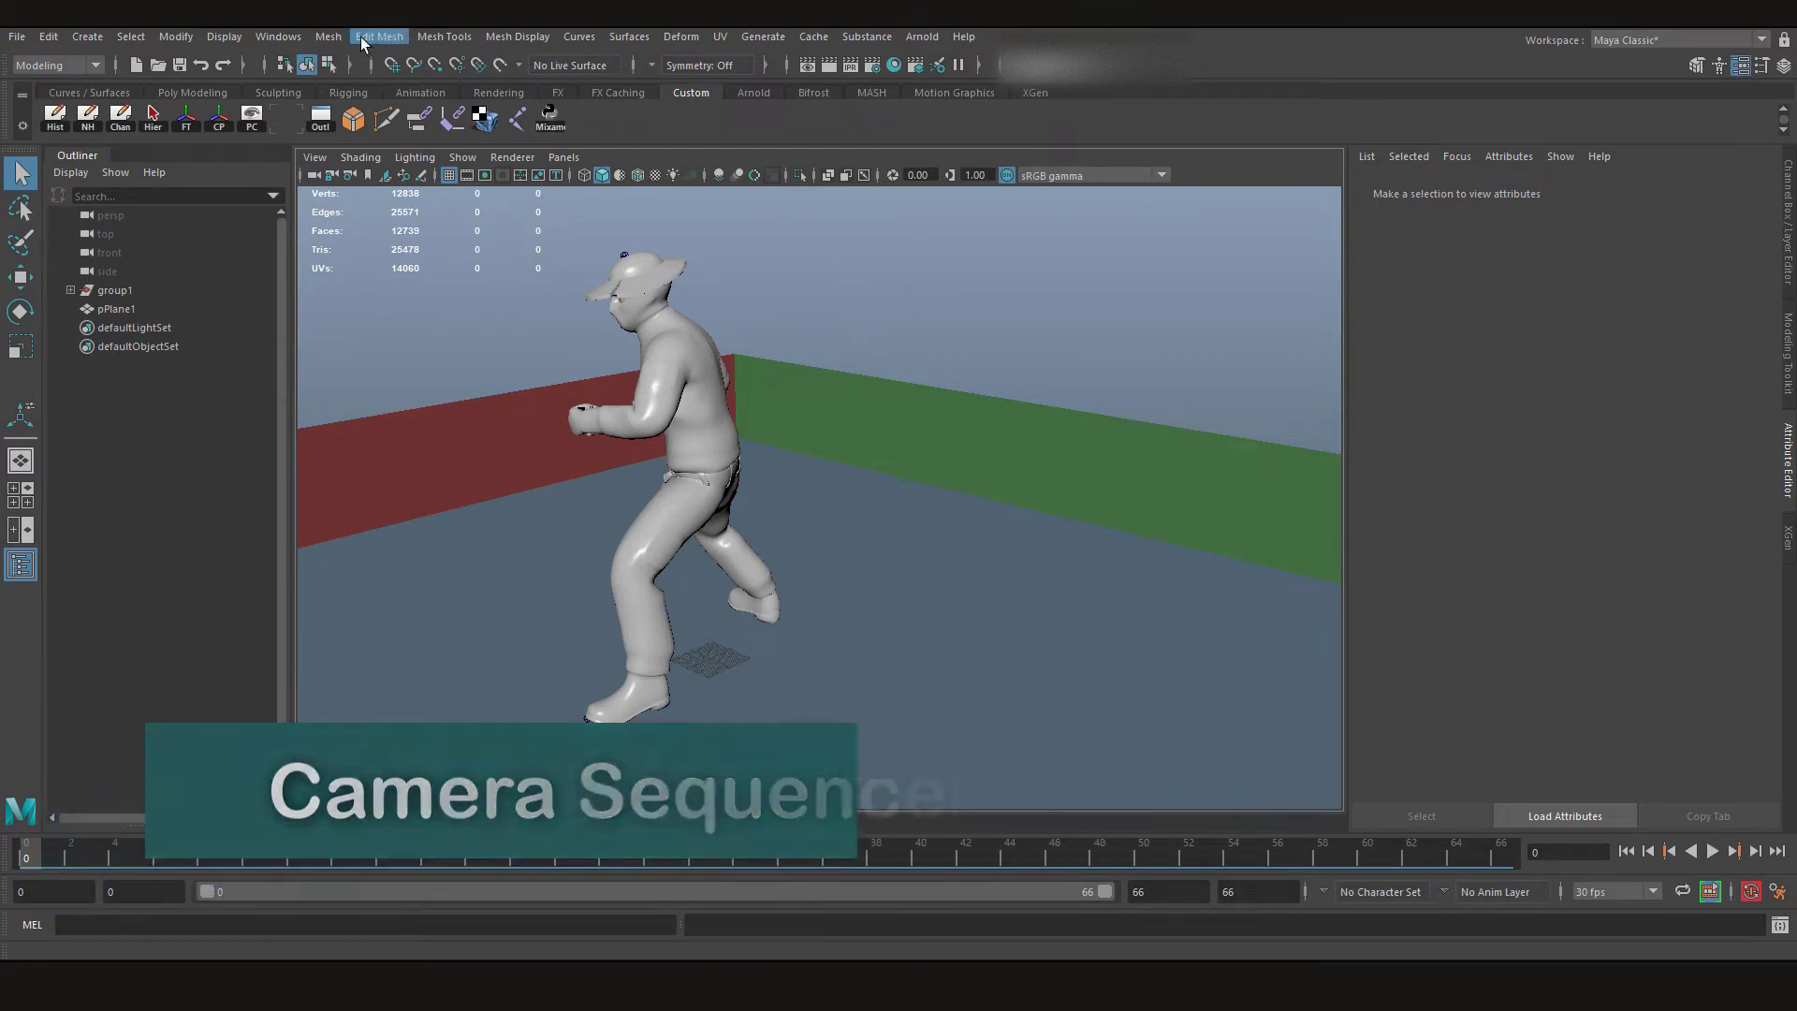
# Open the Camera Sequencer from Animation Editors, drag it to the upper right, then minimize it
pyautogui.click(291, 35)
pyautogui.moveTo(379, 146)
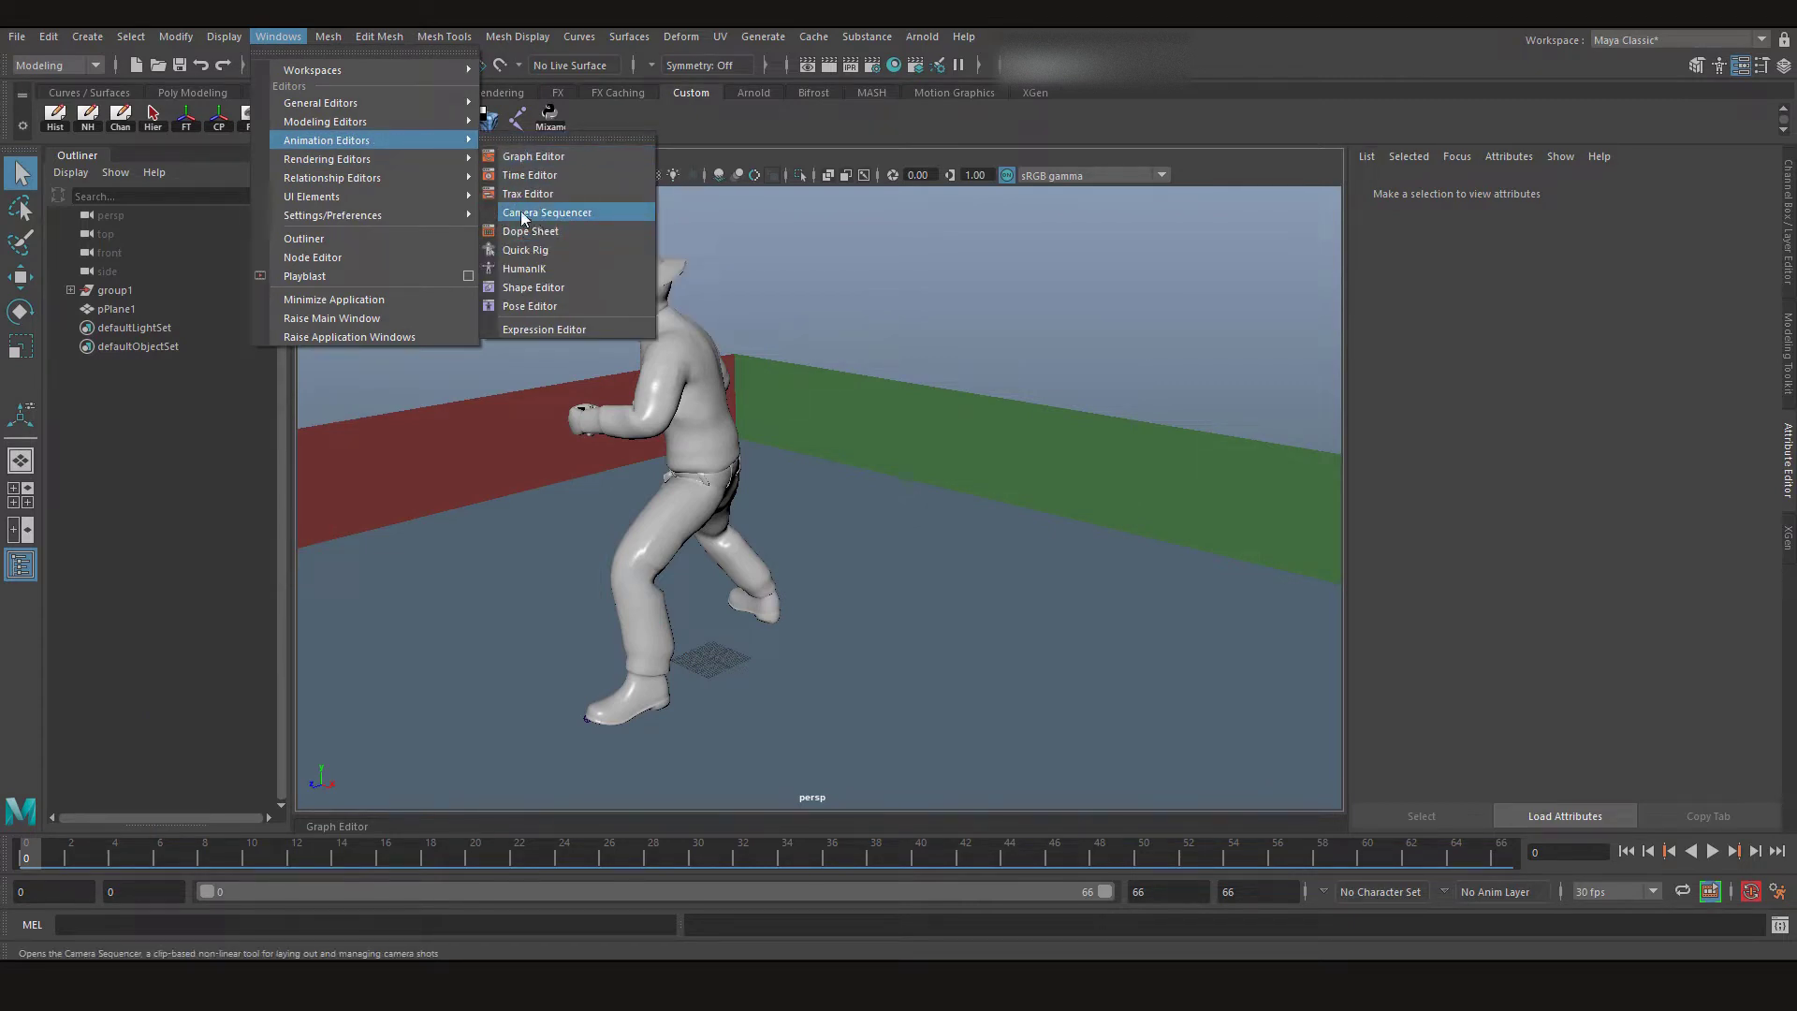
pyautogui.click(521, 217)
pyautogui.moveTo(898, 345); pyautogui.dragTo(1386, 241)
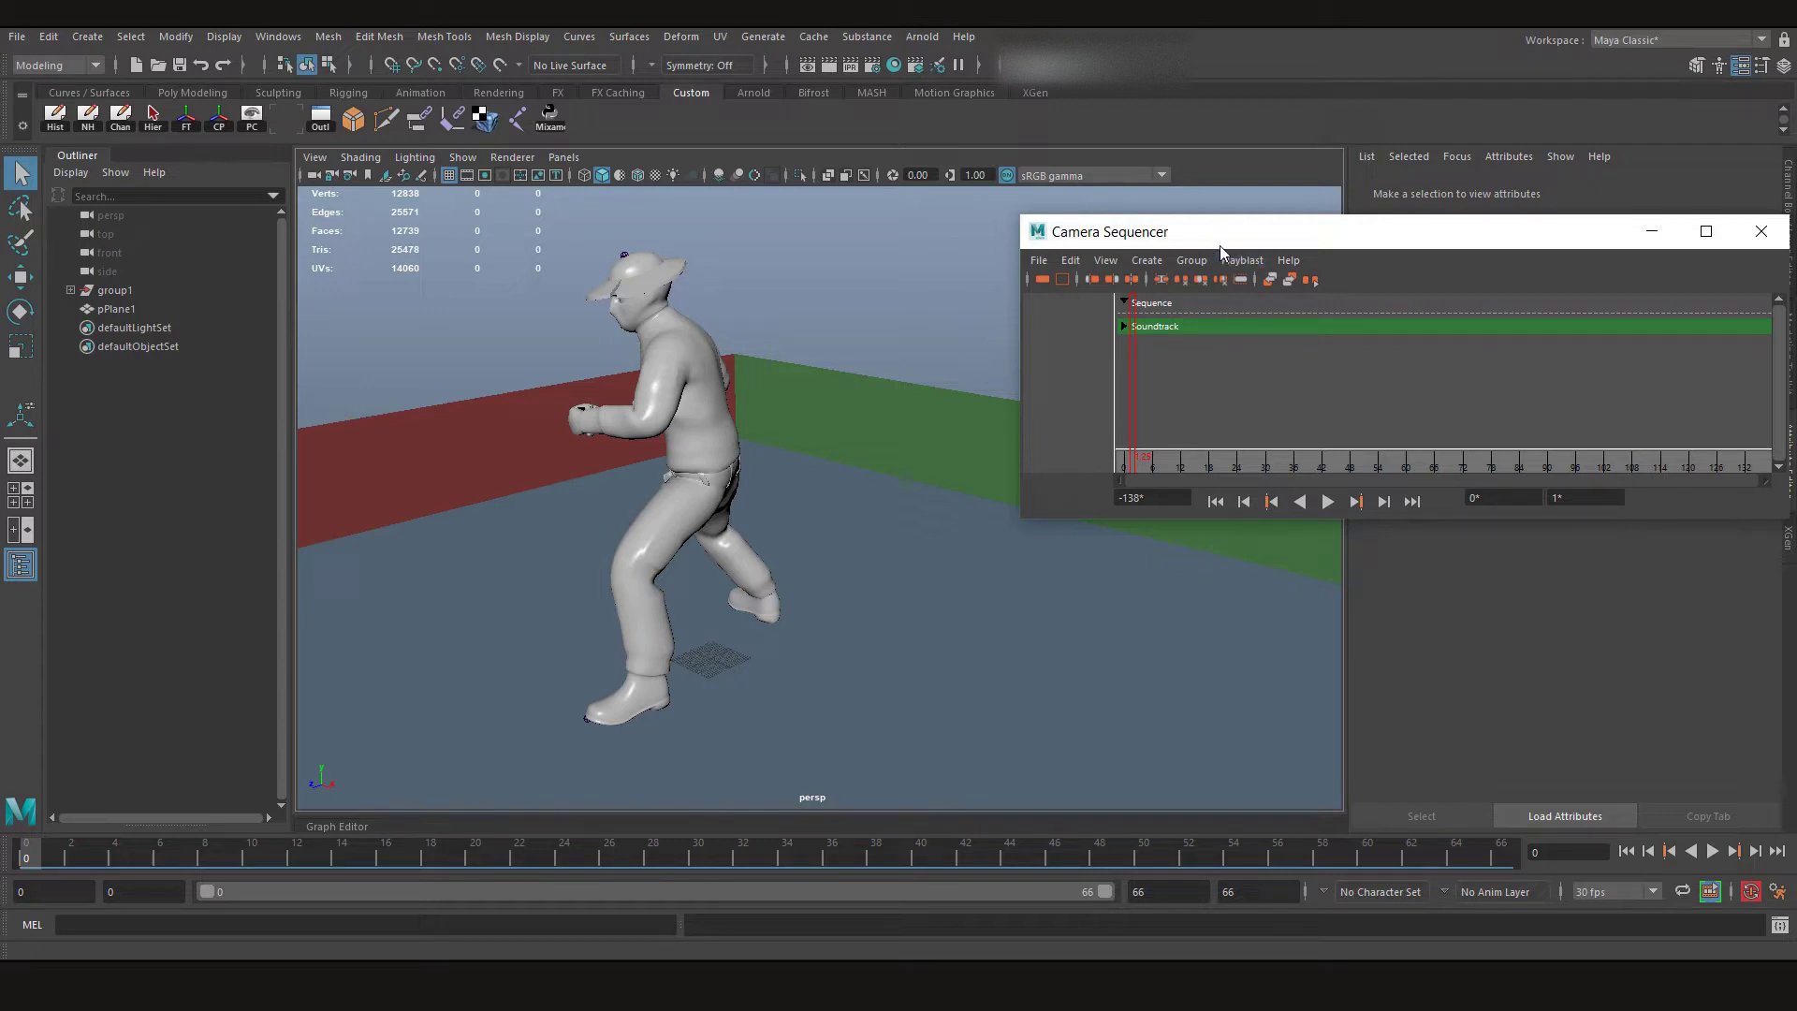
pyautogui.moveTo(1221, 245); pyautogui.dragTo(1154, 246)
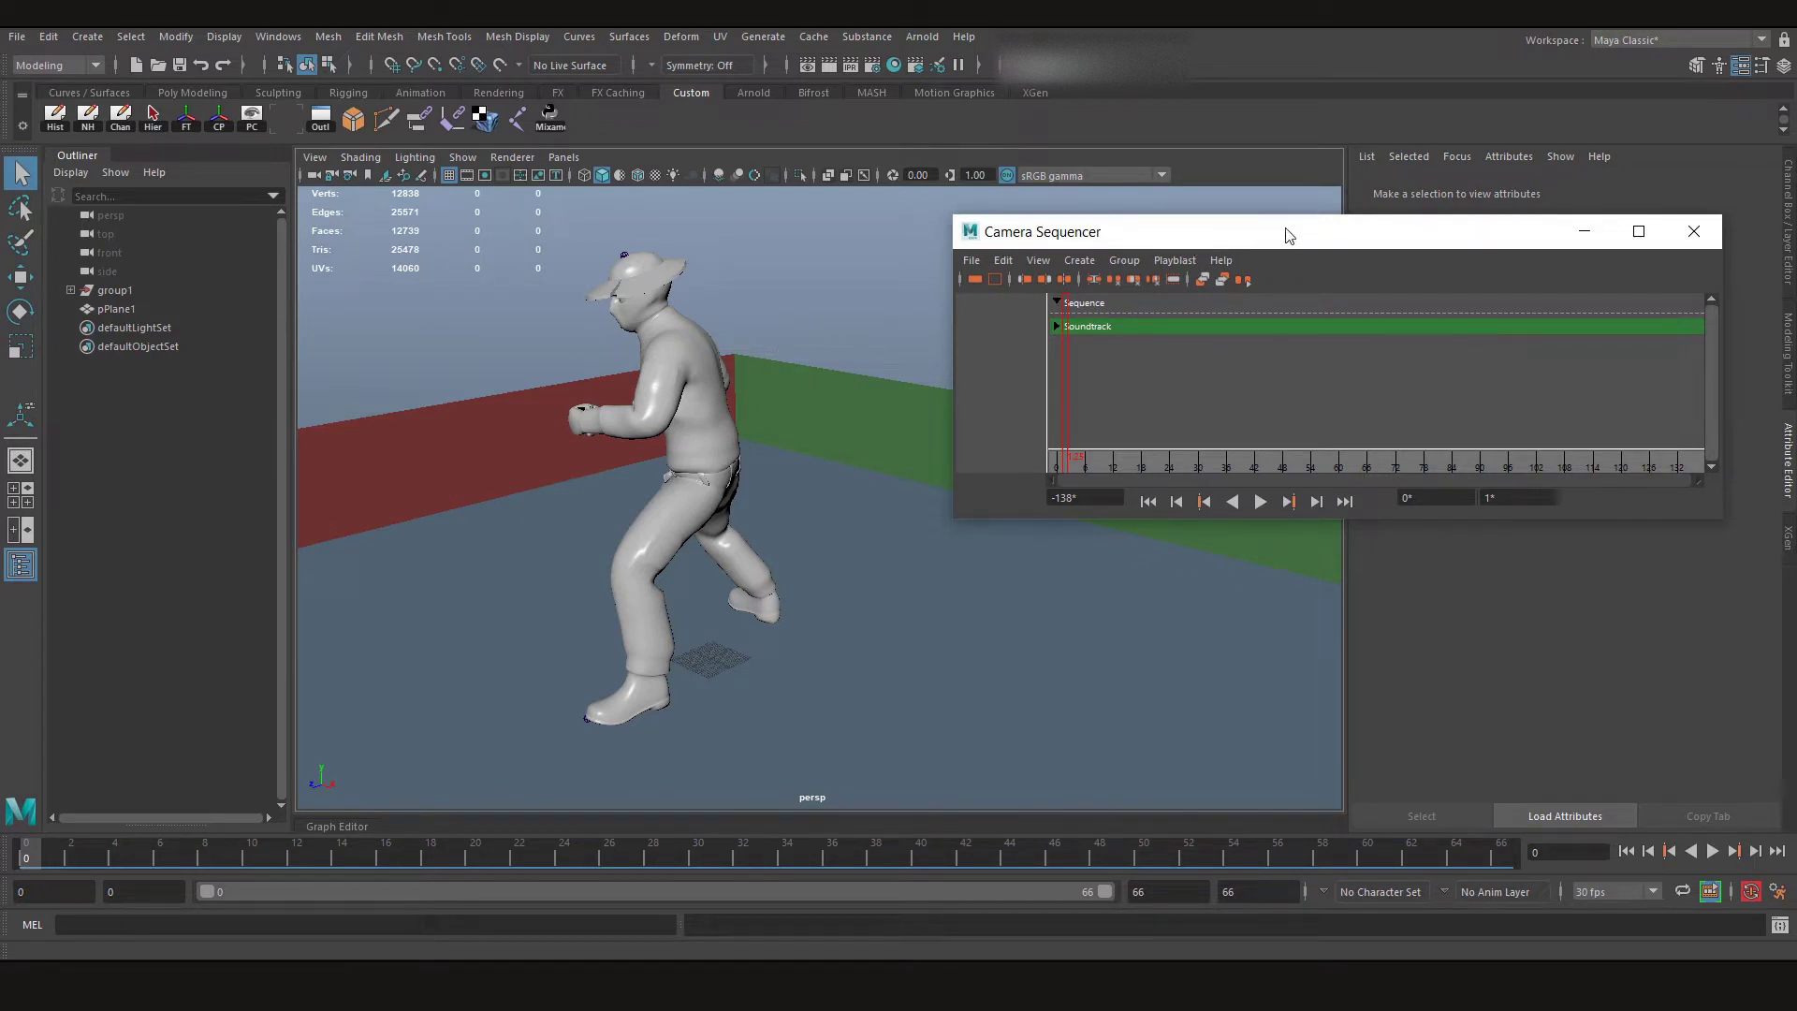
pyautogui.moveTo(1288, 234); pyautogui.dragTo(1325, 224)
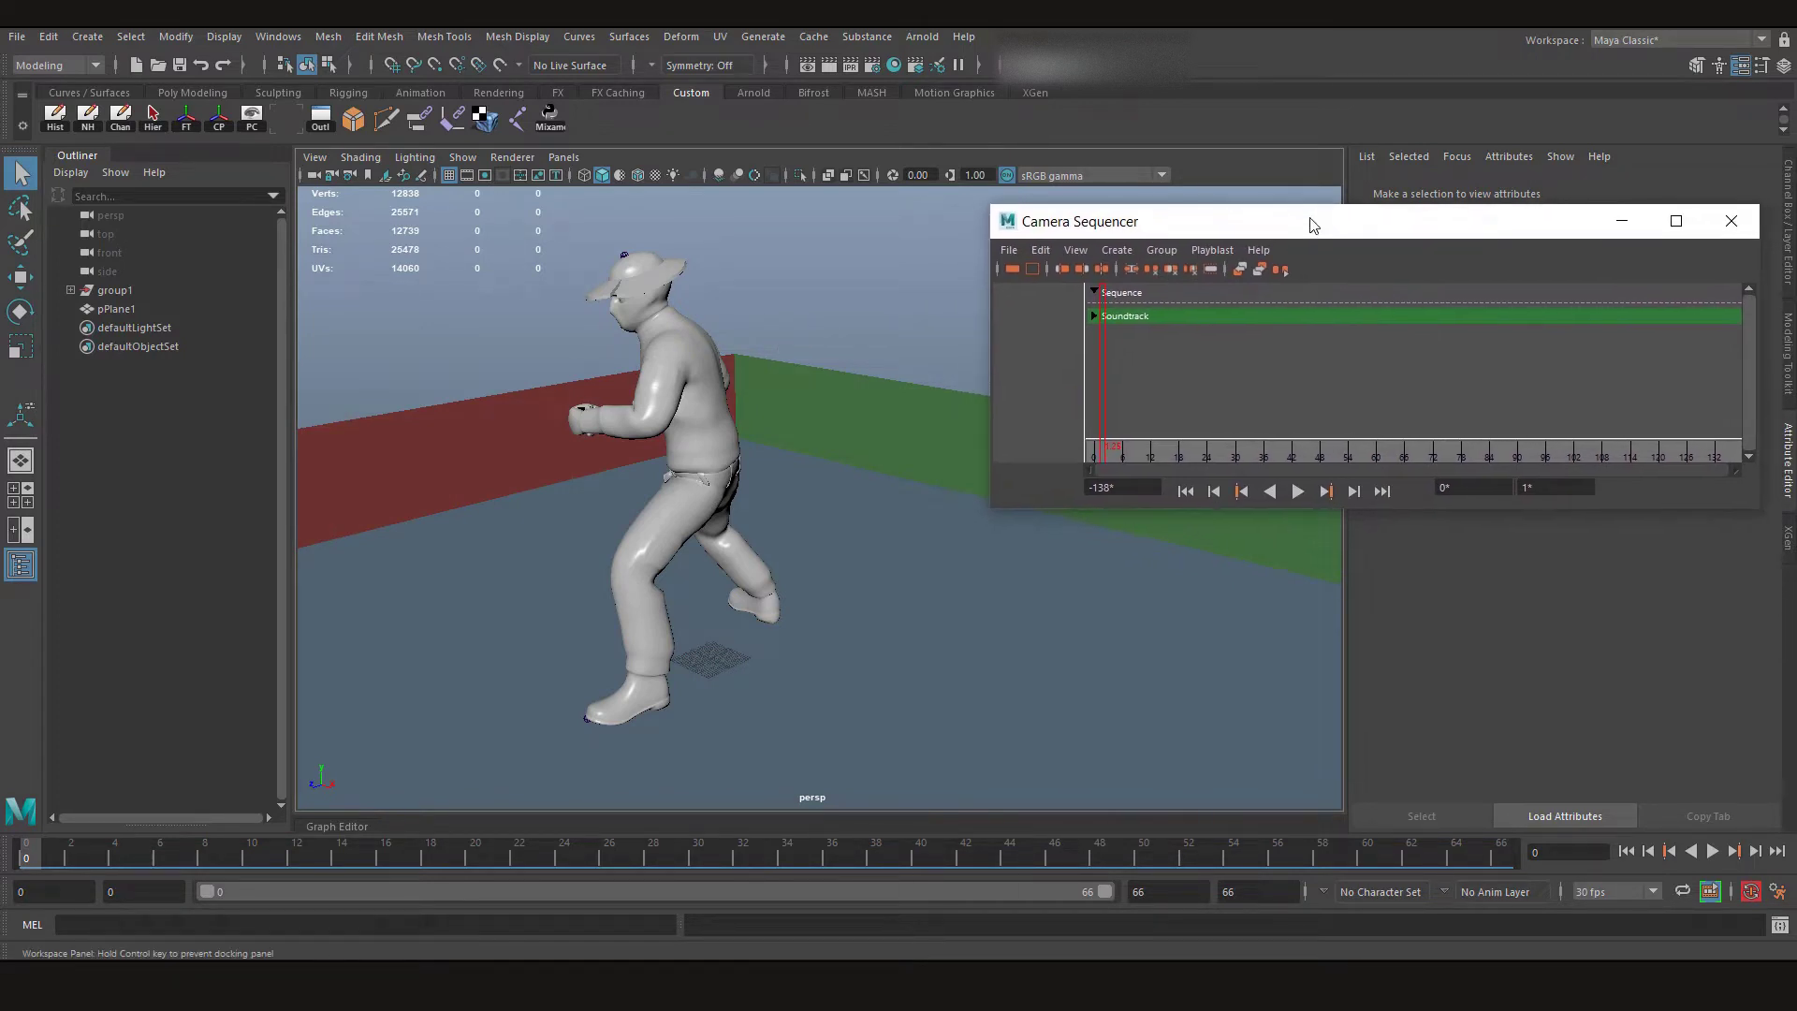
pyautogui.click(1626, 221)
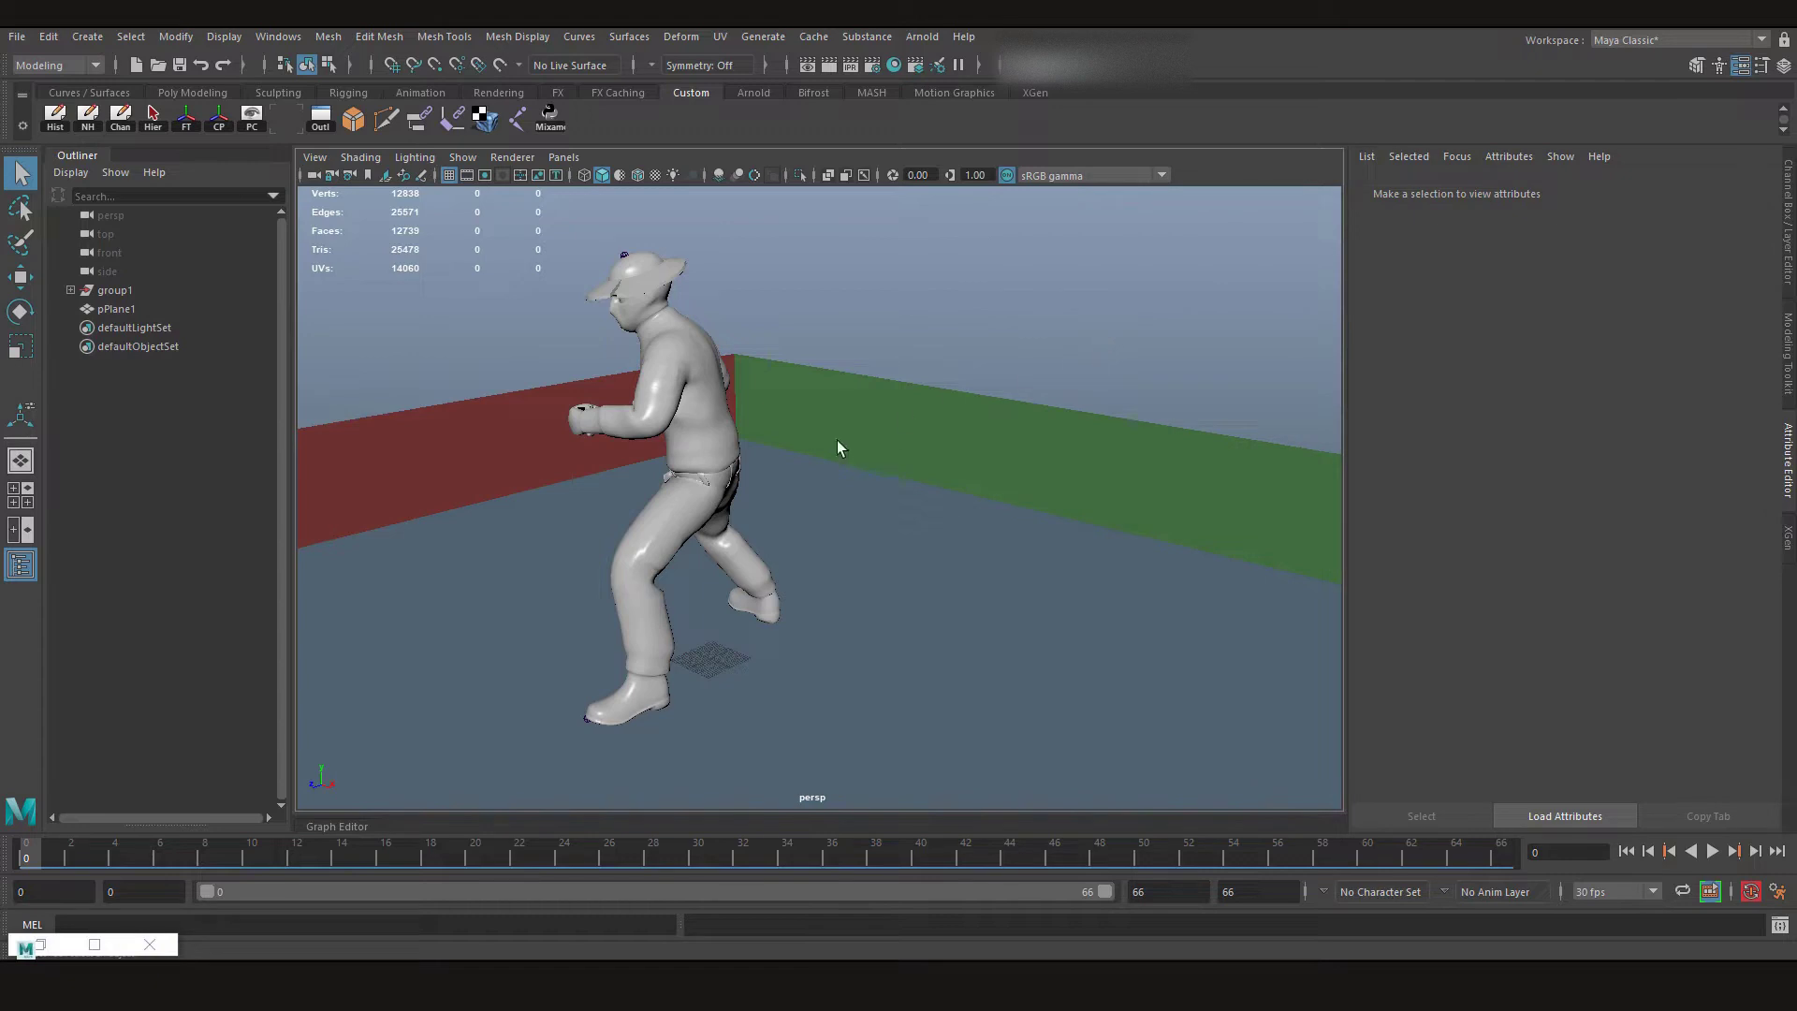
pyautogui.hotkey('alt', 'v')
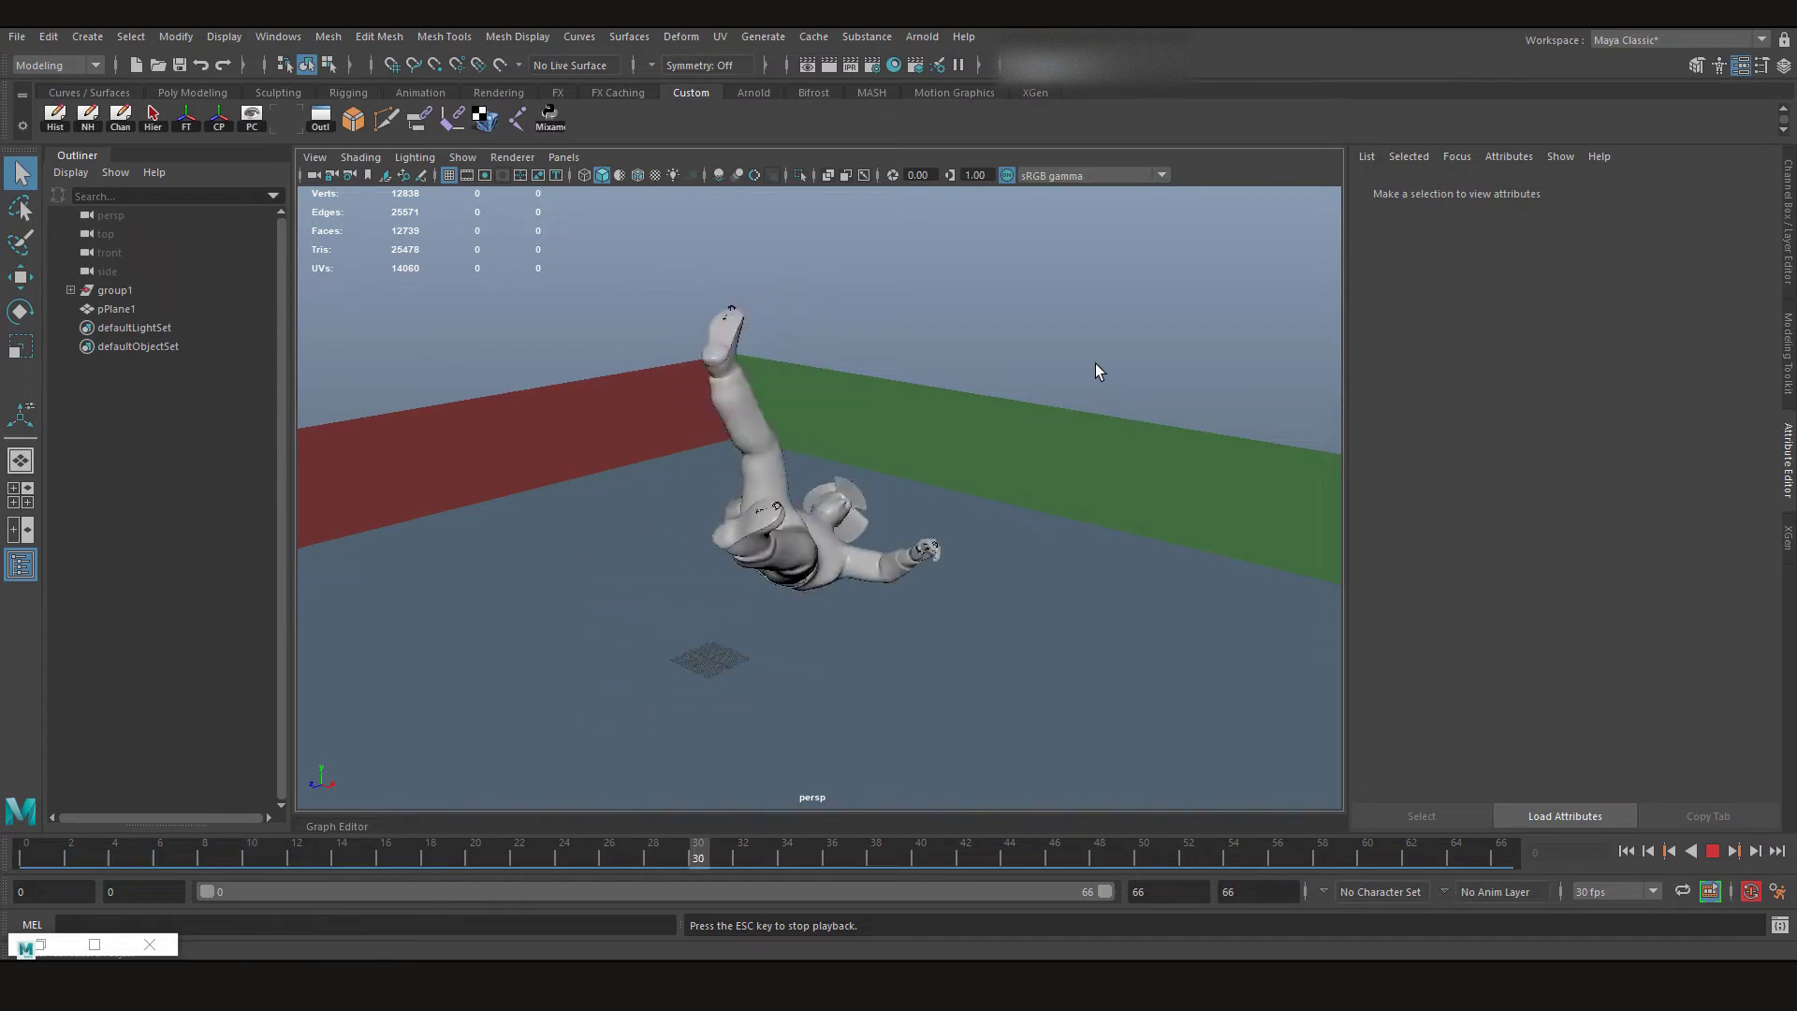
pyautogui.press('Escape')
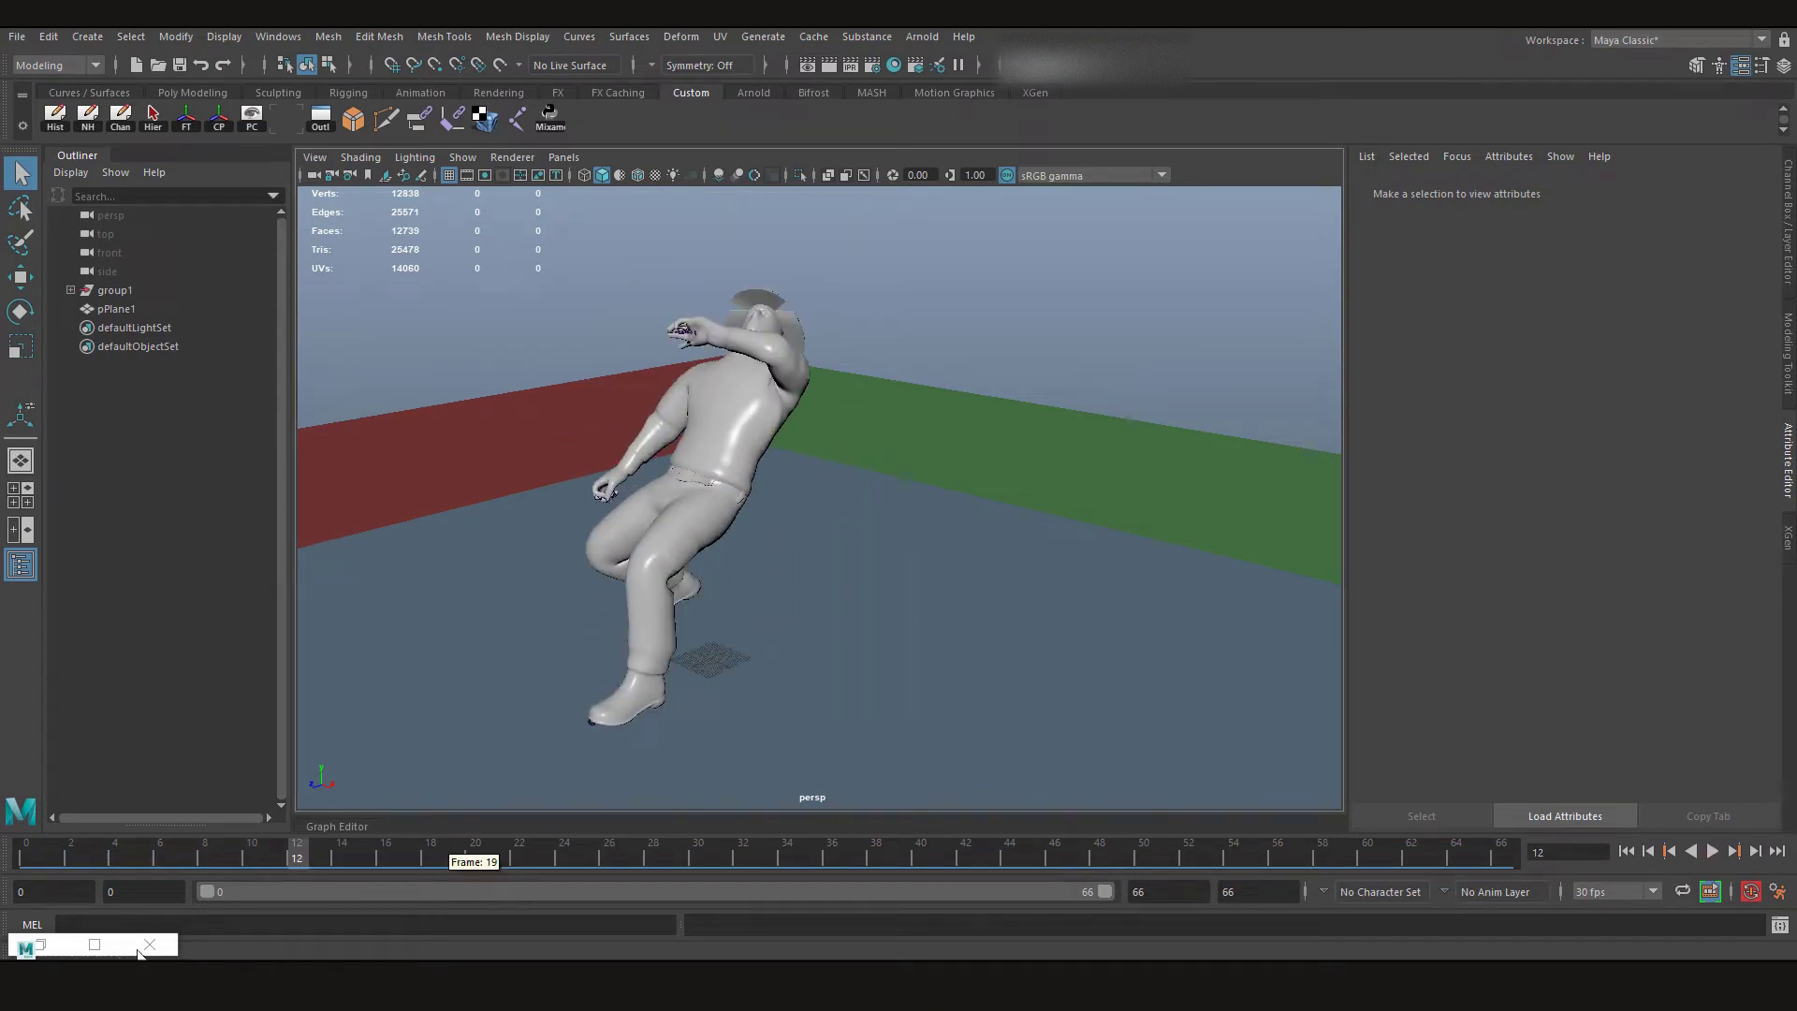
pyautogui.hotkey('alt', 'v')
pyautogui.hotkey('alt', 'v')
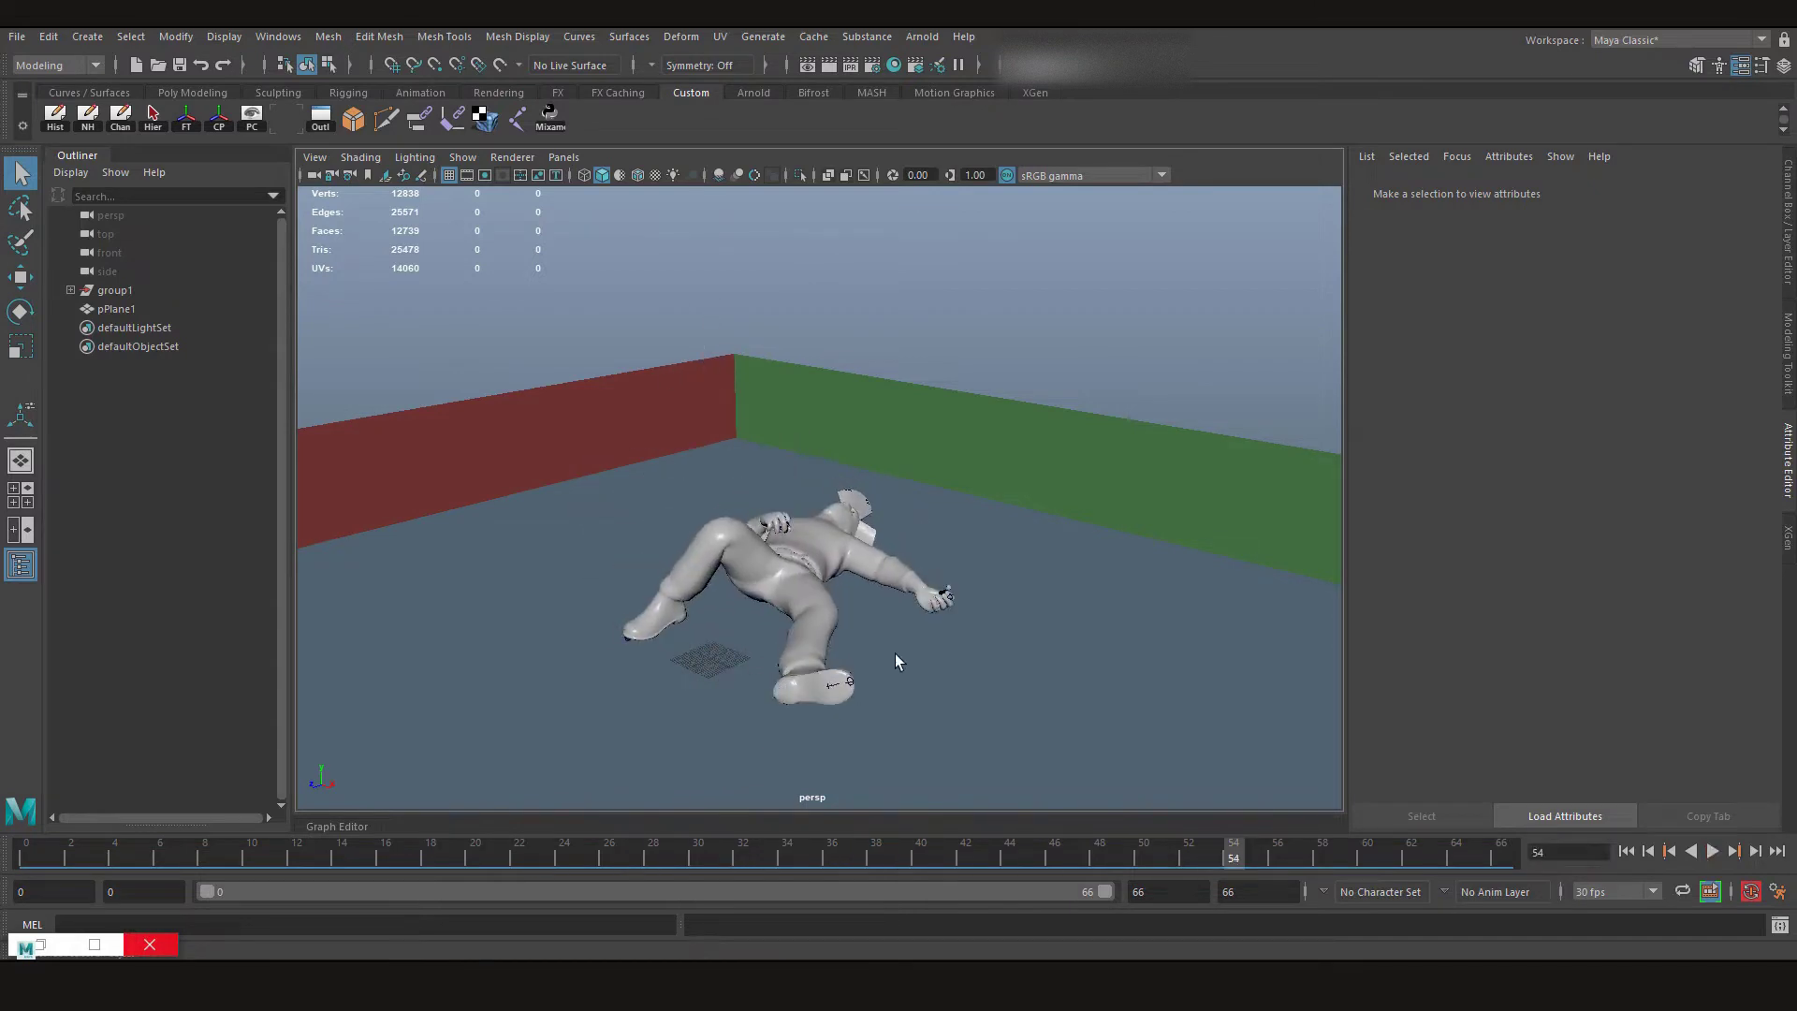
pyautogui.moveTo(594, 864); pyautogui.dragTo(24, 875)
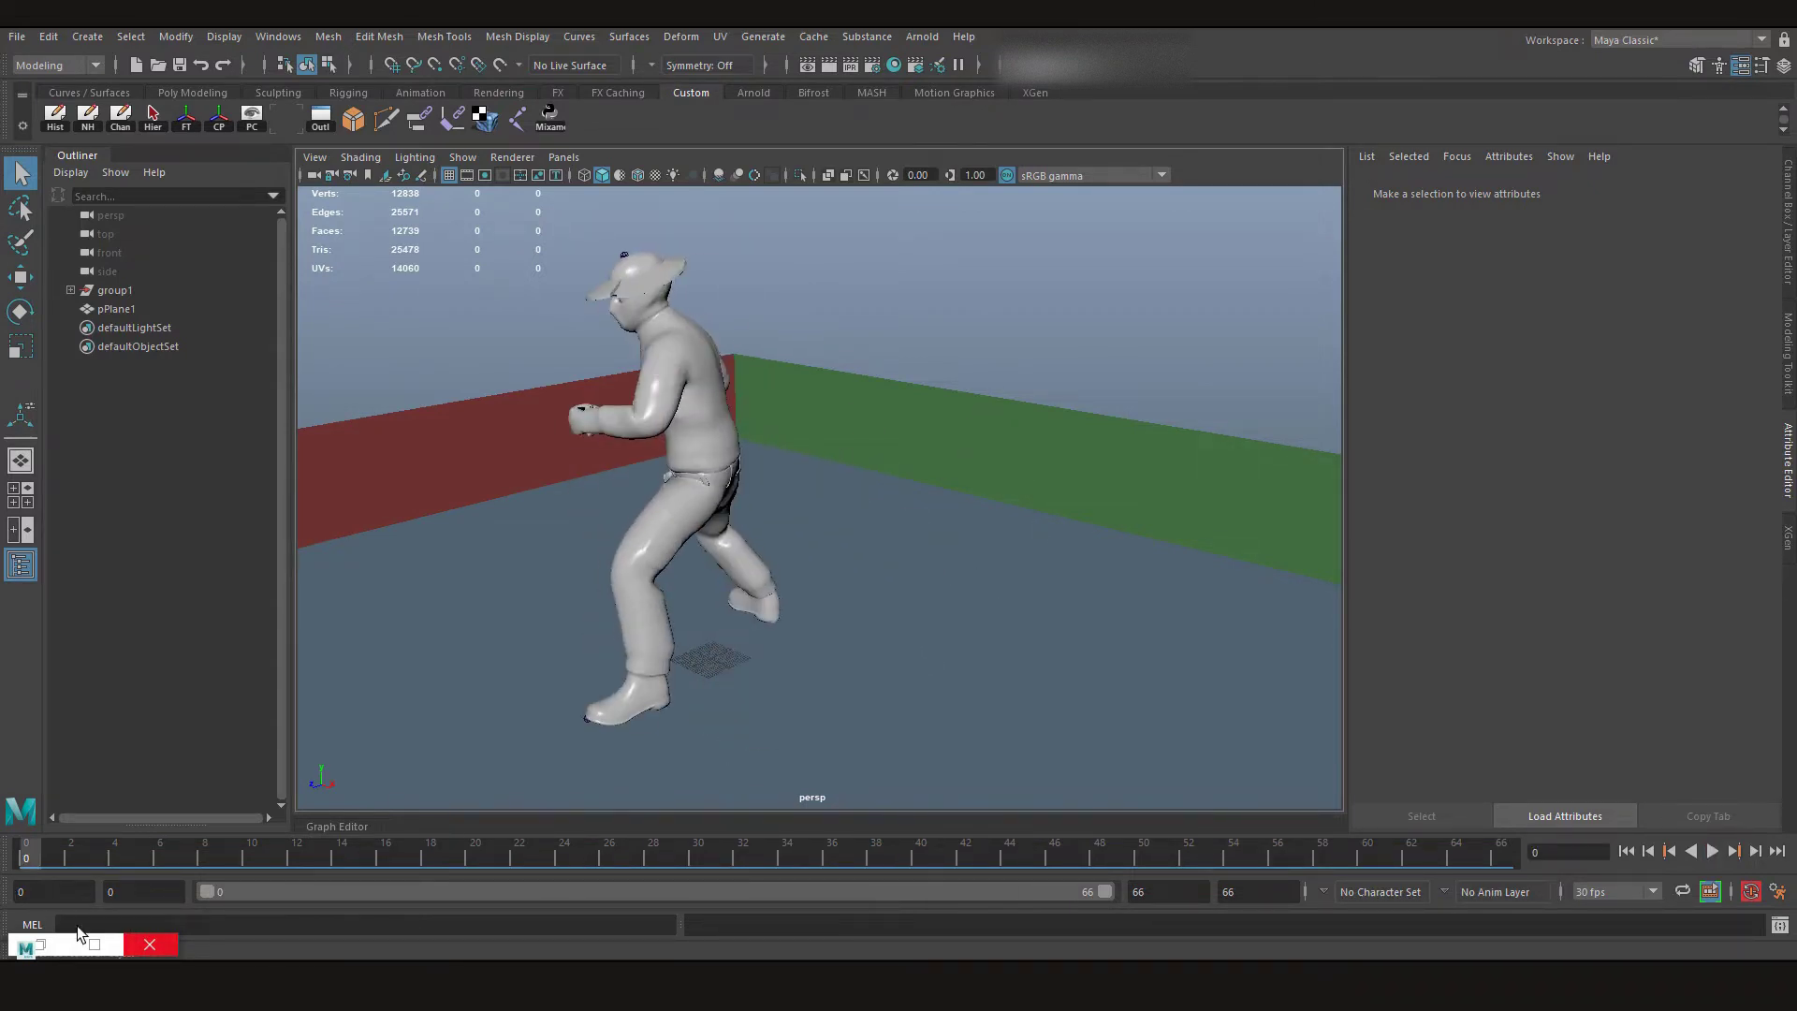
# Create a new perspective camera from the panel menu and rename it Cam1
pyautogui.click(562, 156)
pyautogui.moveTo(666, 178)
pyautogui.click(777, 200)
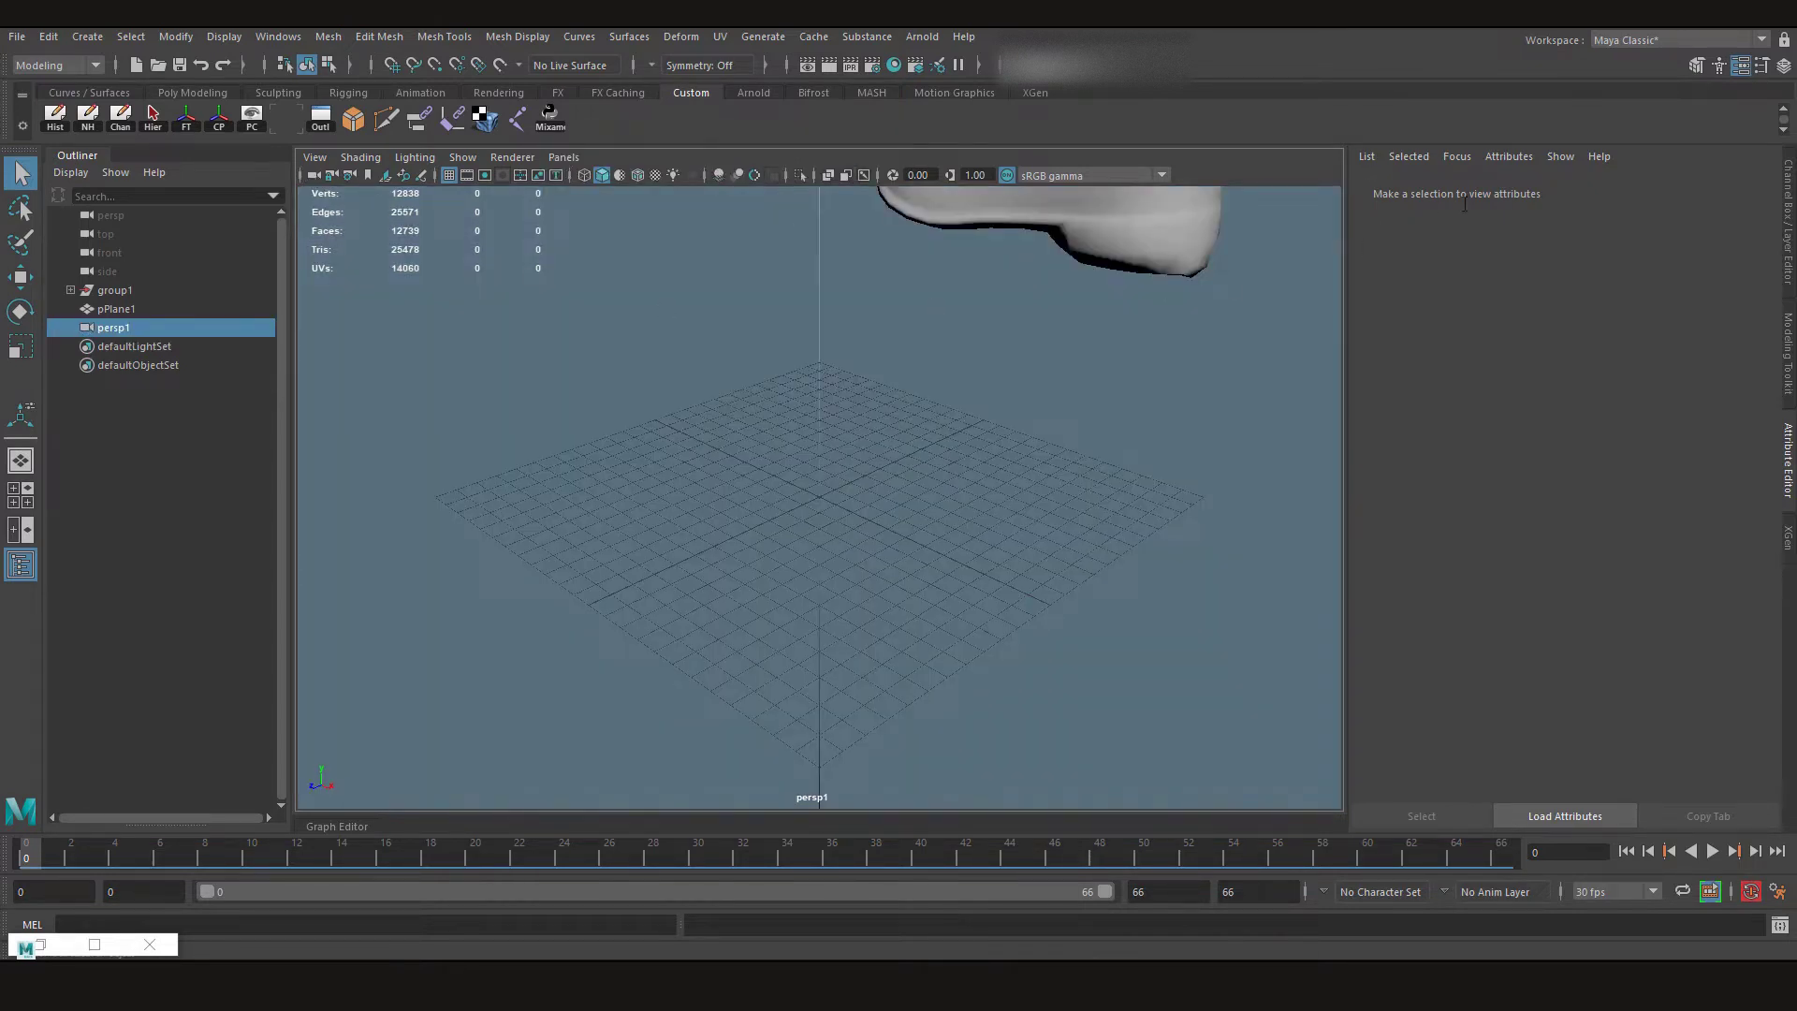
pyautogui.click(1385, 191)
pyautogui.click(1582, 237)
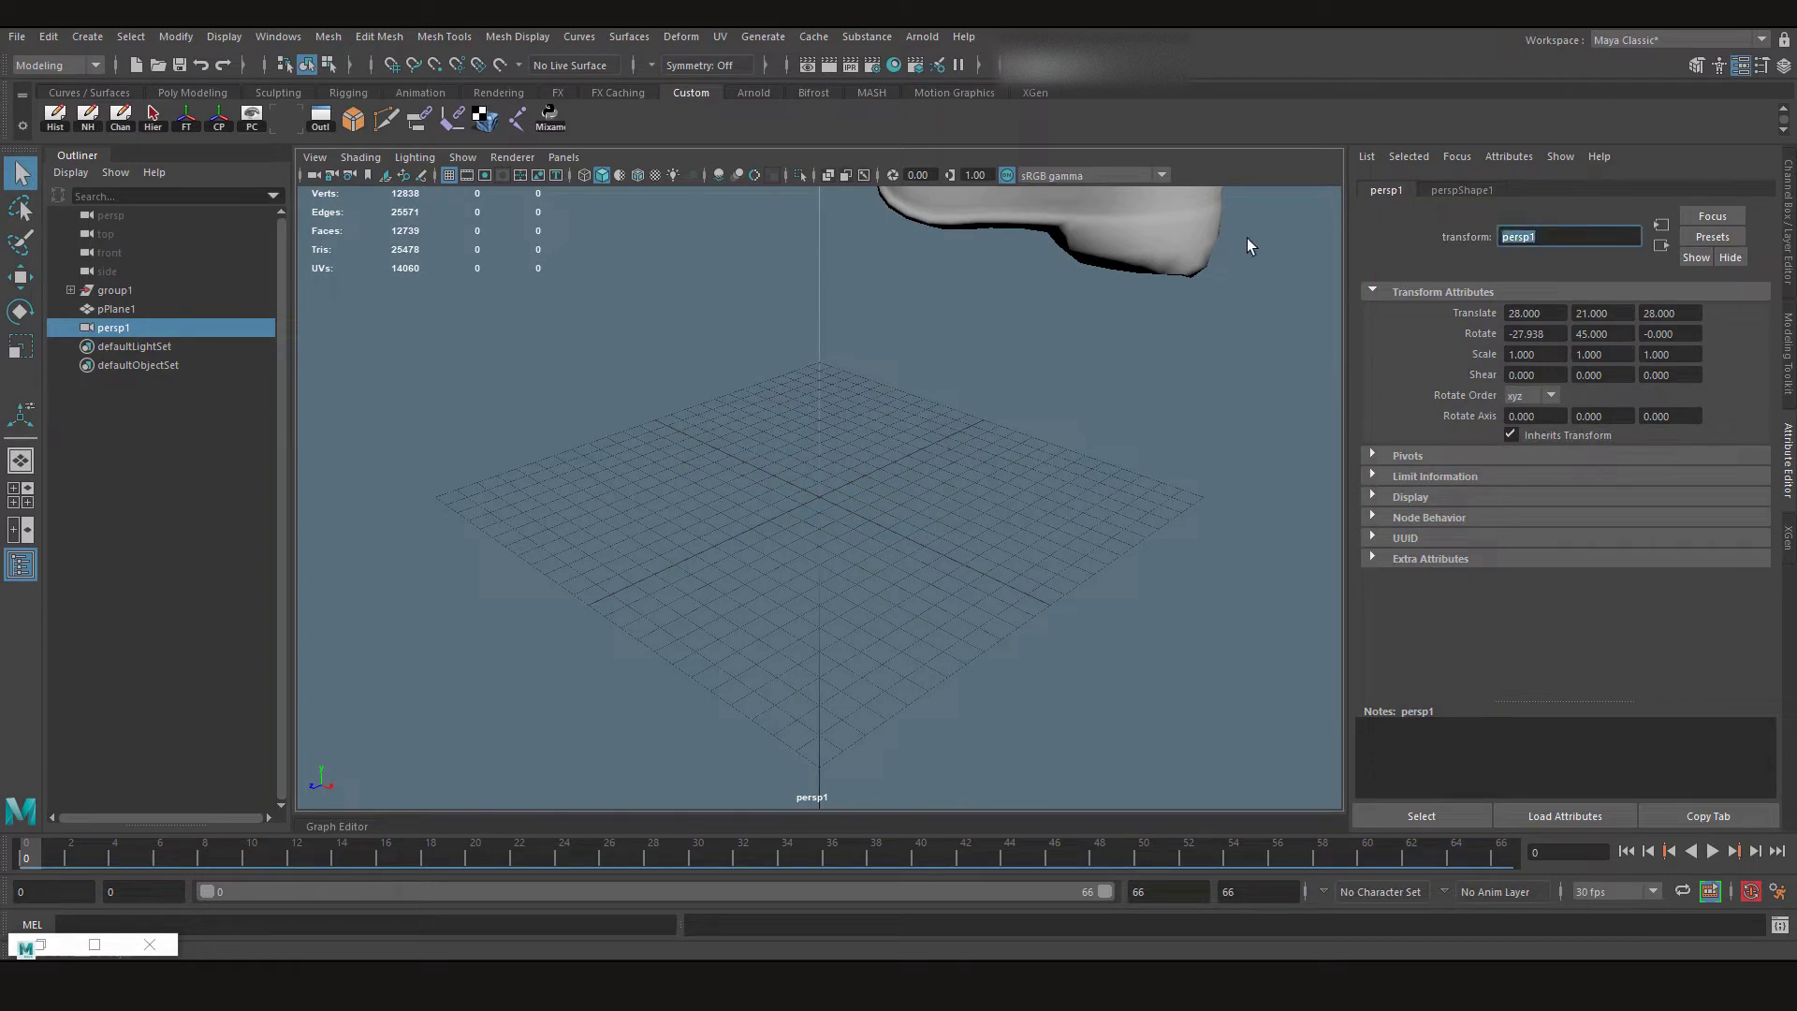
pyautogui.write('Cam1')
pyautogui.press('Return')
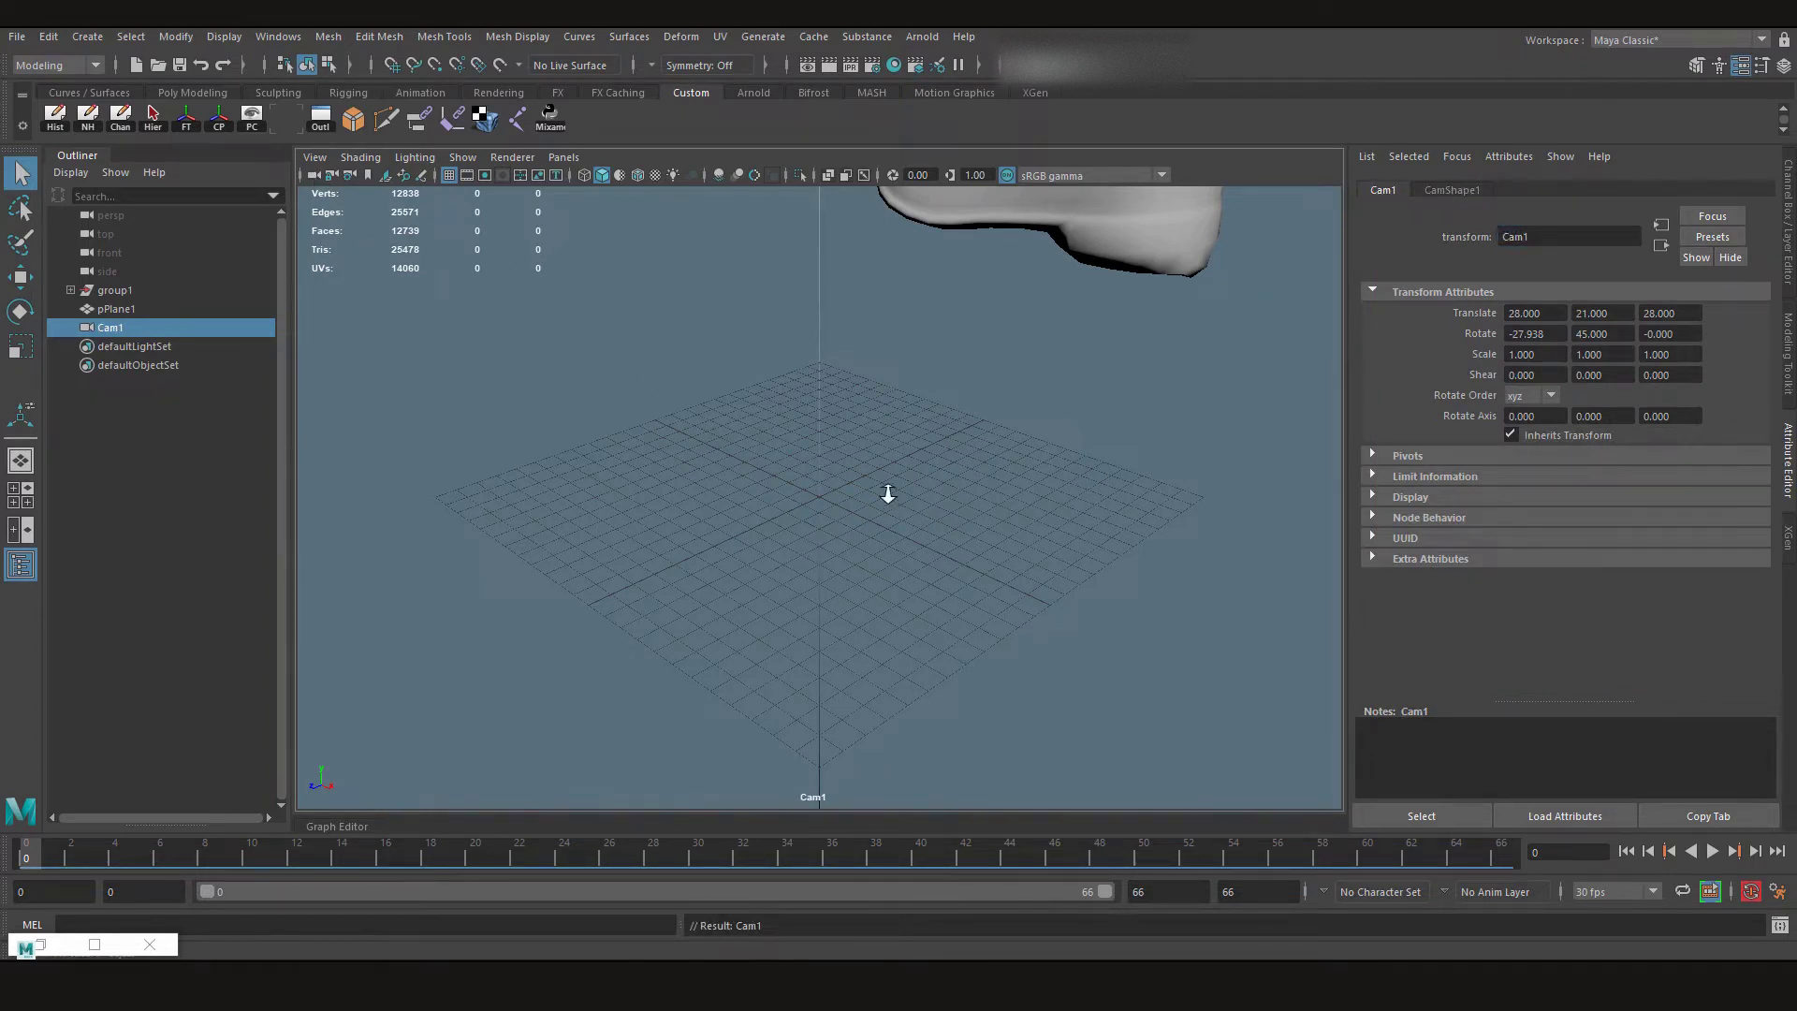
# Tumble, pan and dolly Cam1 until the whole character is framed
pyautogui.keyDown('alt'); pyautogui.moveTo(888, 494); pyautogui.dragTo(760, 513, button='right'); pyautogui.keyUp('alt')
pyautogui.keyDown('alt'); pyautogui.moveTo(760, 513); pyautogui.dragTo(921, 540); pyautogui.keyUp('alt')
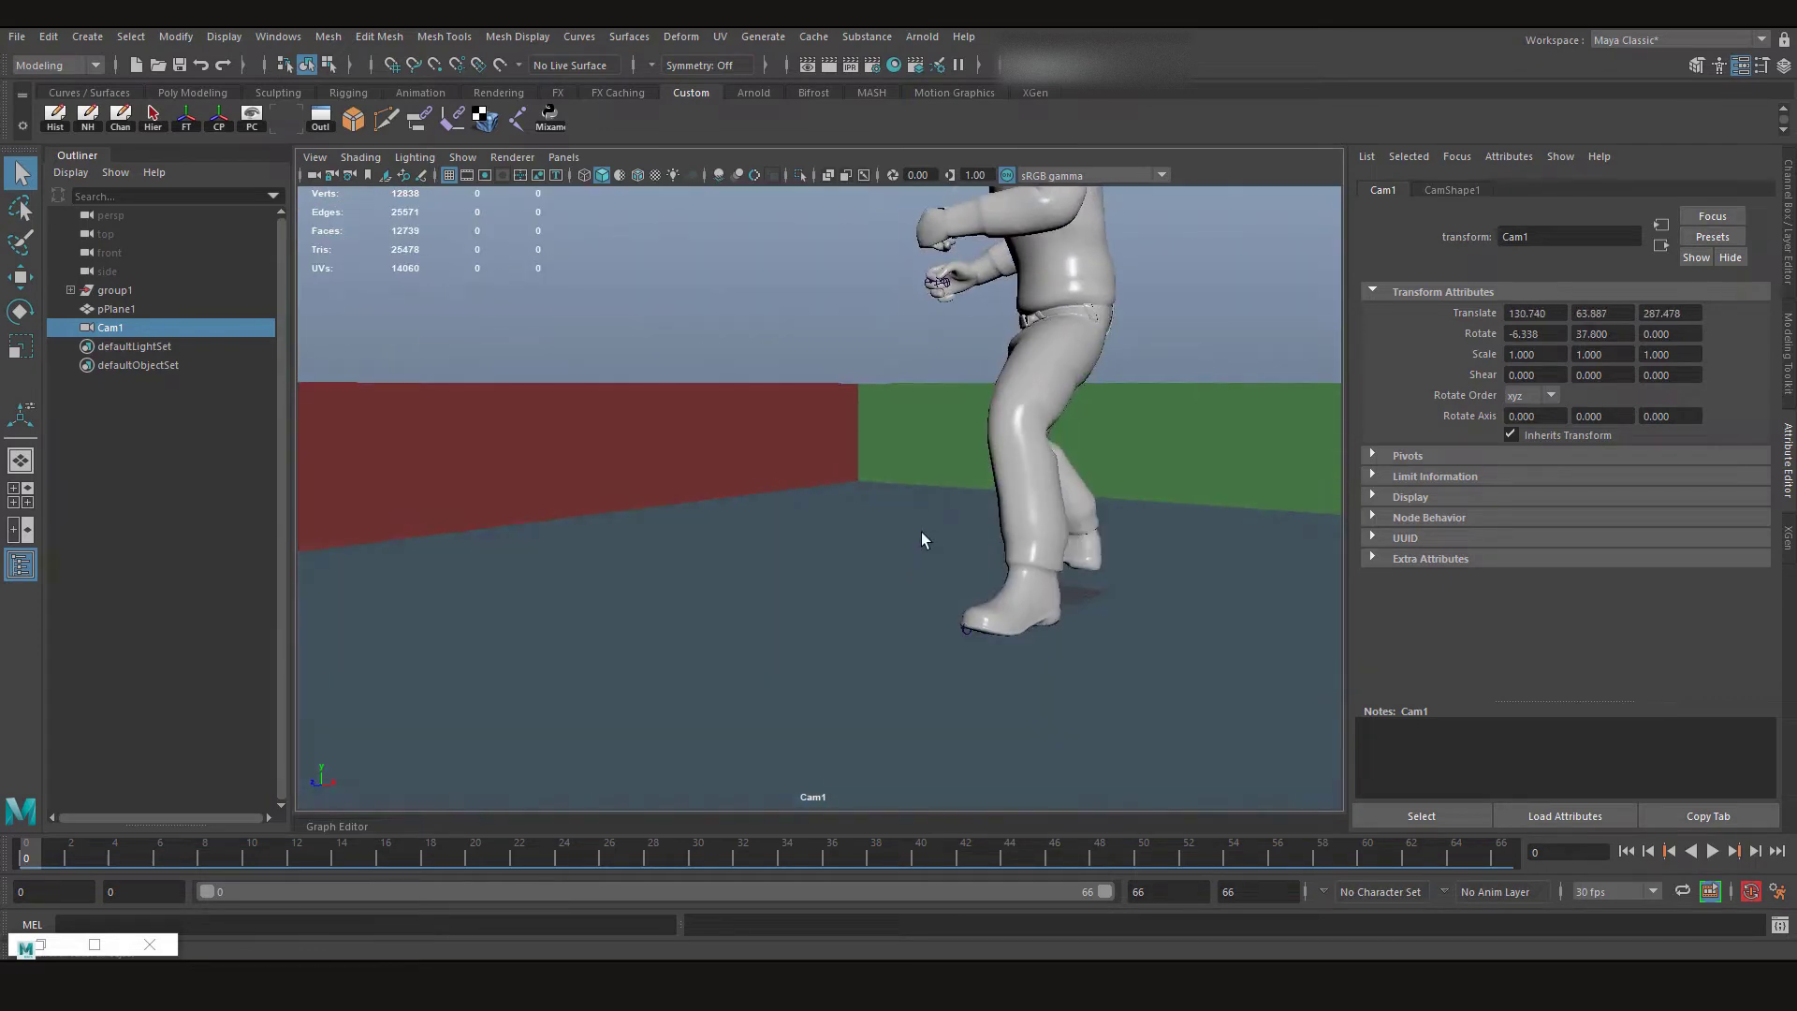
pyautogui.keyDown('alt'); pyautogui.moveTo(921, 534); pyautogui.dragTo(849, 669, button='middle'); pyautogui.keyUp('alt')
pyautogui.keyDown('alt'); pyautogui.moveTo(849, 669); pyautogui.dragTo(799, 634, button='right'); pyautogui.keyUp('alt')
pyautogui.keyDown('alt'); pyautogui.moveTo(799, 634); pyautogui.dragTo(802, 648); pyautogui.keyUp('alt')
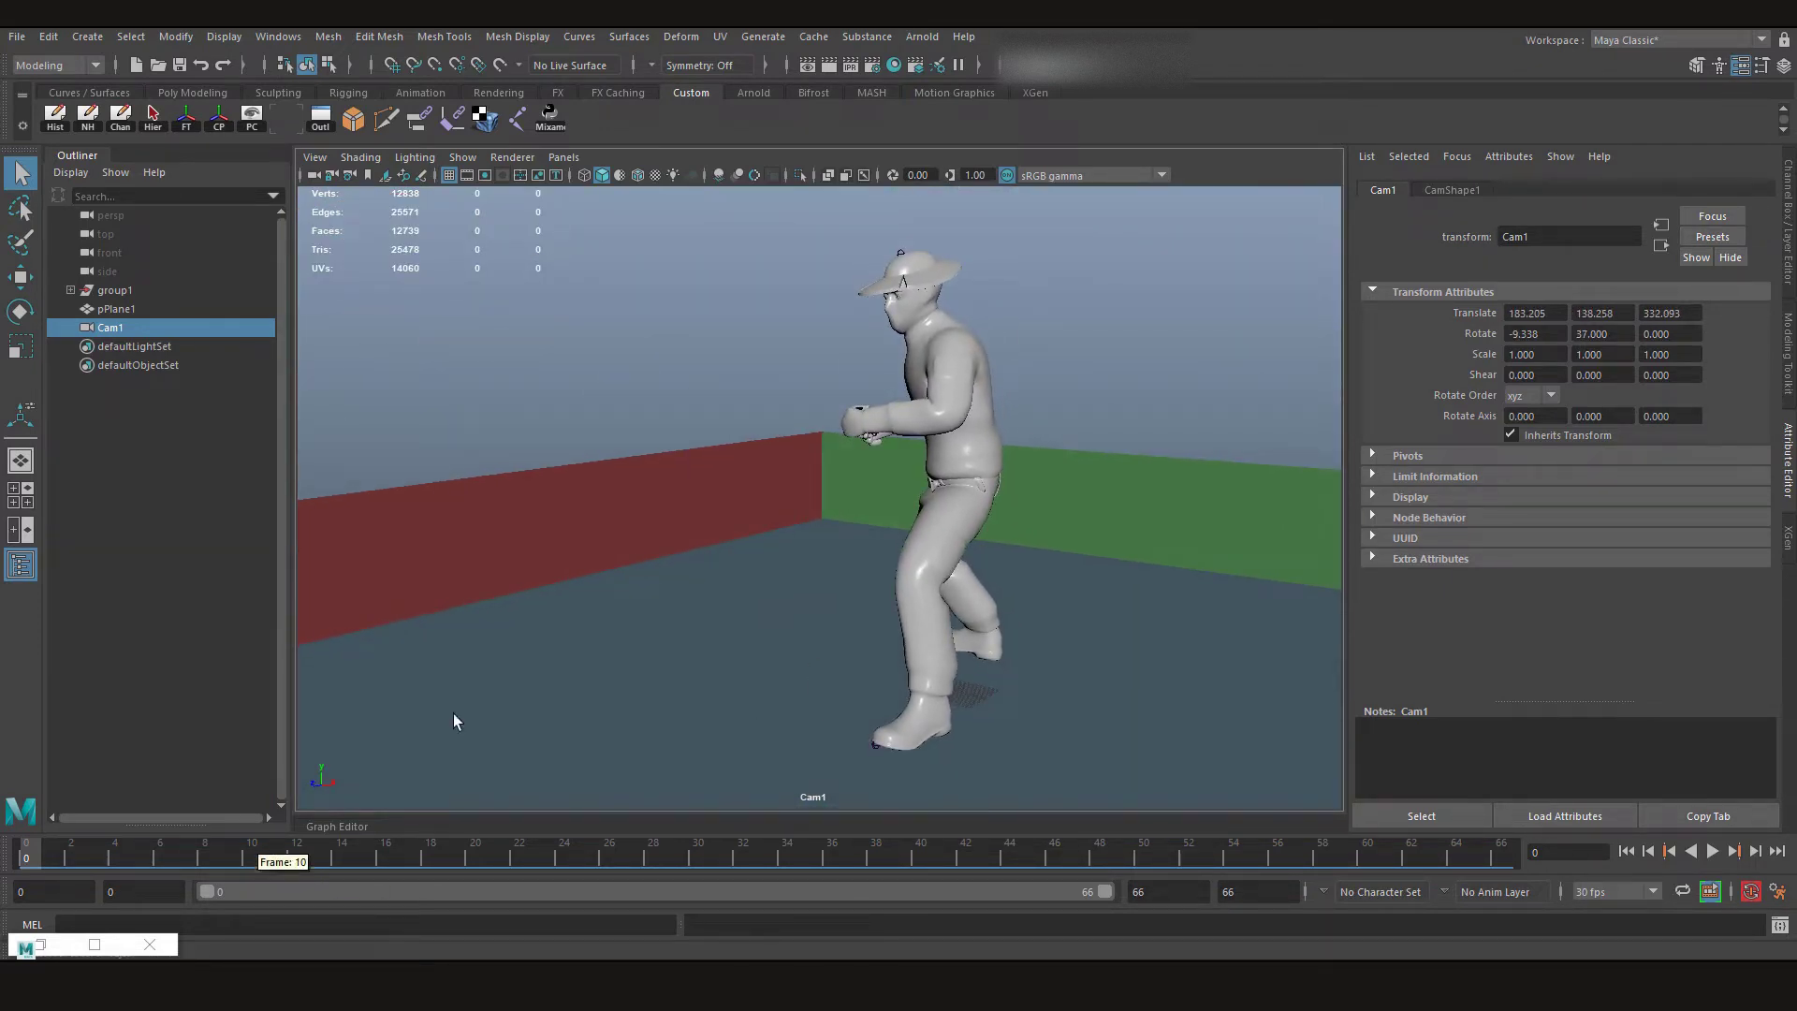
# Play and scrub the fall through Cam1 to check framing, then rewind to frame 0
pyautogui.hotkey('alt', 'v')
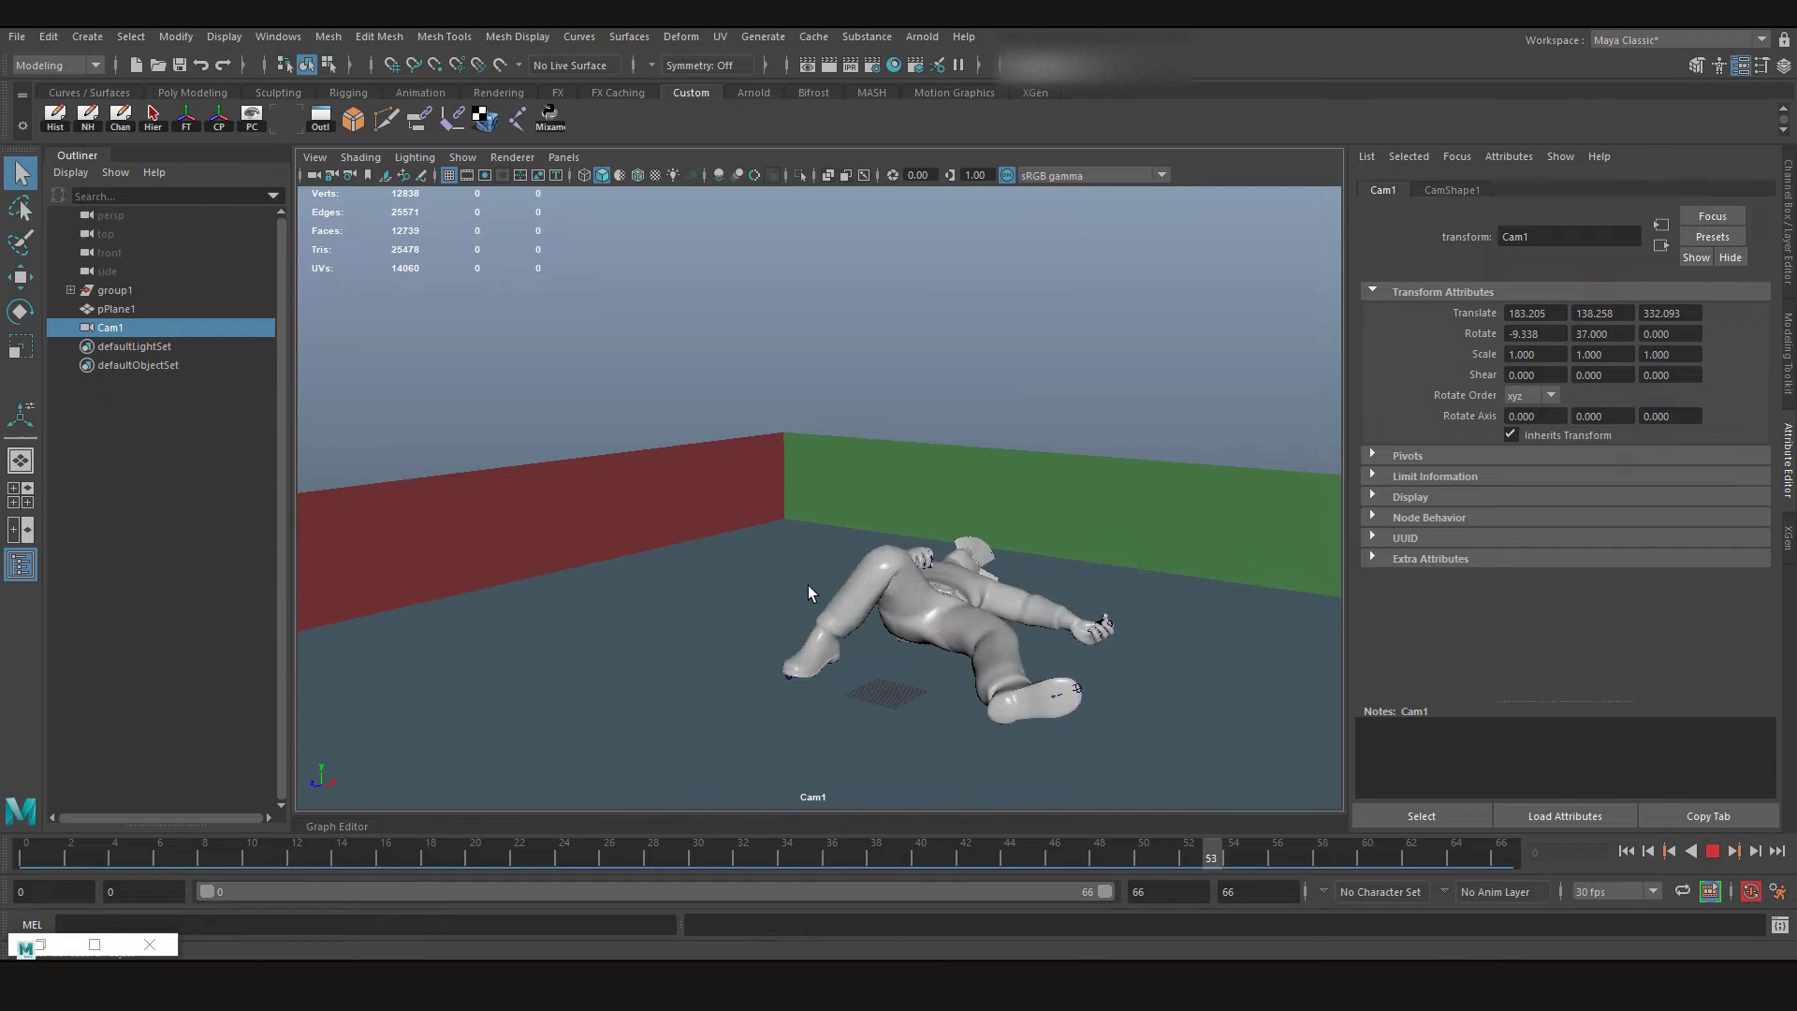
pyautogui.hotkey('alt', 'v')
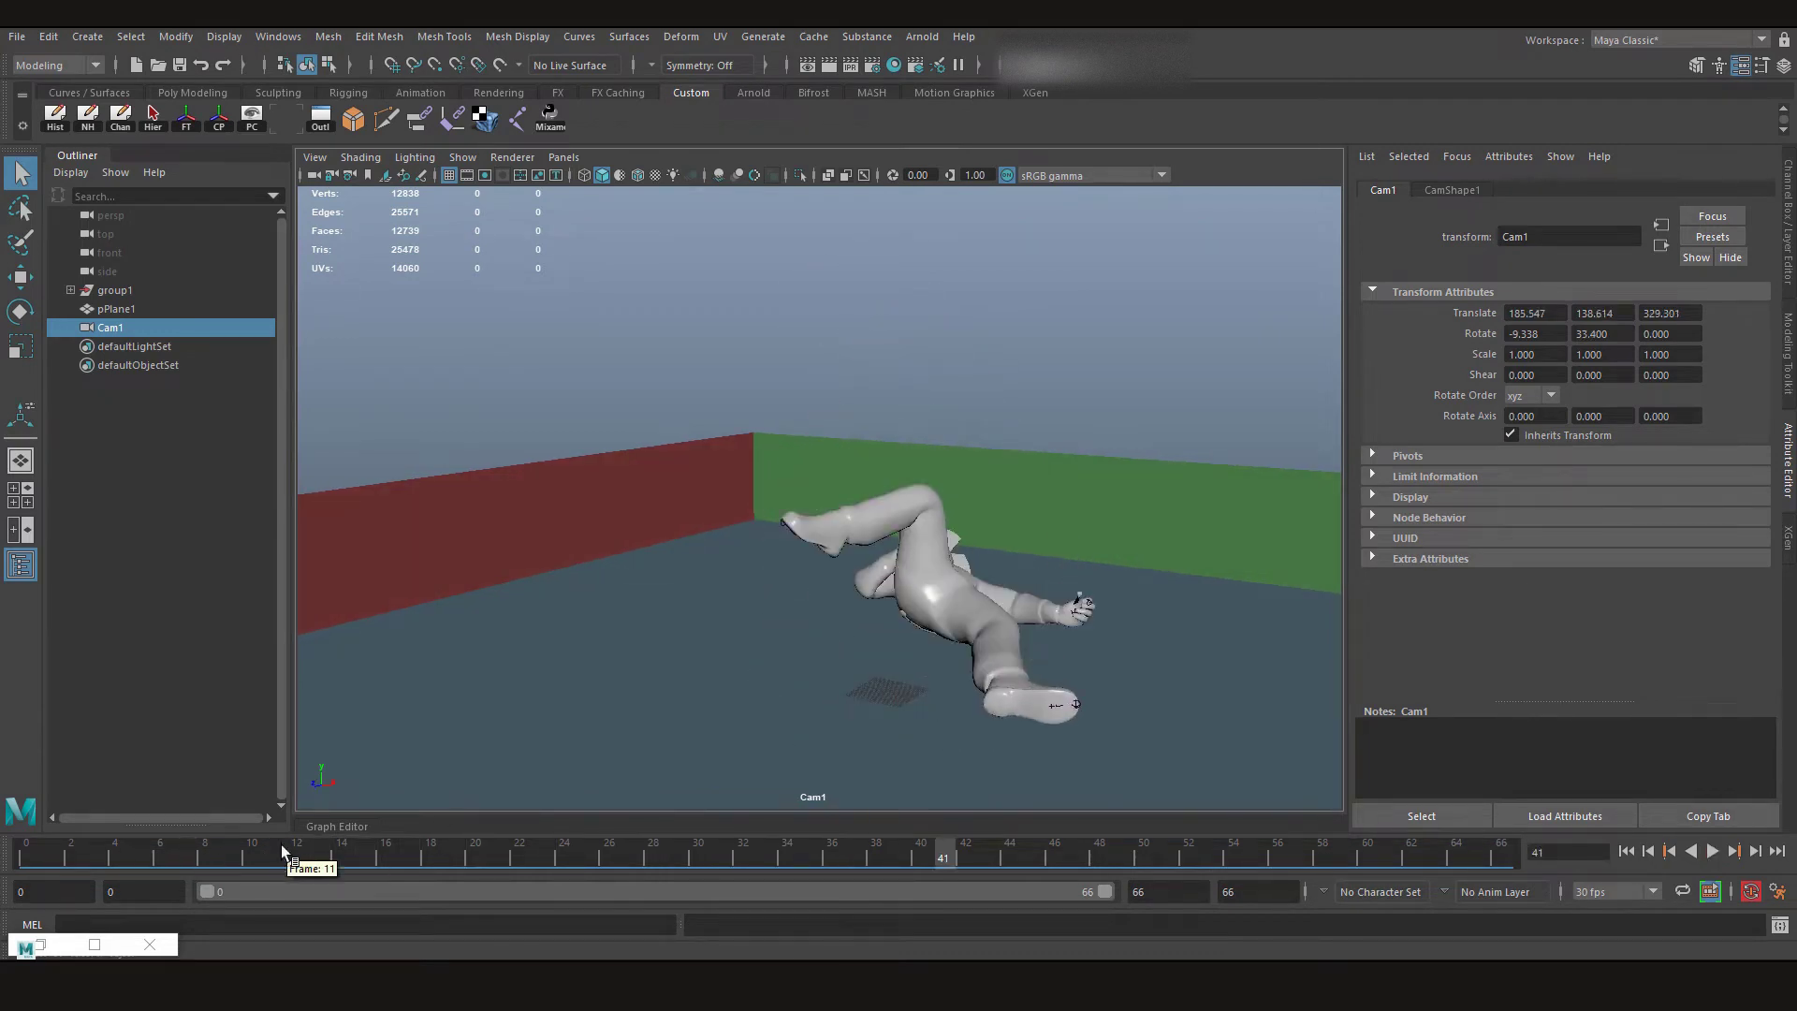
pyautogui.click(283, 852)
pyautogui.hotkey('alt', 'v')
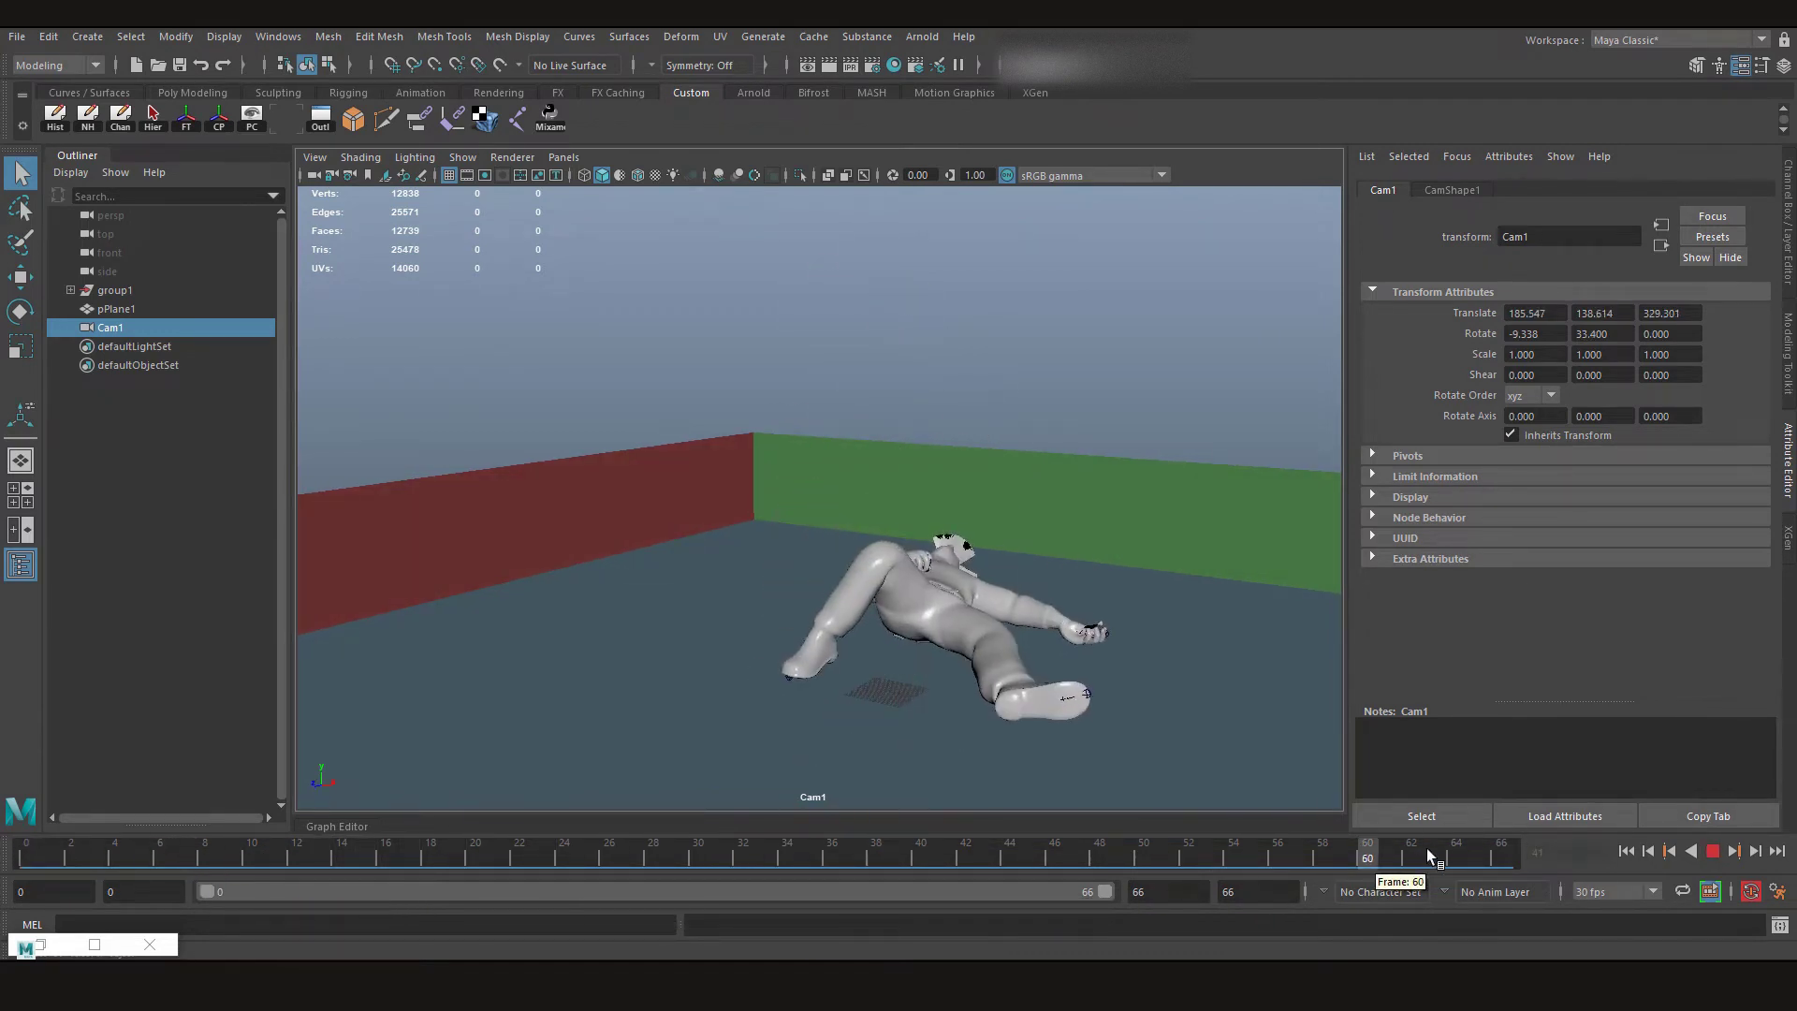
pyautogui.moveTo(1427, 850); pyautogui.dragTo(726, 876)
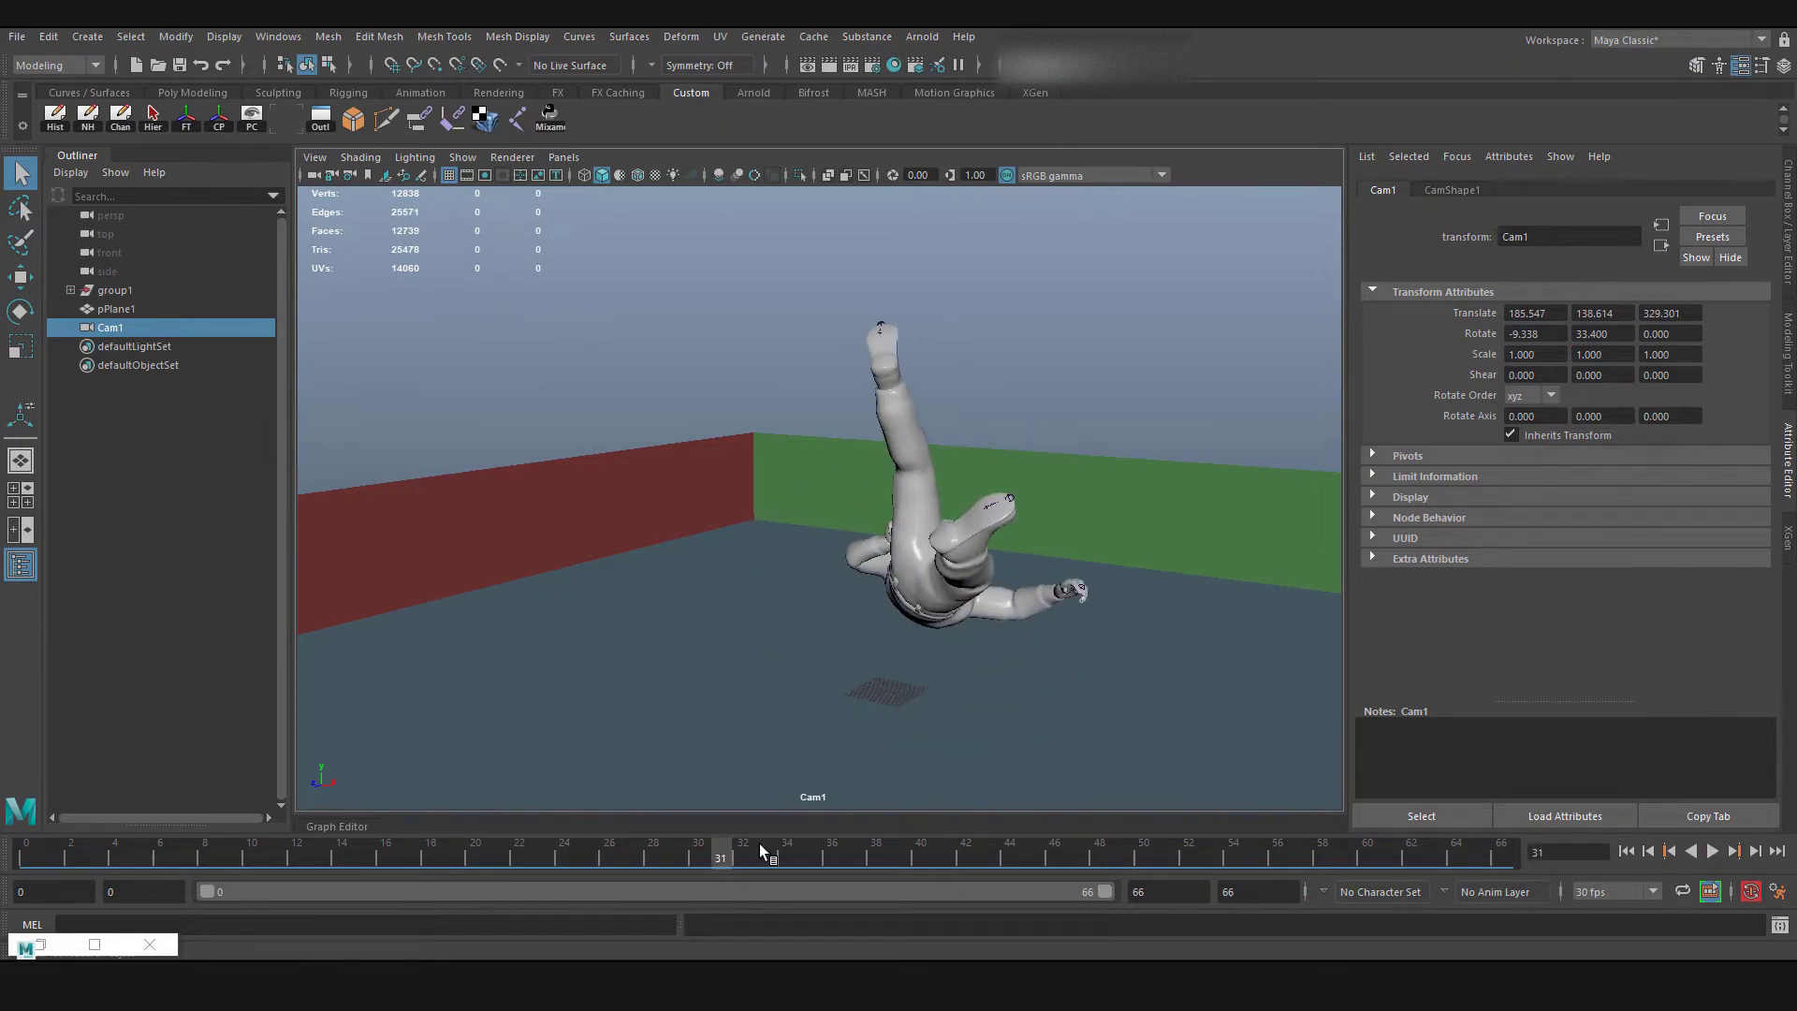
pyautogui.hotkey('alt', 'v')
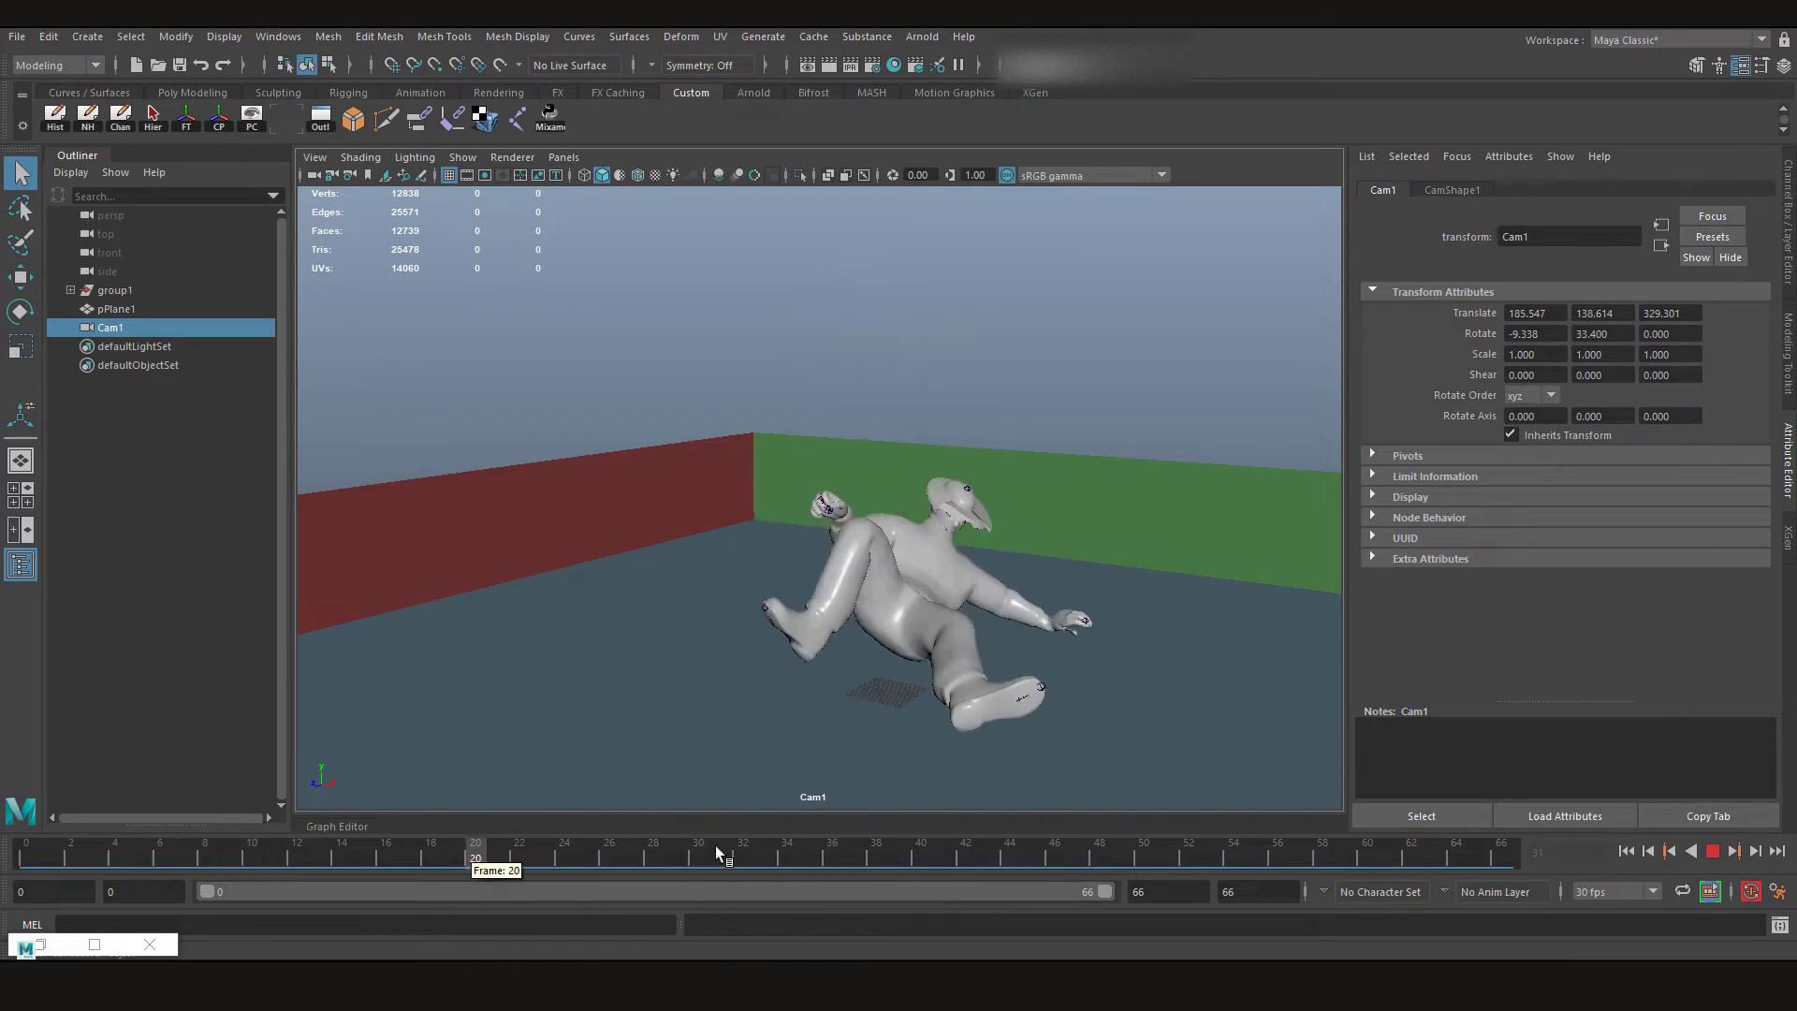
pyautogui.moveTo(1491, 828); pyautogui.dragTo(5, 824)
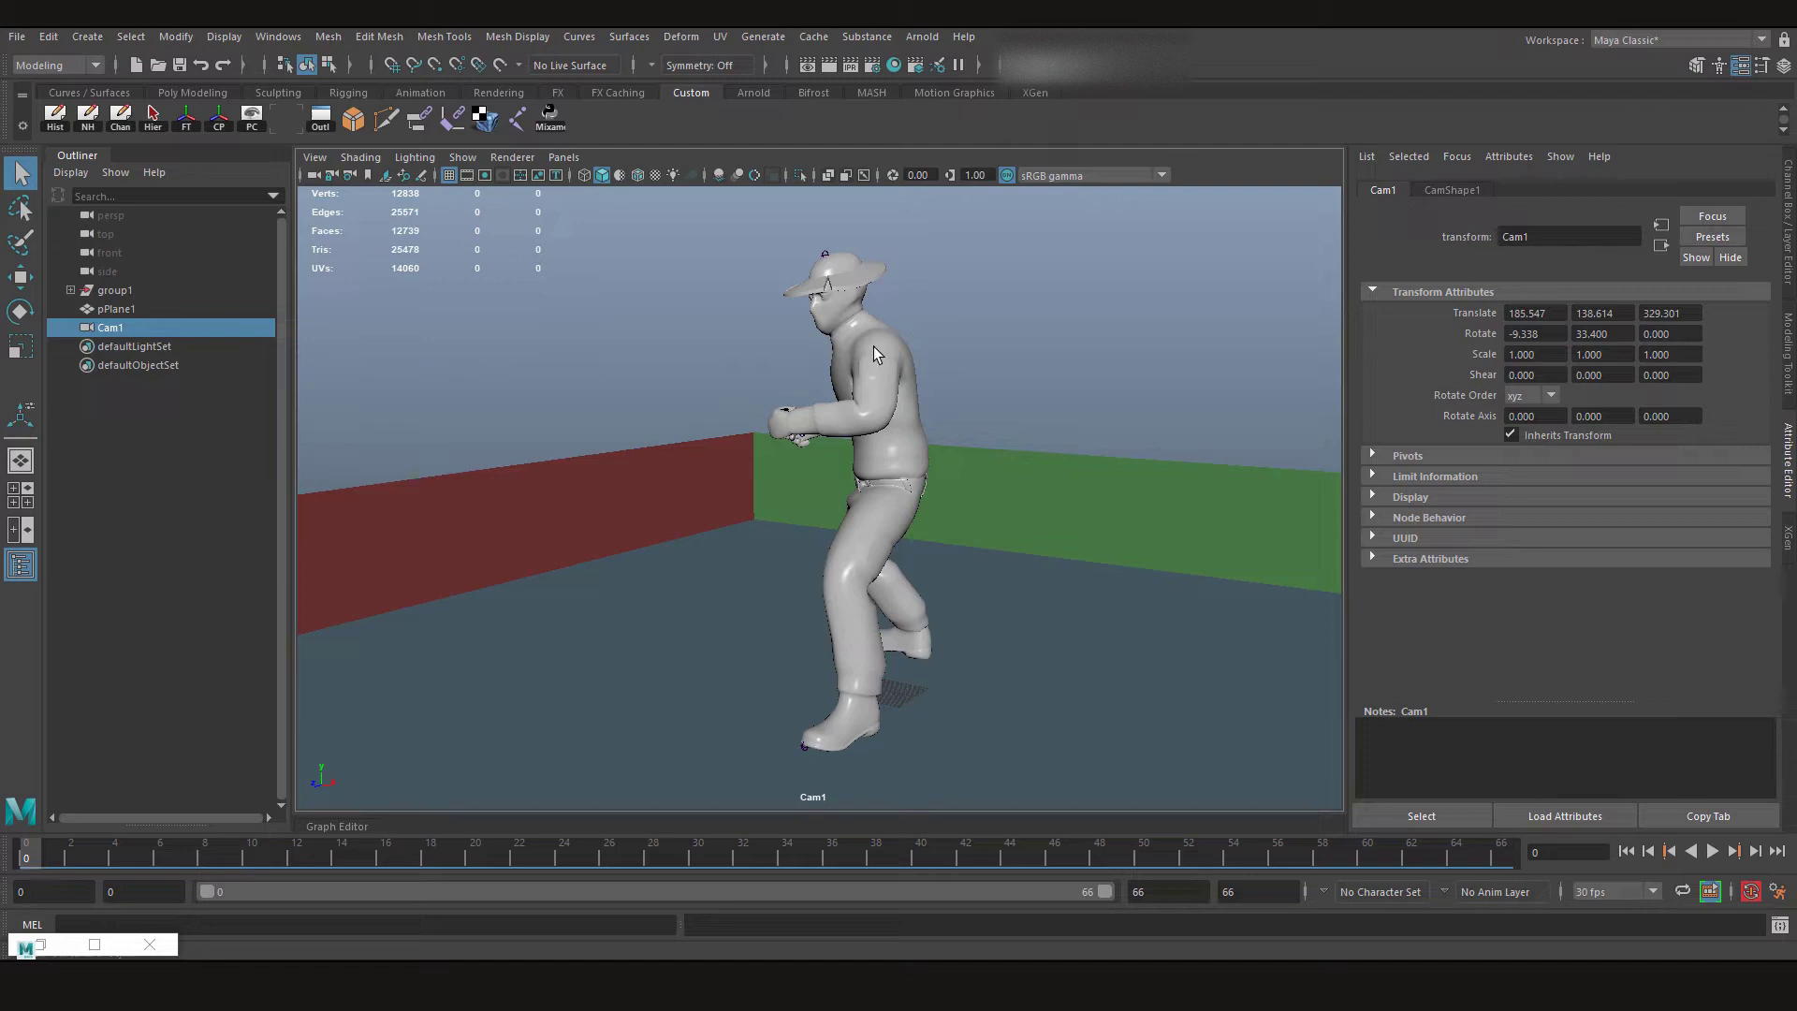
# Key Cam1 at frame 0, then at frame 41 move it to a close side view of the fallen character
pyautogui.hotkey('alt', 'v')
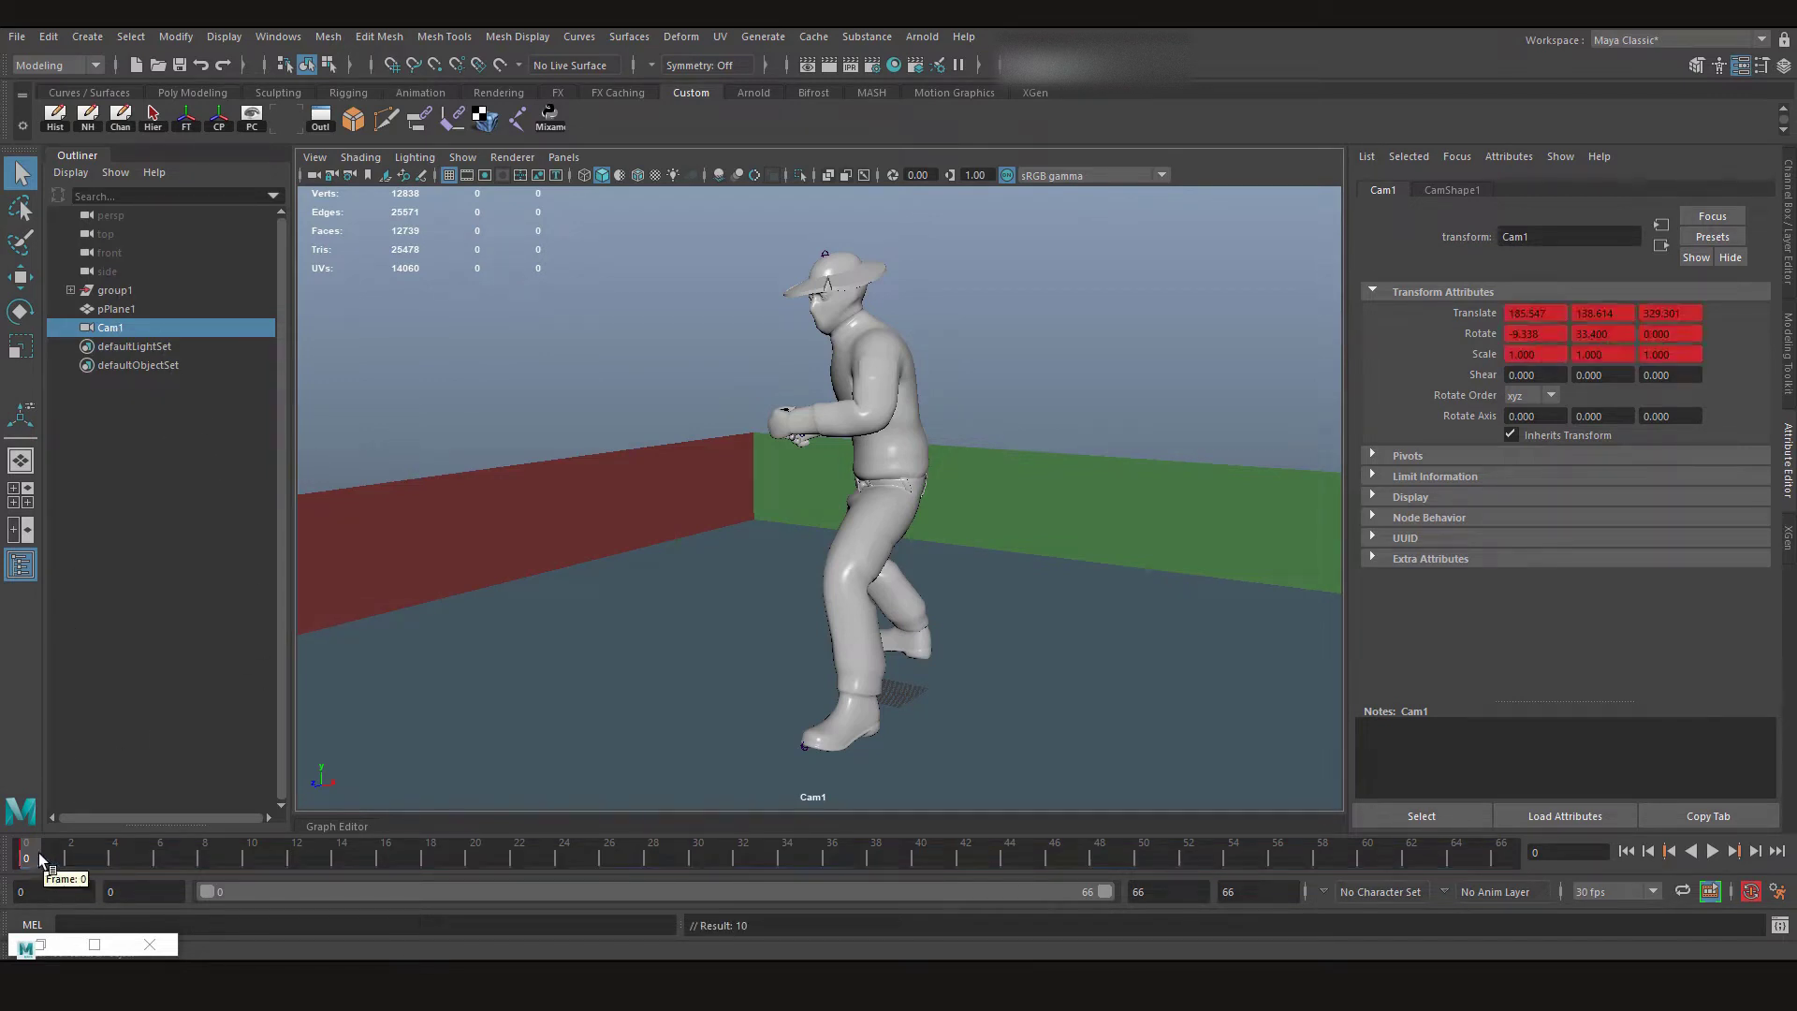
pyautogui.moveTo(912, 867); pyautogui.dragTo(914, 861)
pyautogui.press('s')
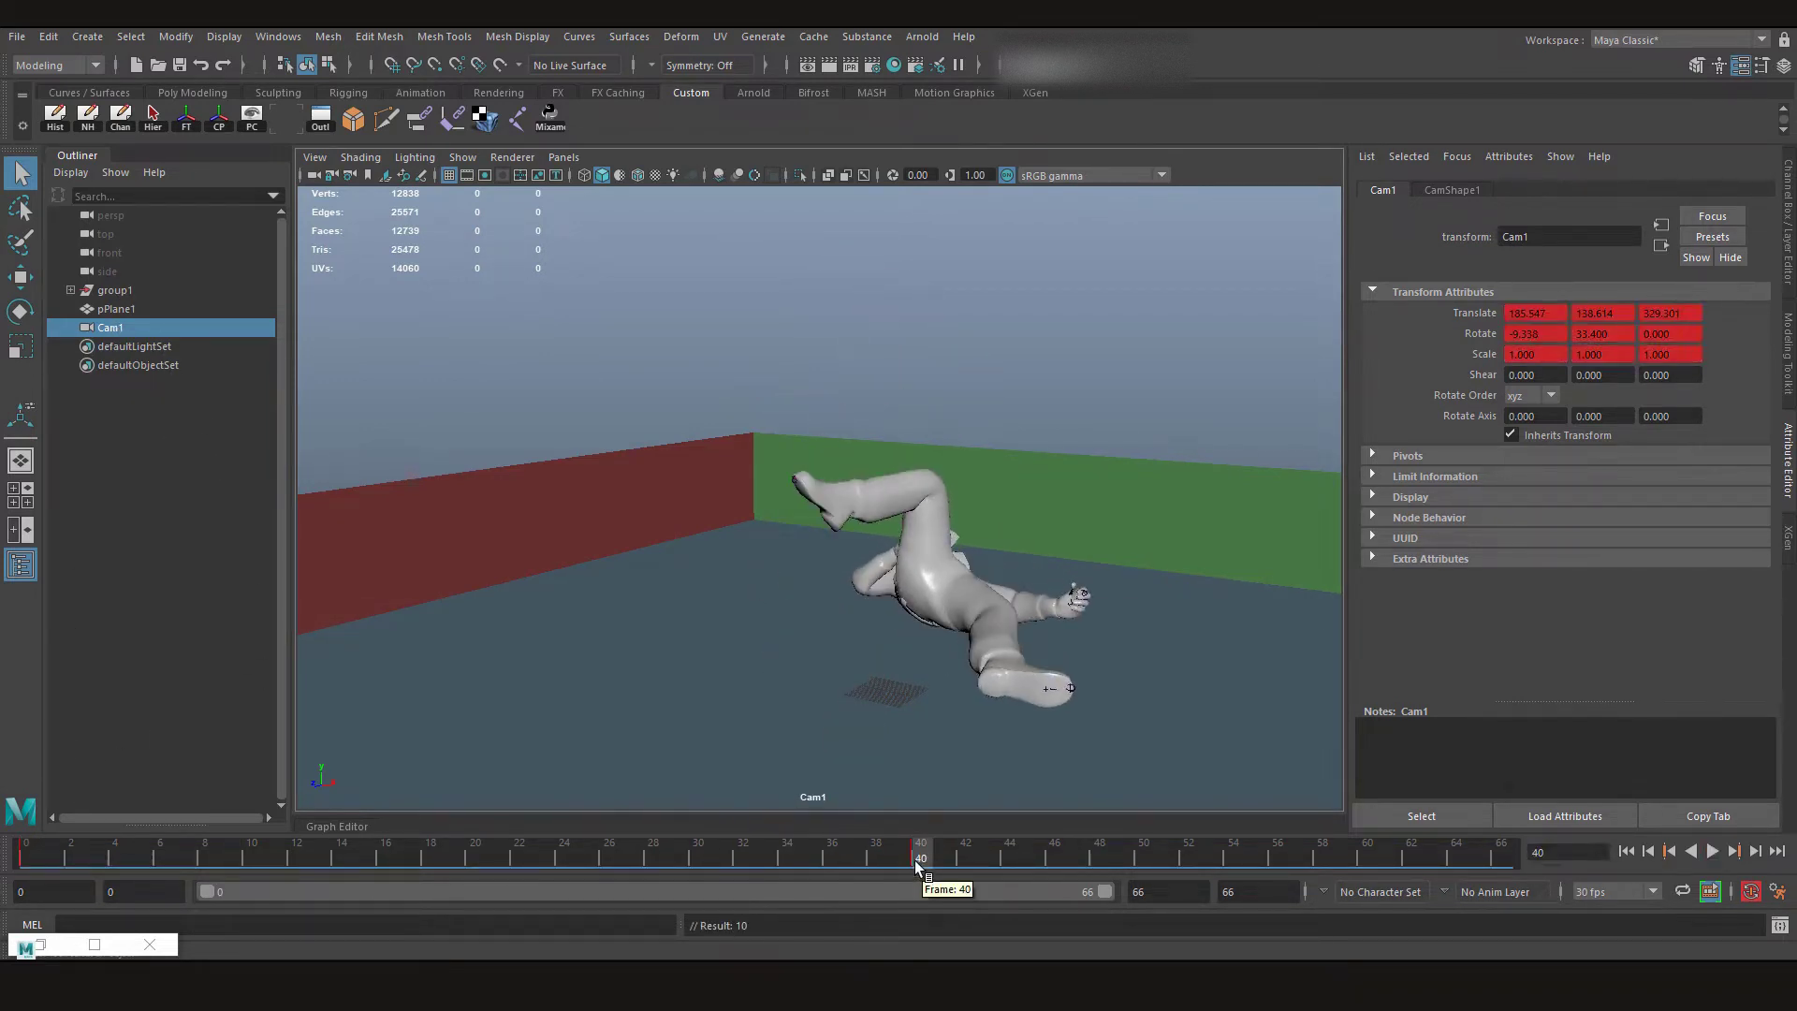
pyautogui.click(940, 858)
pyautogui.keyDown('alt'); pyautogui.moveTo(1028, 685); pyautogui.dragTo(890, 681); pyautogui.keyUp('alt')
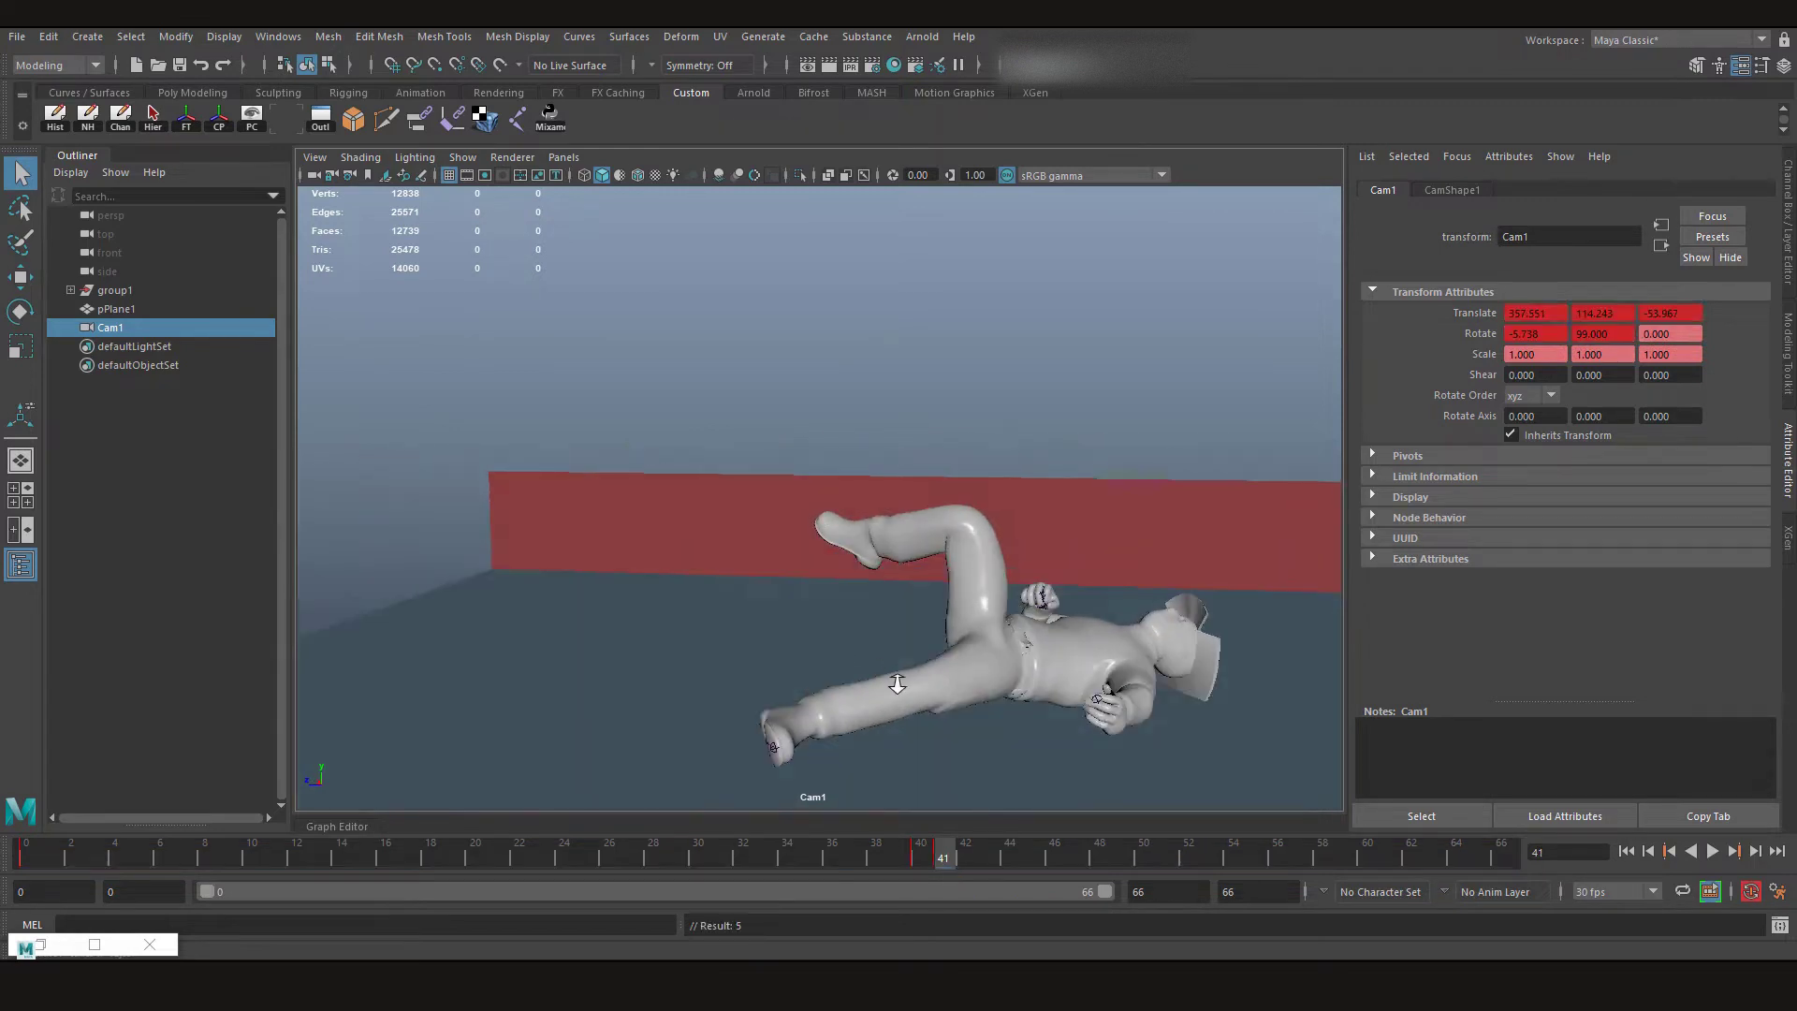
pyautogui.keyDown('alt'); pyautogui.moveTo(891, 681); pyautogui.dragTo(1010, 698, button='right'); pyautogui.keyUp('alt')
pyautogui.keyDown('alt'); pyautogui.moveTo(1011, 698); pyautogui.dragTo(871, 611, button='middle'); pyautogui.keyUp('alt')
pyautogui.moveTo(870, 610)
pyautogui.keyDown('alt'); pyautogui.mouseDown(button='right')
pyautogui.moveTo(939, 625)
pyautogui.moveTo(897, 624)
pyautogui.mouseUp(button='right'); pyautogui.keyUp('alt')
pyautogui.keyDown('alt'); pyautogui.moveTo(896, 625); pyautogui.dragTo(926, 666, button='middle'); pyautogui.keyUp('alt')
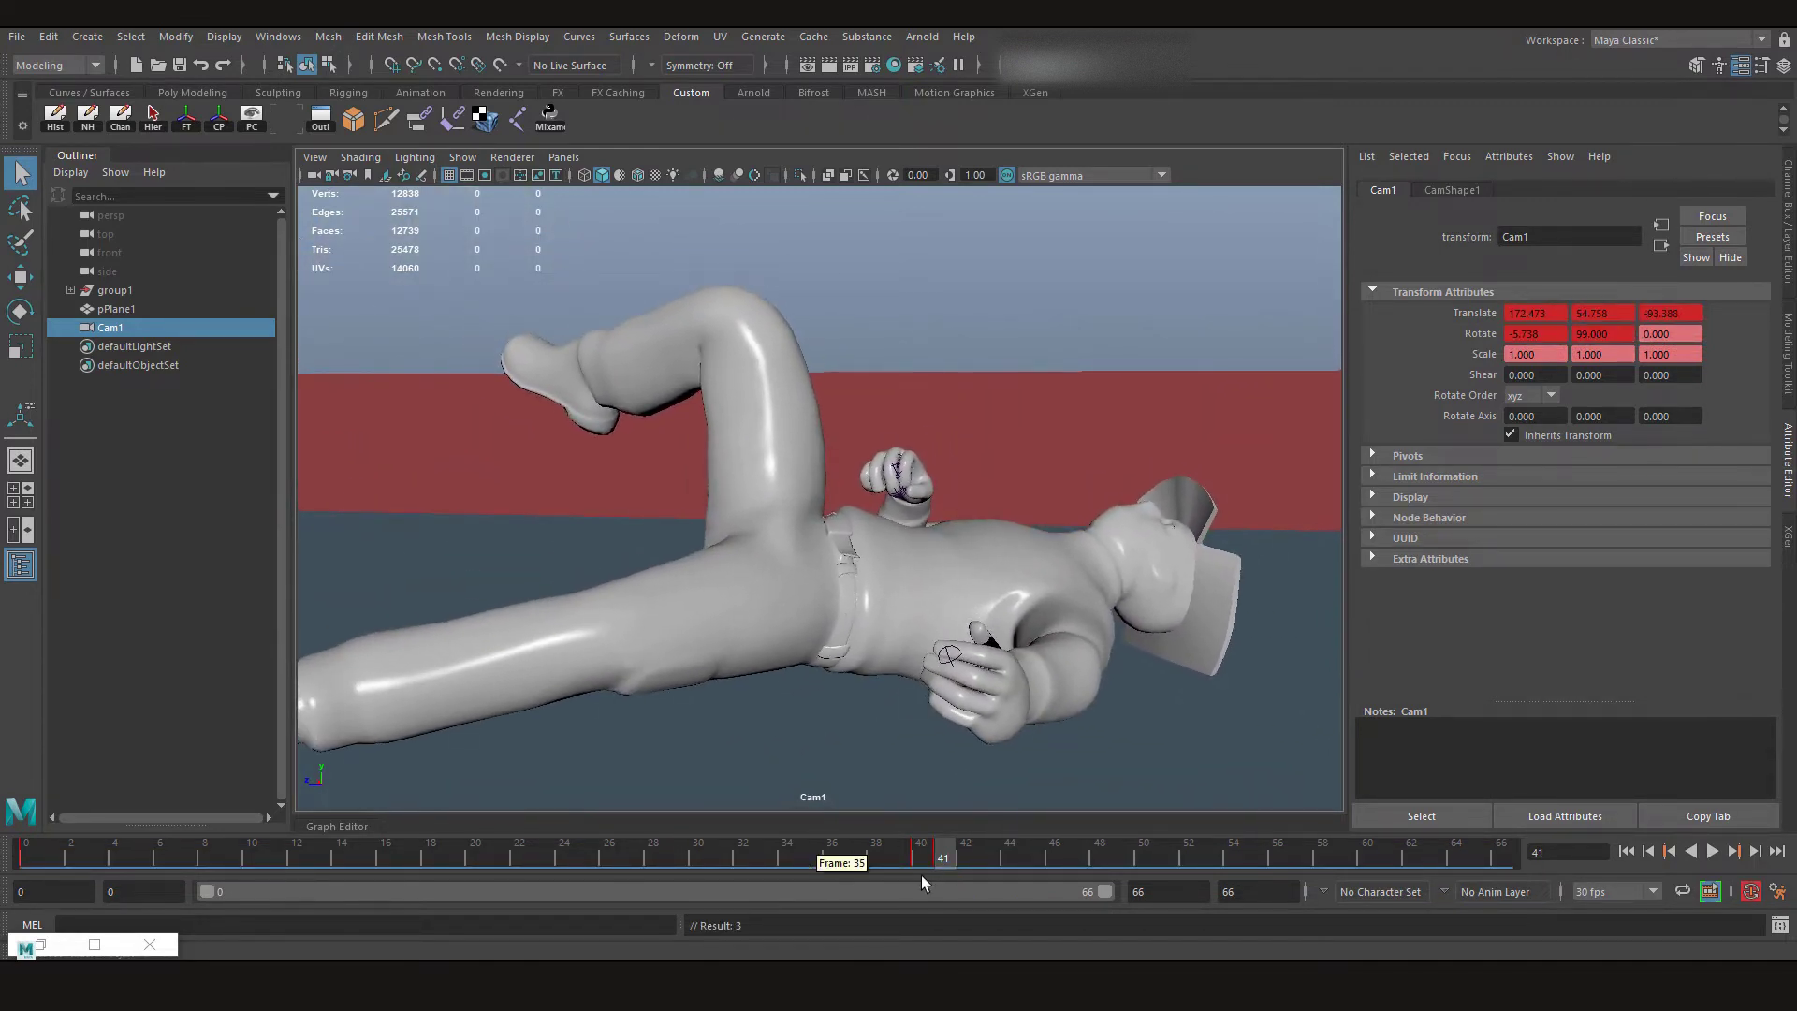
# Play and scrub the new camera move through frames 62–66, then deselect Cam1
pyautogui.hotkey('alt', 'v')
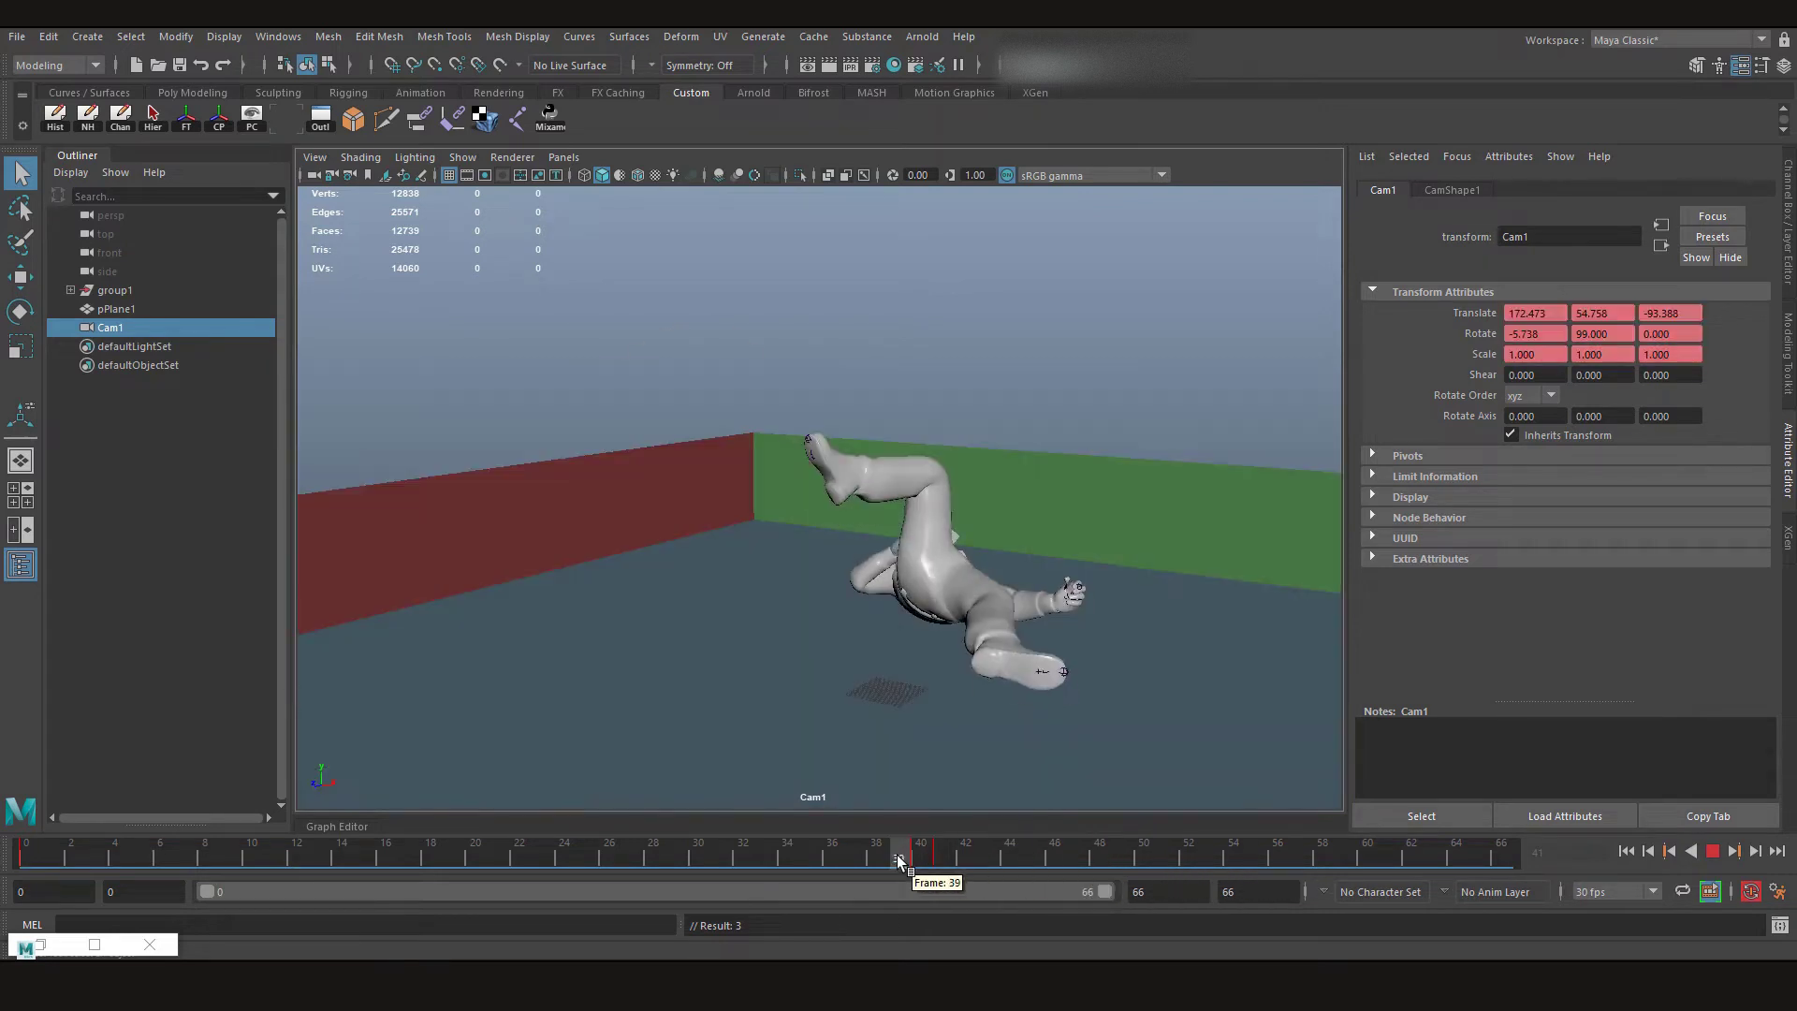
pyautogui.moveTo(984, 857); pyautogui.dragTo(1572, 895)
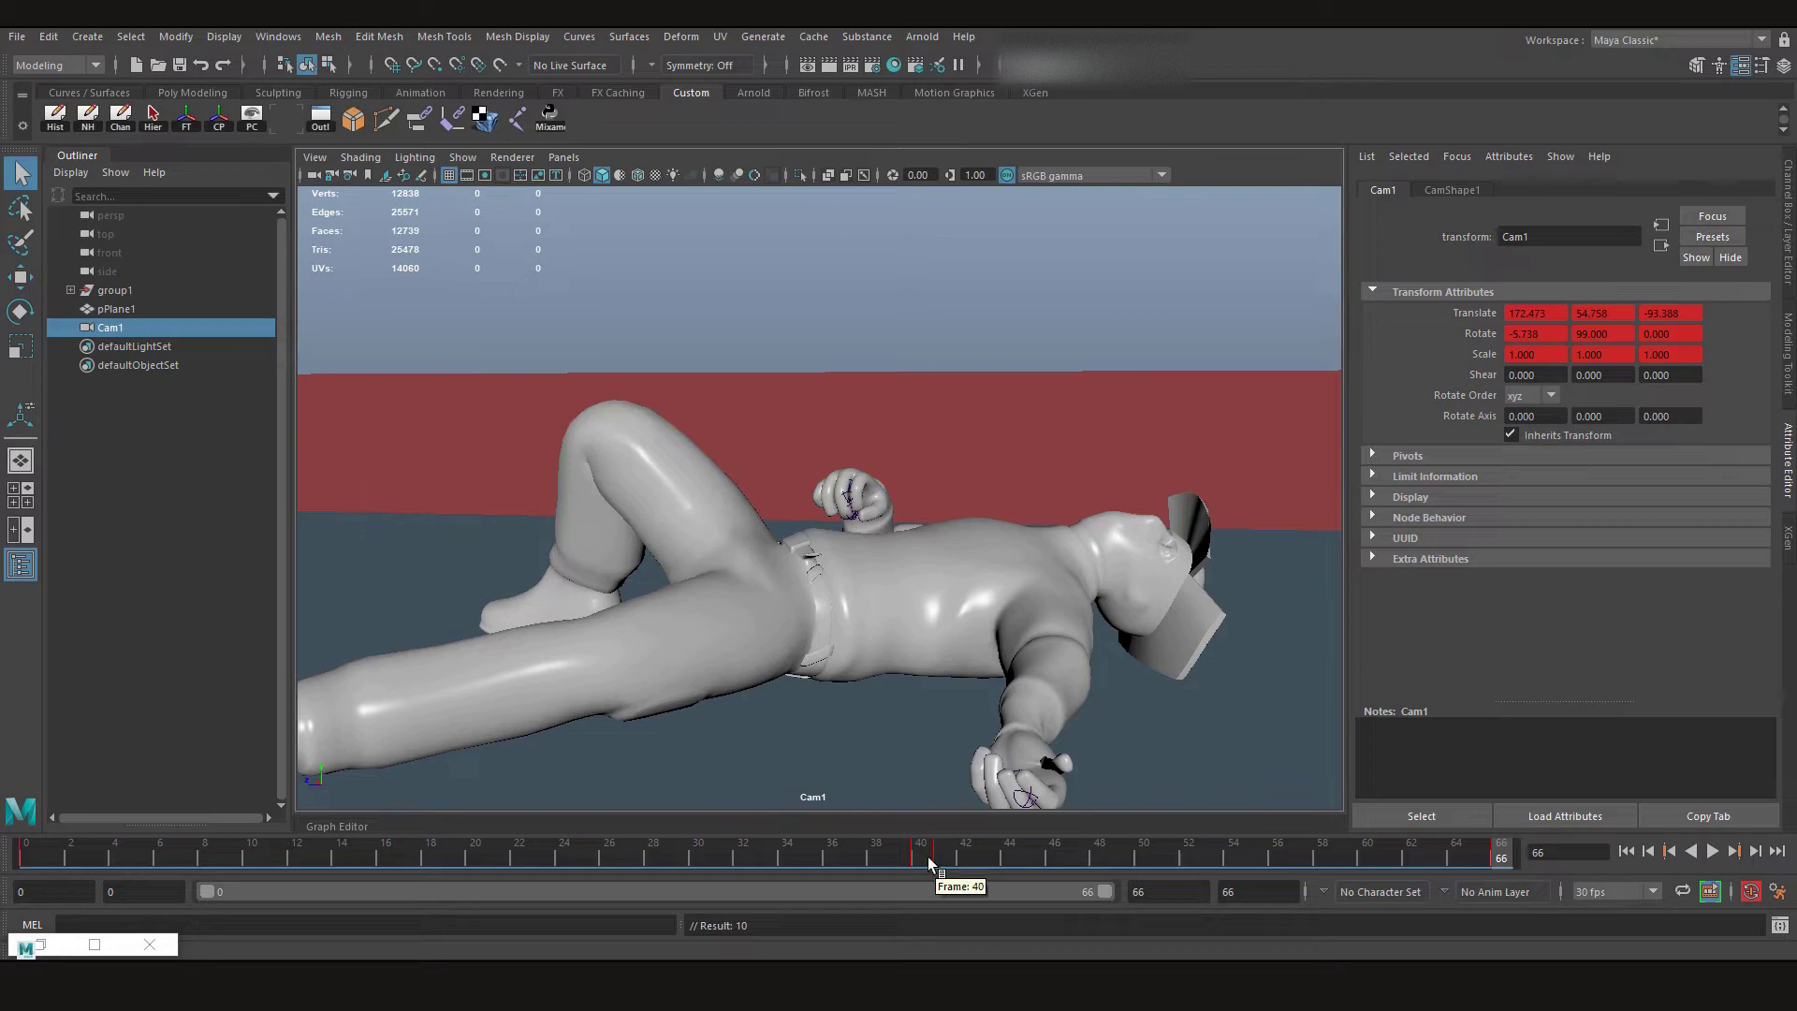
pyautogui.moveTo(928, 857); pyautogui.dragTo(1412, 857)
pyautogui.click(1223, 299)
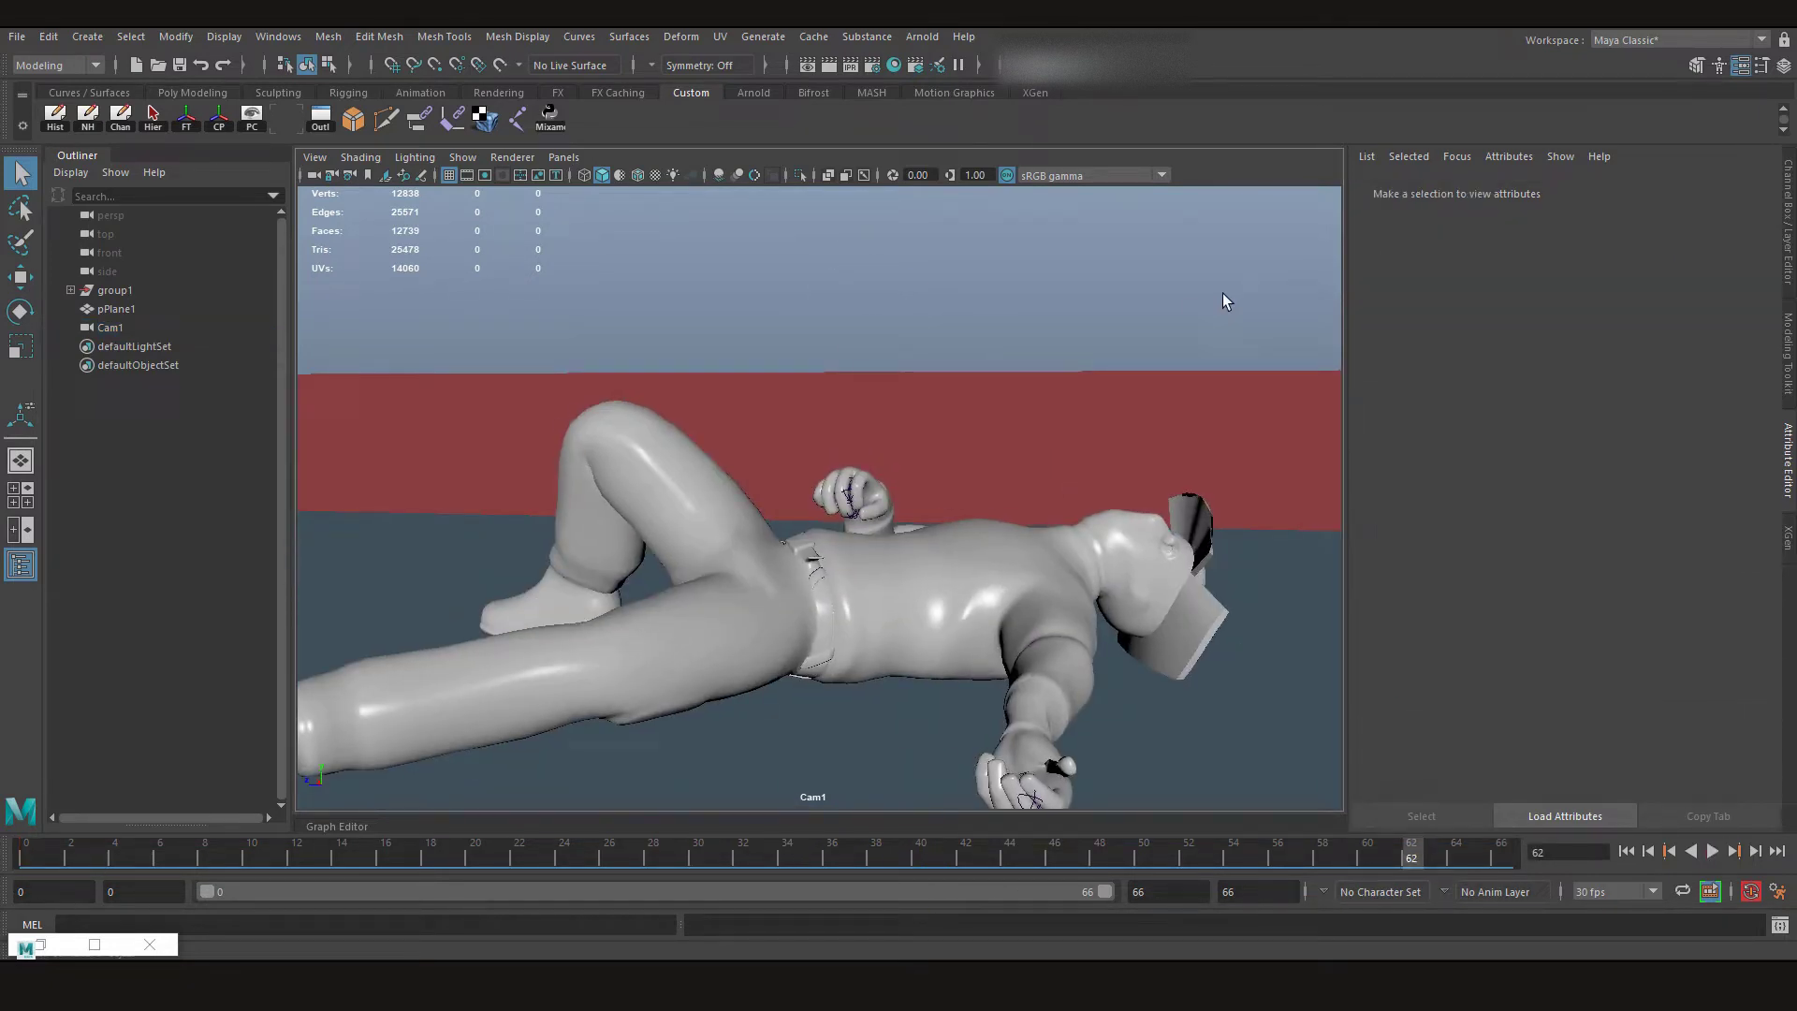
# Select Cam1 and delete all of its existing keyframes
pyautogui.click(111, 327)
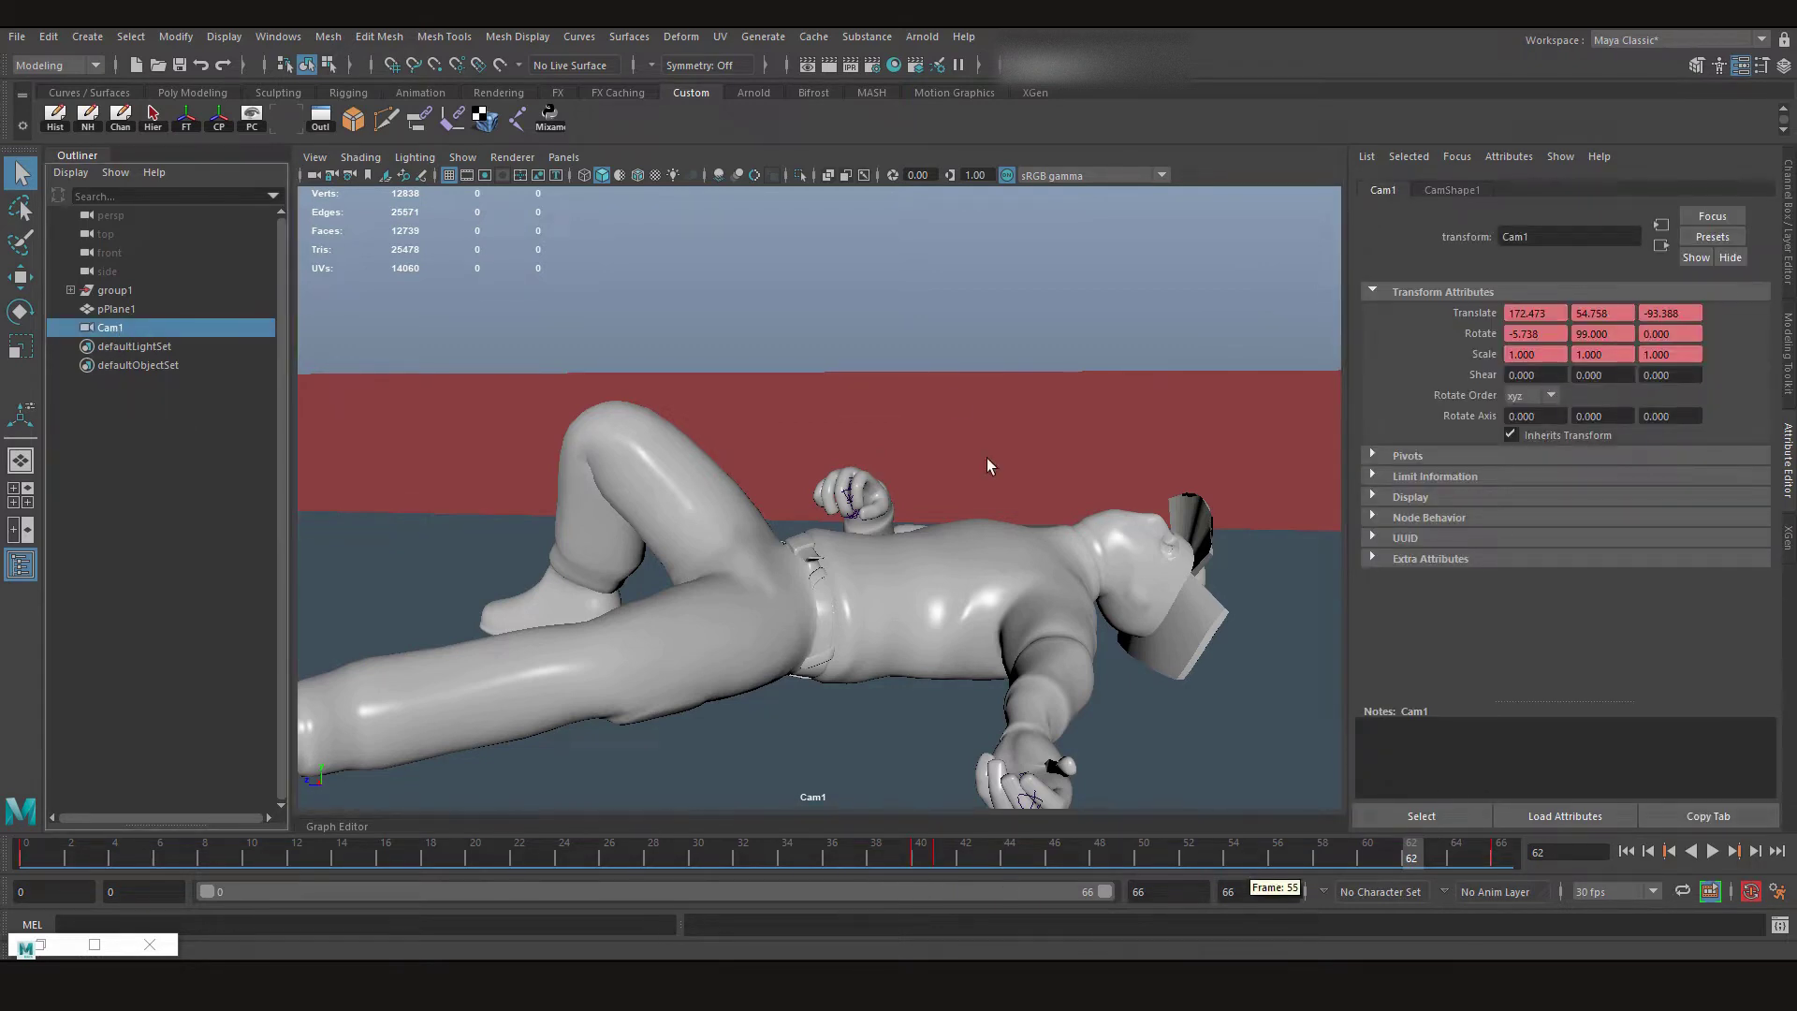
pyautogui.press('space')
pyautogui.click(932, 330)
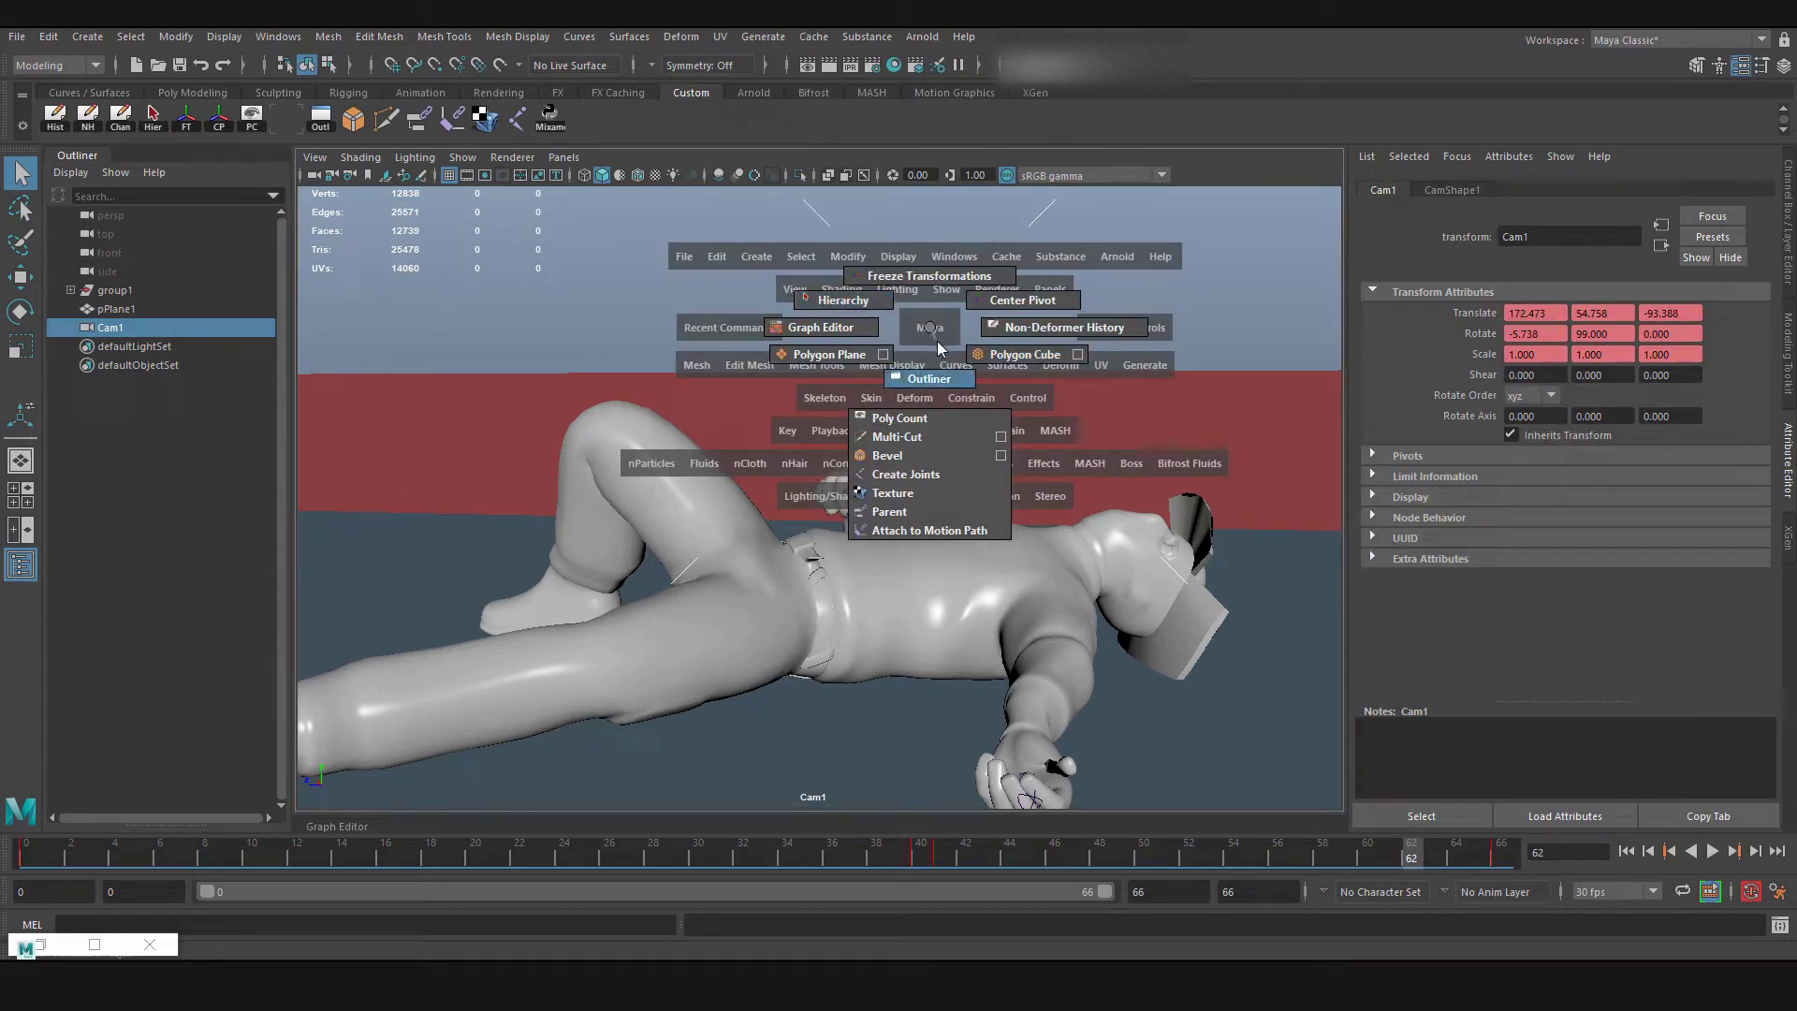
pyautogui.click(49, 36)
pyautogui.moveTo(148, 258)
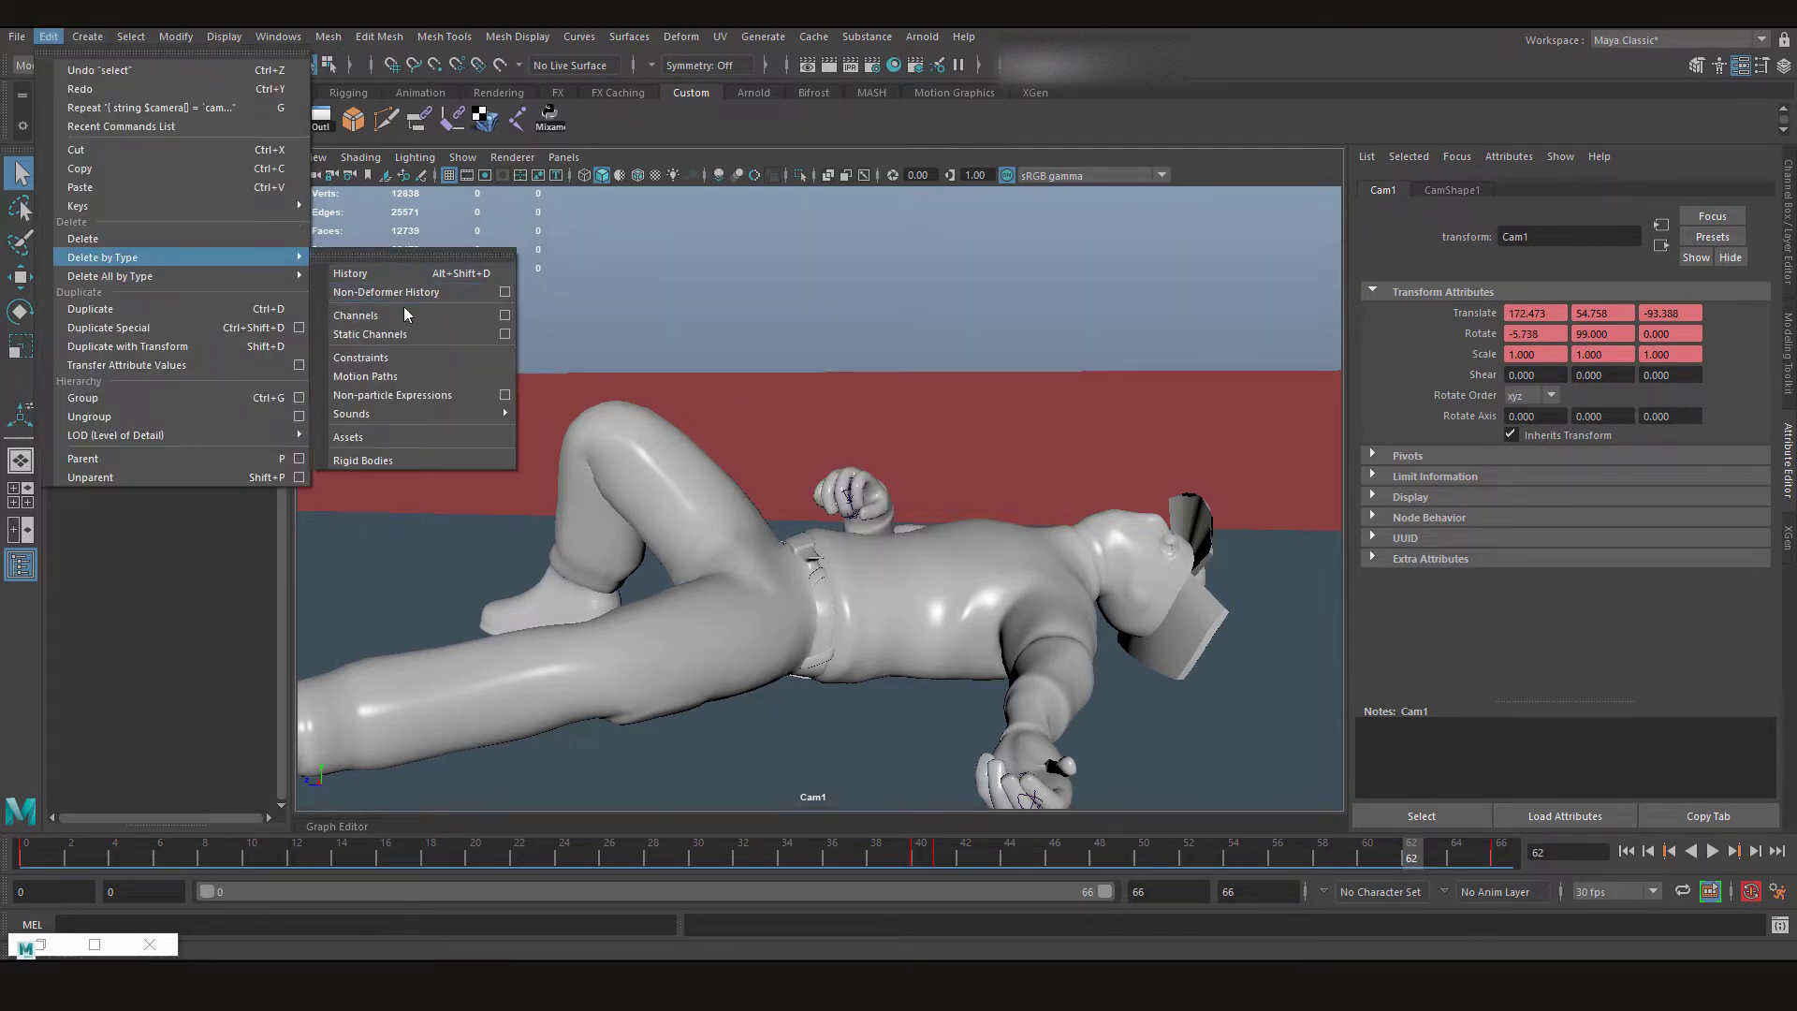
pyautogui.click(435, 316)
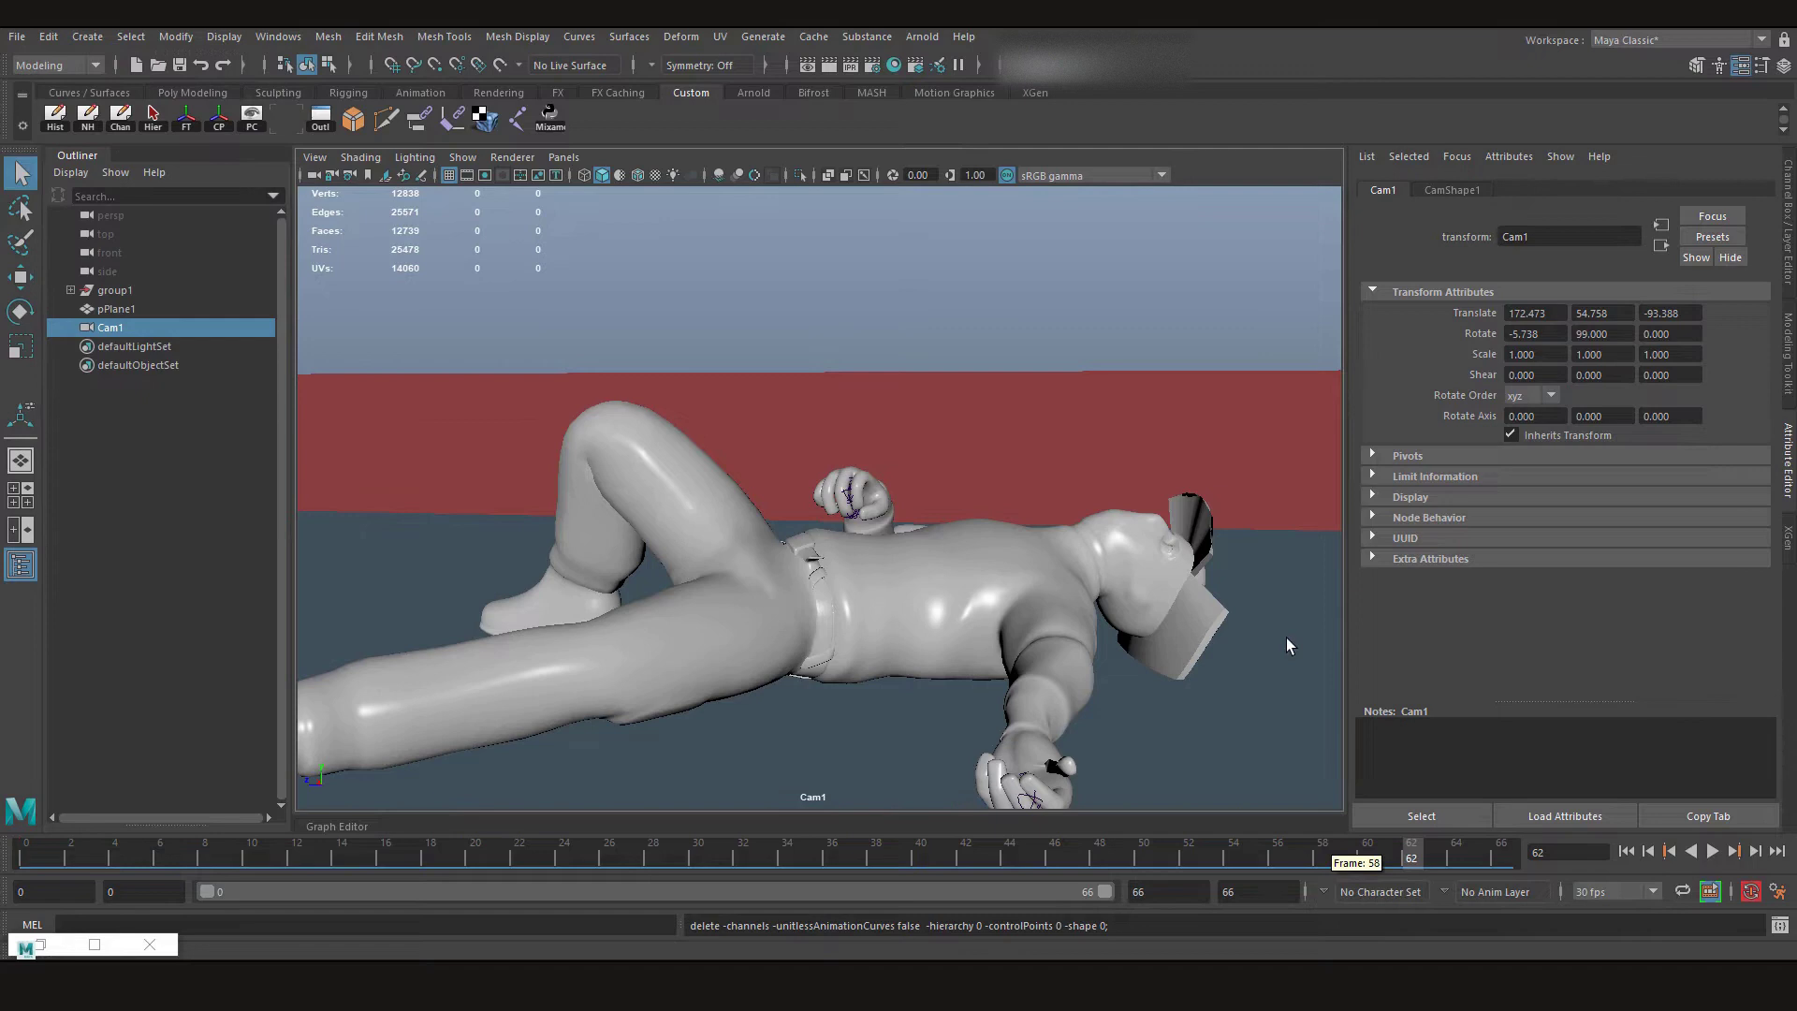
# At frame 0, frame Cam1 on a front view of the standing character and key it
pyautogui.scroll(-3, 966, 505)
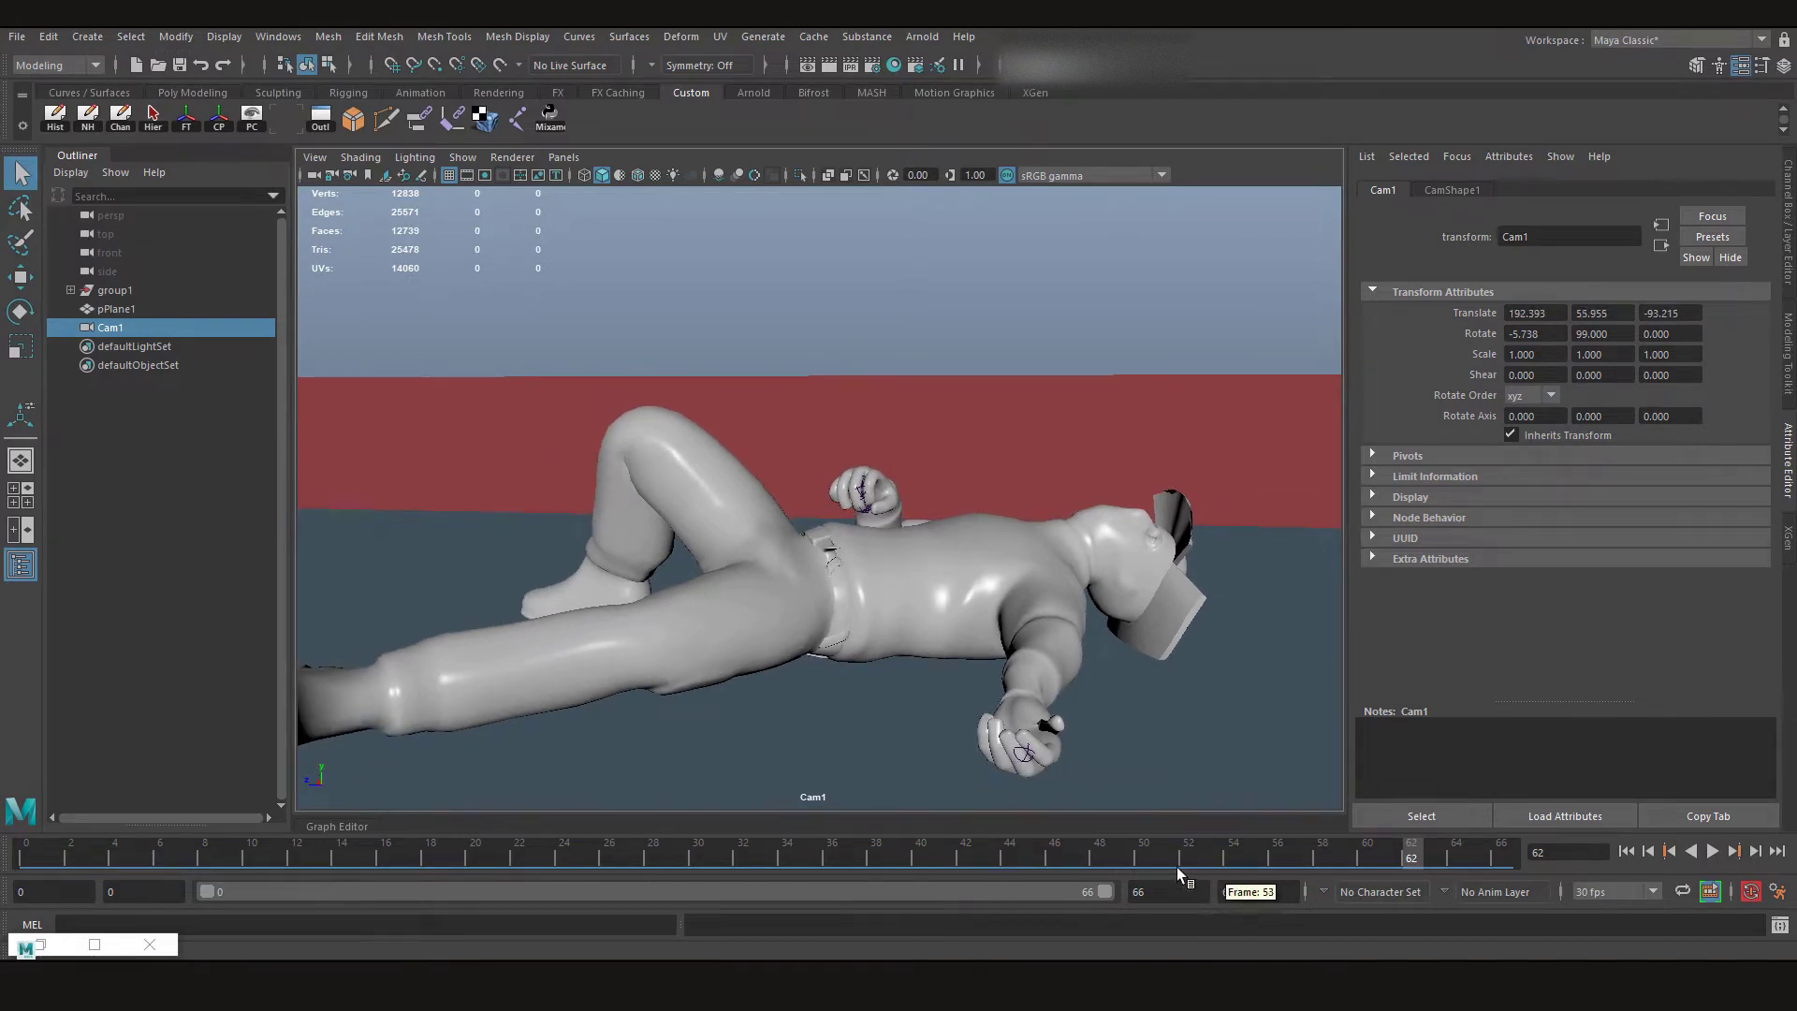
pyautogui.moveTo(1178, 868); pyautogui.dragTo(26, 889)
pyautogui.keyDown('alt'); pyautogui.moveTo(623, 655); pyautogui.dragTo(955, 721); pyautogui.keyUp('alt')
pyautogui.keyDown('alt'); pyautogui.moveTo(936, 716); pyautogui.dragTo(767, 676, button='middle'); pyautogui.keyUp('alt')
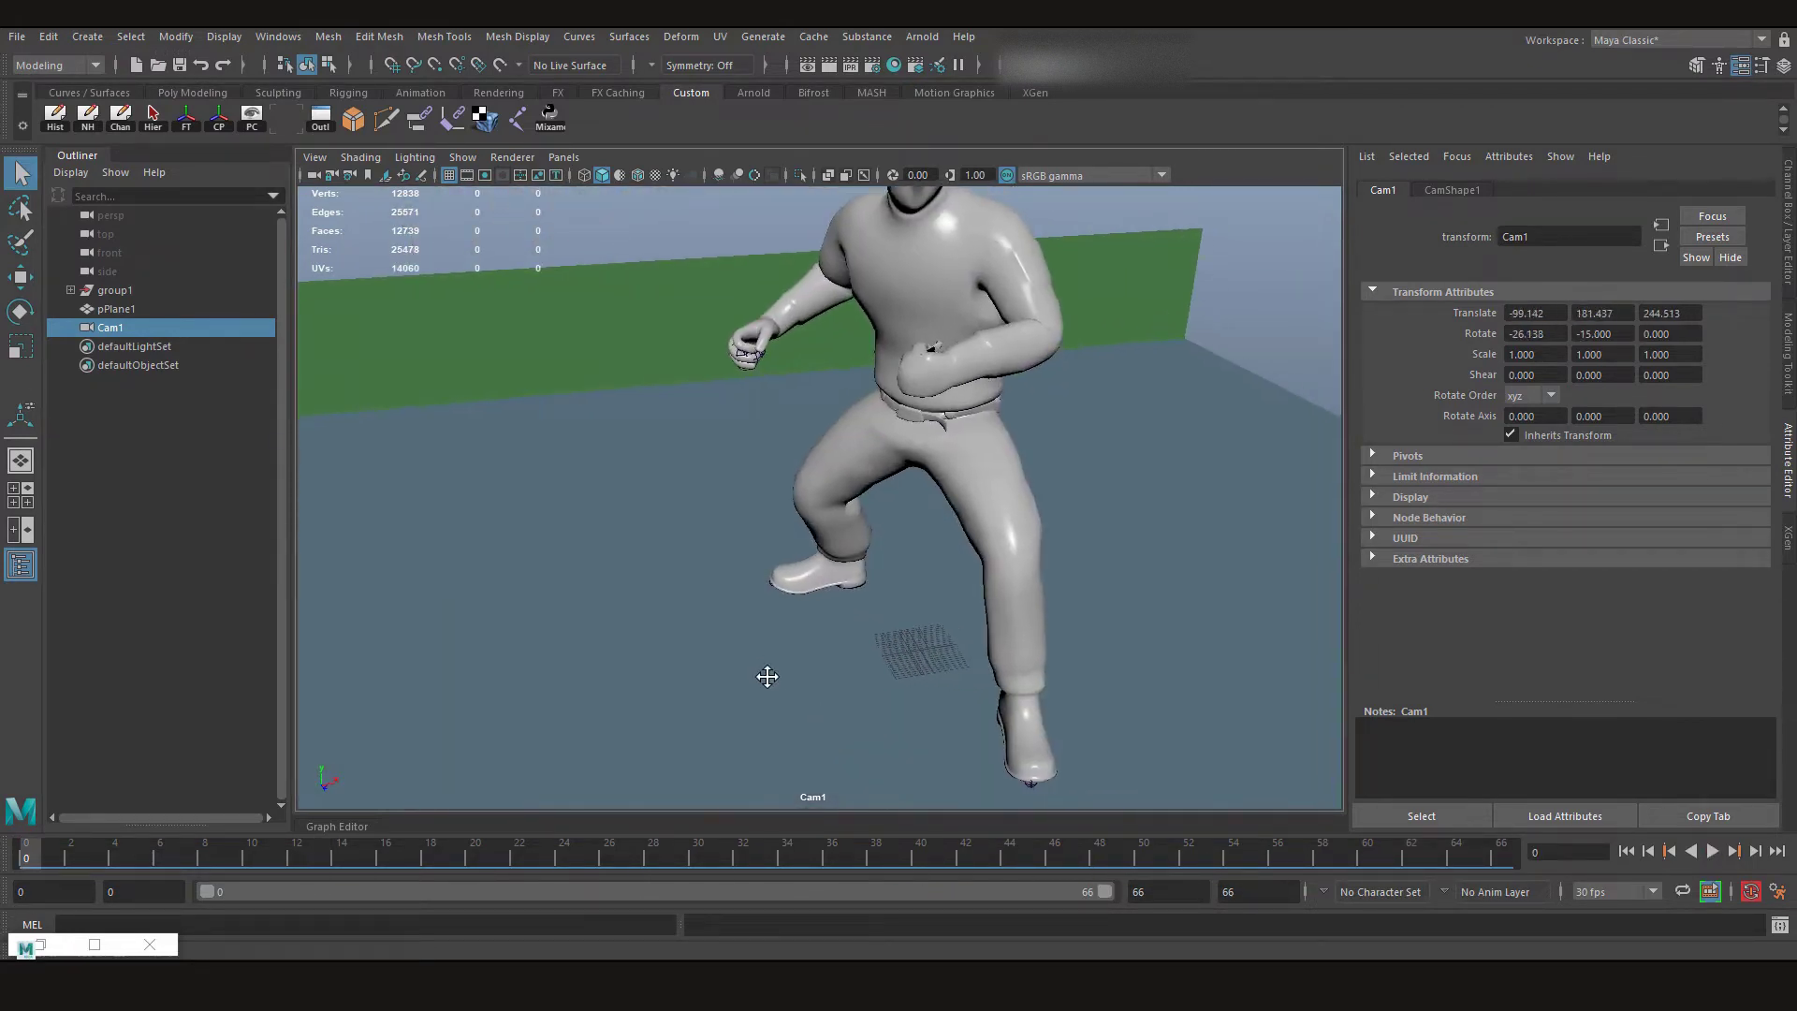
pyautogui.keyDown('alt'); pyautogui.moveTo(767, 676); pyautogui.dragTo(622, 779); pyautogui.keyUp('alt')
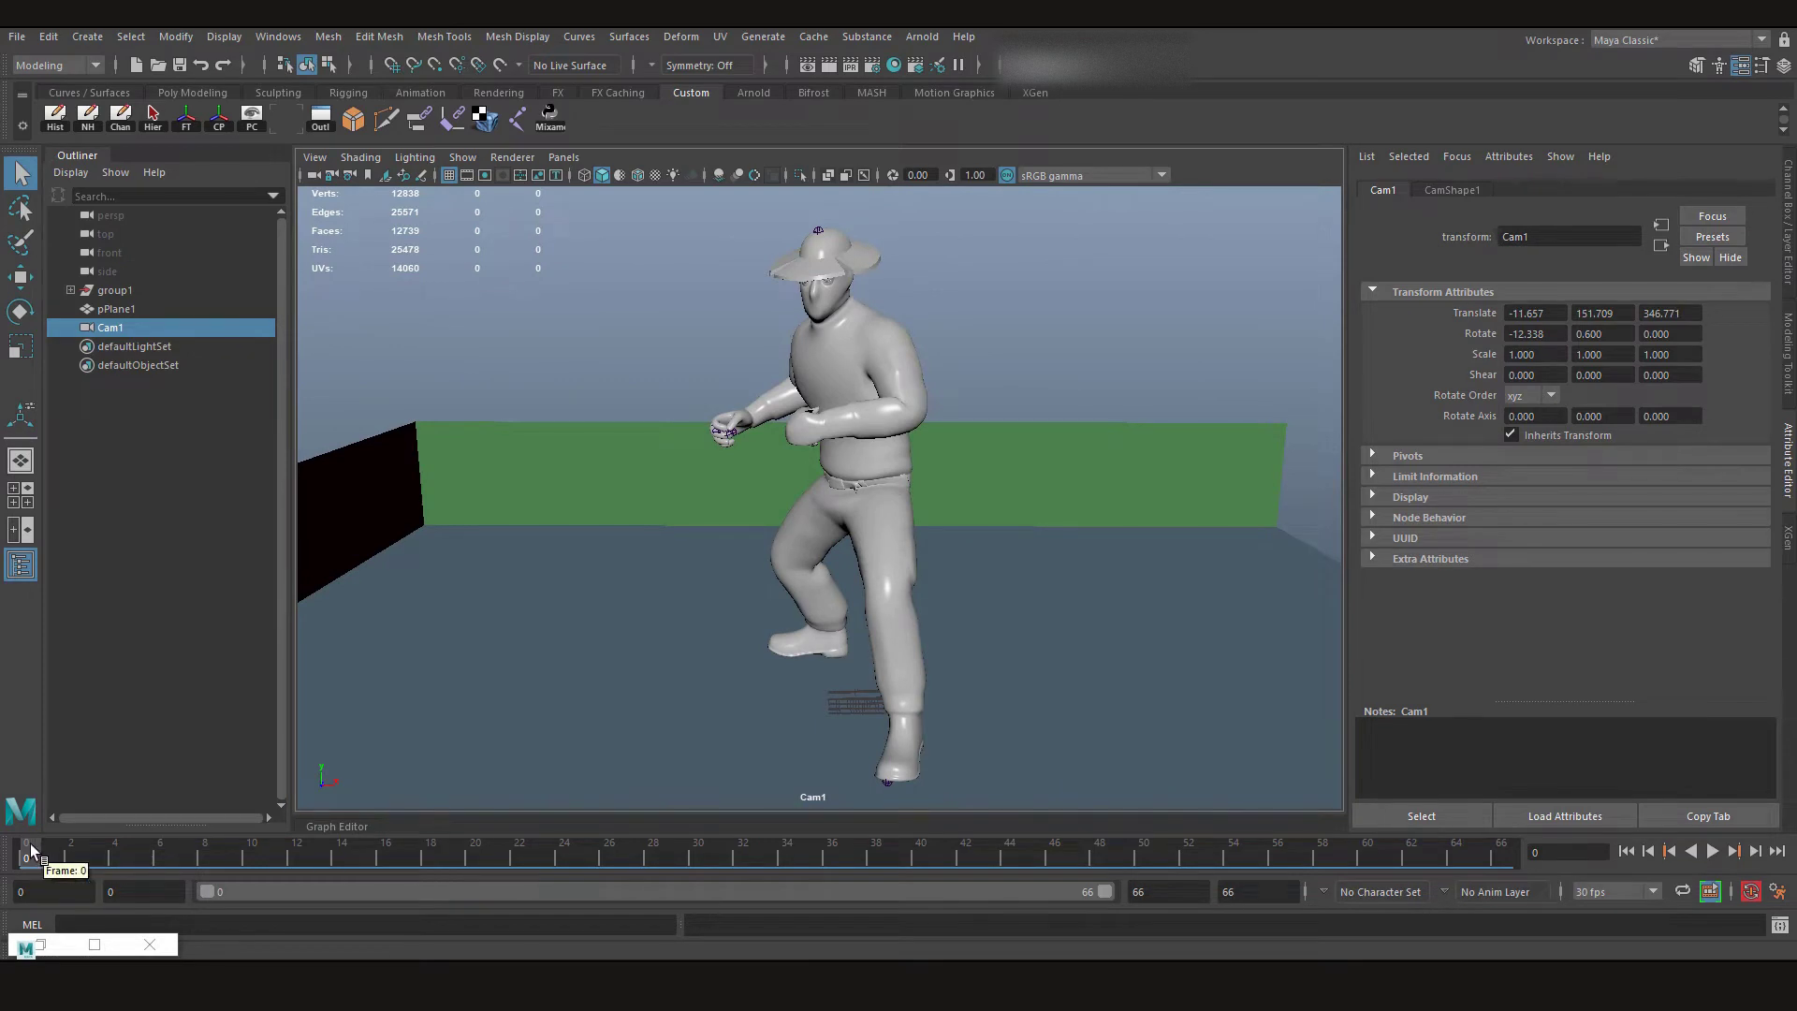
pyautogui.press('s')
# At frame 40, orbit Cam1 to a corner view of the fall and key it
pyautogui.hotkey('alt', 'v')
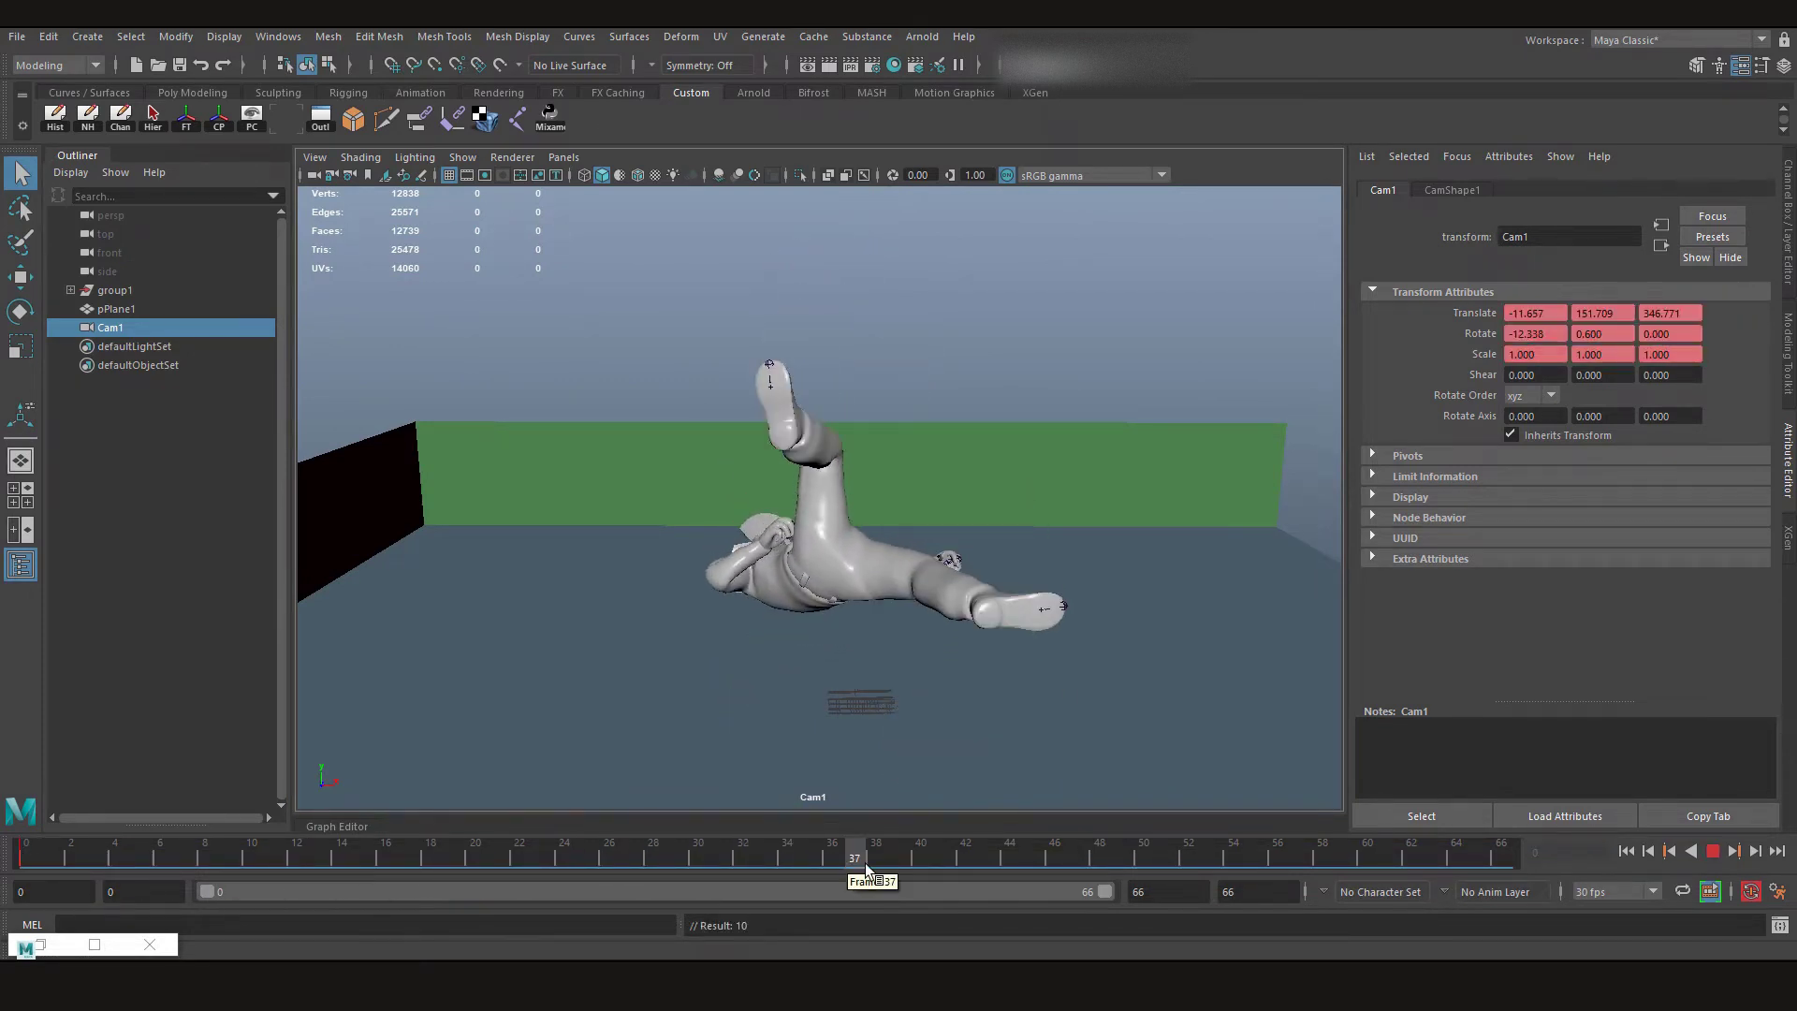
pyautogui.click(923, 867)
pyautogui.keyDown('alt'); pyautogui.moveTo(906, 739); pyautogui.dragTo(834, 742); pyautogui.keyUp('alt')
pyautogui.press('s')
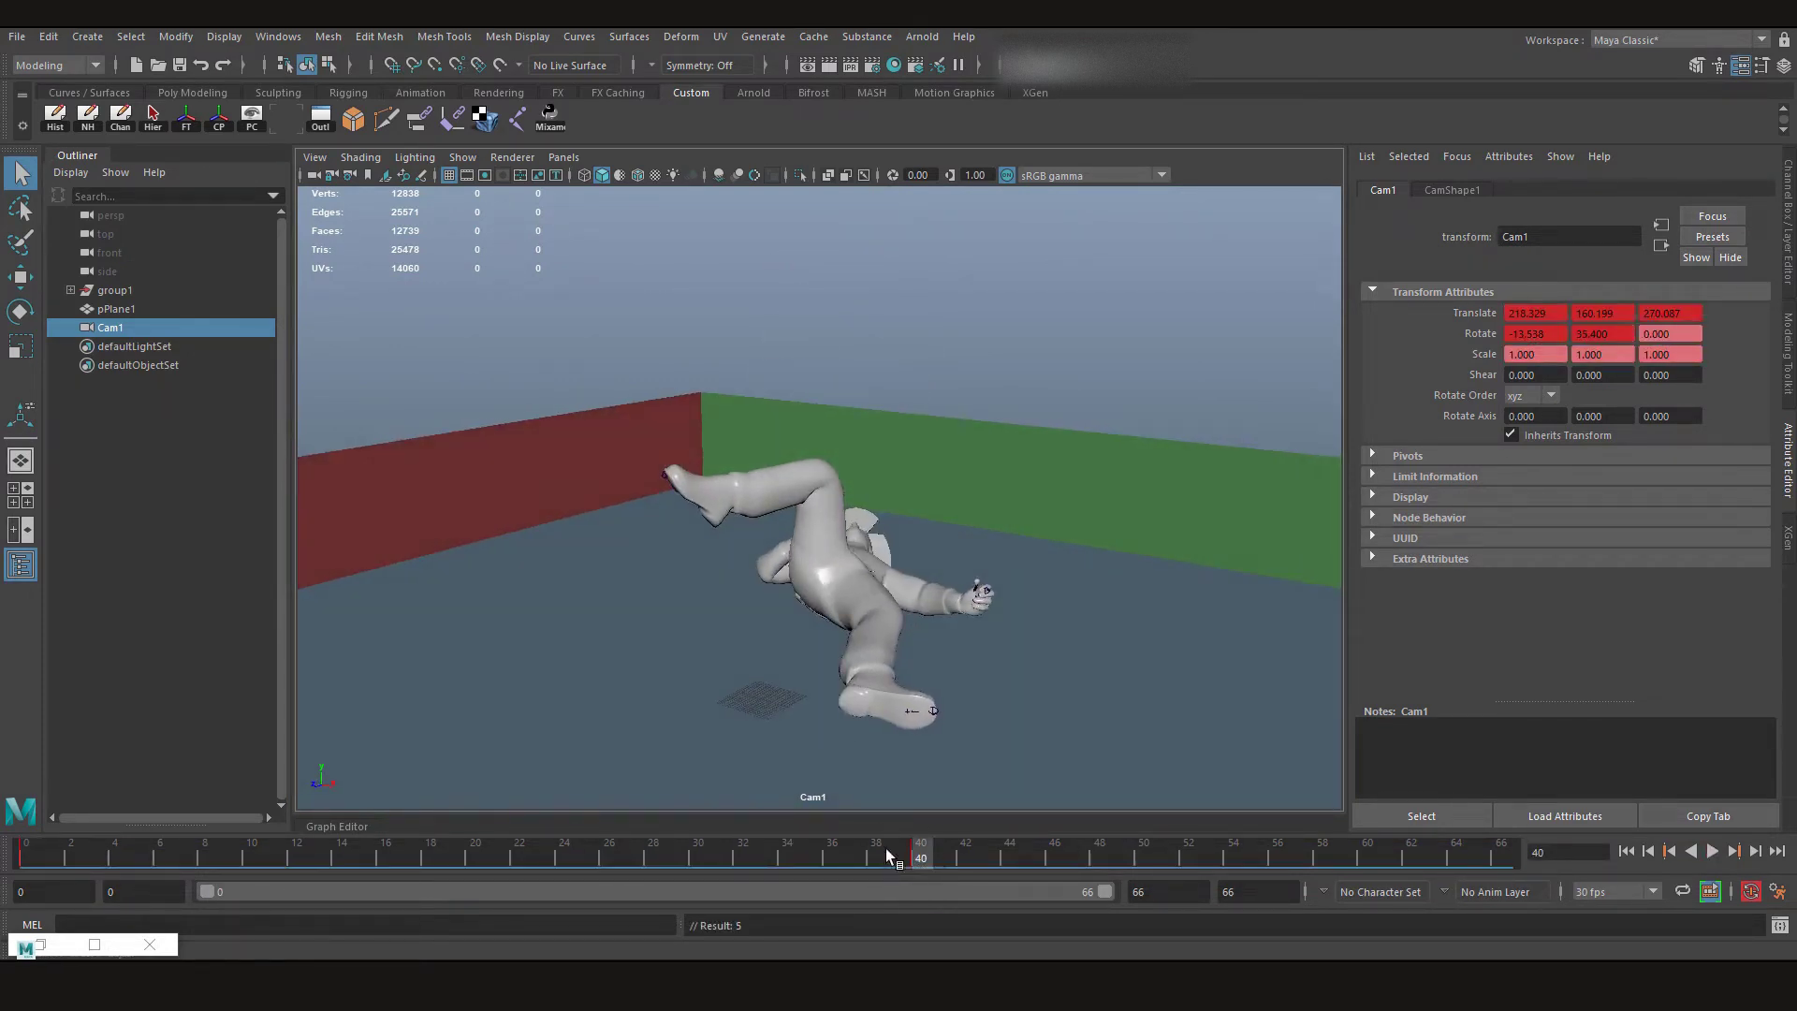
# At frame 41, move Cam1 to a low close side angle on the lying character
pyautogui.click(931, 855)
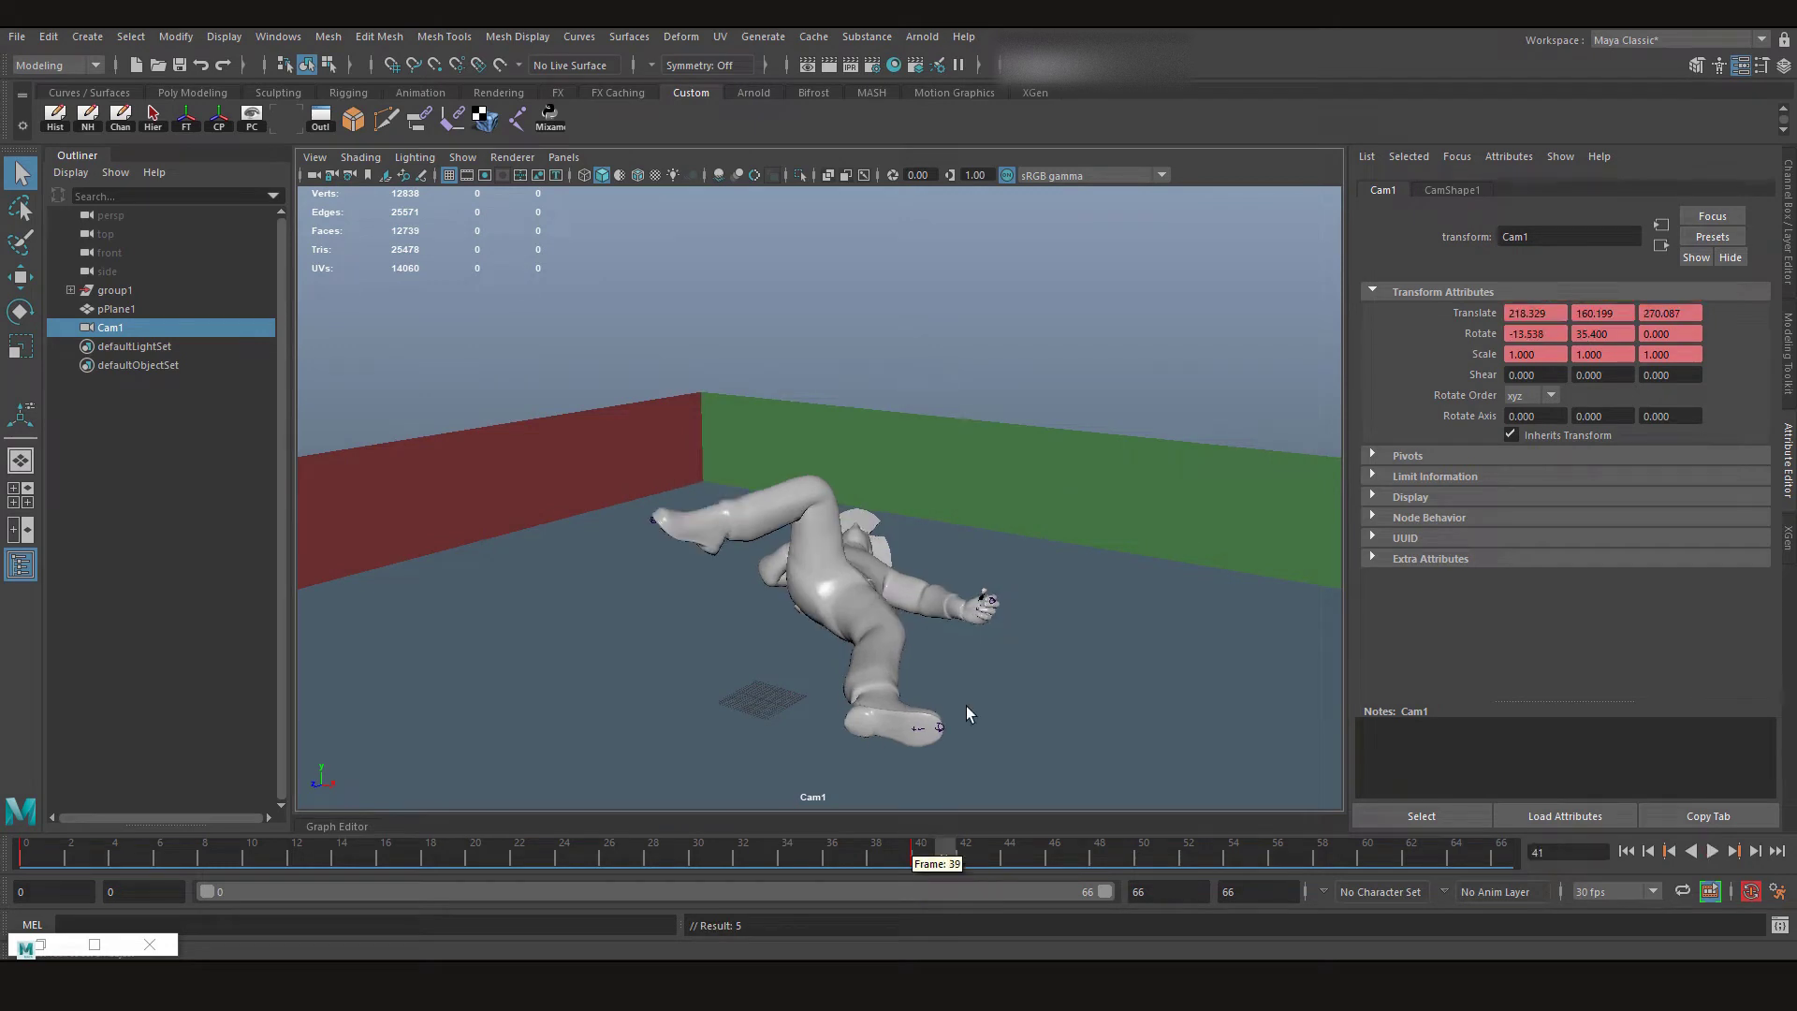
pyautogui.keyDown('alt'); pyautogui.moveTo(925, 679); pyautogui.dragTo(782, 667); pyautogui.keyUp('alt')
pyautogui.keyDown('alt'); pyautogui.moveTo(783, 666); pyautogui.dragTo(906, 726, button='right'); pyautogui.keyUp('alt')
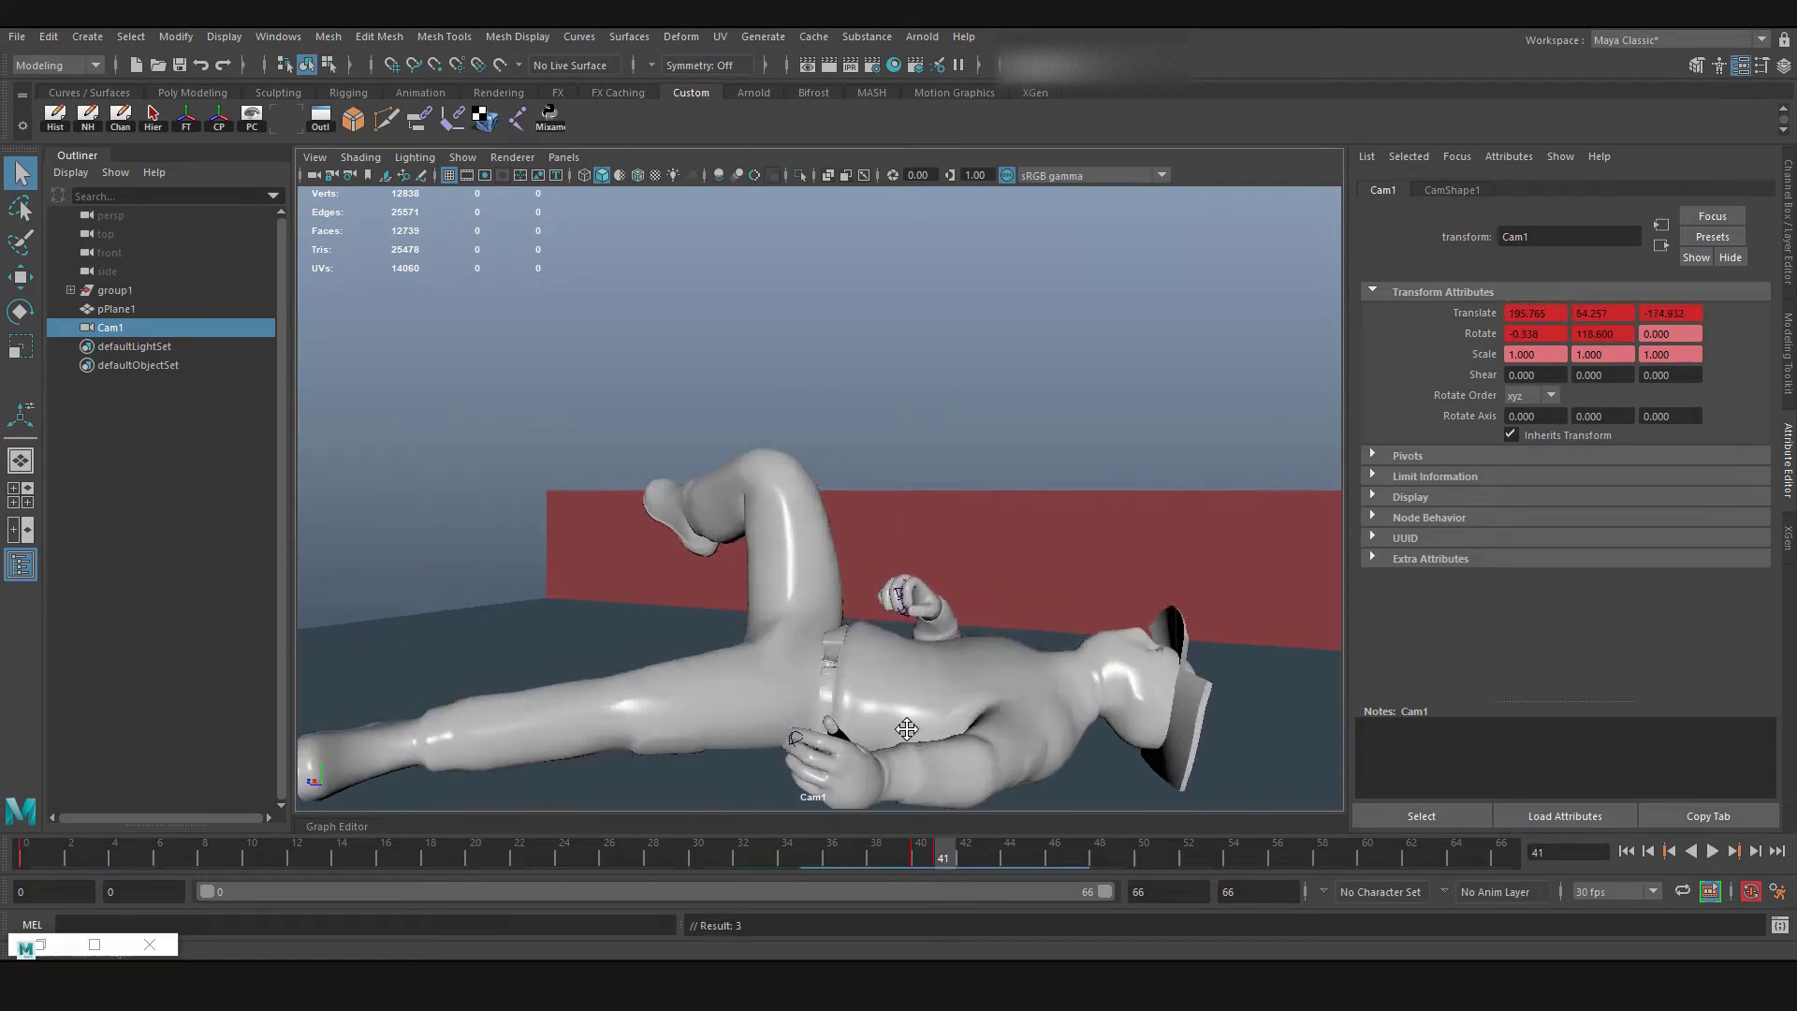
pyautogui.keyDown('alt'); pyautogui.moveTo(906, 727); pyautogui.dragTo(993, 633, button='middle'); pyautogui.keyUp('alt')
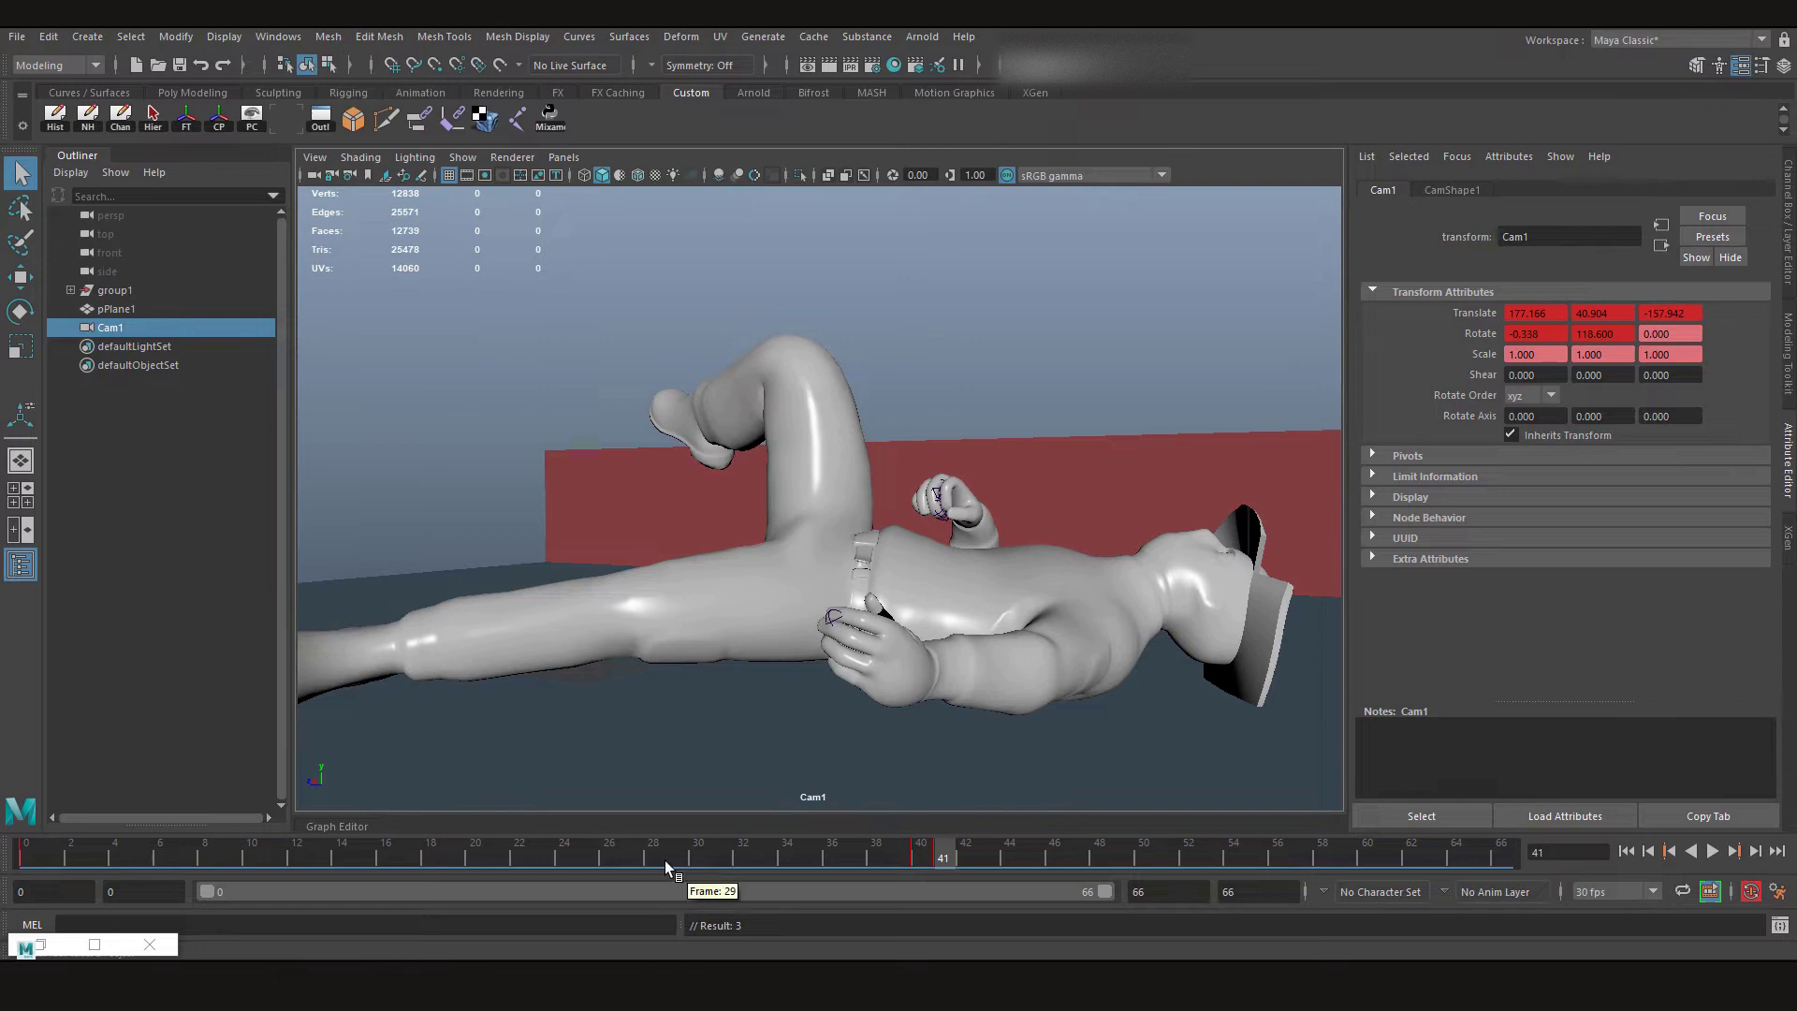
# Scrub to frames 26 and 19 and replay repeatedly around the frame 40–41 cut, ending at frame 0
pyautogui.click(614, 857)
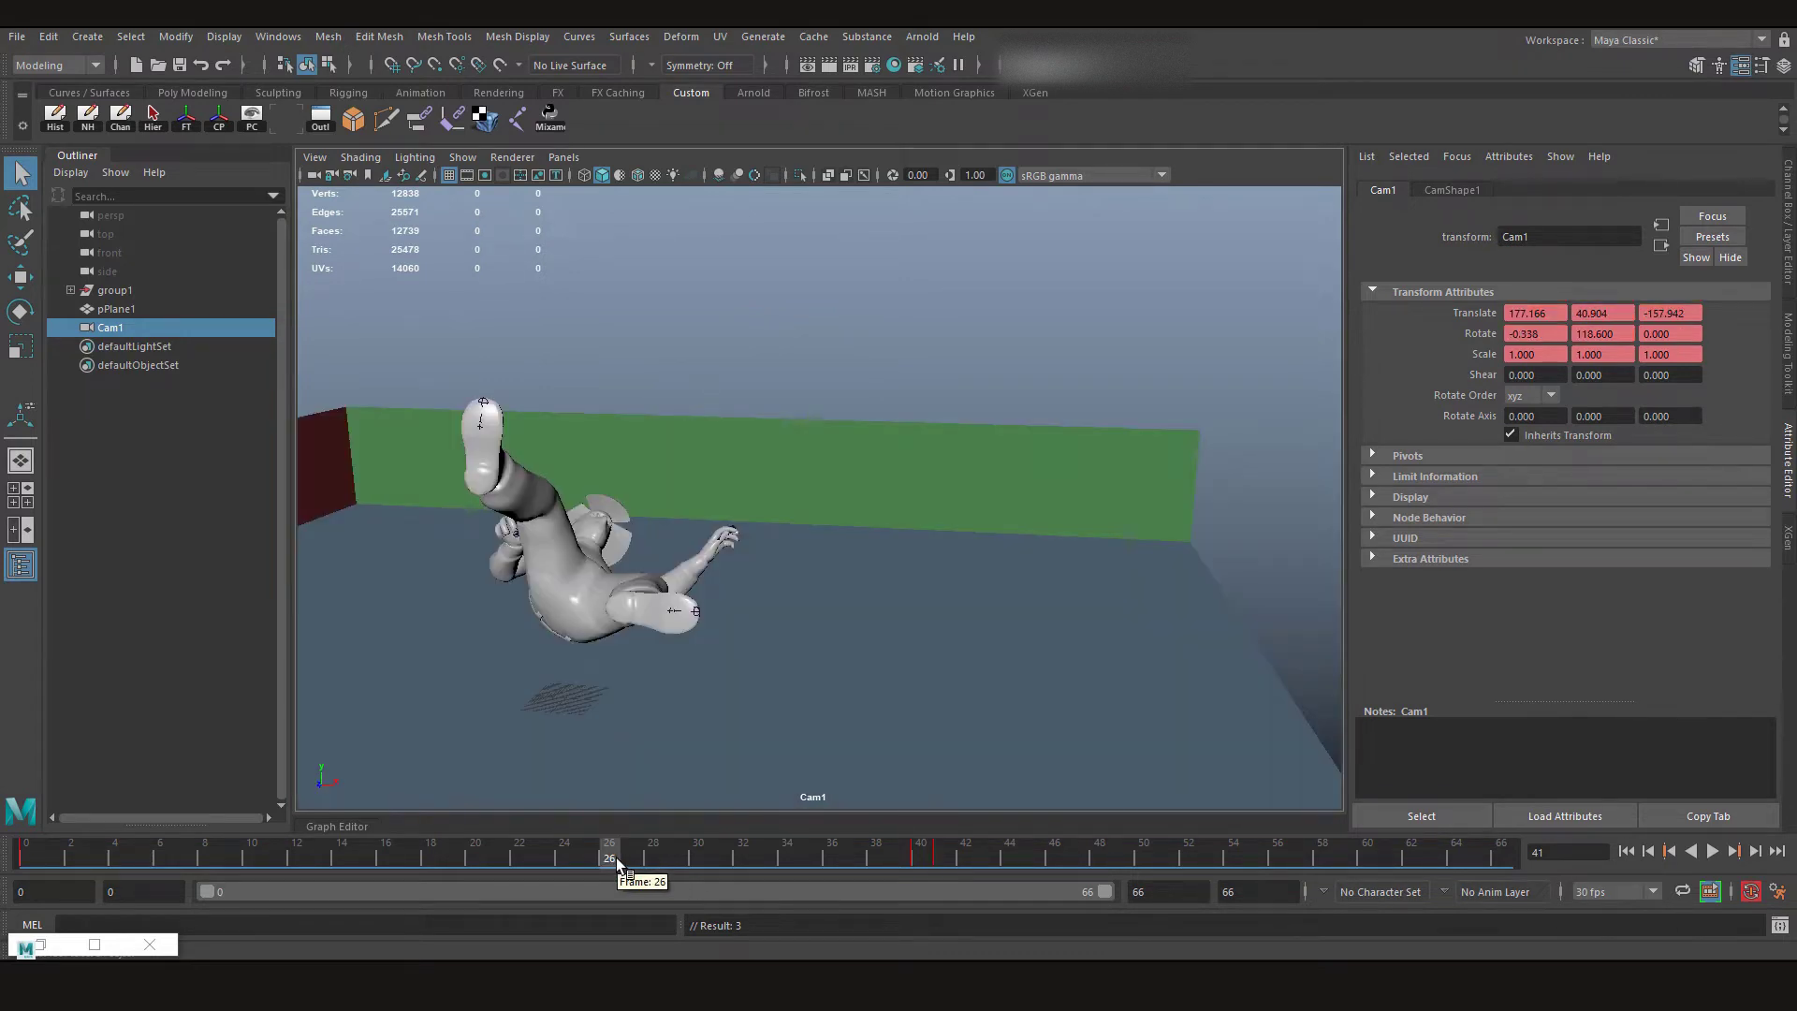
pyautogui.moveTo(604, 858); pyautogui.dragTo(371, 862)
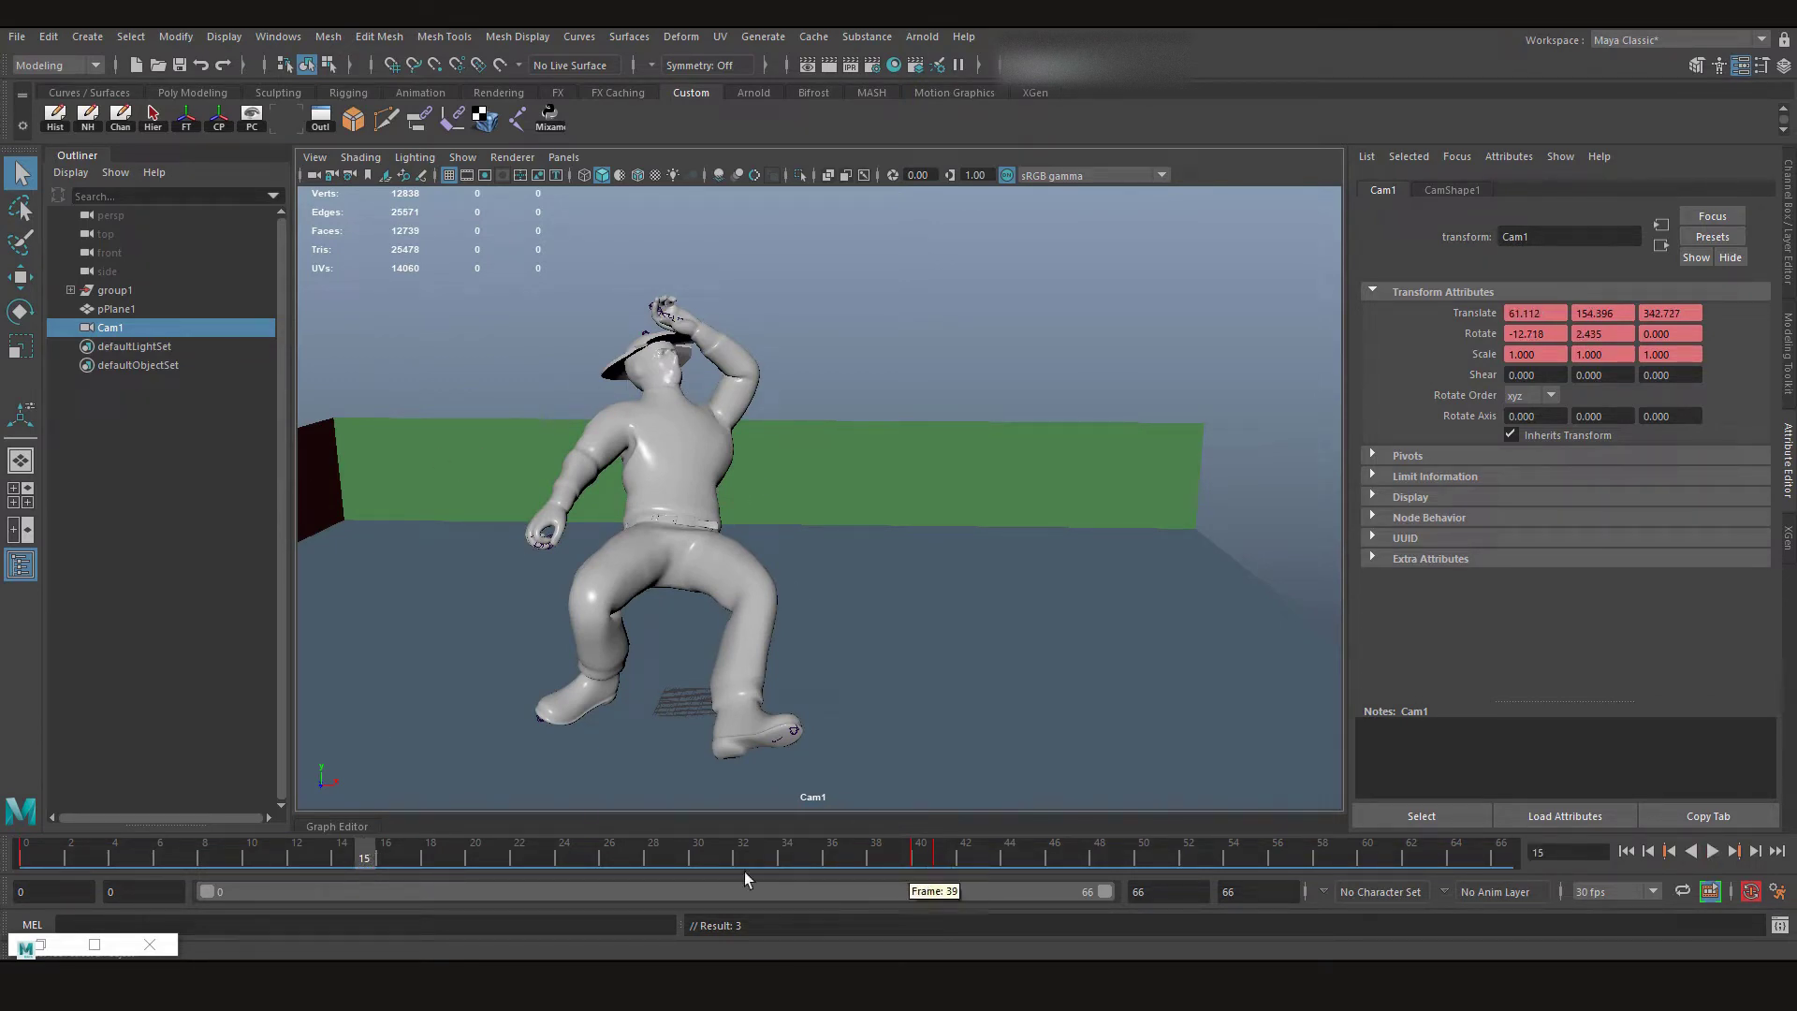
pyautogui.hotkey('alt', 'v')
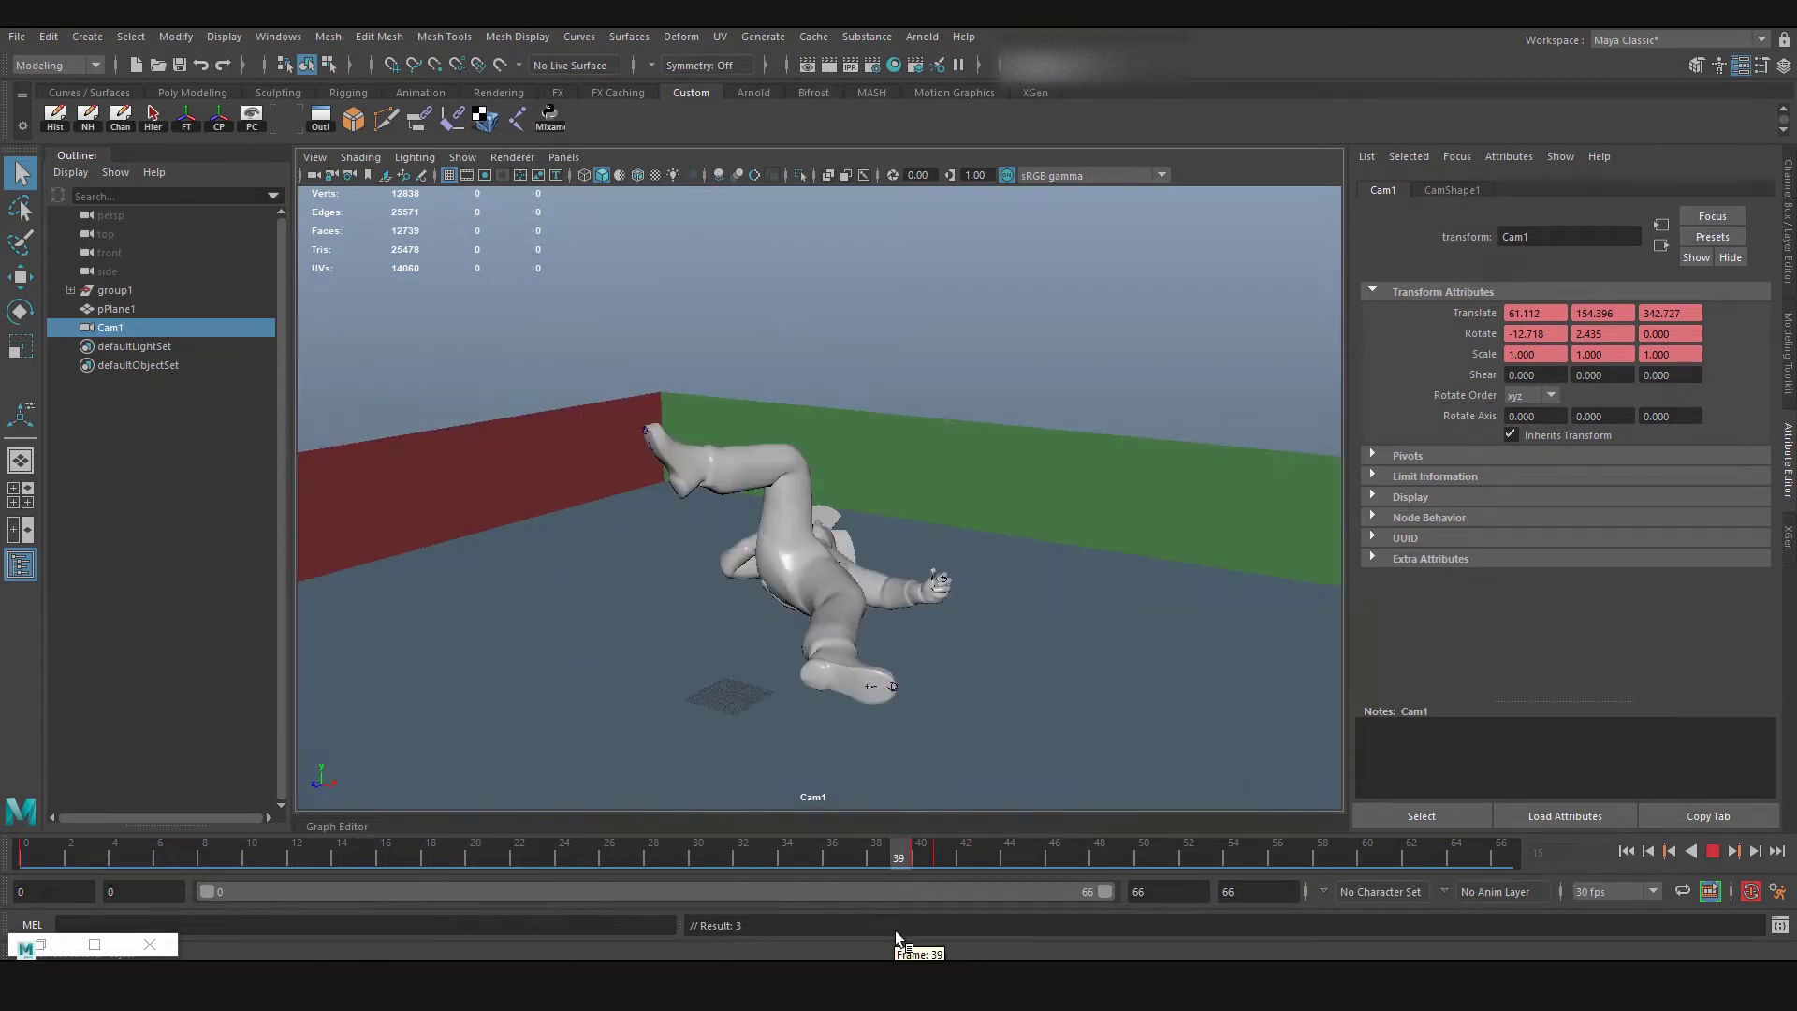
pyautogui.hotkey('alt', 'v')
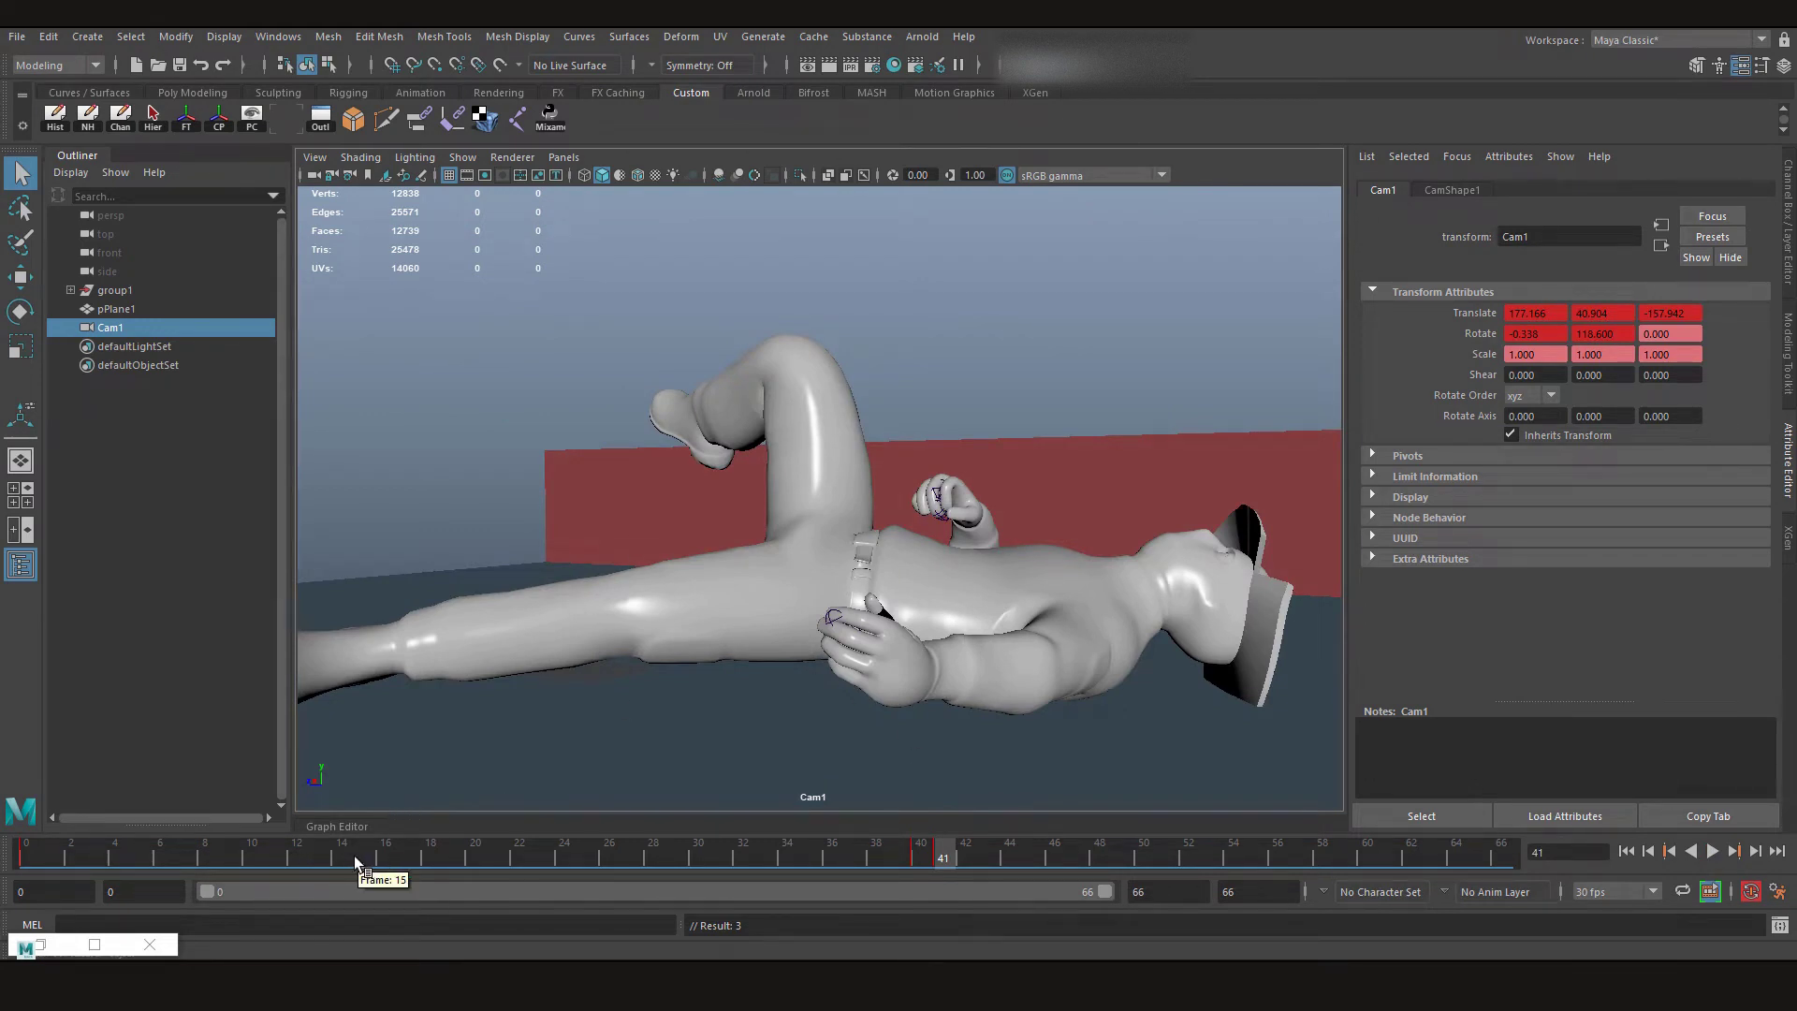
pyautogui.moveTo(360, 856); pyautogui.dragTo(447, 908)
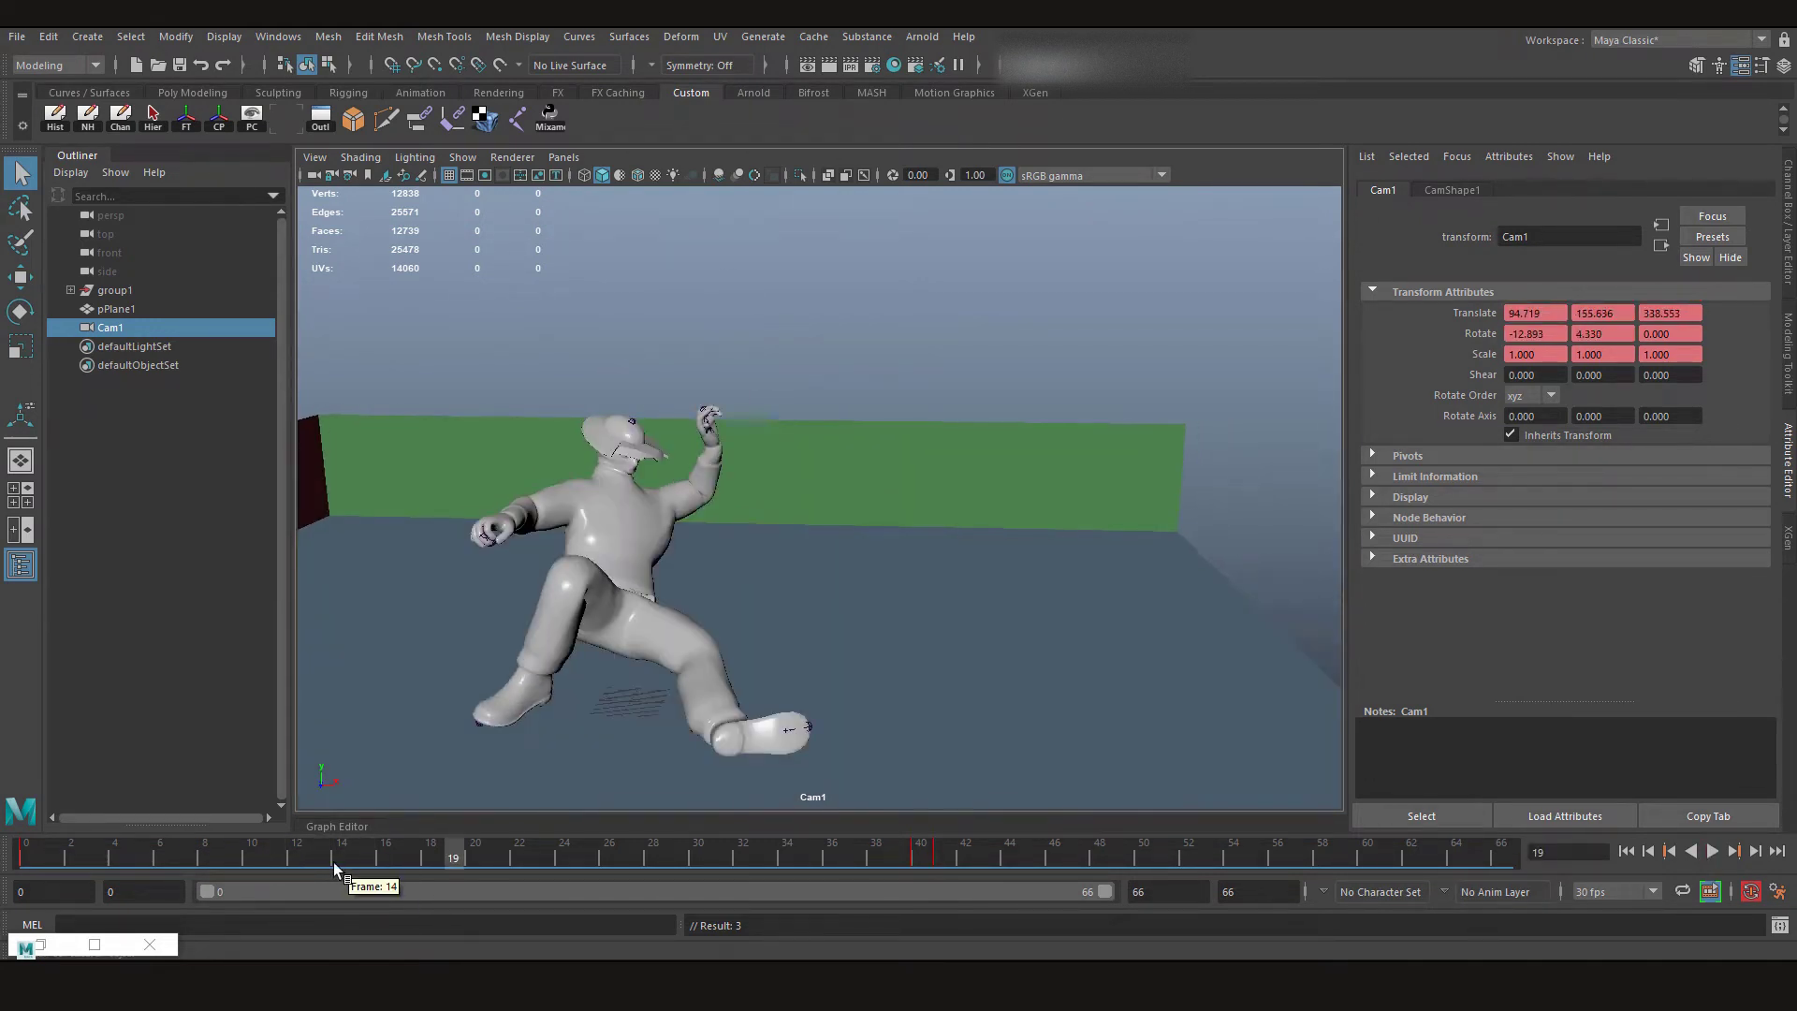
pyautogui.hotkey('alt', 'v')
pyautogui.hotkey('alt', 'v')
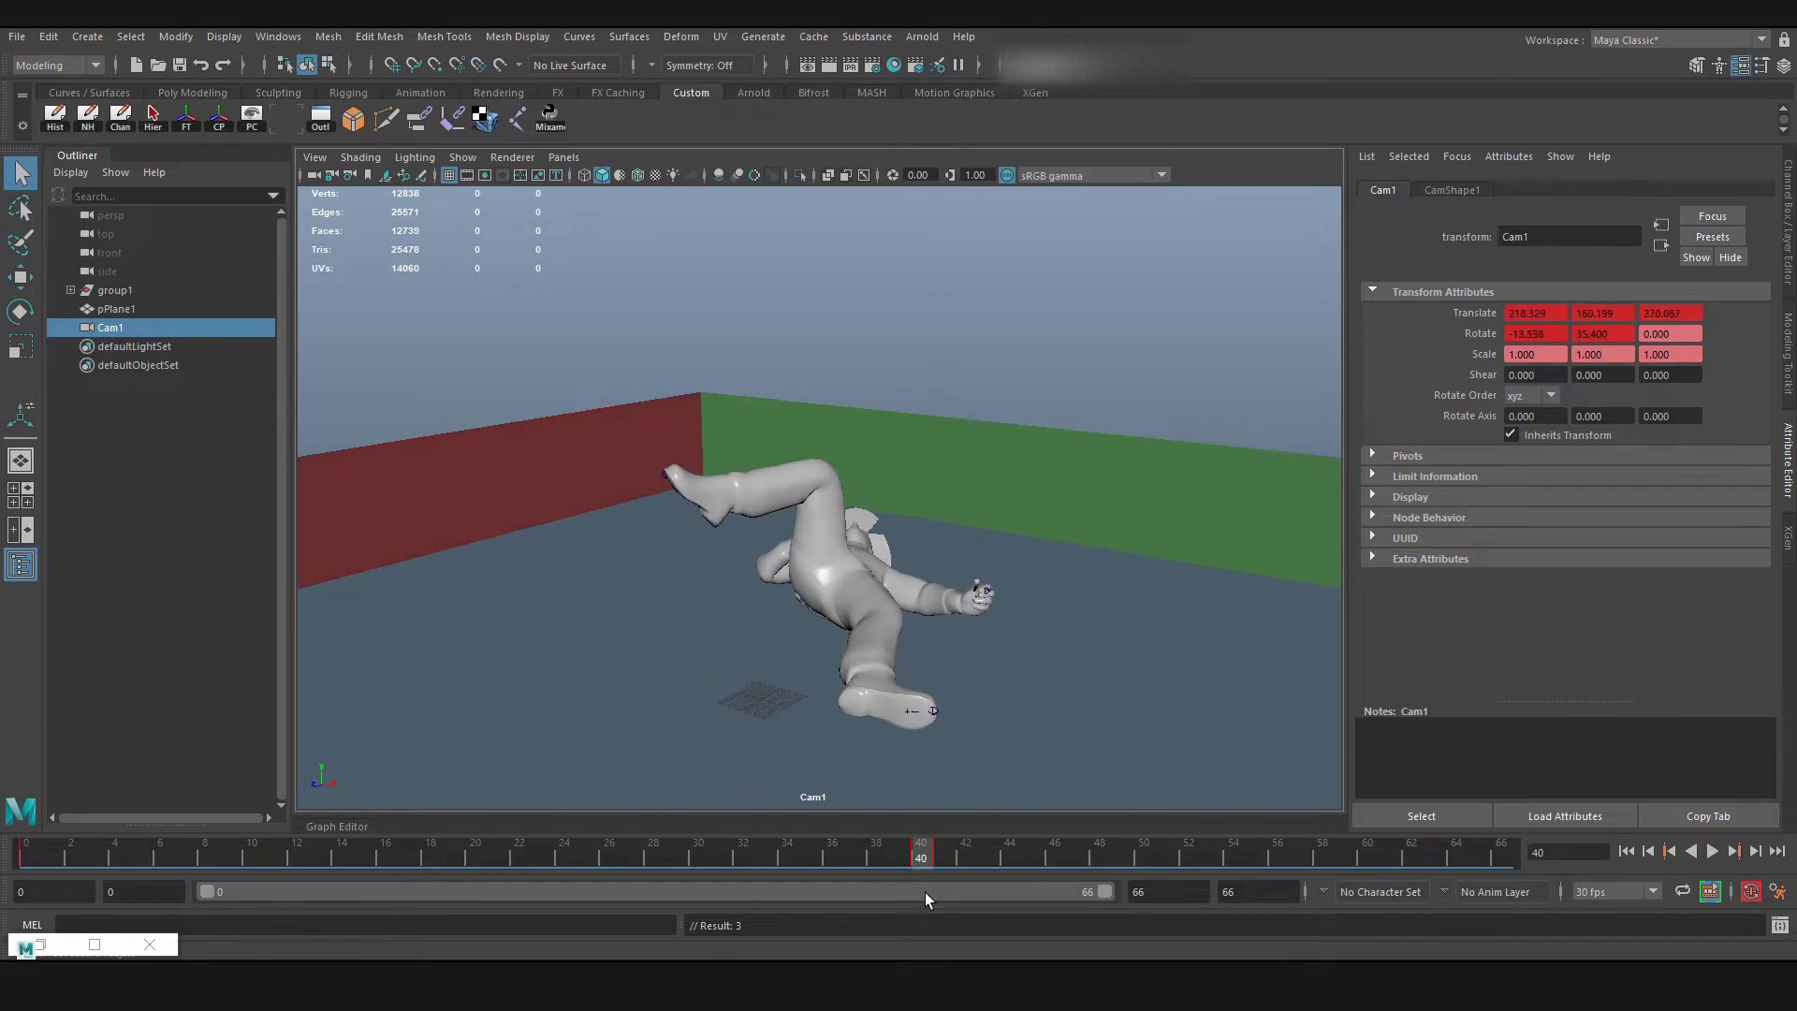
pyautogui.hotkey('alt', 'v')
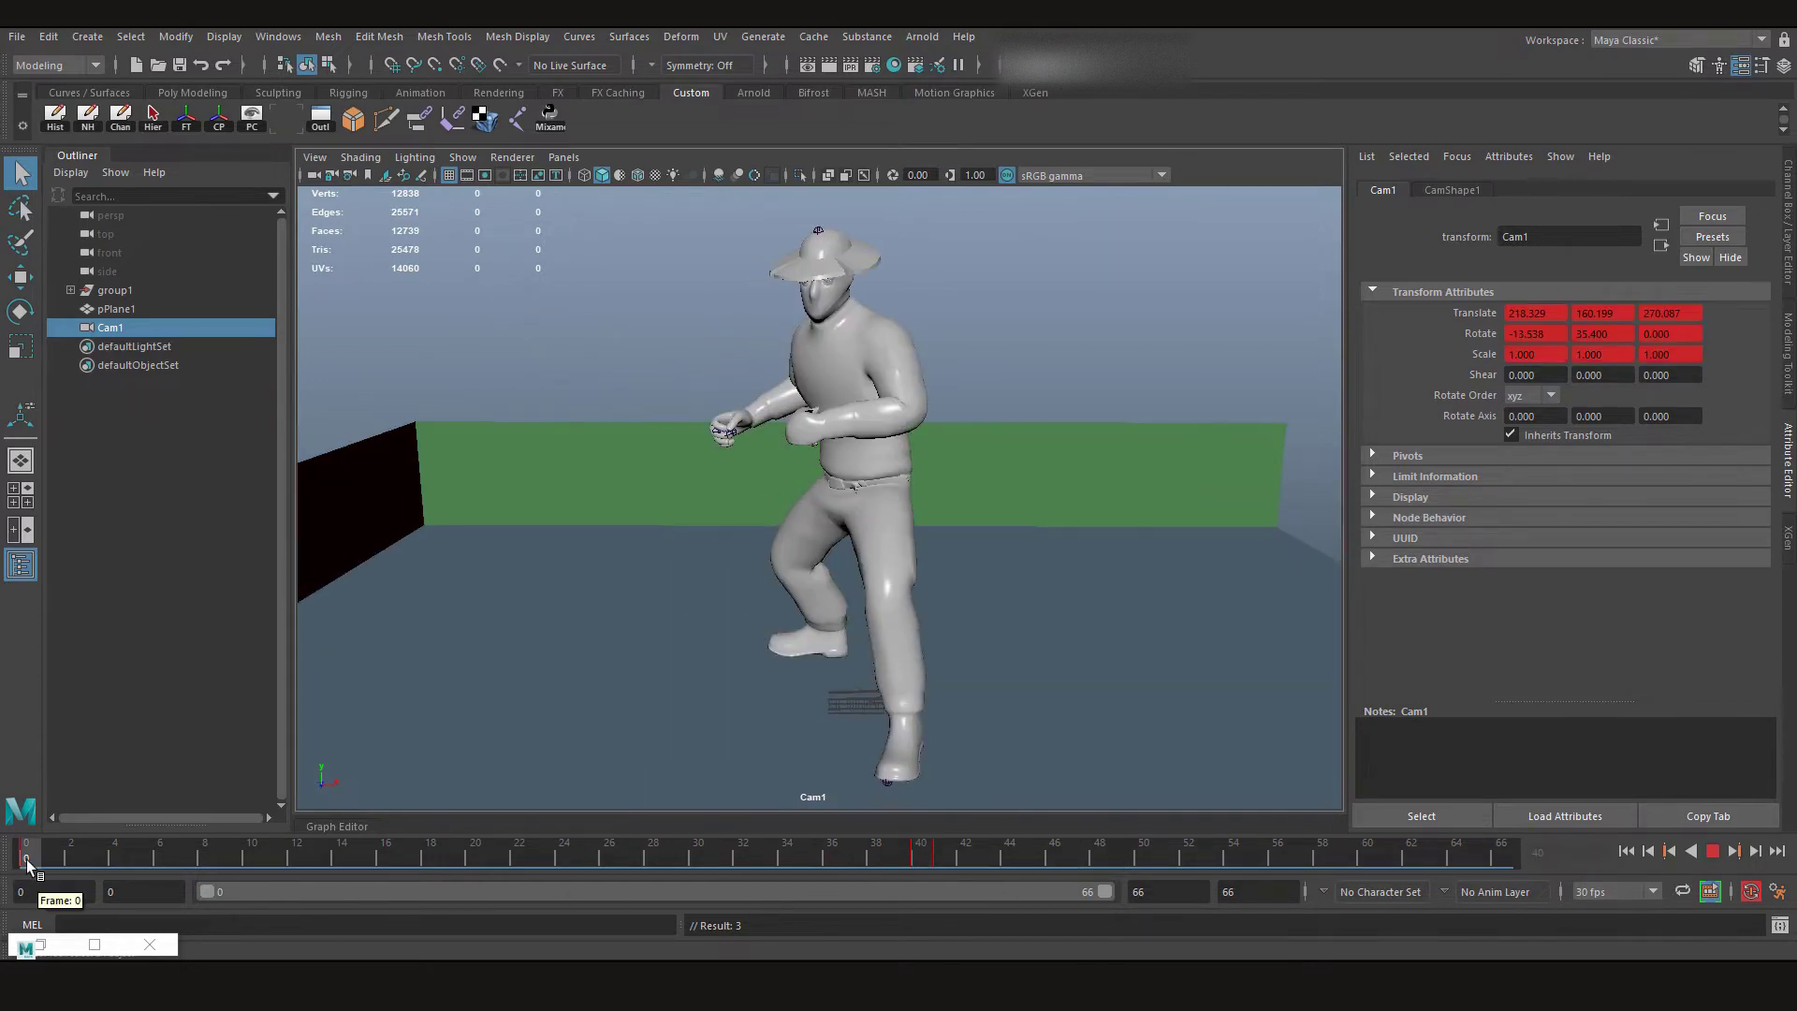
pyautogui.hotkey('alt', 'v')
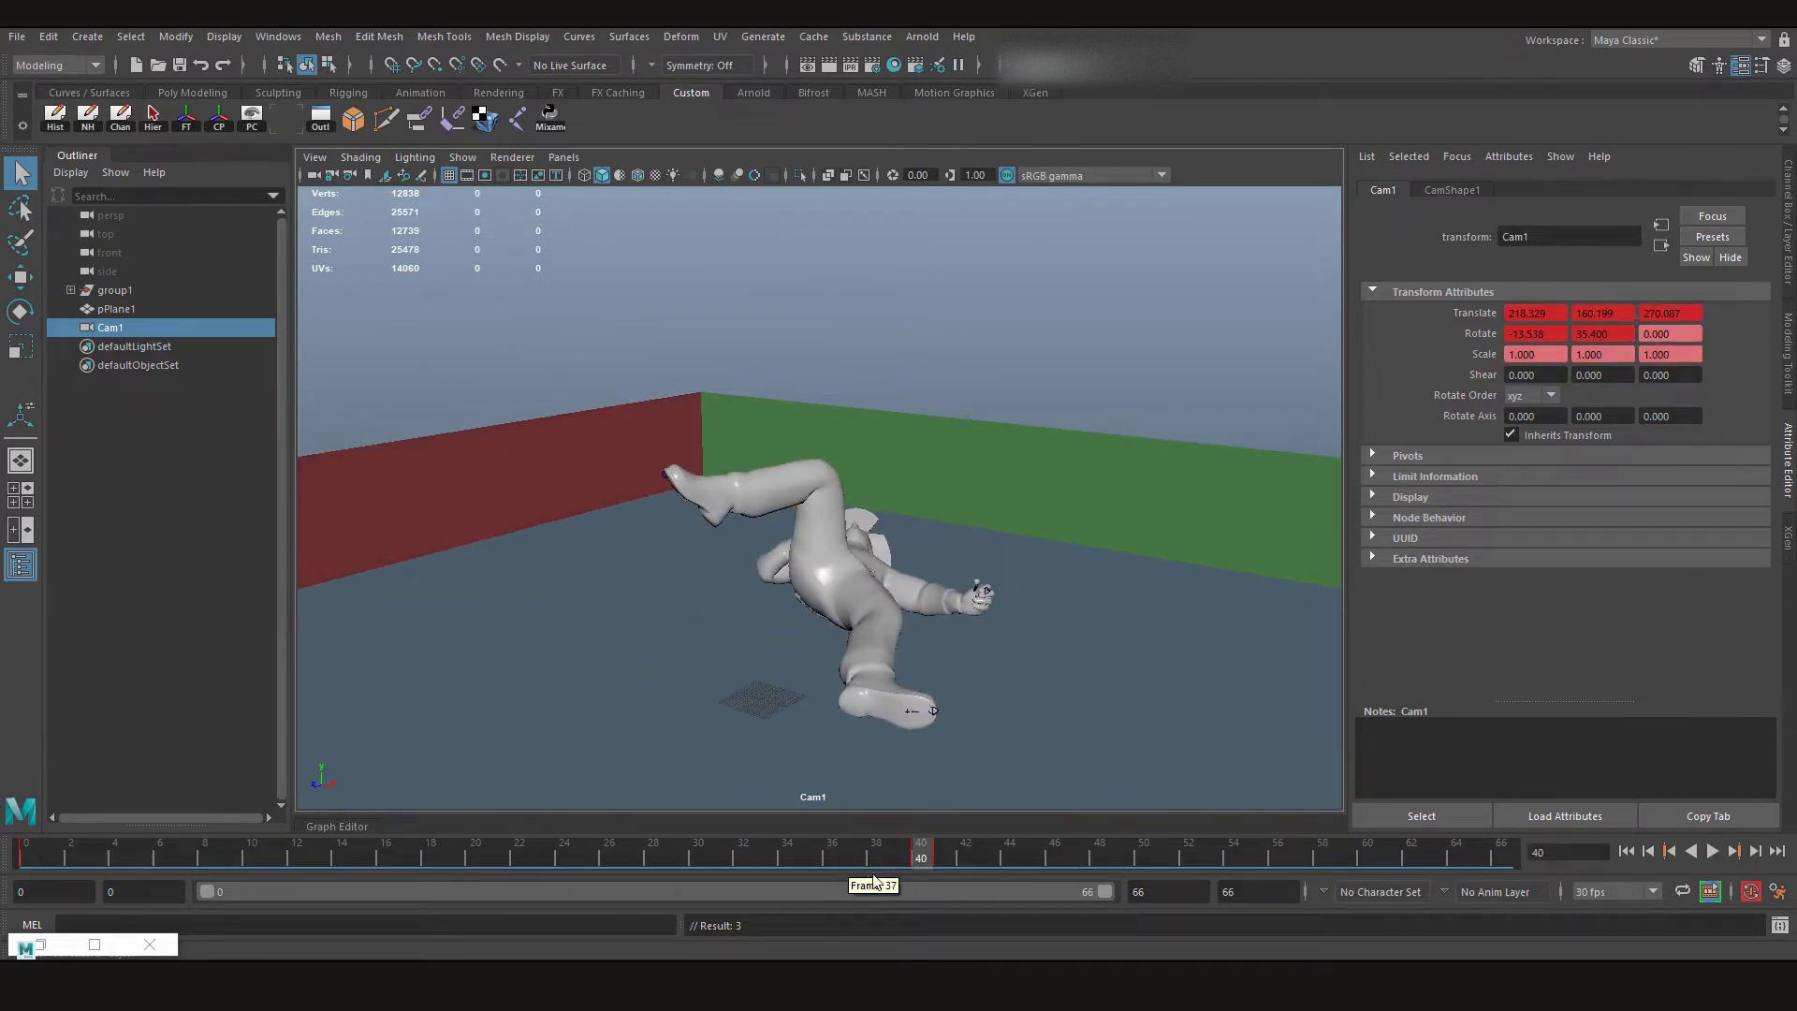
pyautogui.hotkey('alt', 'v')
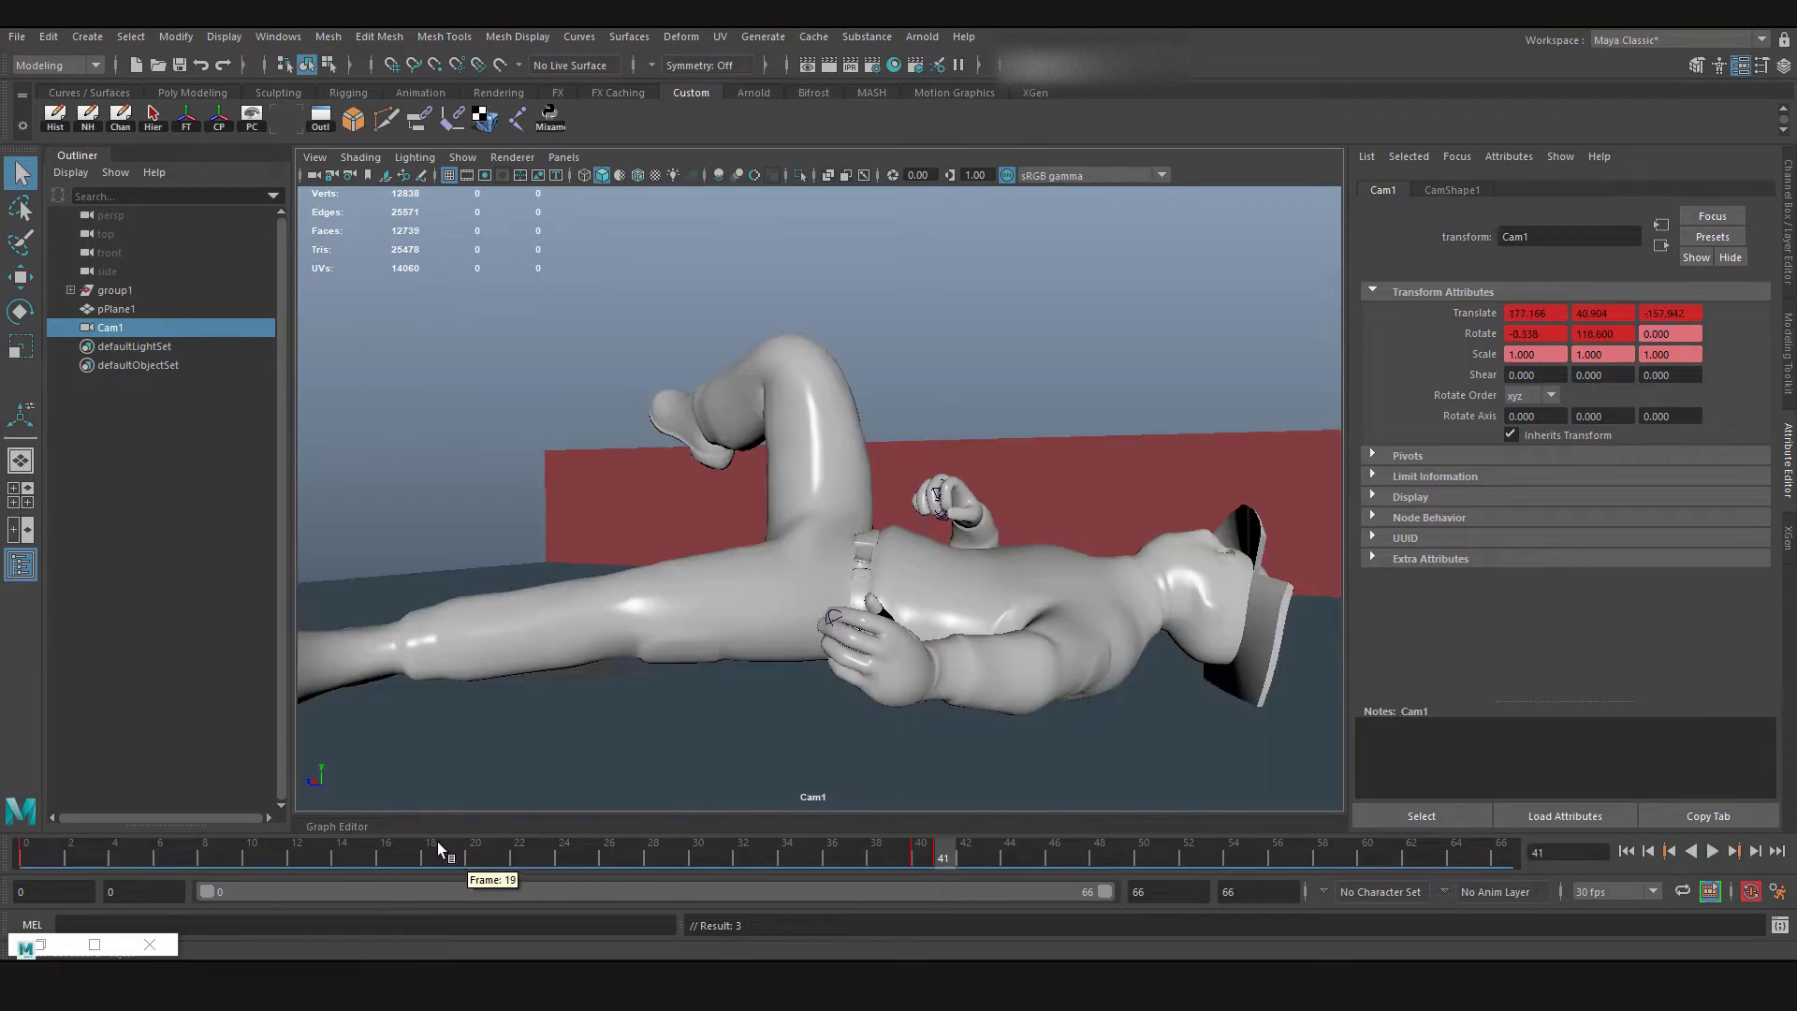
pyautogui.hotkey('alt', 'v')
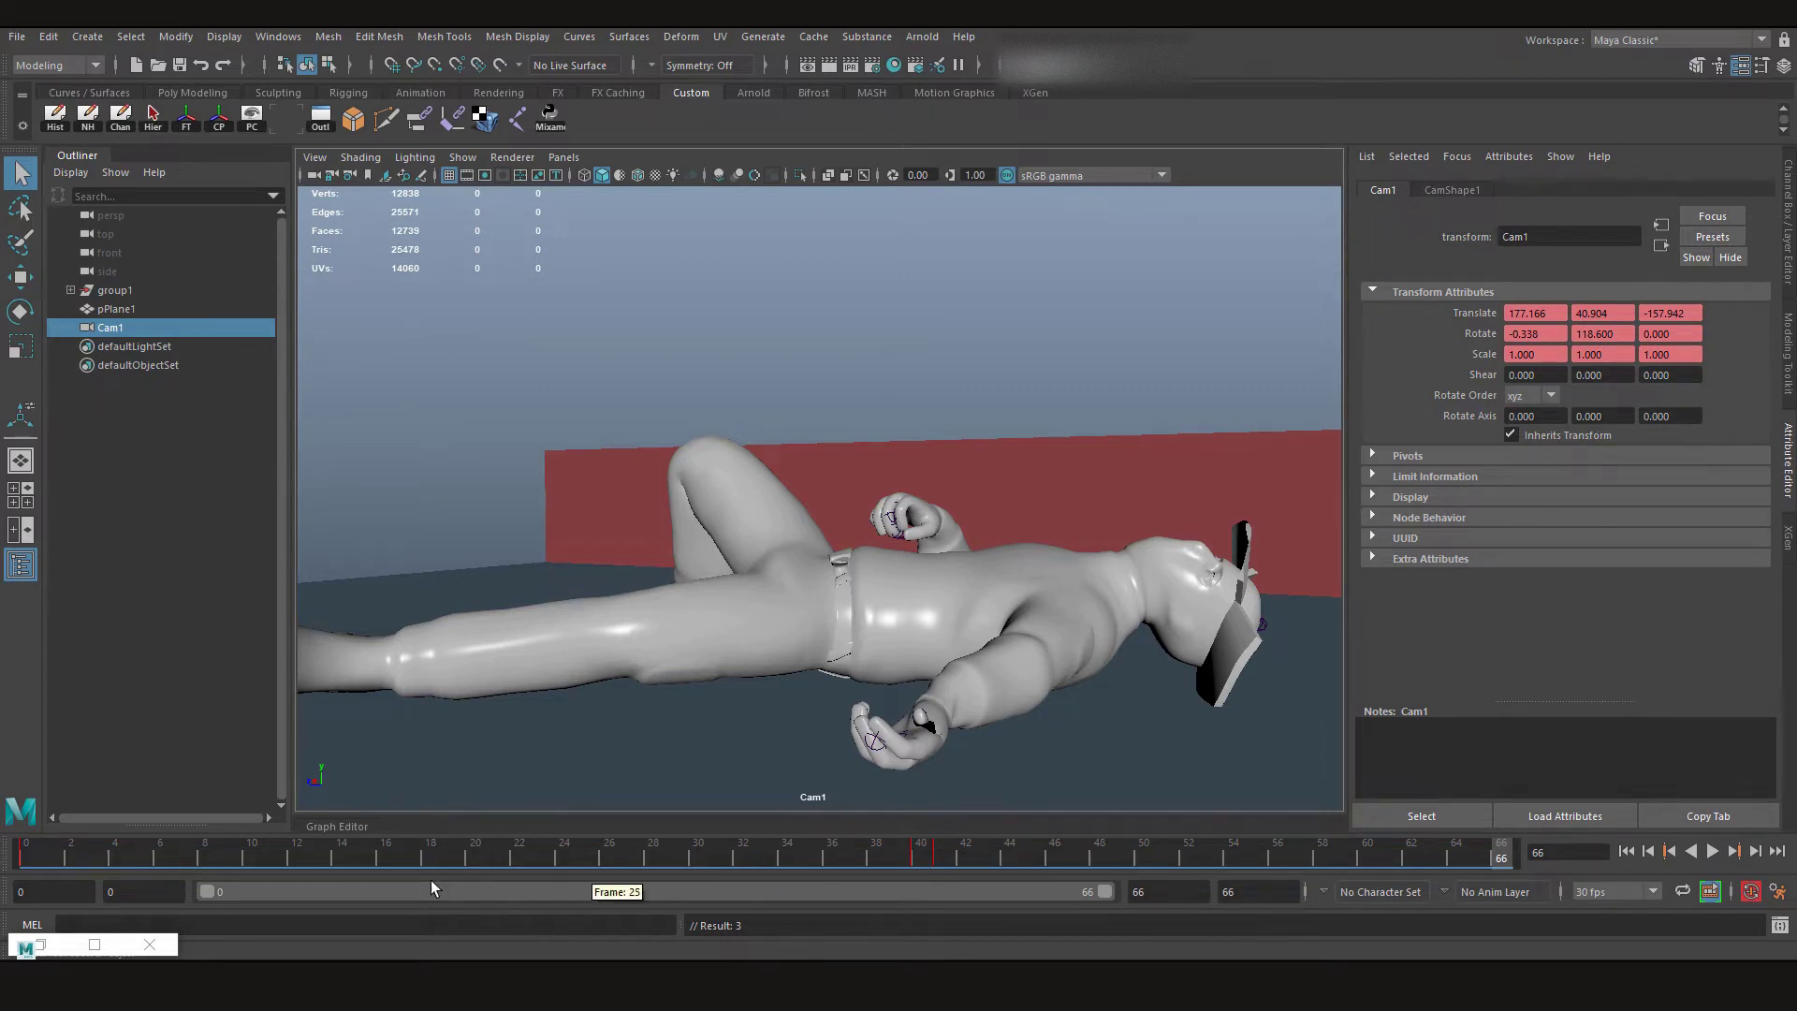
pyautogui.click(28, 866)
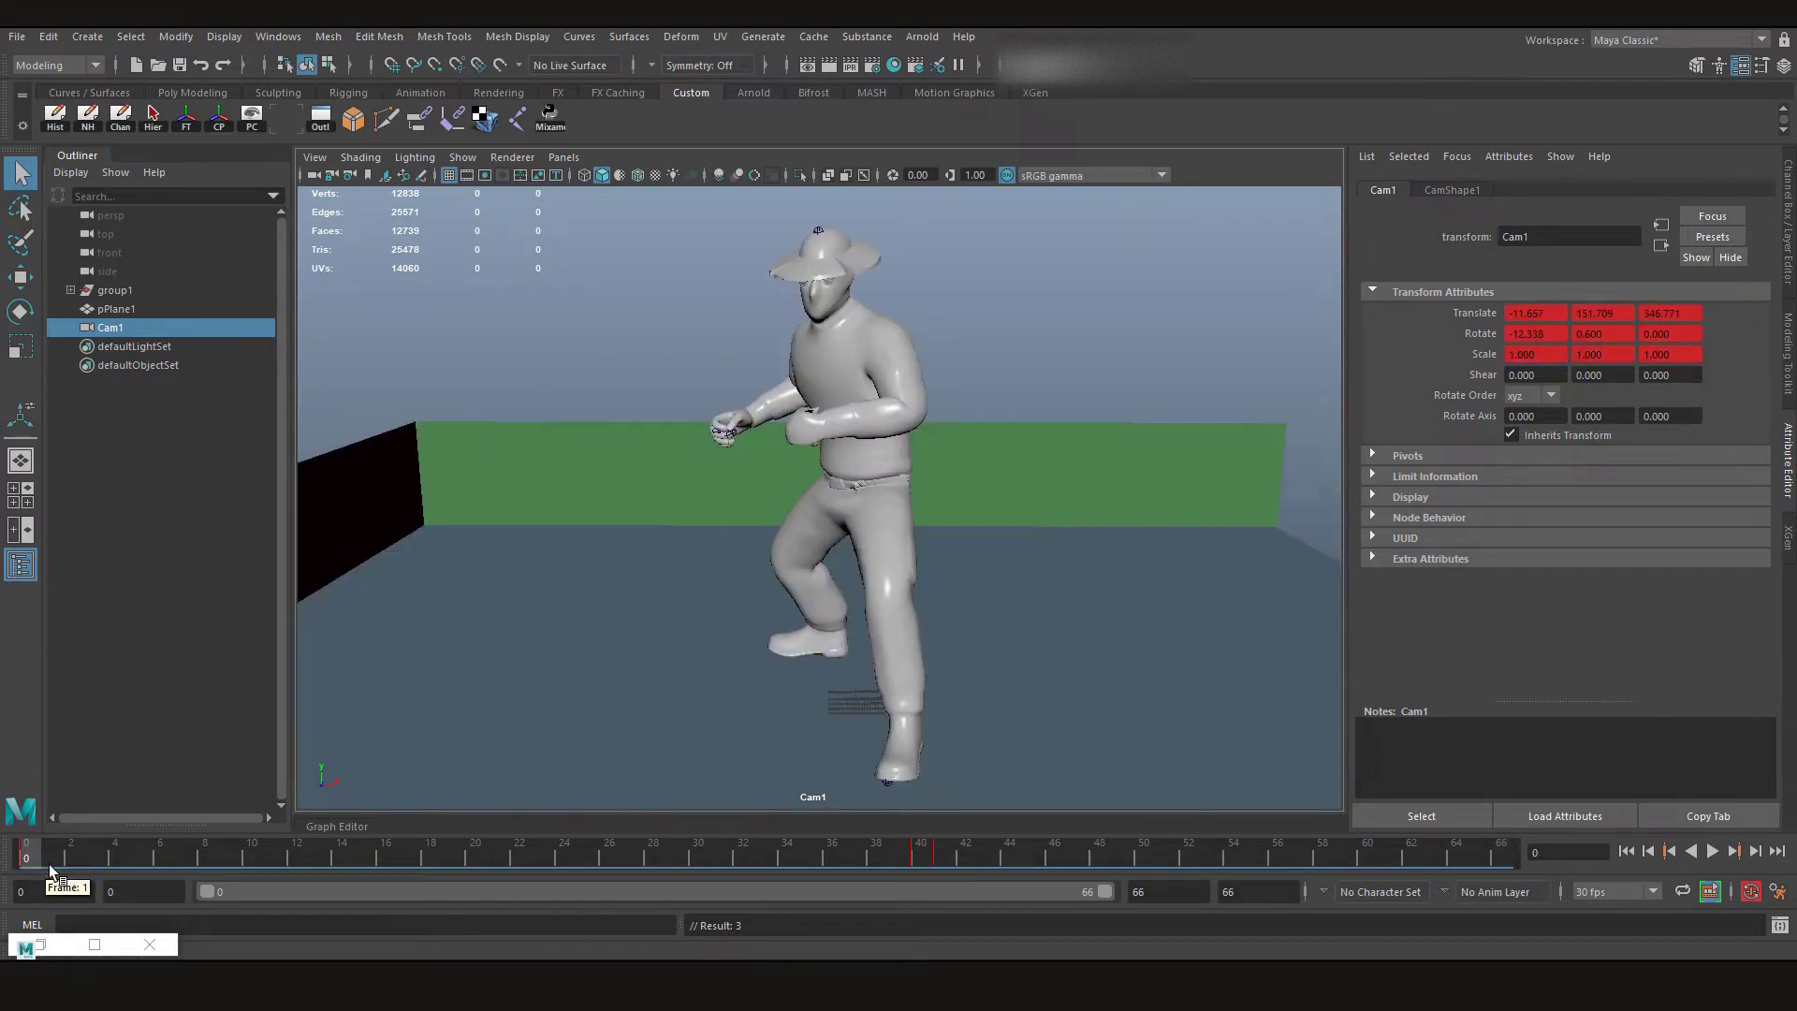
# Delete all animation channels from Cam1 and play to confirm it no longer moves
pyautogui.click(47, 36)
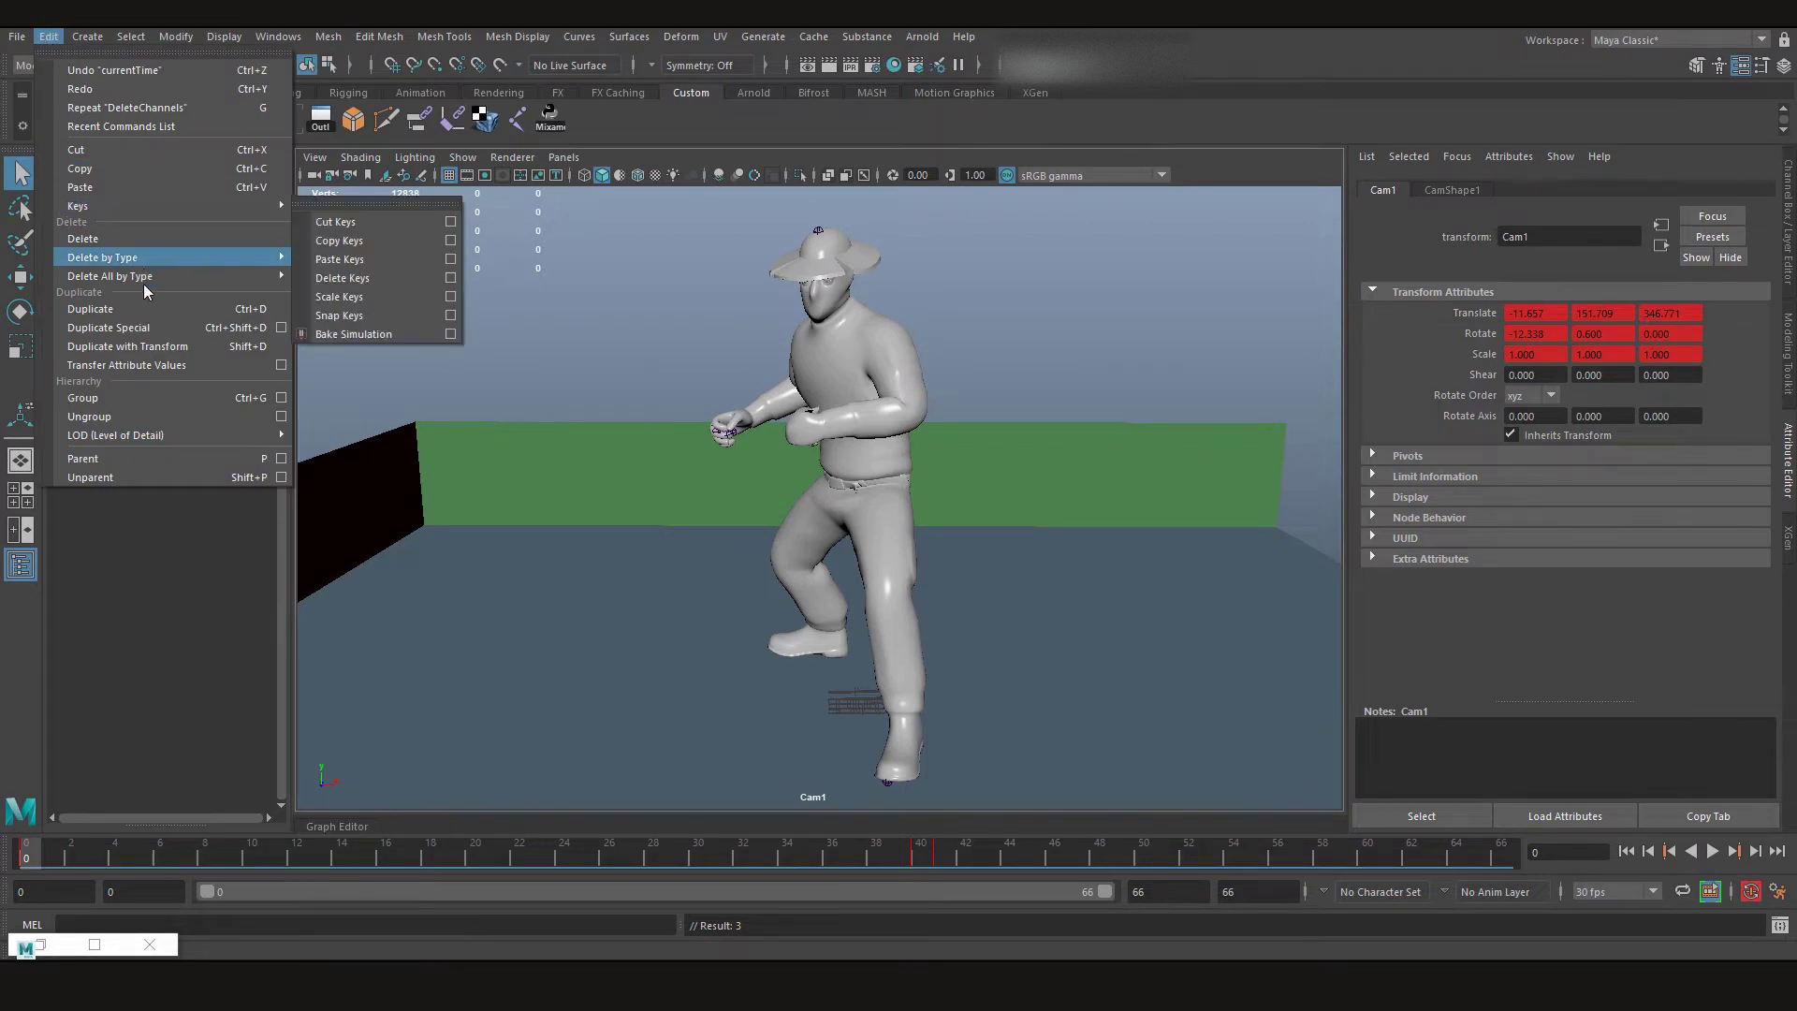
pyautogui.moveTo(131, 277)
pyautogui.moveTo(262, 258)
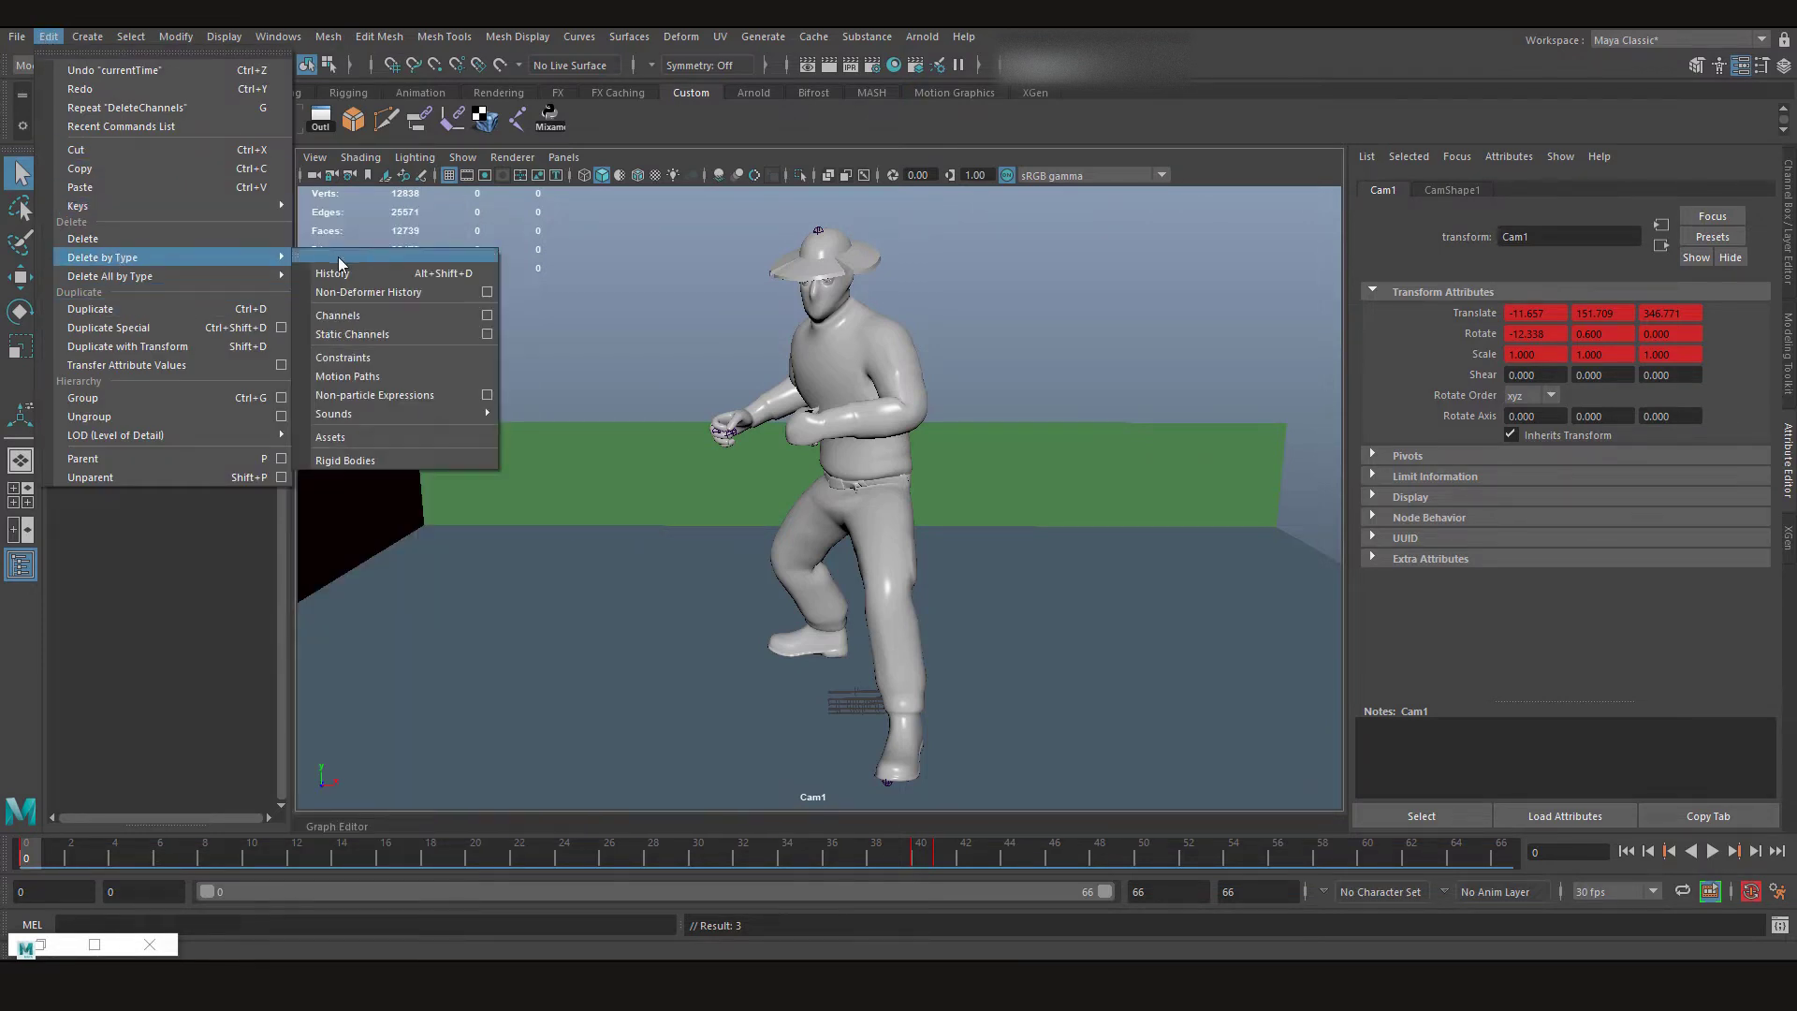
pyautogui.click(376, 317)
pyautogui.hotkey('alt', 'v')
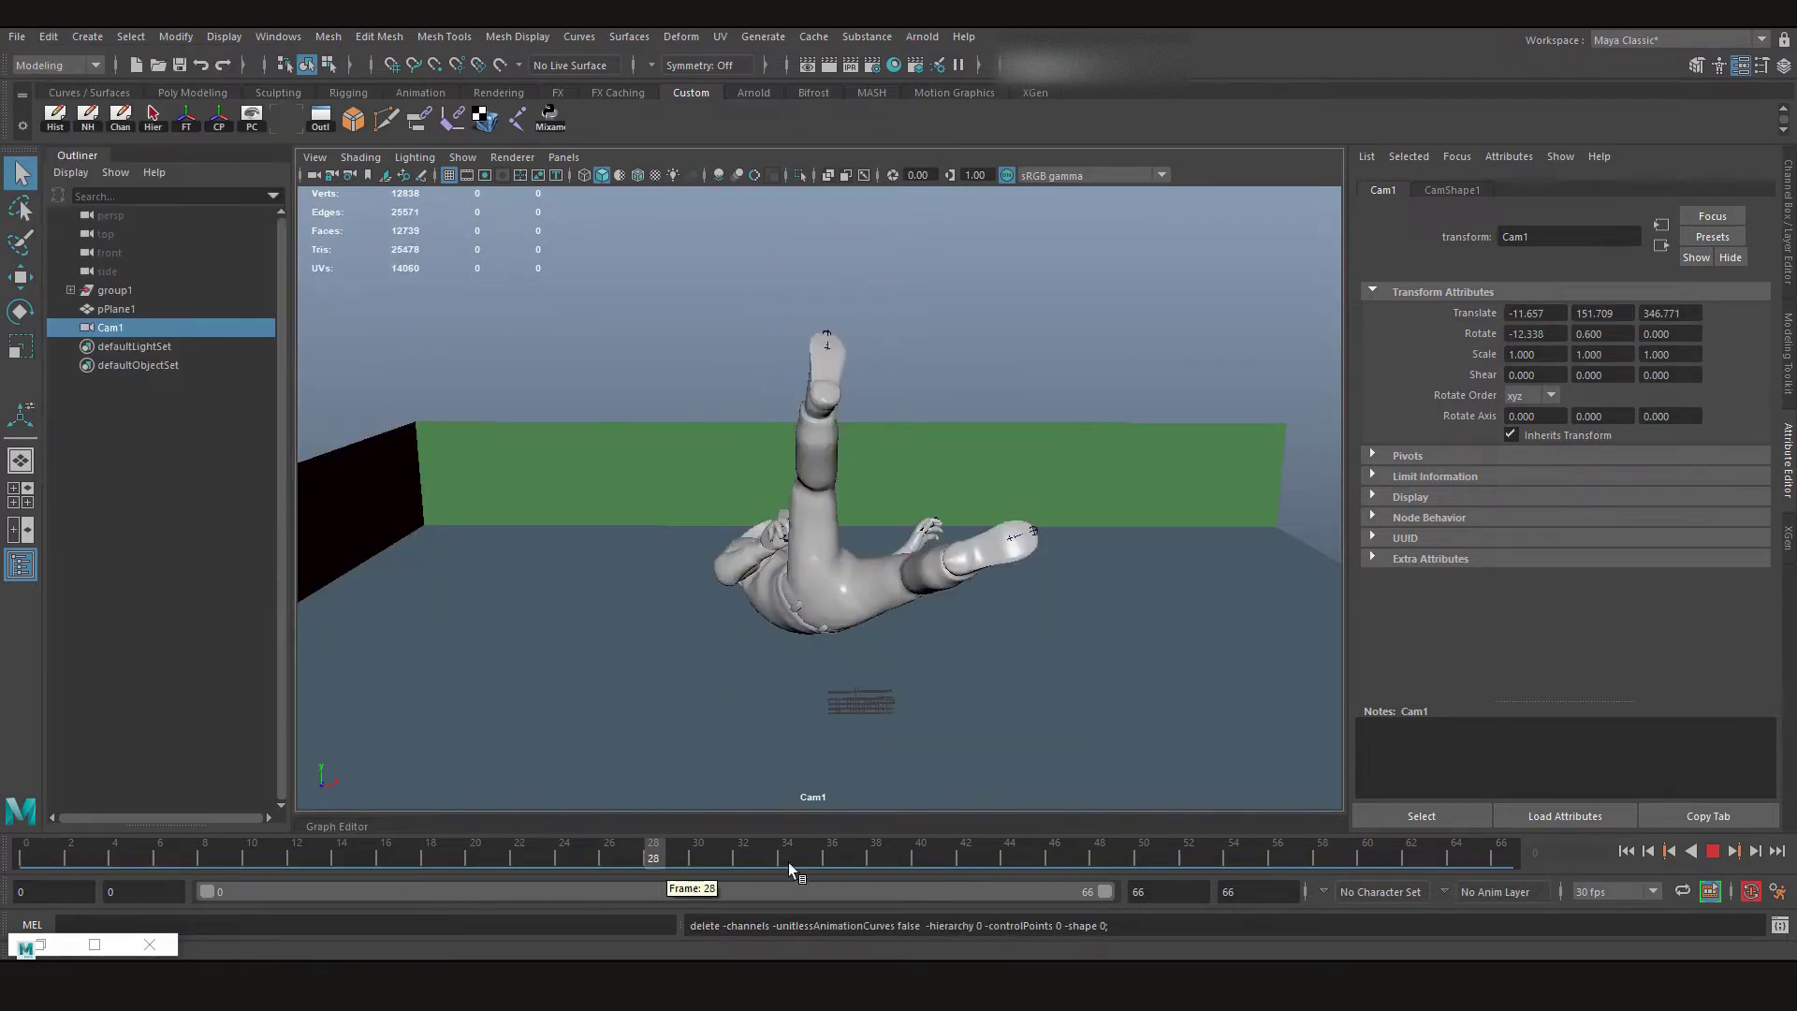
pyautogui.press('Escape')
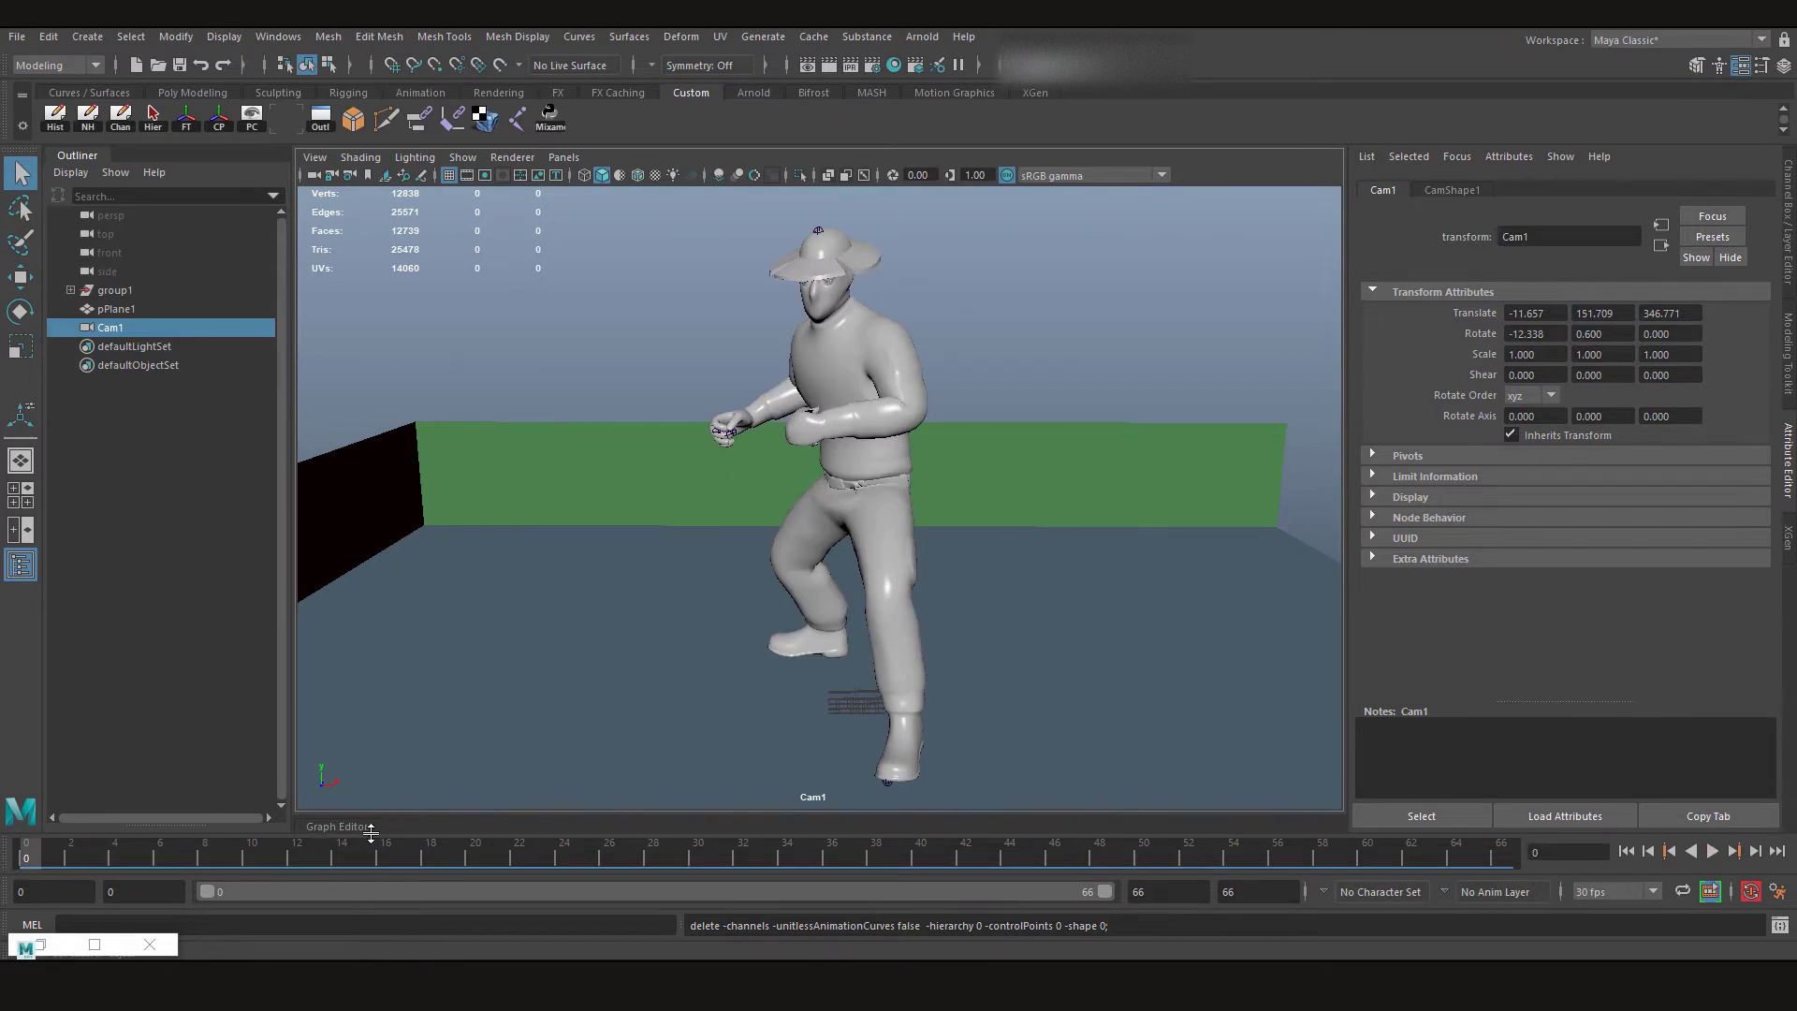
pyautogui.hotkey('alt', 'v')
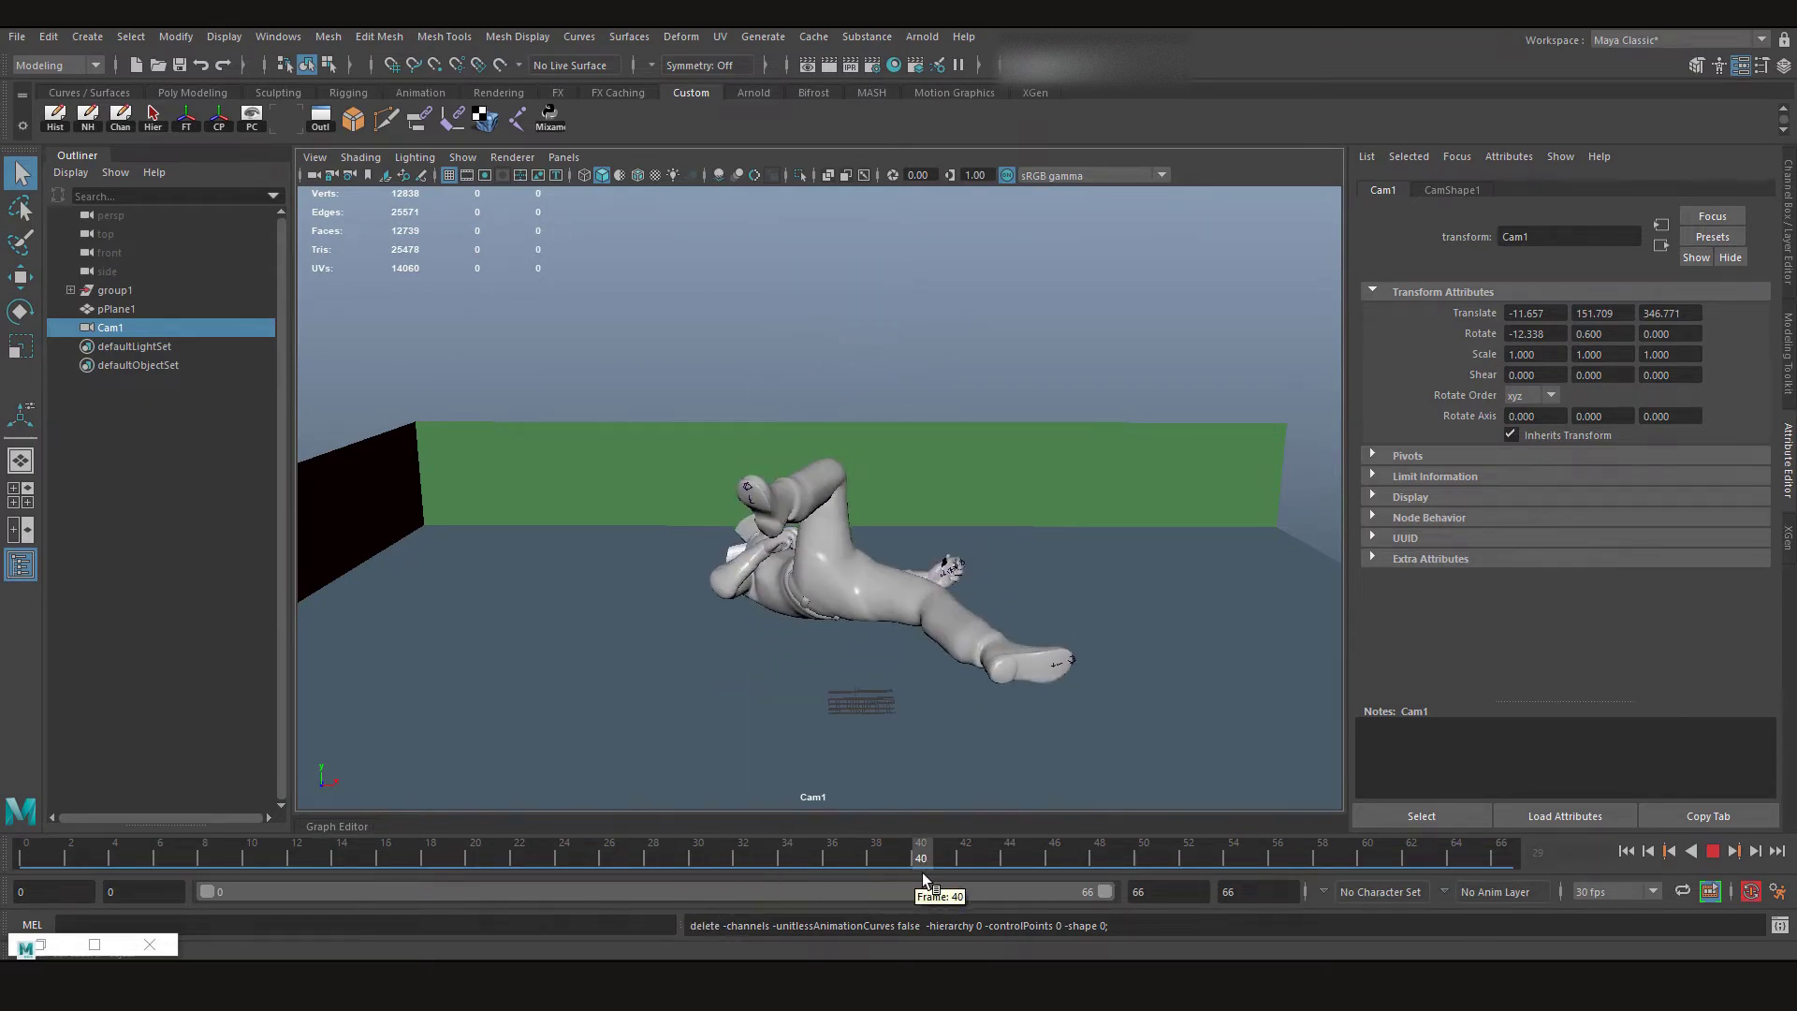
# Orbit and pan Cam1 to a fixed red-wall corner view, checking frames 0, 62 and 66
pyautogui.keyDown('alt'); pyautogui.moveTo(919, 724); pyautogui.dragTo(814, 729); pyautogui.keyUp('alt')
pyautogui.keyDown('alt'); pyautogui.moveTo(899, 726); pyautogui.dragTo(773, 671, button='middle'); pyautogui.keyUp('alt')
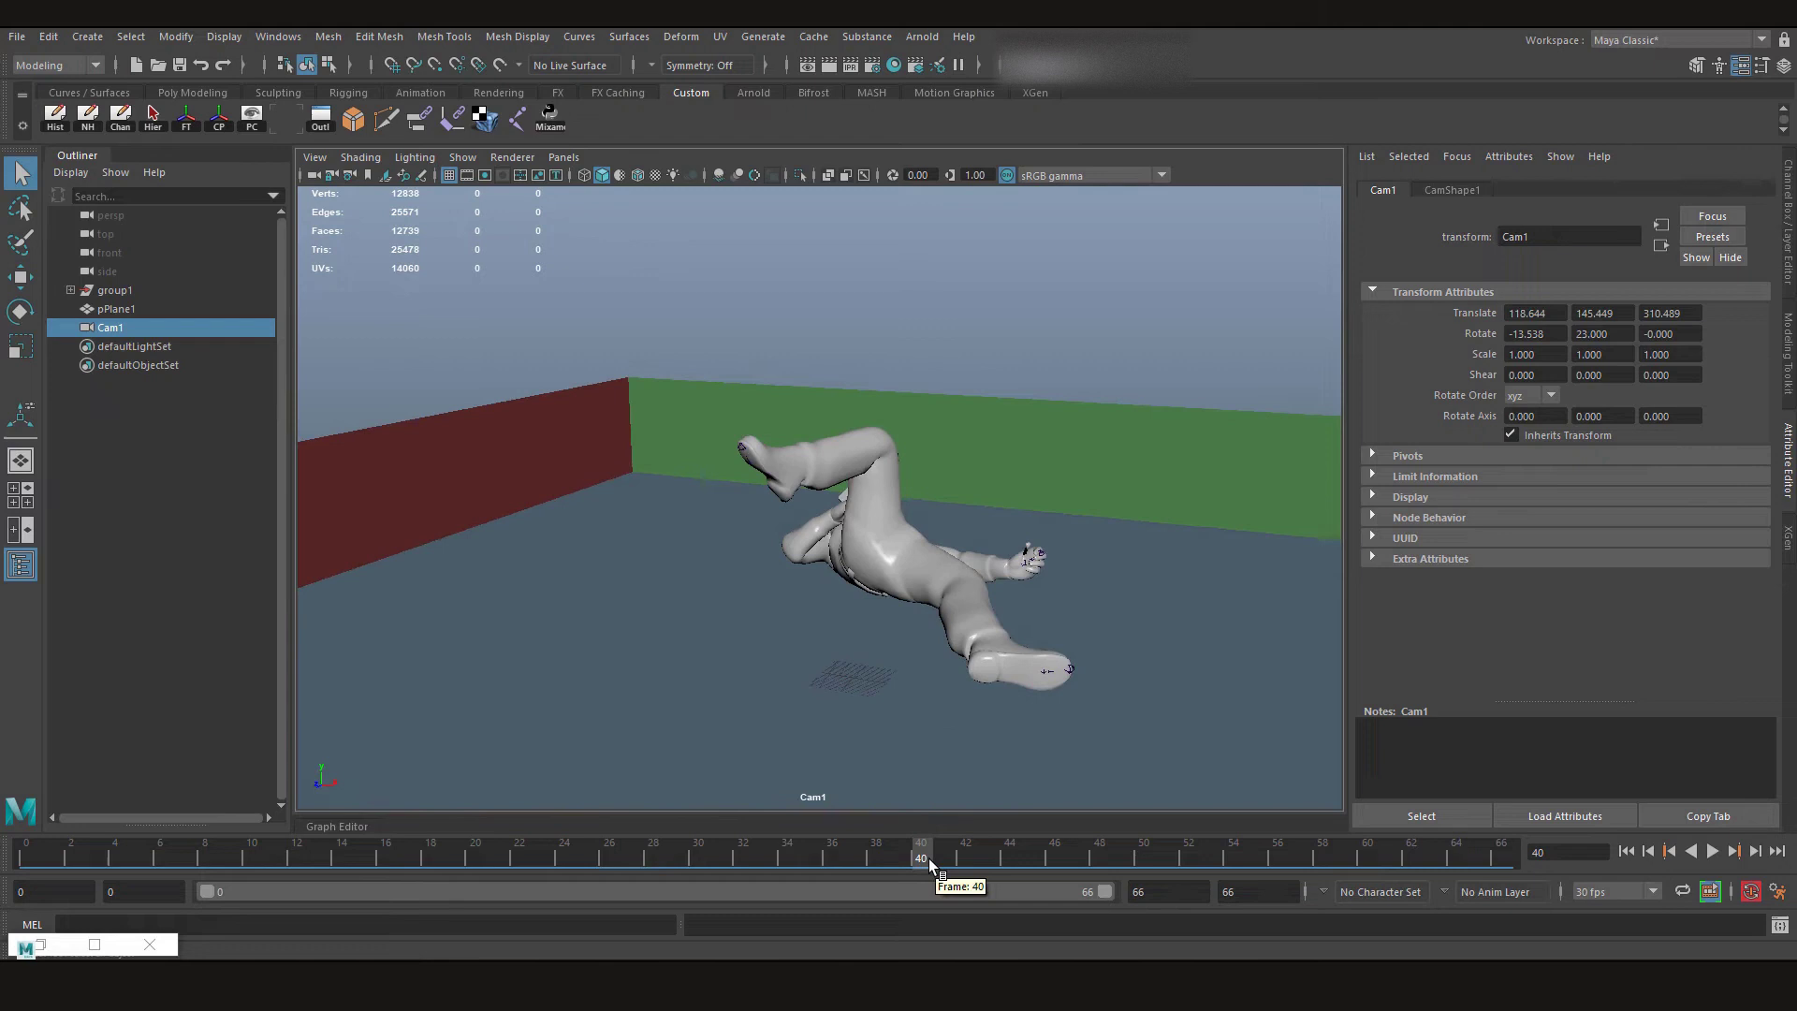
pyautogui.moveTo(929, 866); pyautogui.dragTo(1412, 873)
pyautogui.keyDown('alt'); pyautogui.moveTo(958, 675); pyautogui.dragTo(880, 672); pyautogui.keyUp('alt')
pyautogui.keyDown('alt'); pyautogui.moveTo(855, 668); pyautogui.dragTo(757, 686, button='middle'); pyautogui.keyUp('alt')
pyautogui.moveTo(943, 863); pyautogui.dragTo(23, 922)
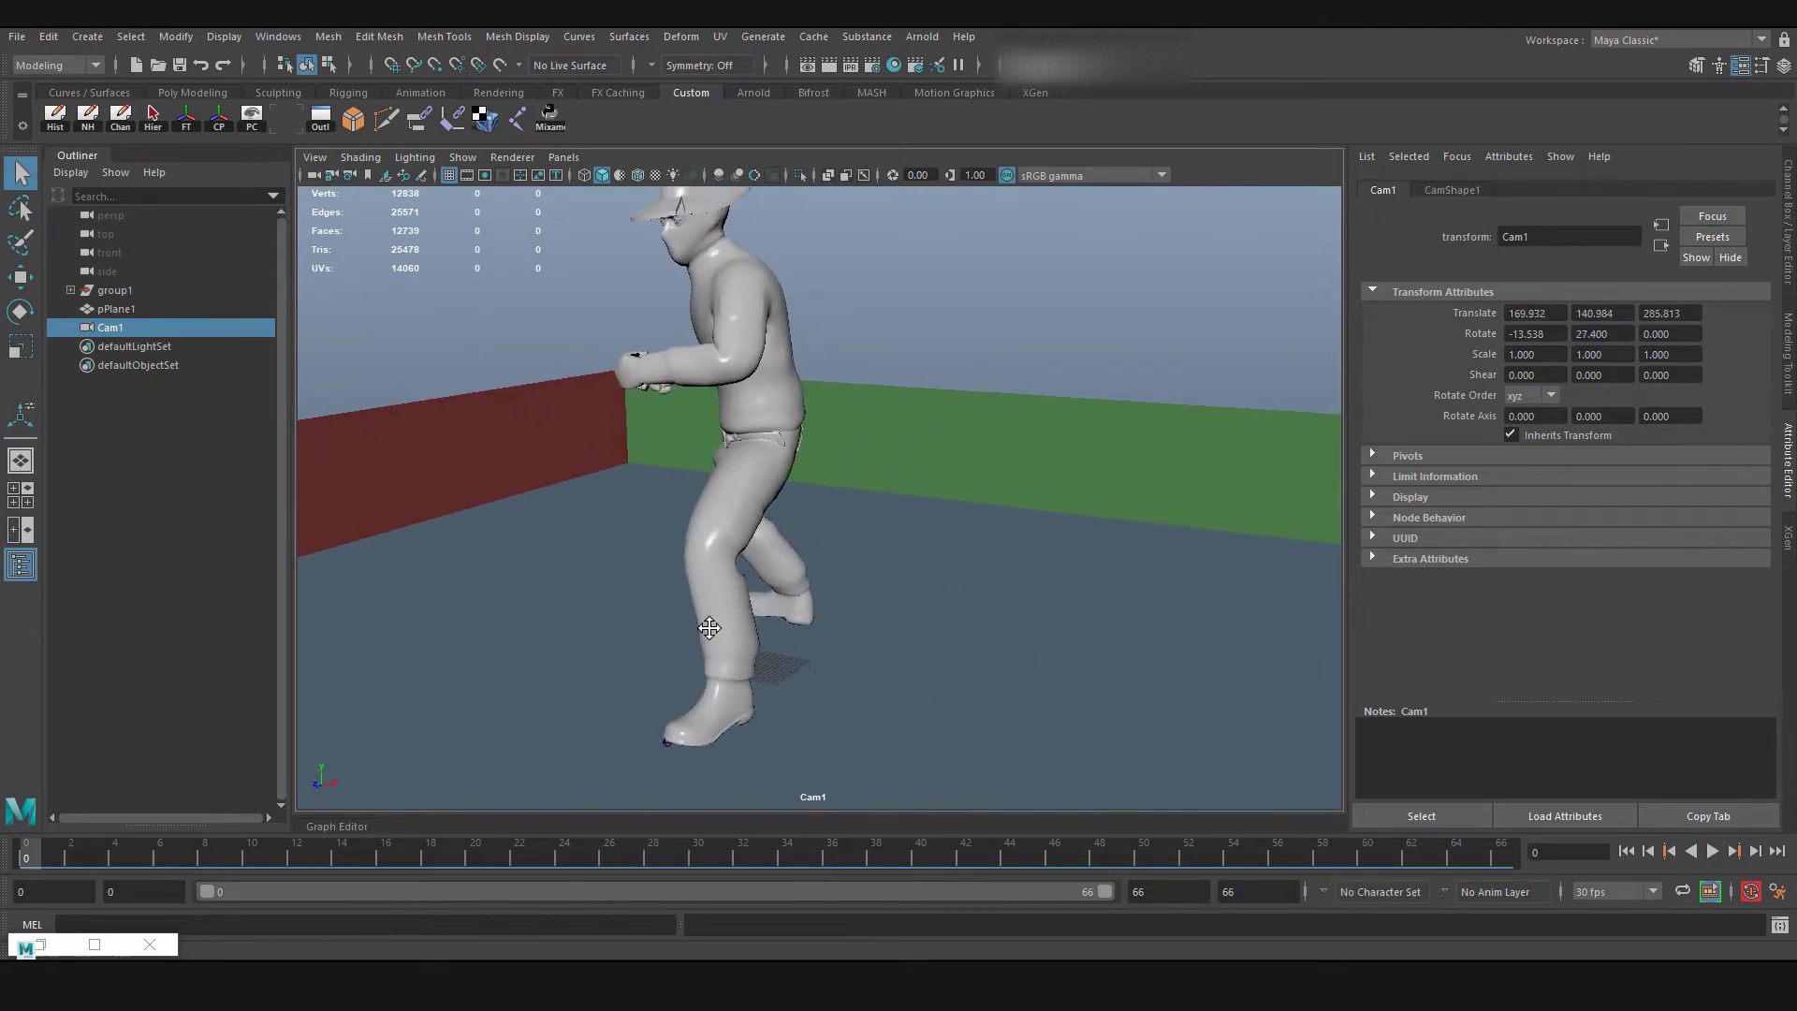
pyautogui.keyDown('alt'); pyautogui.moveTo(710, 629); pyautogui.dragTo(715, 710, button='middle'); pyautogui.keyUp('alt')
pyautogui.moveTo(923, 854); pyautogui.dragTo(1629, 887)
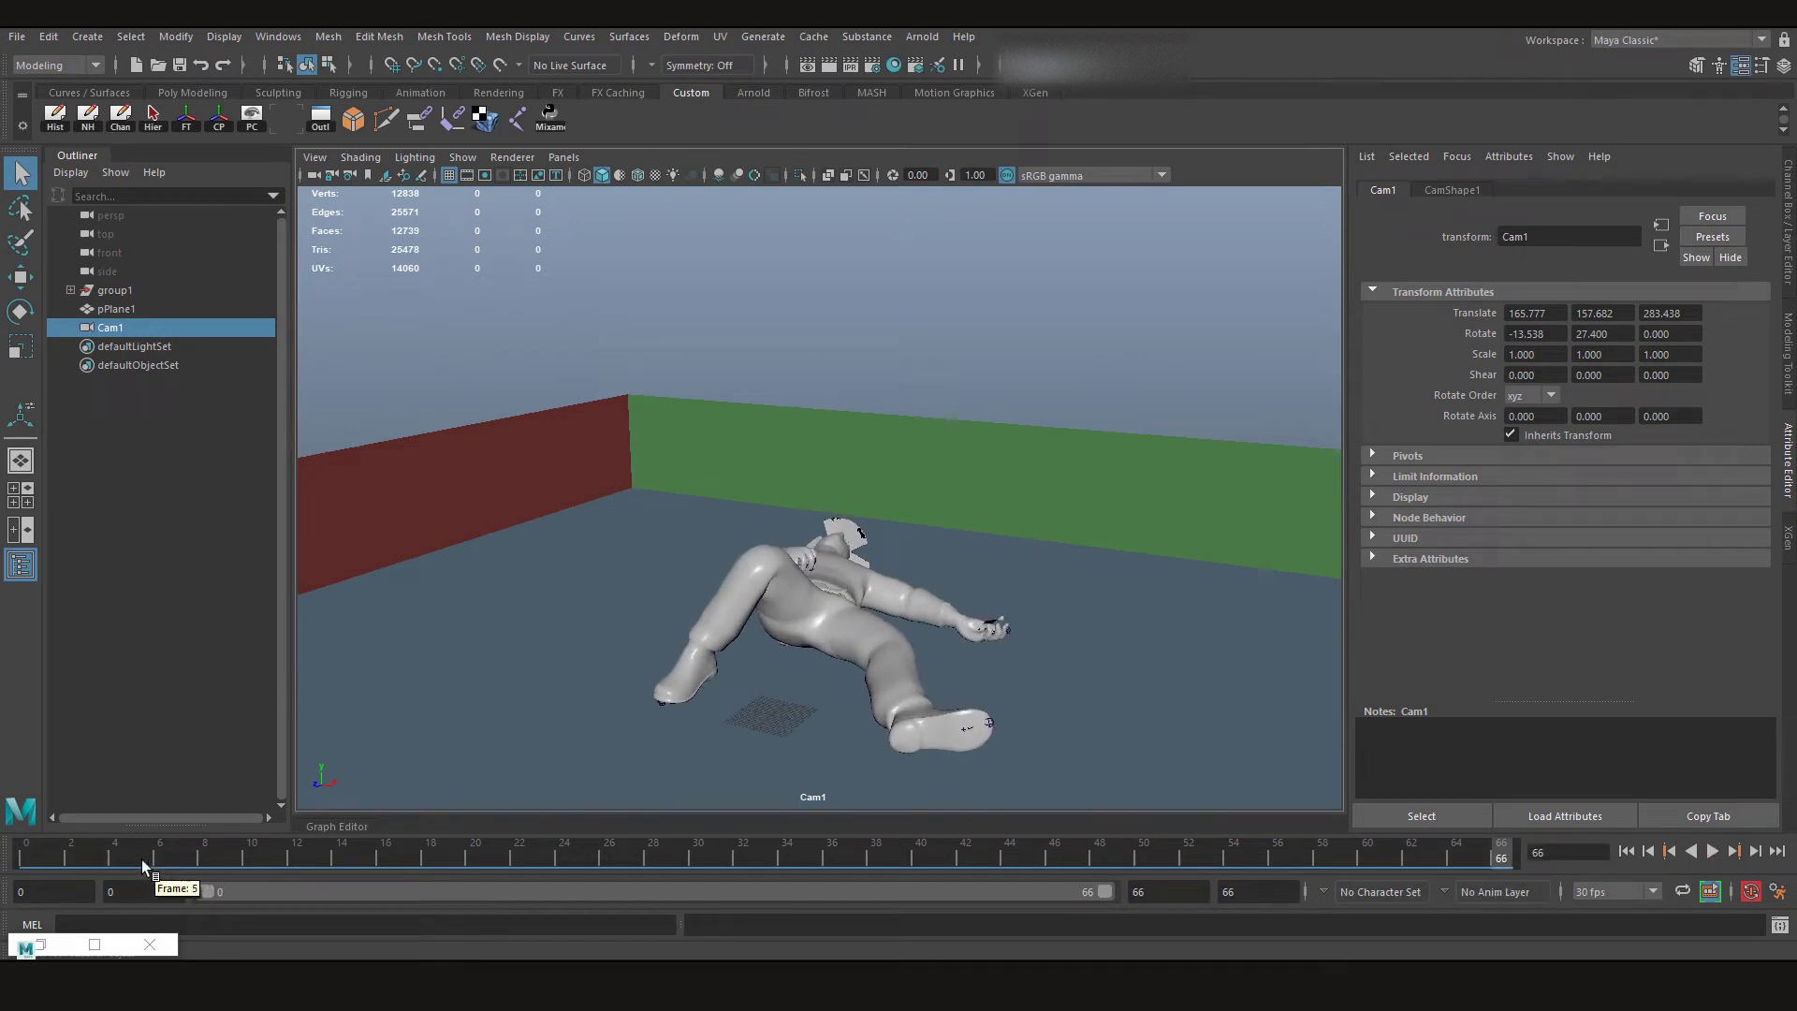
pyautogui.moveTo(141, 861); pyautogui.dragTo(23, 857)
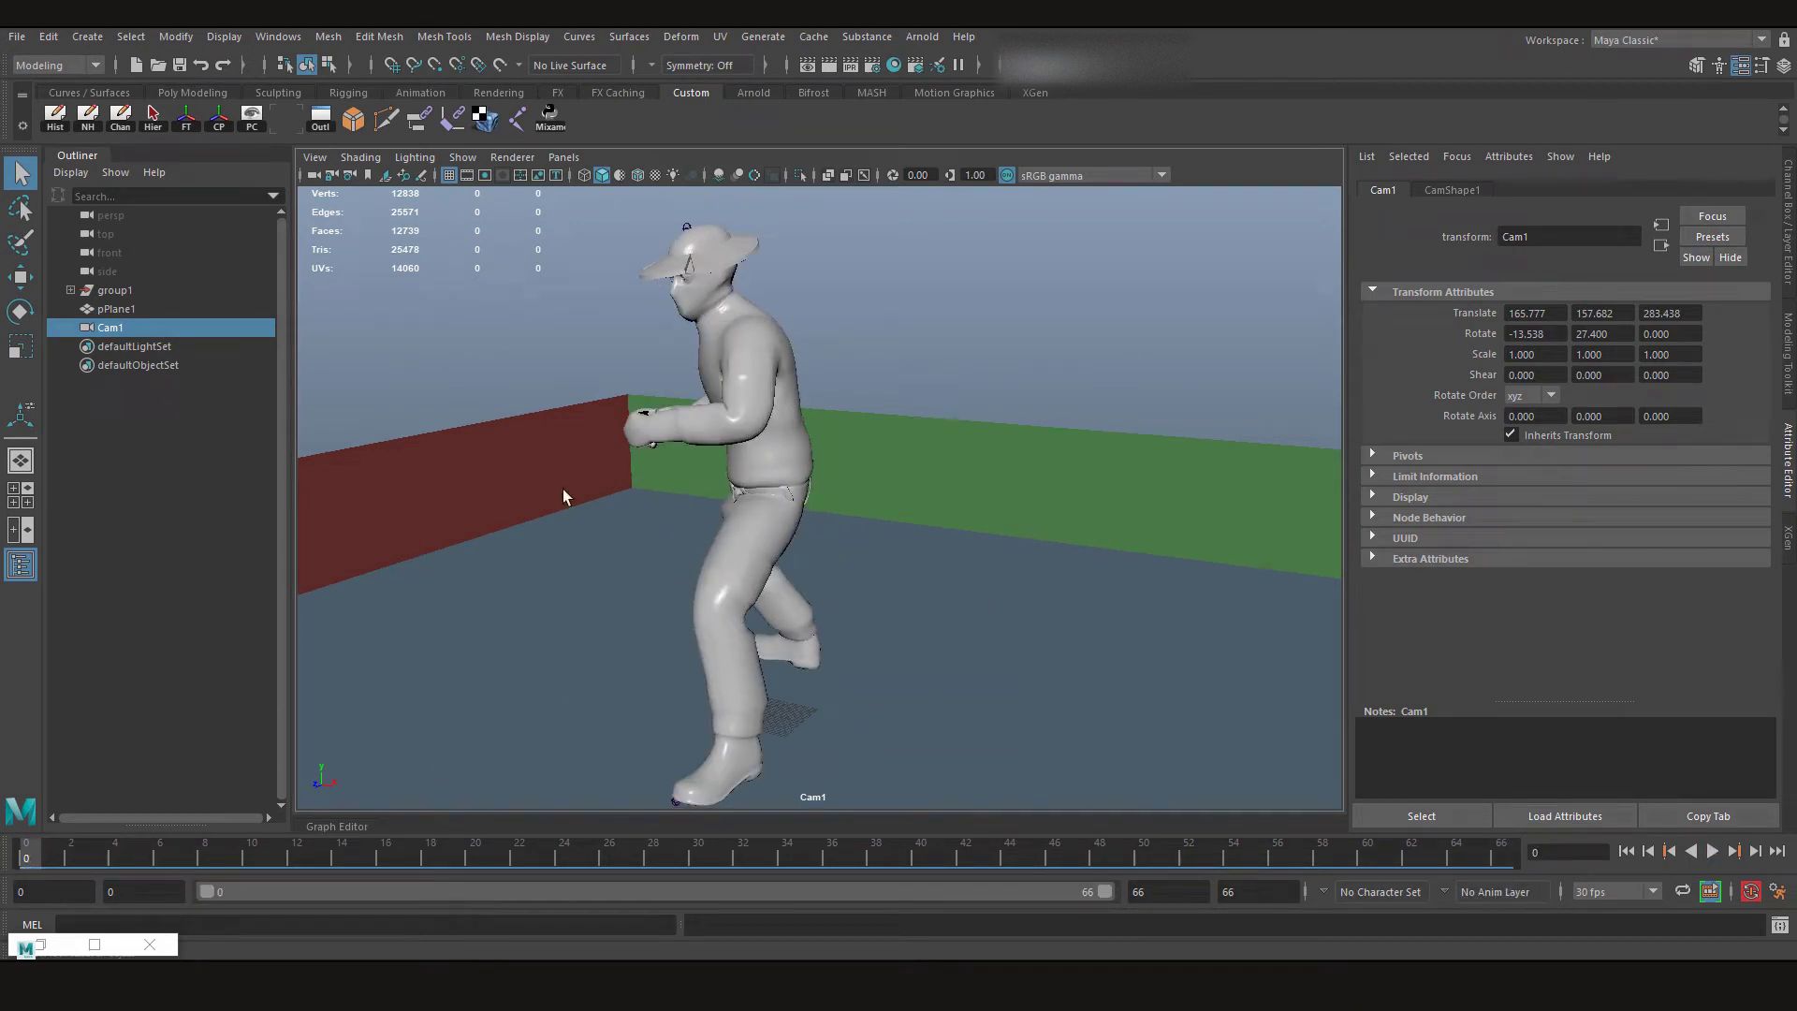
# Create a new perspective camera, look through it, and rename it Cam2
pyautogui.click(562, 158)
pyautogui.moveTo(672, 178)
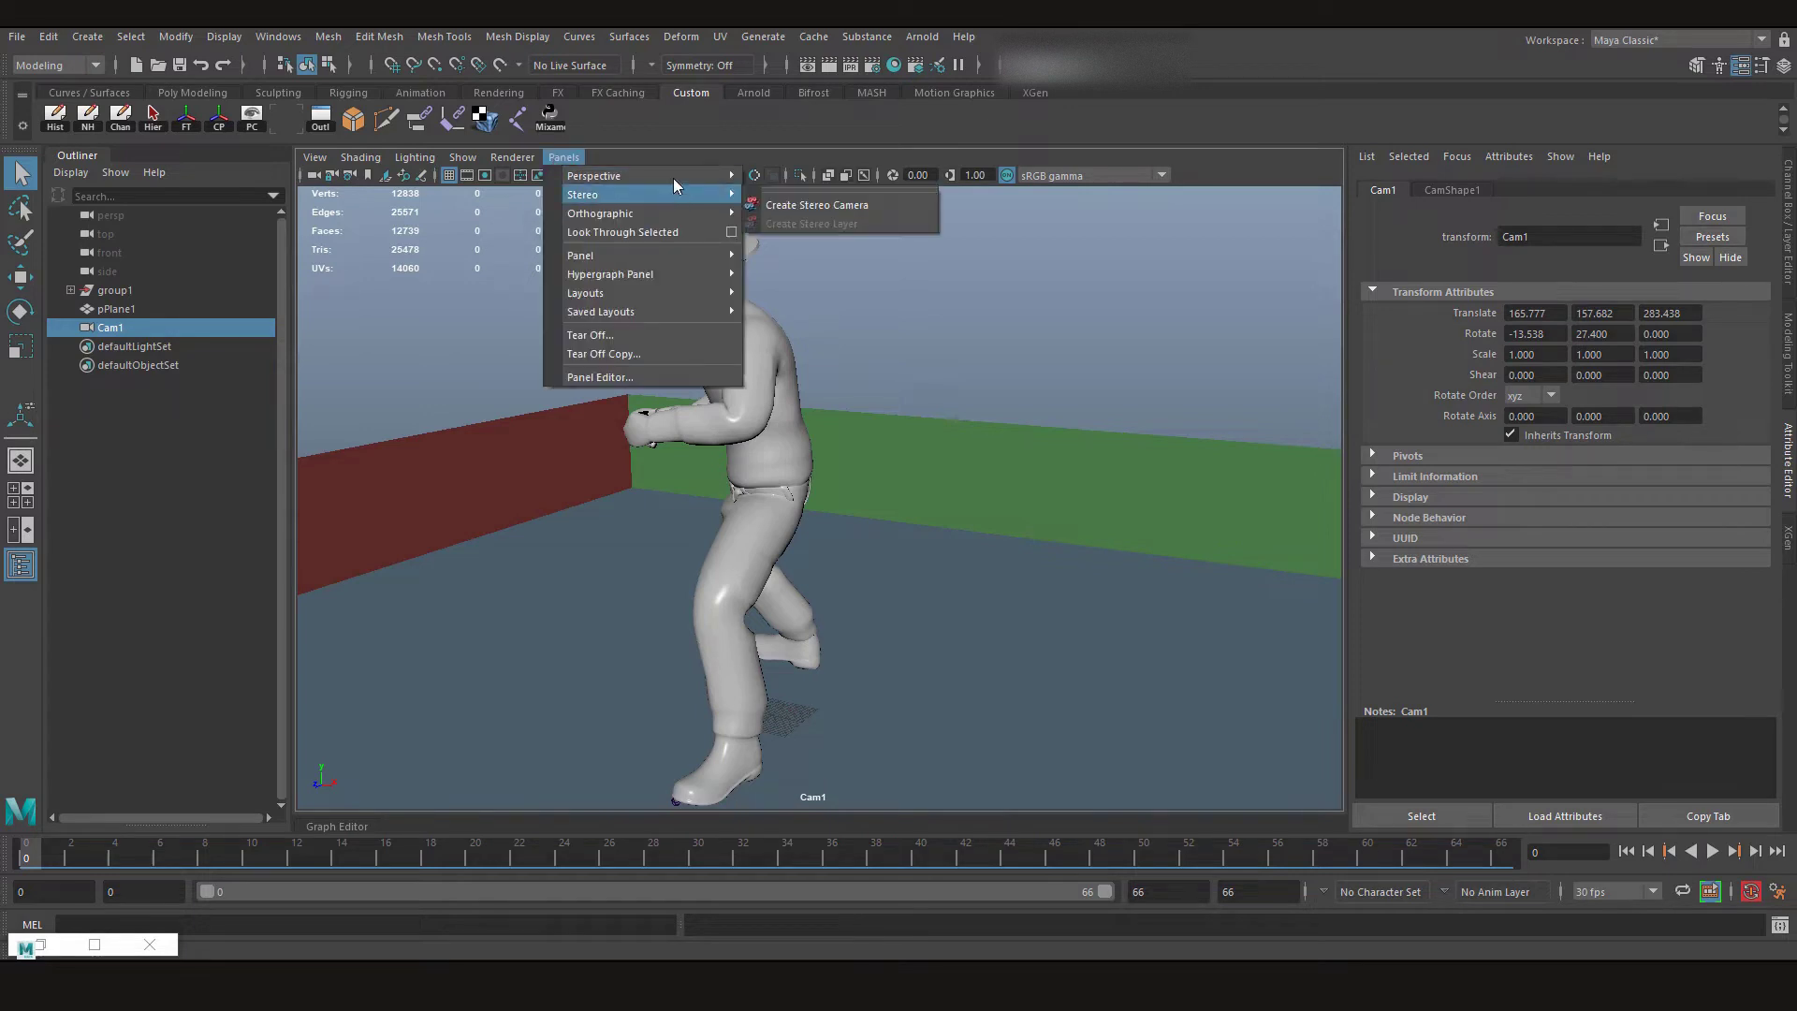
pyautogui.click(789, 217)
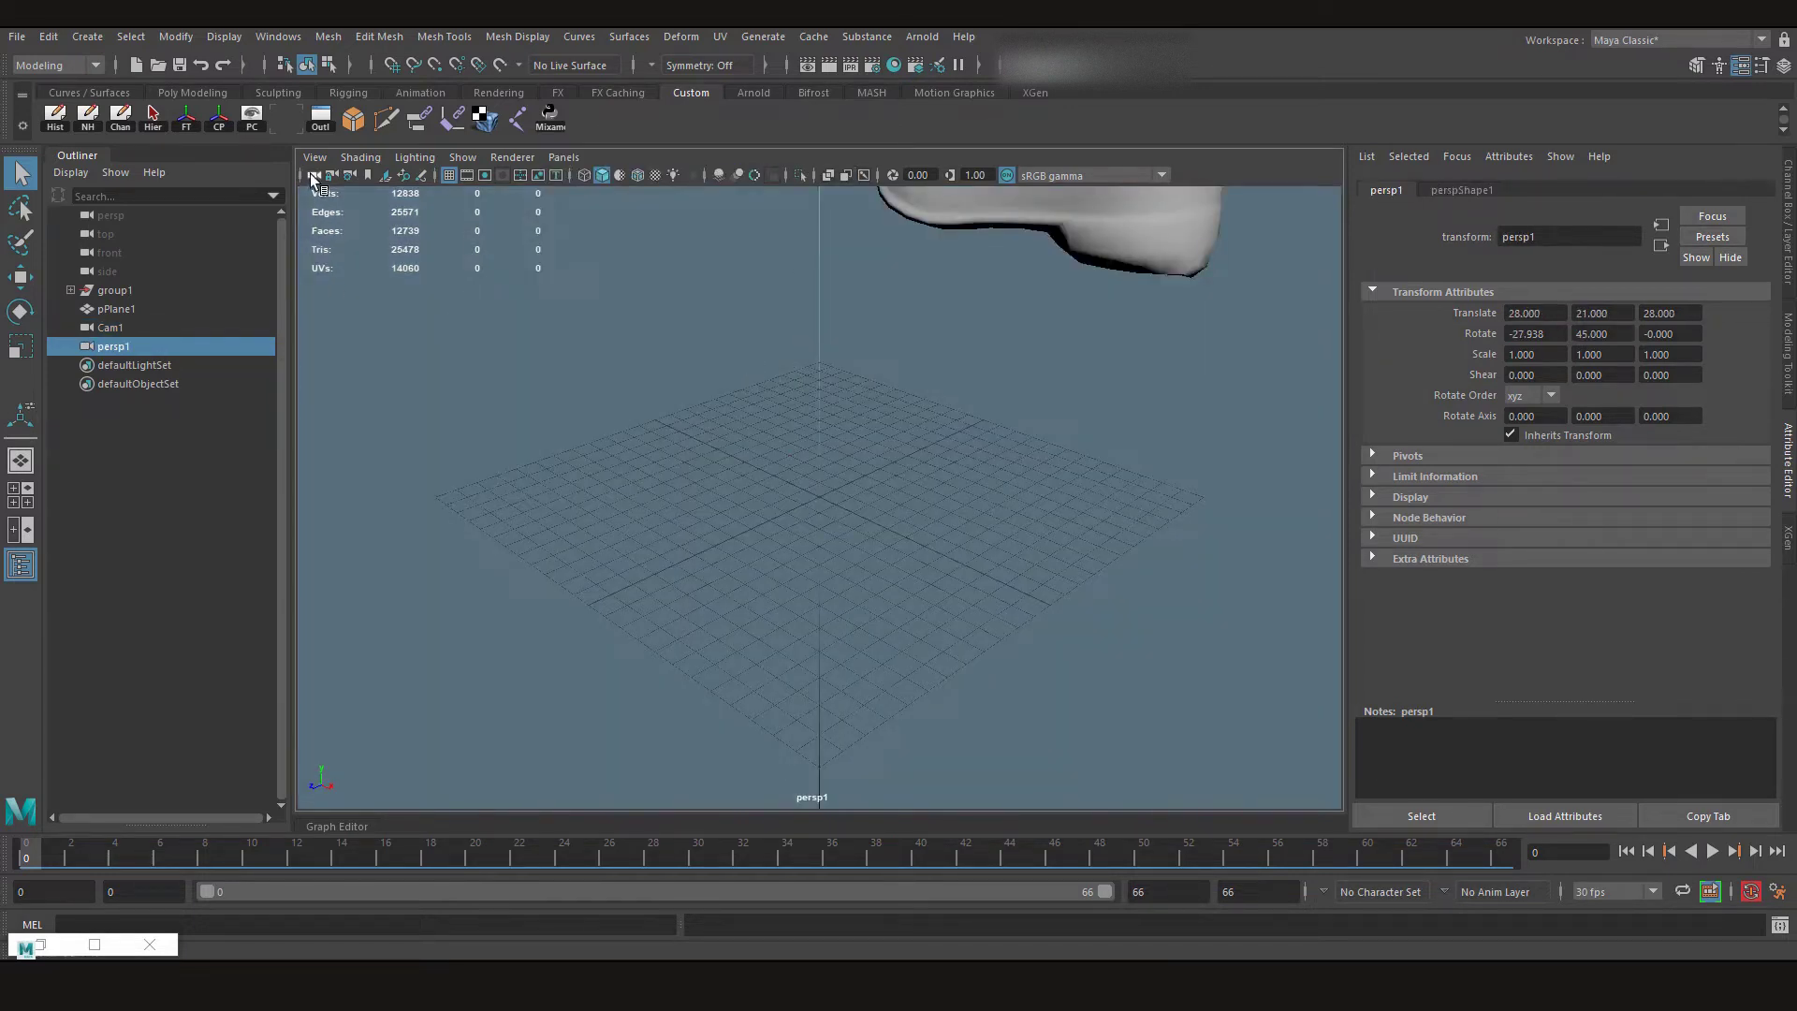
pyautogui.doubleClick(1550, 232)
pyautogui.write('Cam2')
pyautogui.press('Return')
# At frame 45, orbit and pan Cam2 into a low side view of the lying character
pyautogui.moveTo(915, 859); pyautogui.dragTo(1034, 856)
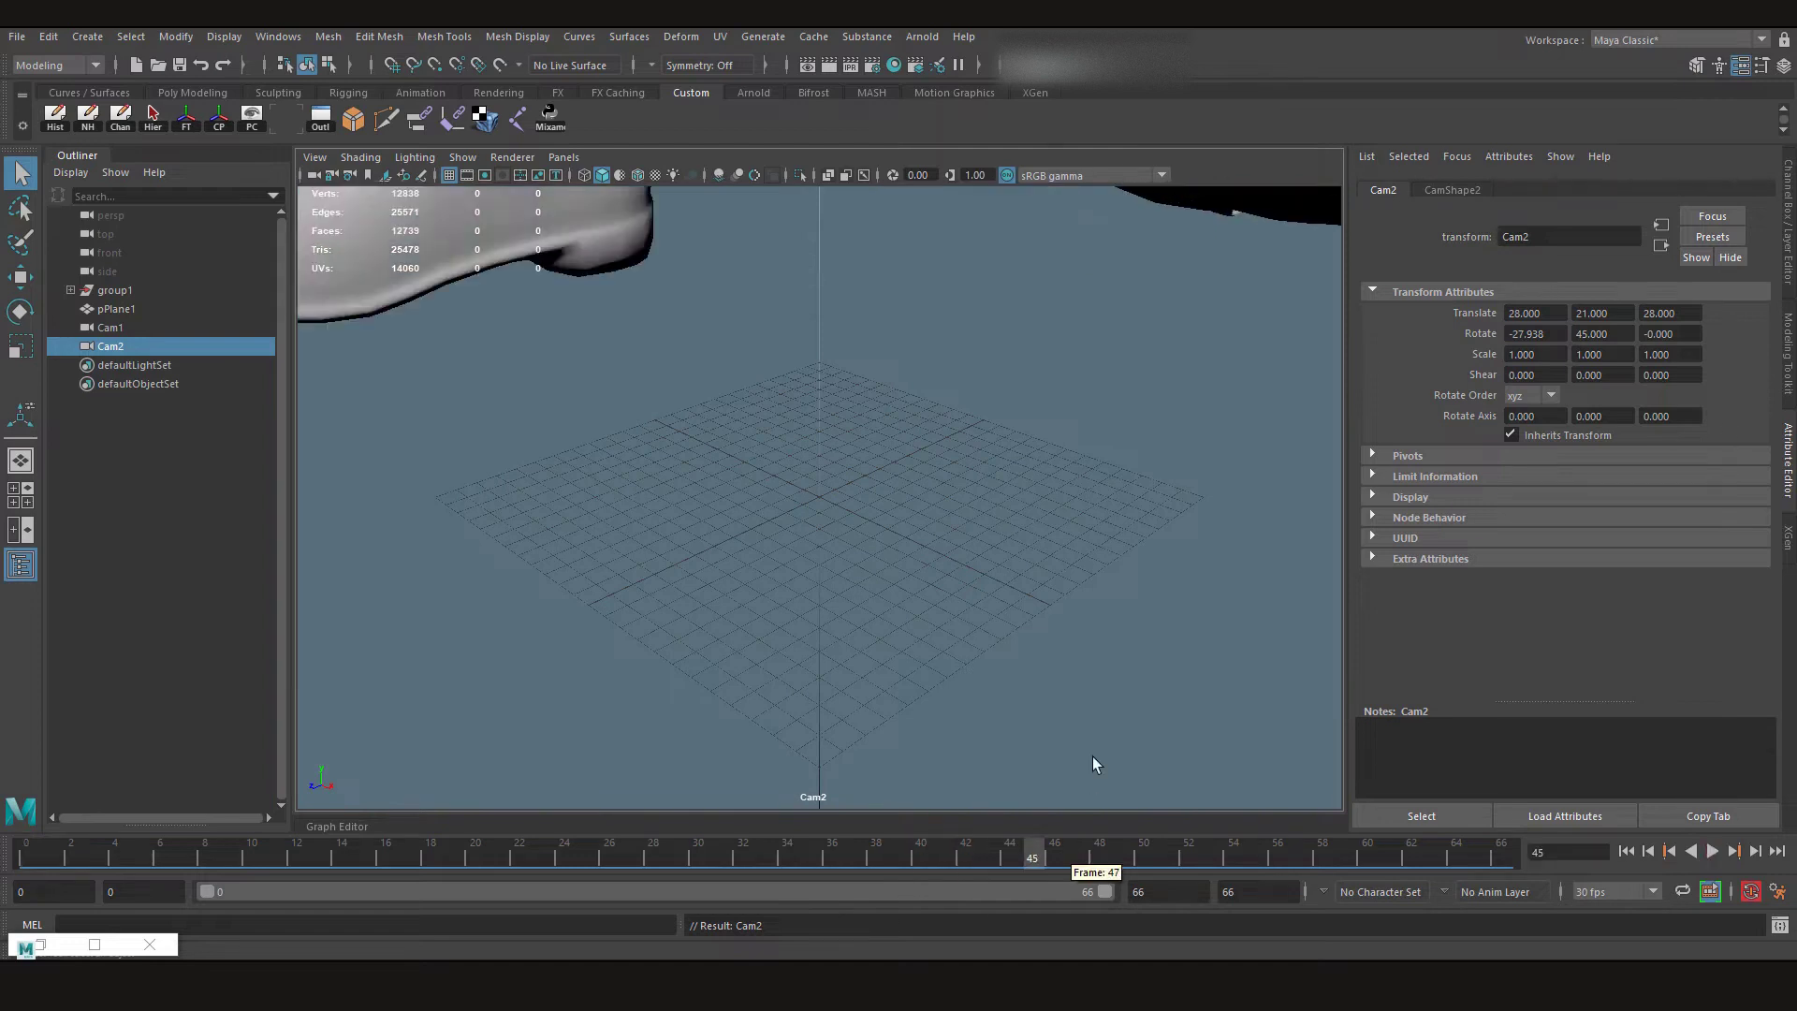
pyautogui.scroll(-10, 945, 552)
pyautogui.keyDown('alt'); pyautogui.moveTo(933, 520); pyautogui.dragTo(929, 785); pyautogui.keyUp('alt')
pyautogui.scroll(3, 781, 552)
pyautogui.keyDown('alt'); pyautogui.moveTo(930, 785); pyautogui.dragTo(962, 805, button='middle'); pyautogui.keyUp('alt')
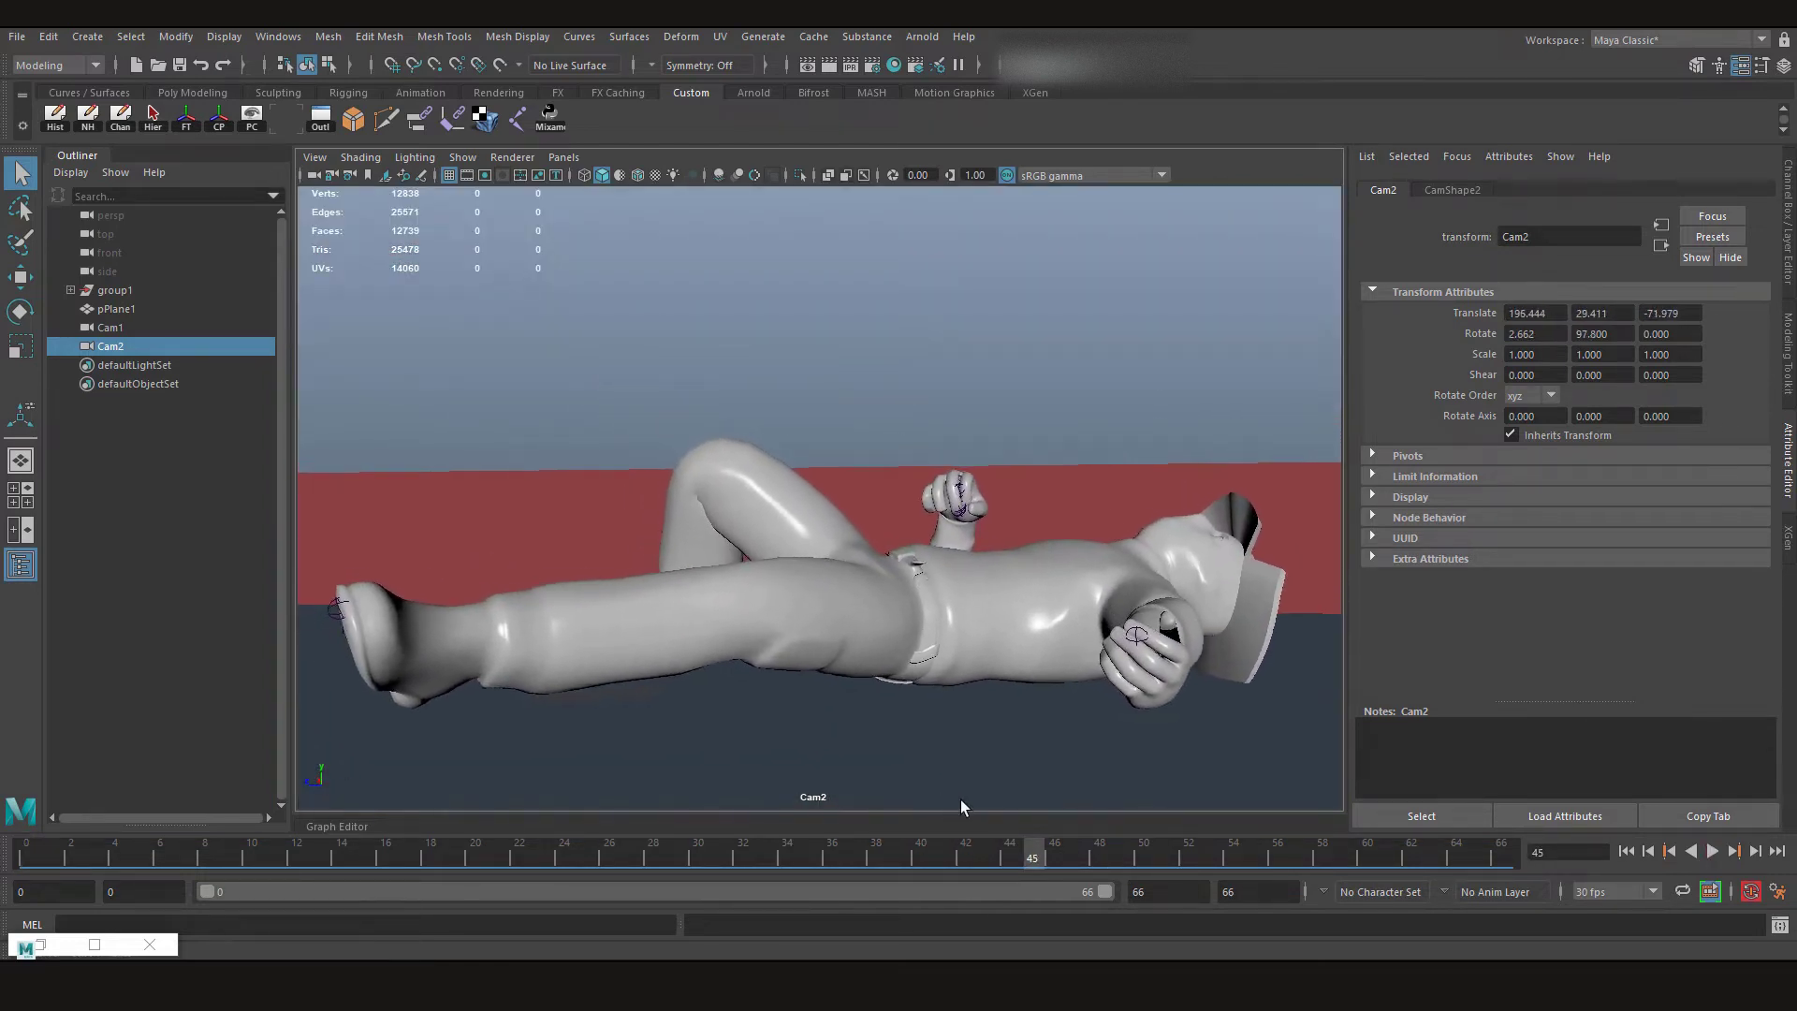
pyautogui.keyDown('alt'); pyautogui.moveTo(1029, 723); pyautogui.dragTo(1011, 732); pyautogui.keyUp('alt')
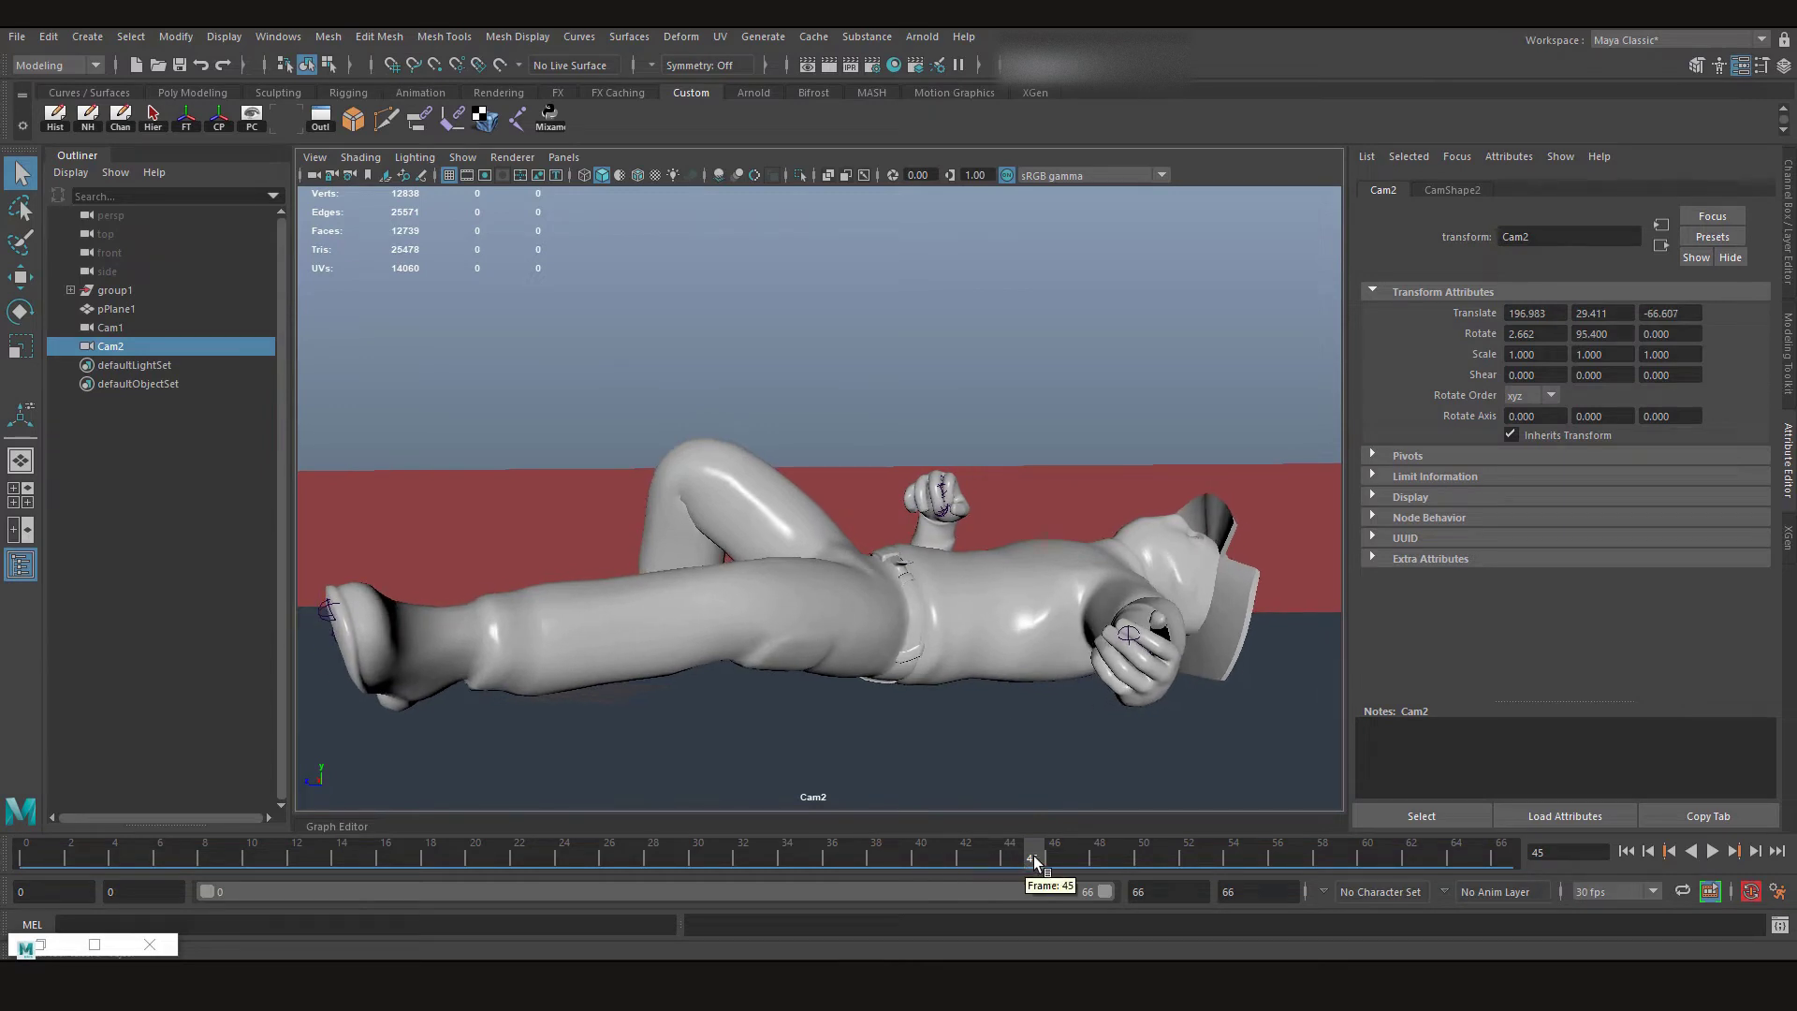
# Scrub and play the fall through Cam2, nudging the framing, then stop playback
pyautogui.moveTo(1033, 856); pyautogui.dragTo(1416, 852)
pyautogui.hotkey('alt', 'v')
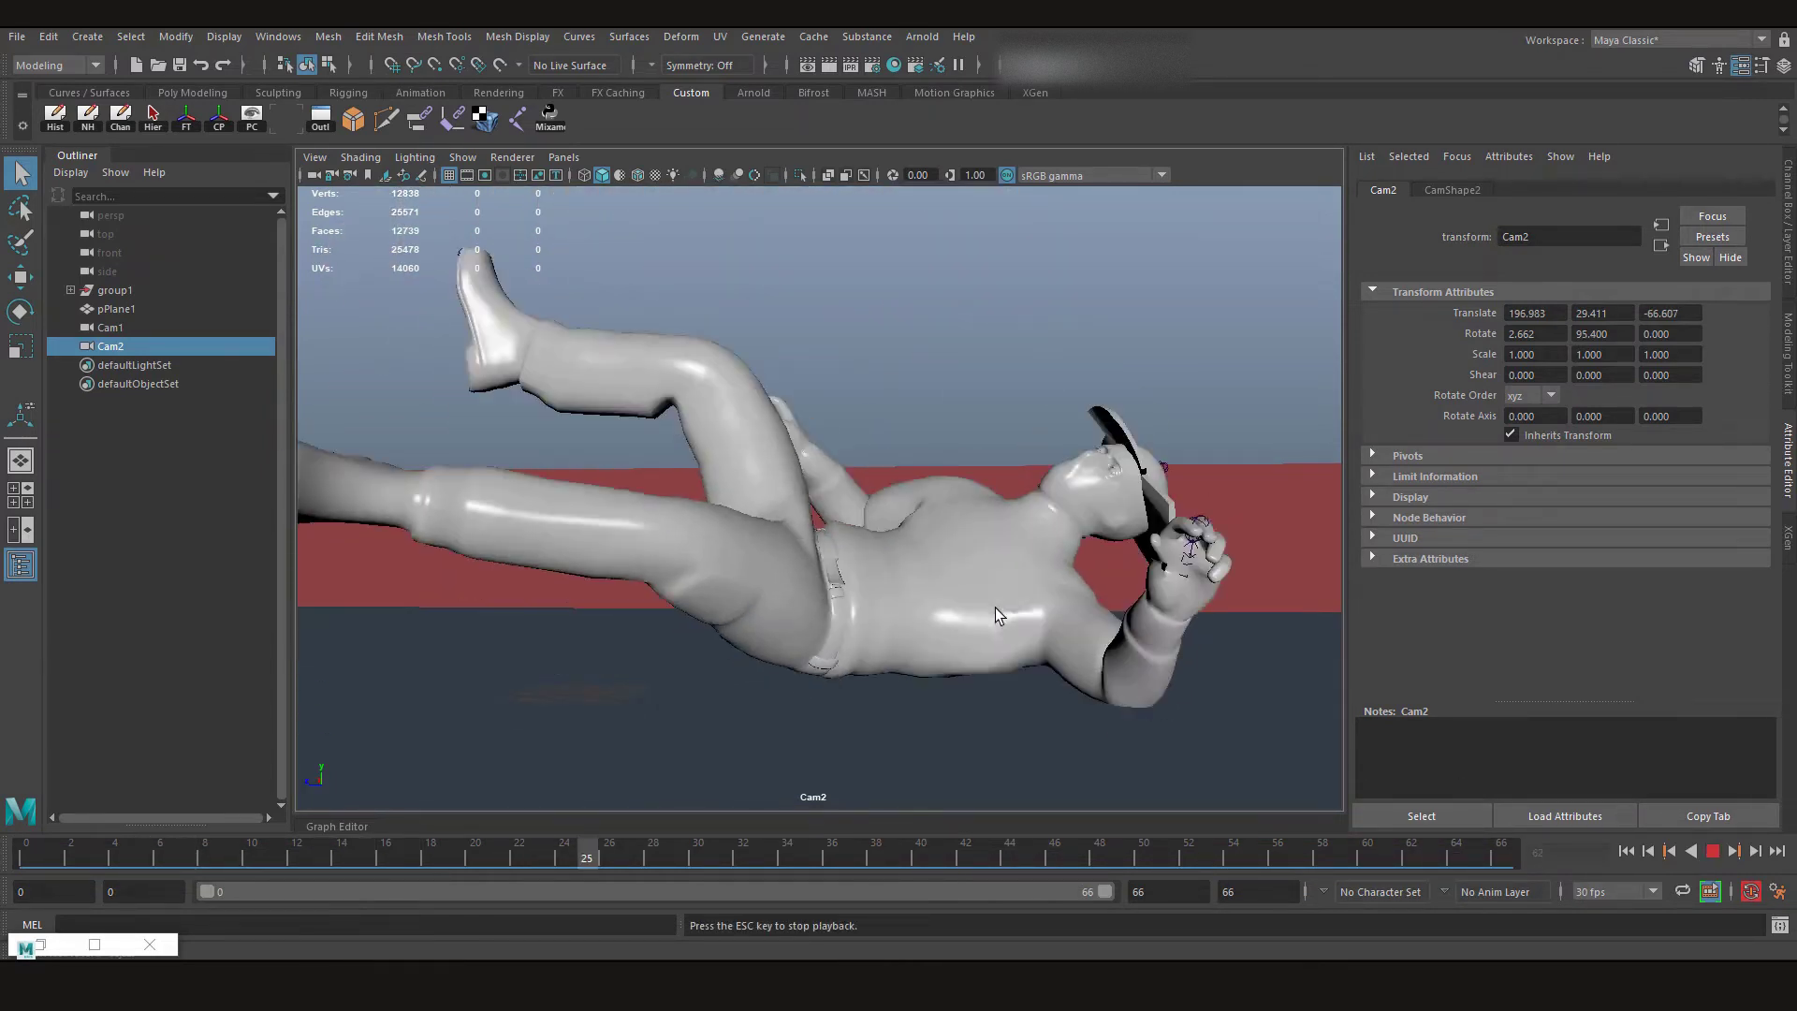
pyautogui.keyDown('alt'); pyautogui.moveTo(997, 610); pyautogui.dragTo(933, 646, button='middle'); pyautogui.keyUp('alt')
pyautogui.hotkey('alt', 'v')
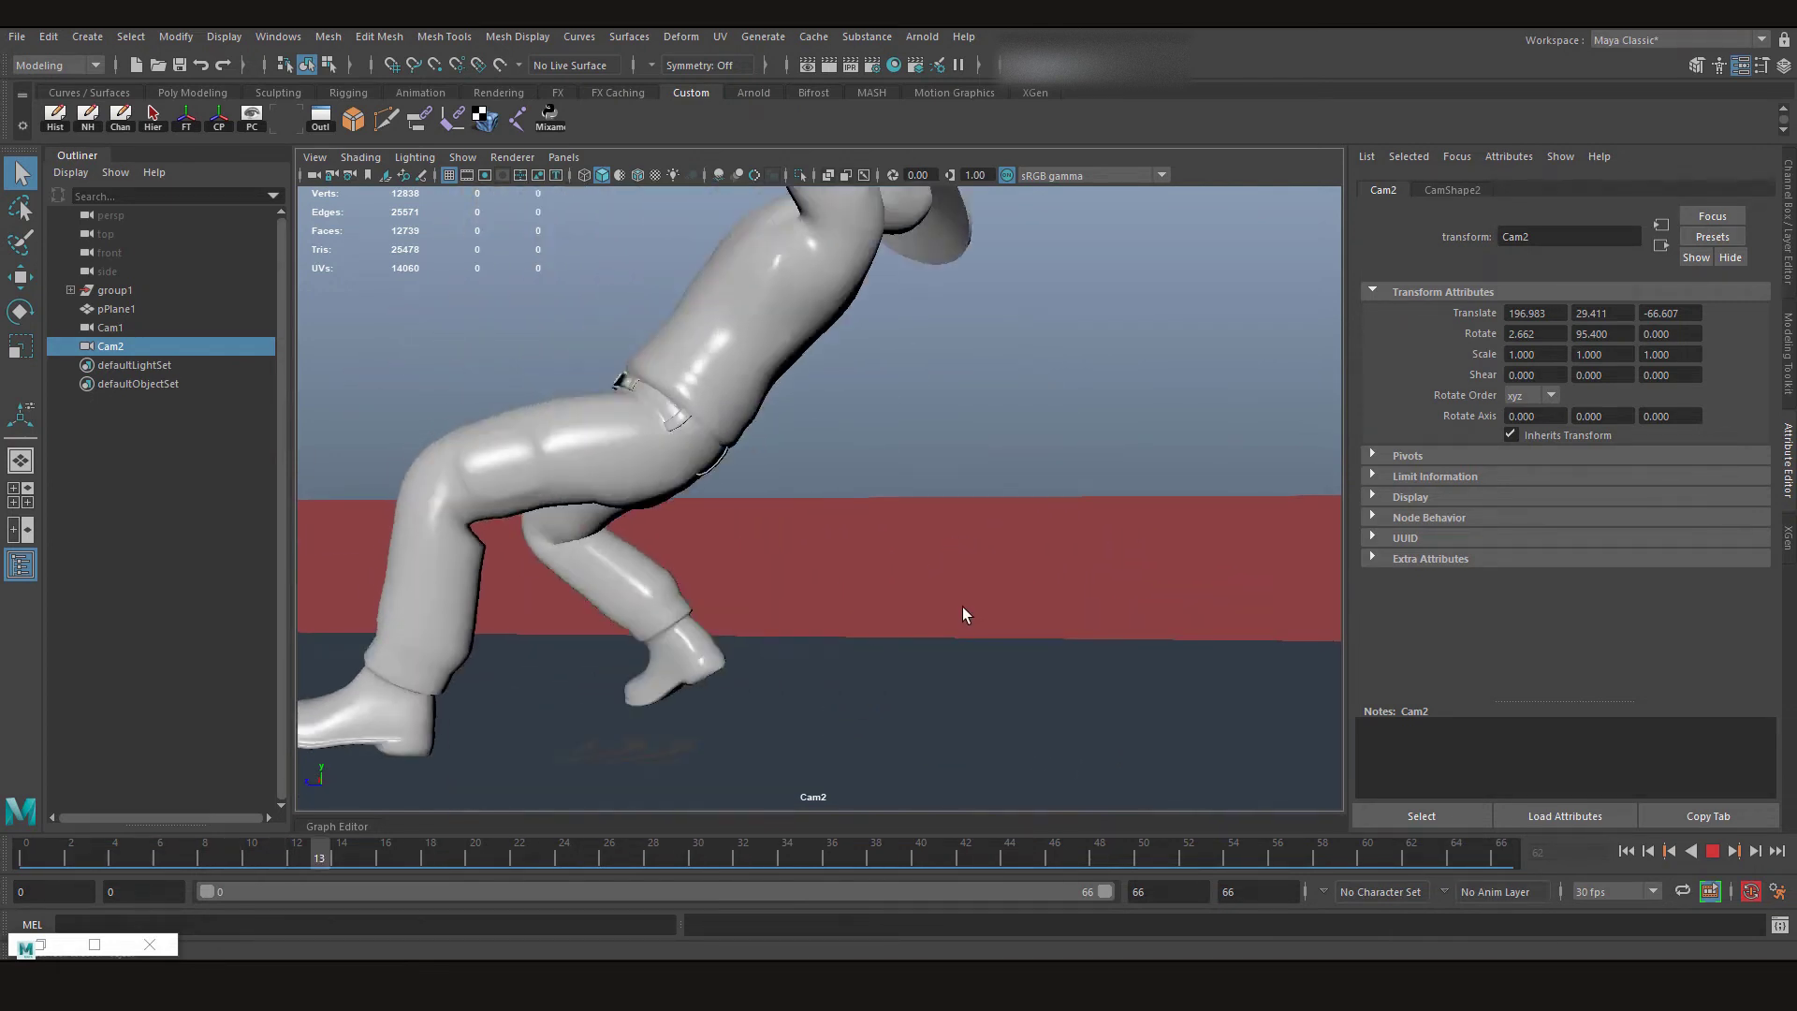
pyautogui.hotkey('alt', 'v')
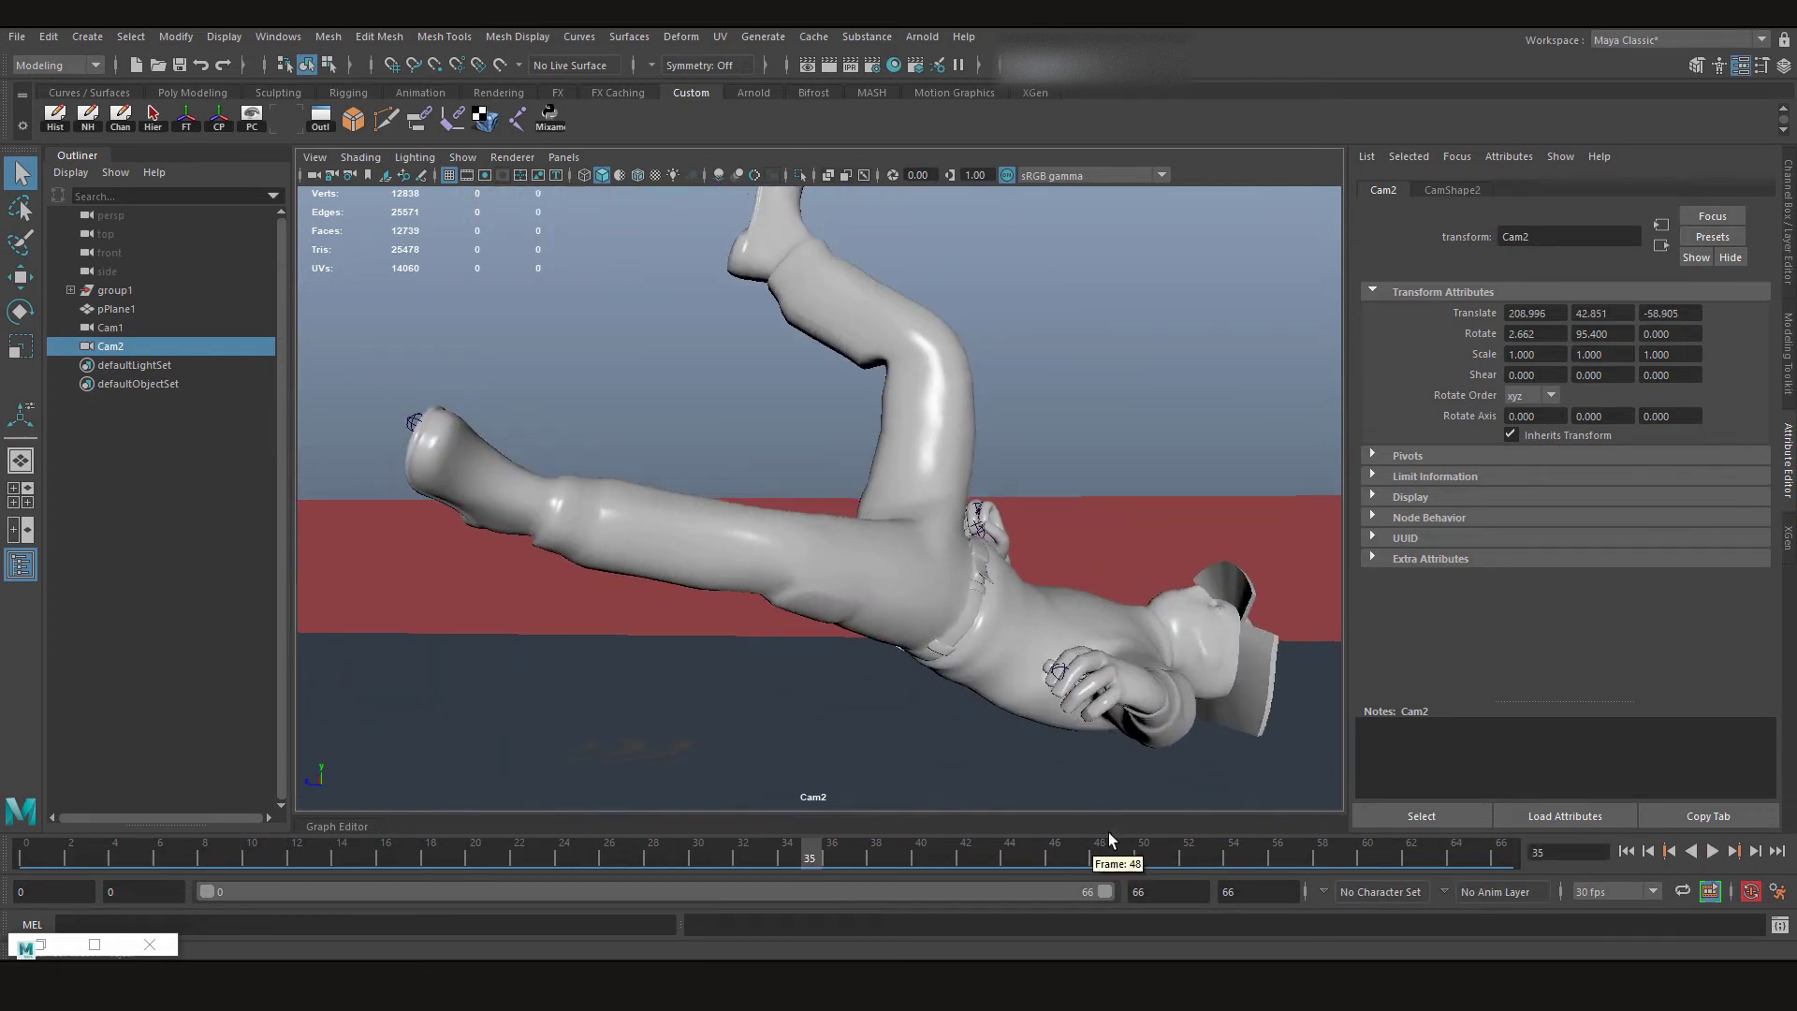
# Compare the two cameras by looking through Cam1, then back through Cam2
pyautogui.click(108, 327)
pyautogui.click(112, 345)
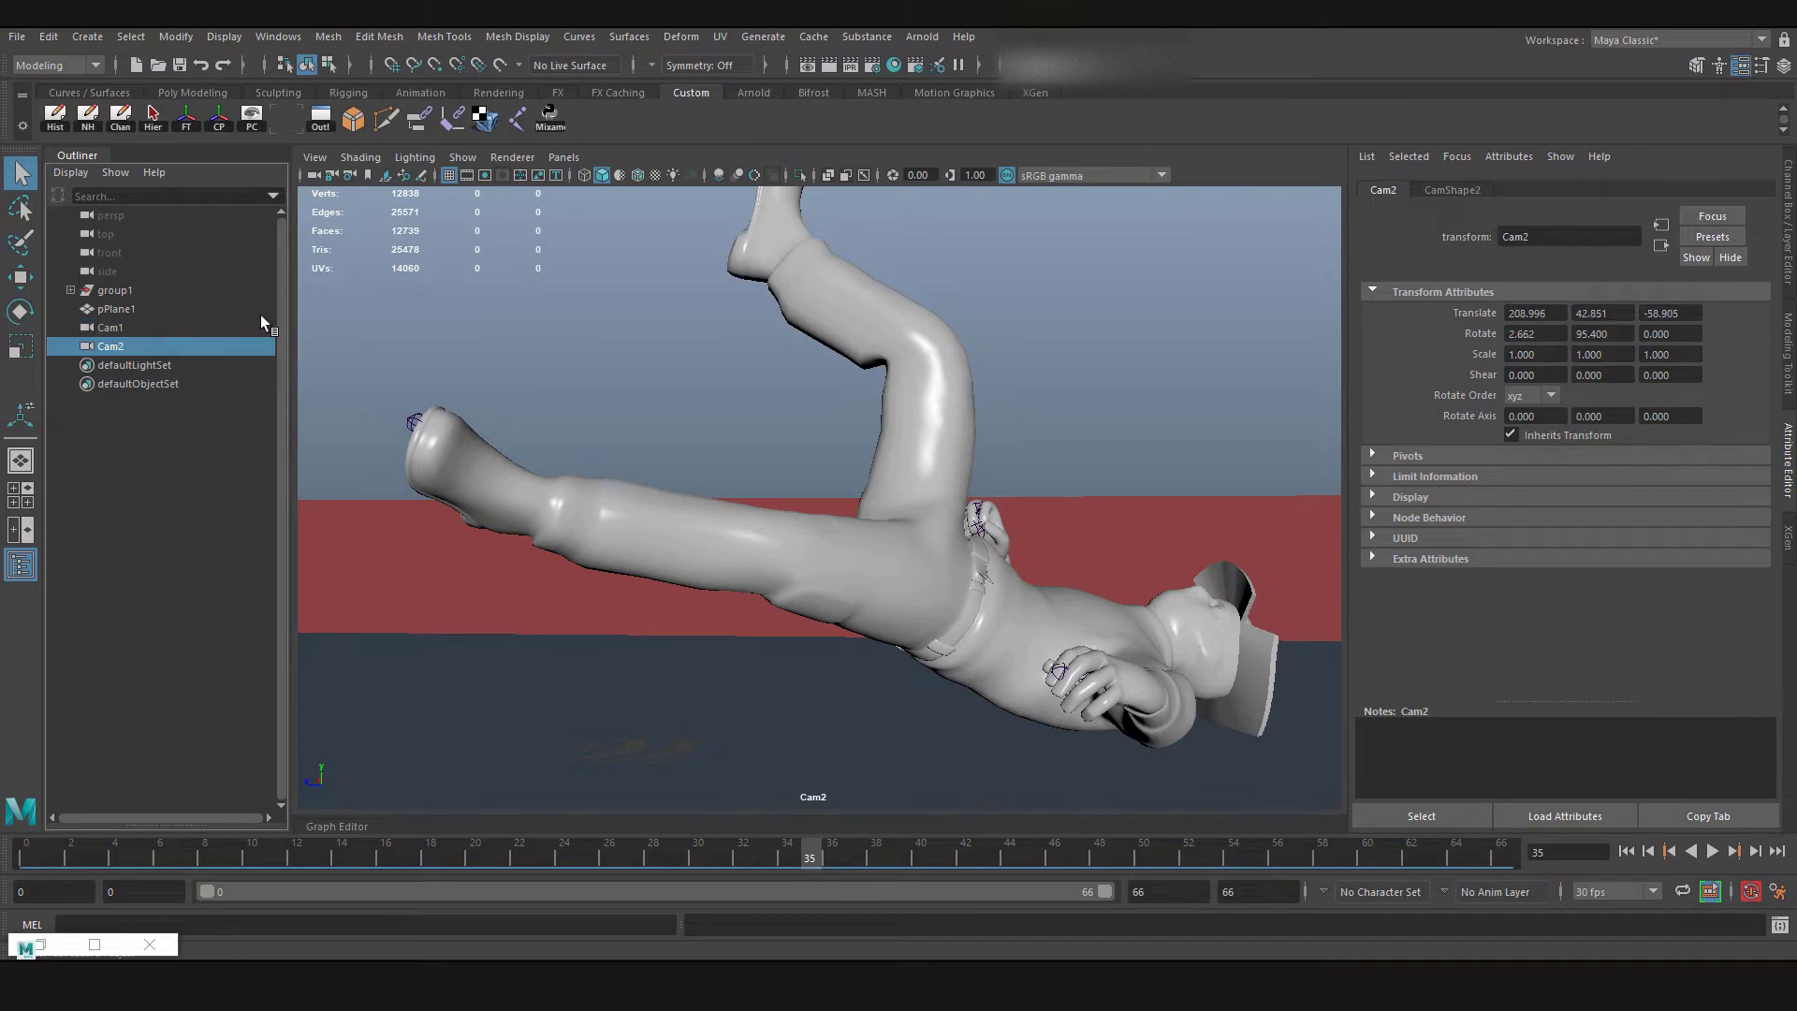
pyautogui.click(565, 158)
pyautogui.moveTo(618, 176)
pyautogui.click(795, 178)
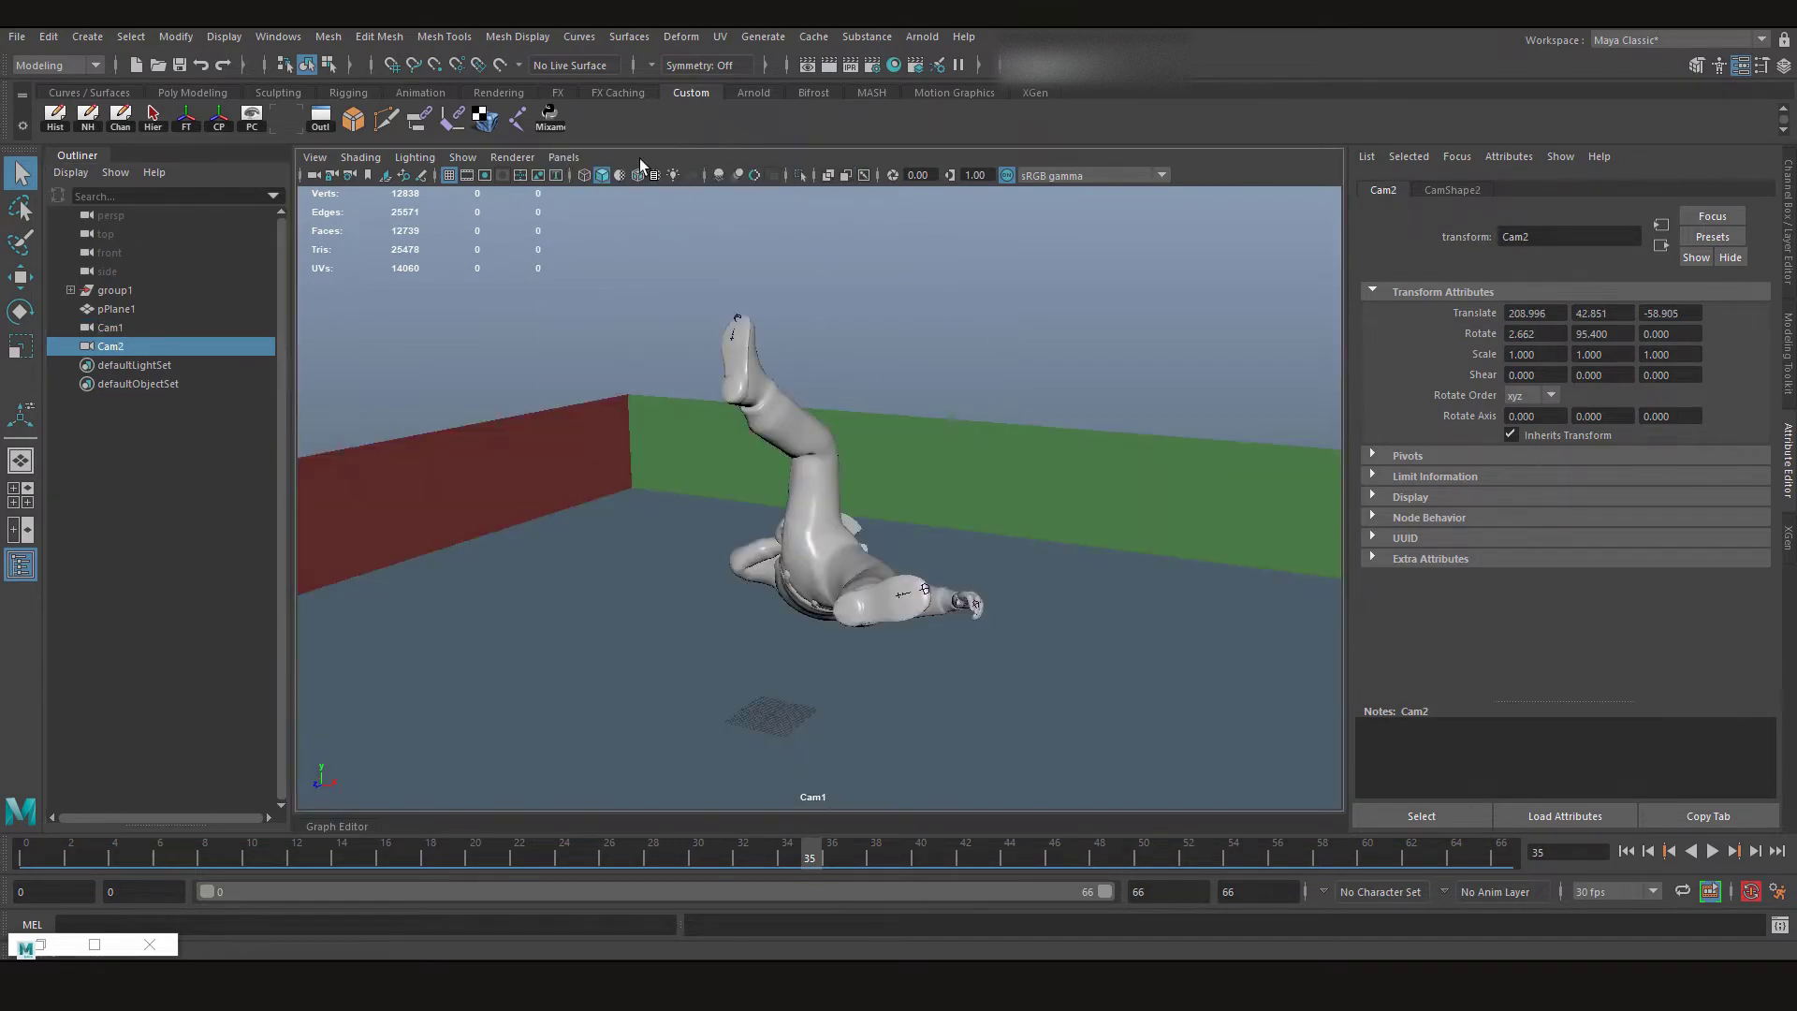
pyautogui.click(564, 159)
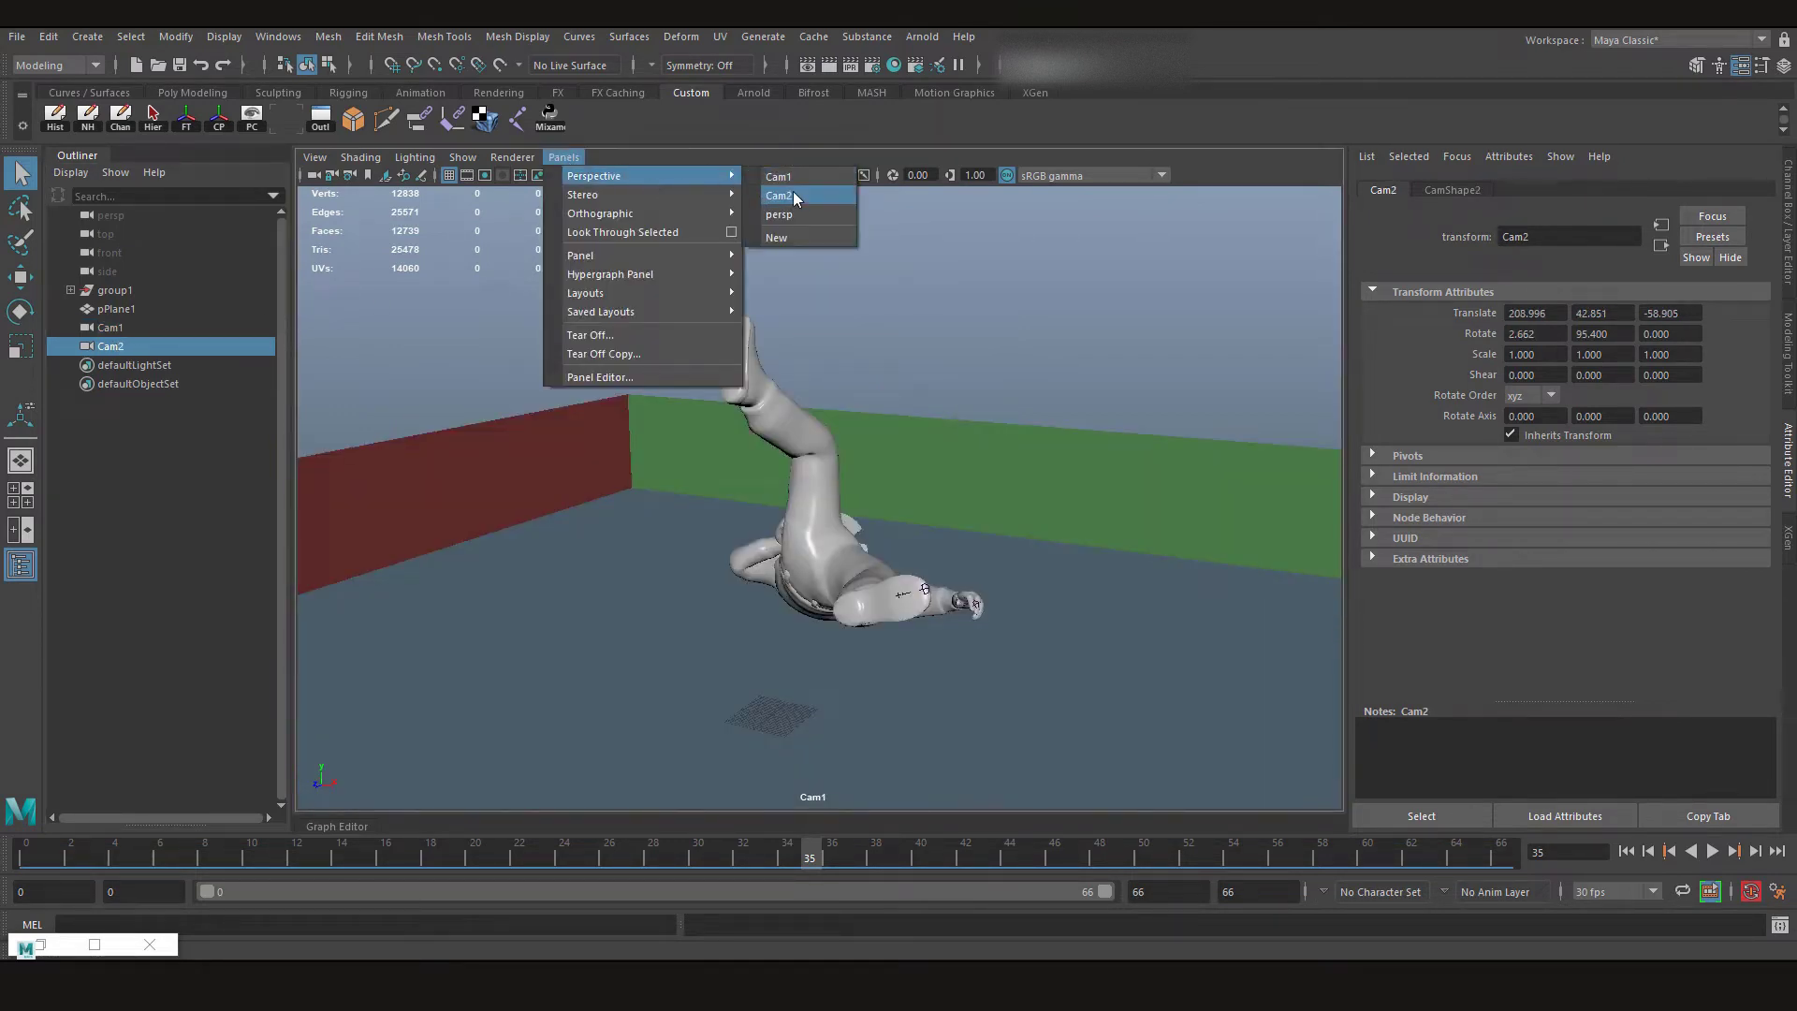
pyautogui.click(798, 196)
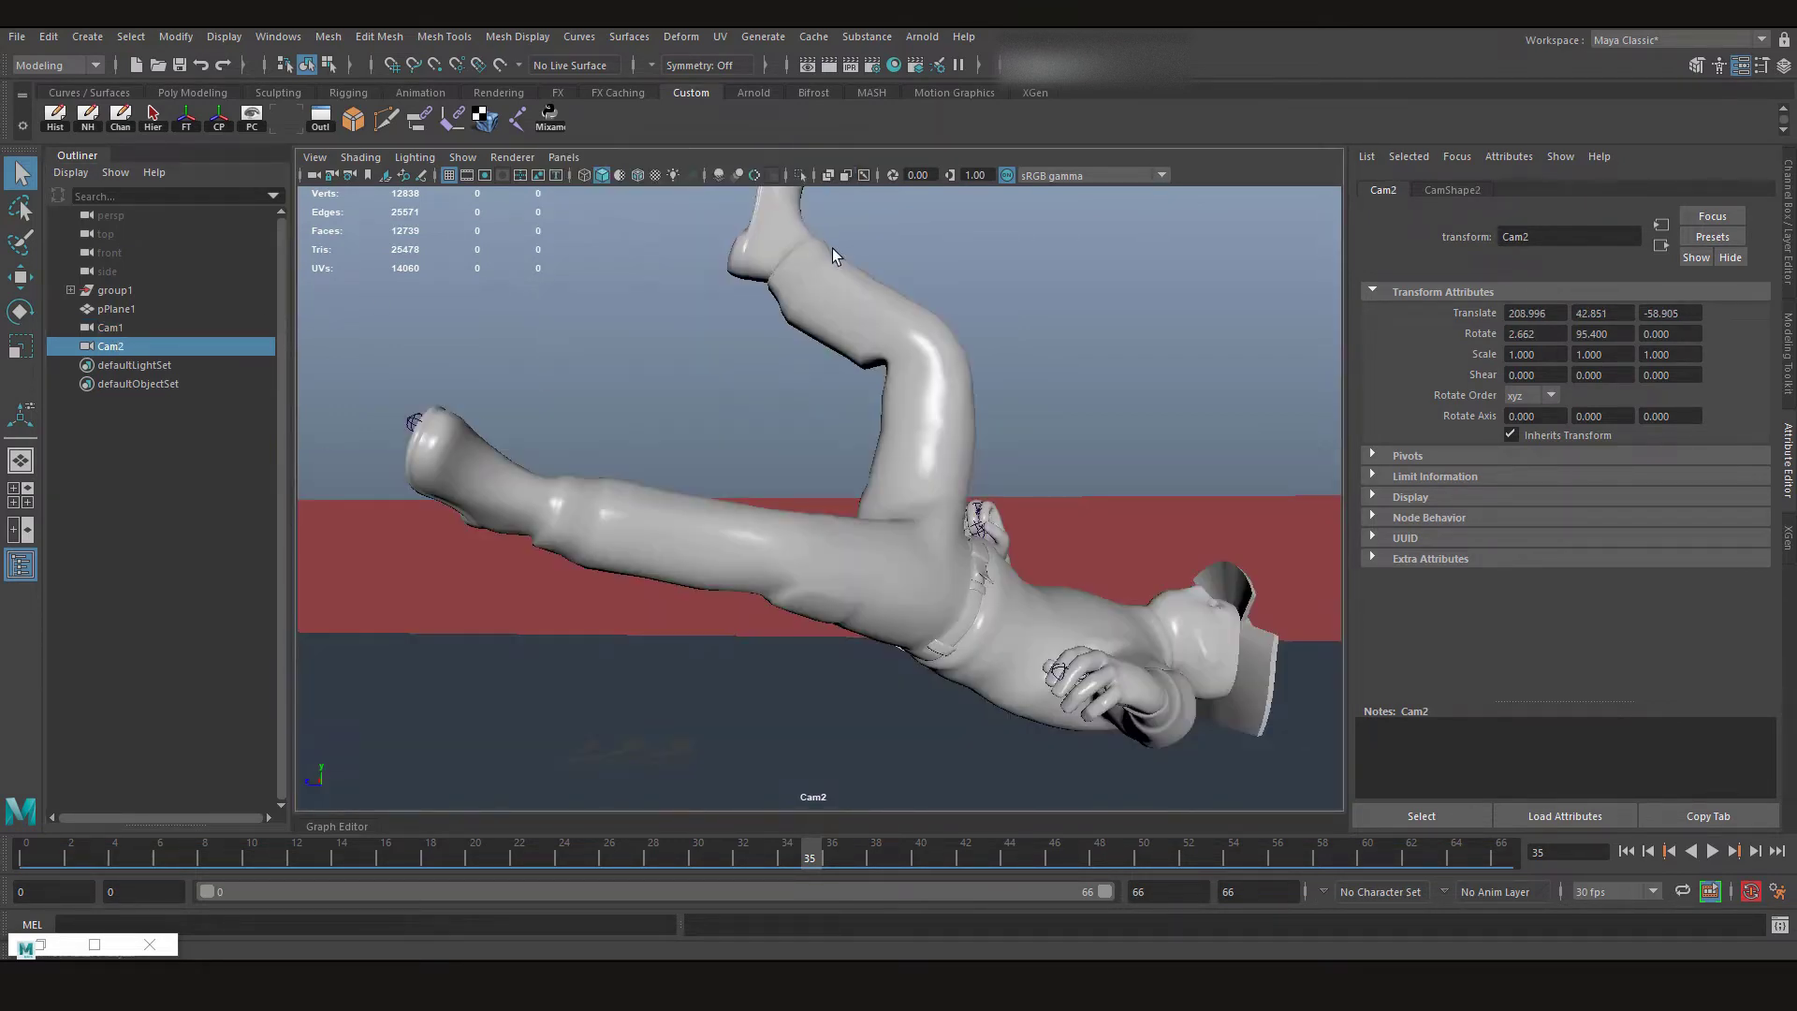
# Restore the Camera Sequencer from Animation Editors and move its window slightly down
pyautogui.click(44, 945)
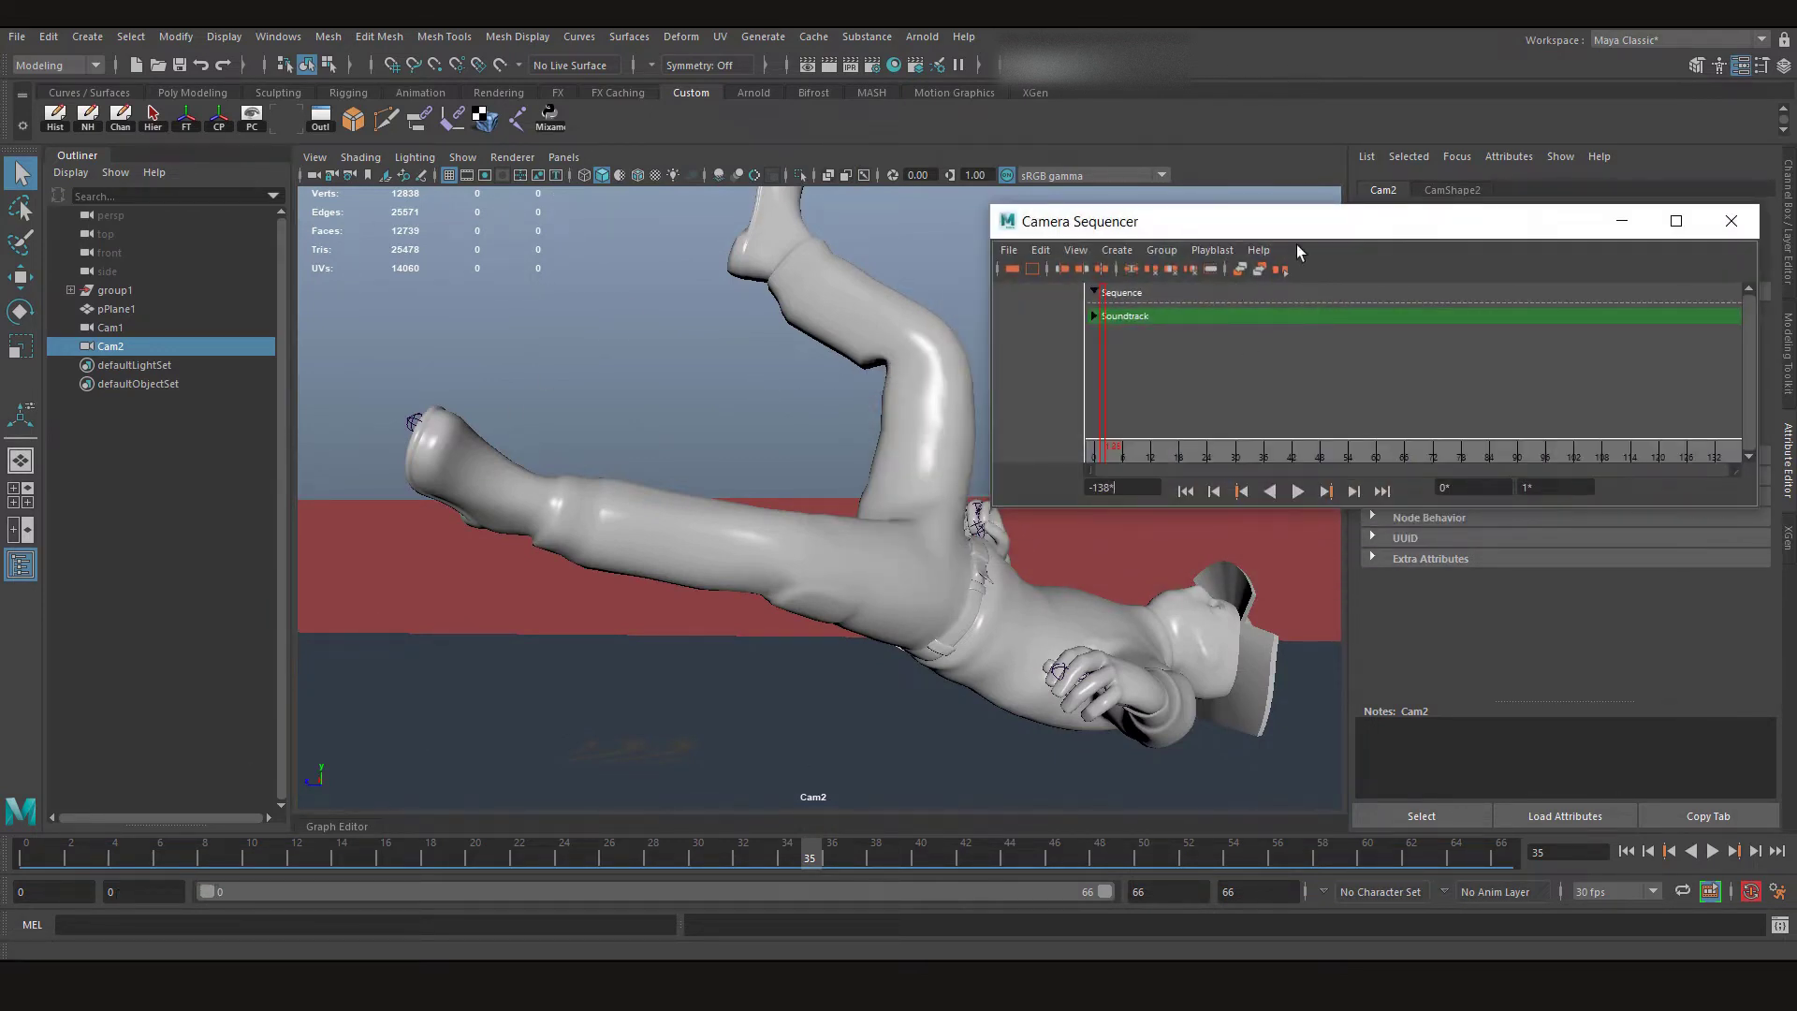
pyautogui.click(271, 36)
pyautogui.moveTo(345, 144)
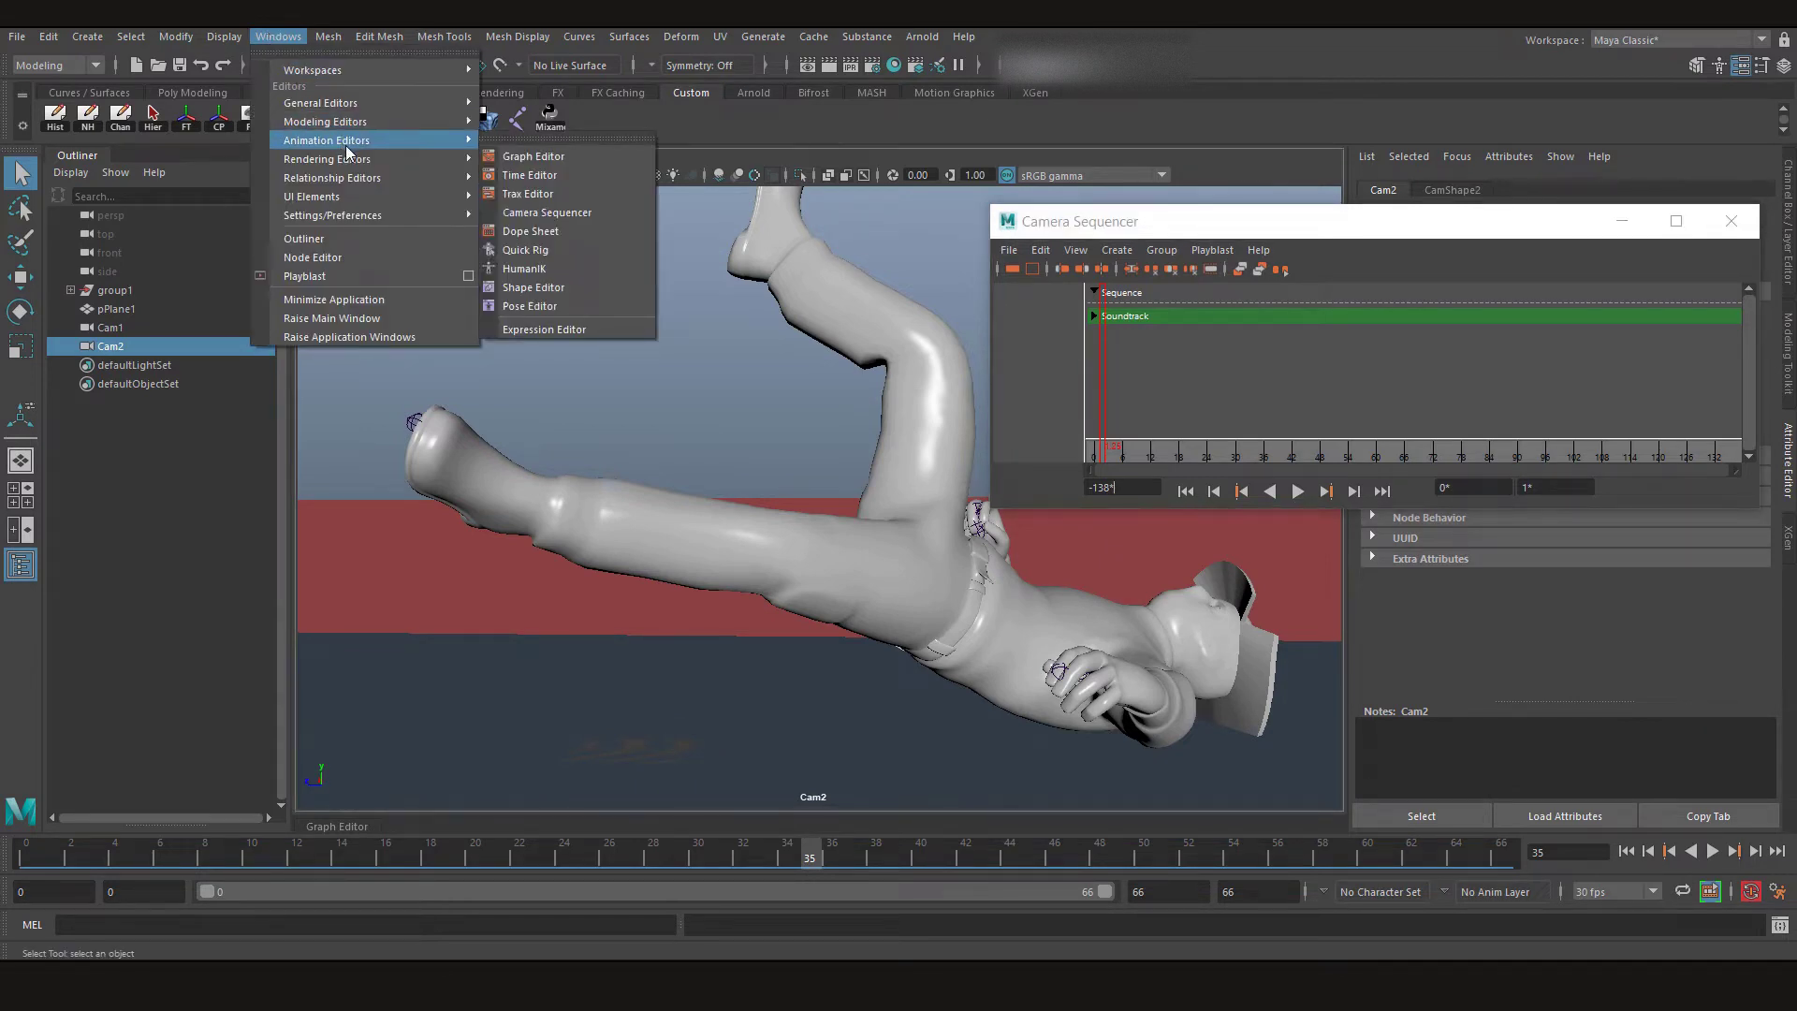
pyautogui.click(530, 216)
pyautogui.moveTo(1229, 230); pyautogui.dragTo(1246, 277)
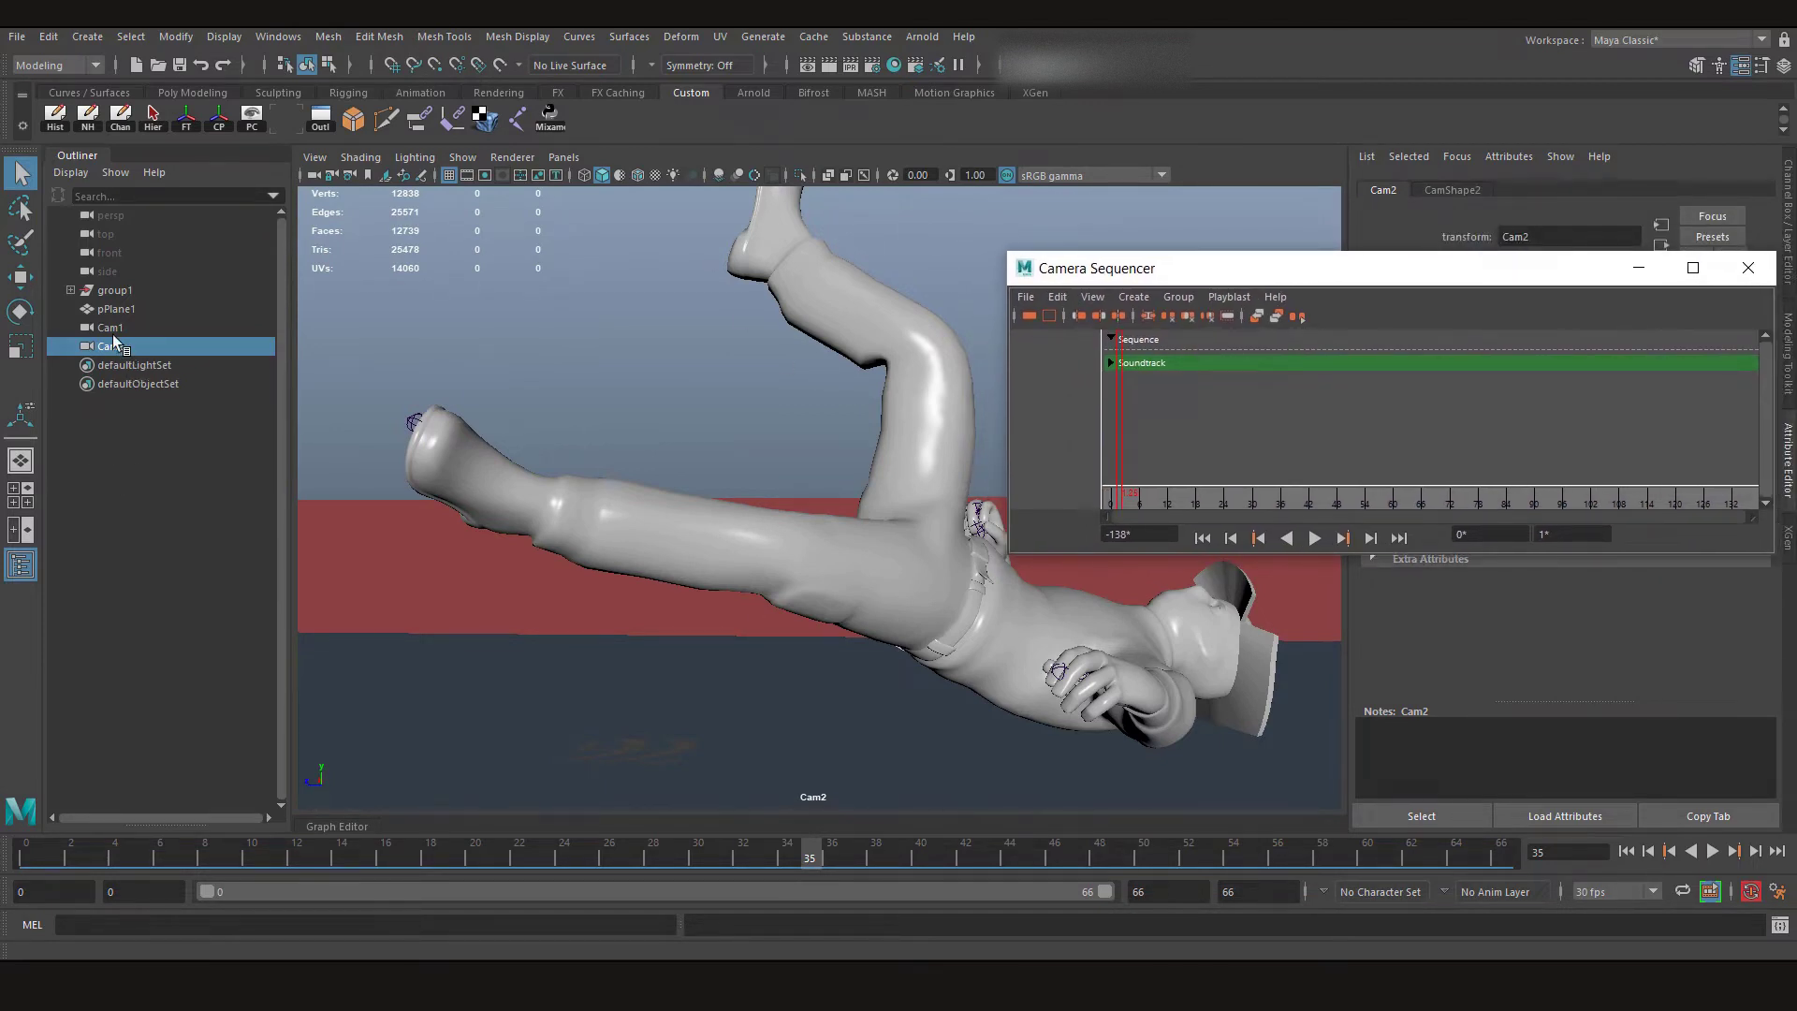
# Look through and select Cam1, then open the Camera Sequencer's Create Shot option box
pyautogui.click(563, 156)
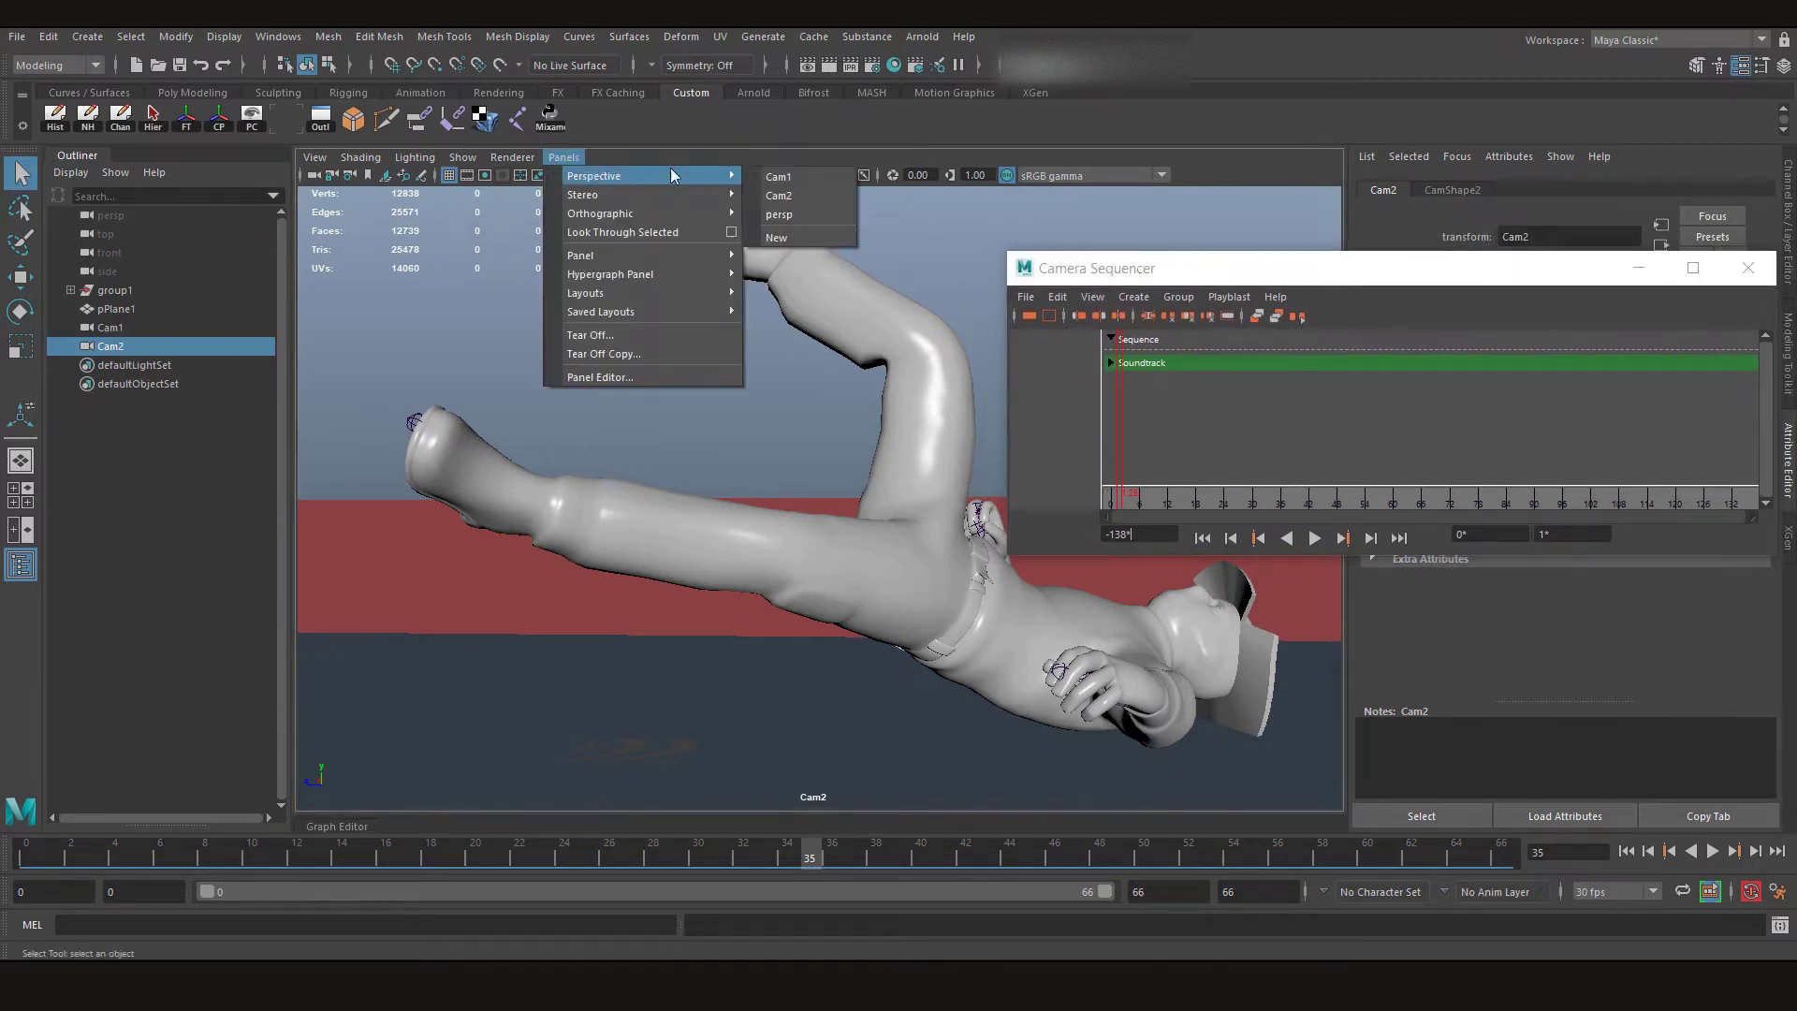
pyautogui.click(806, 173)
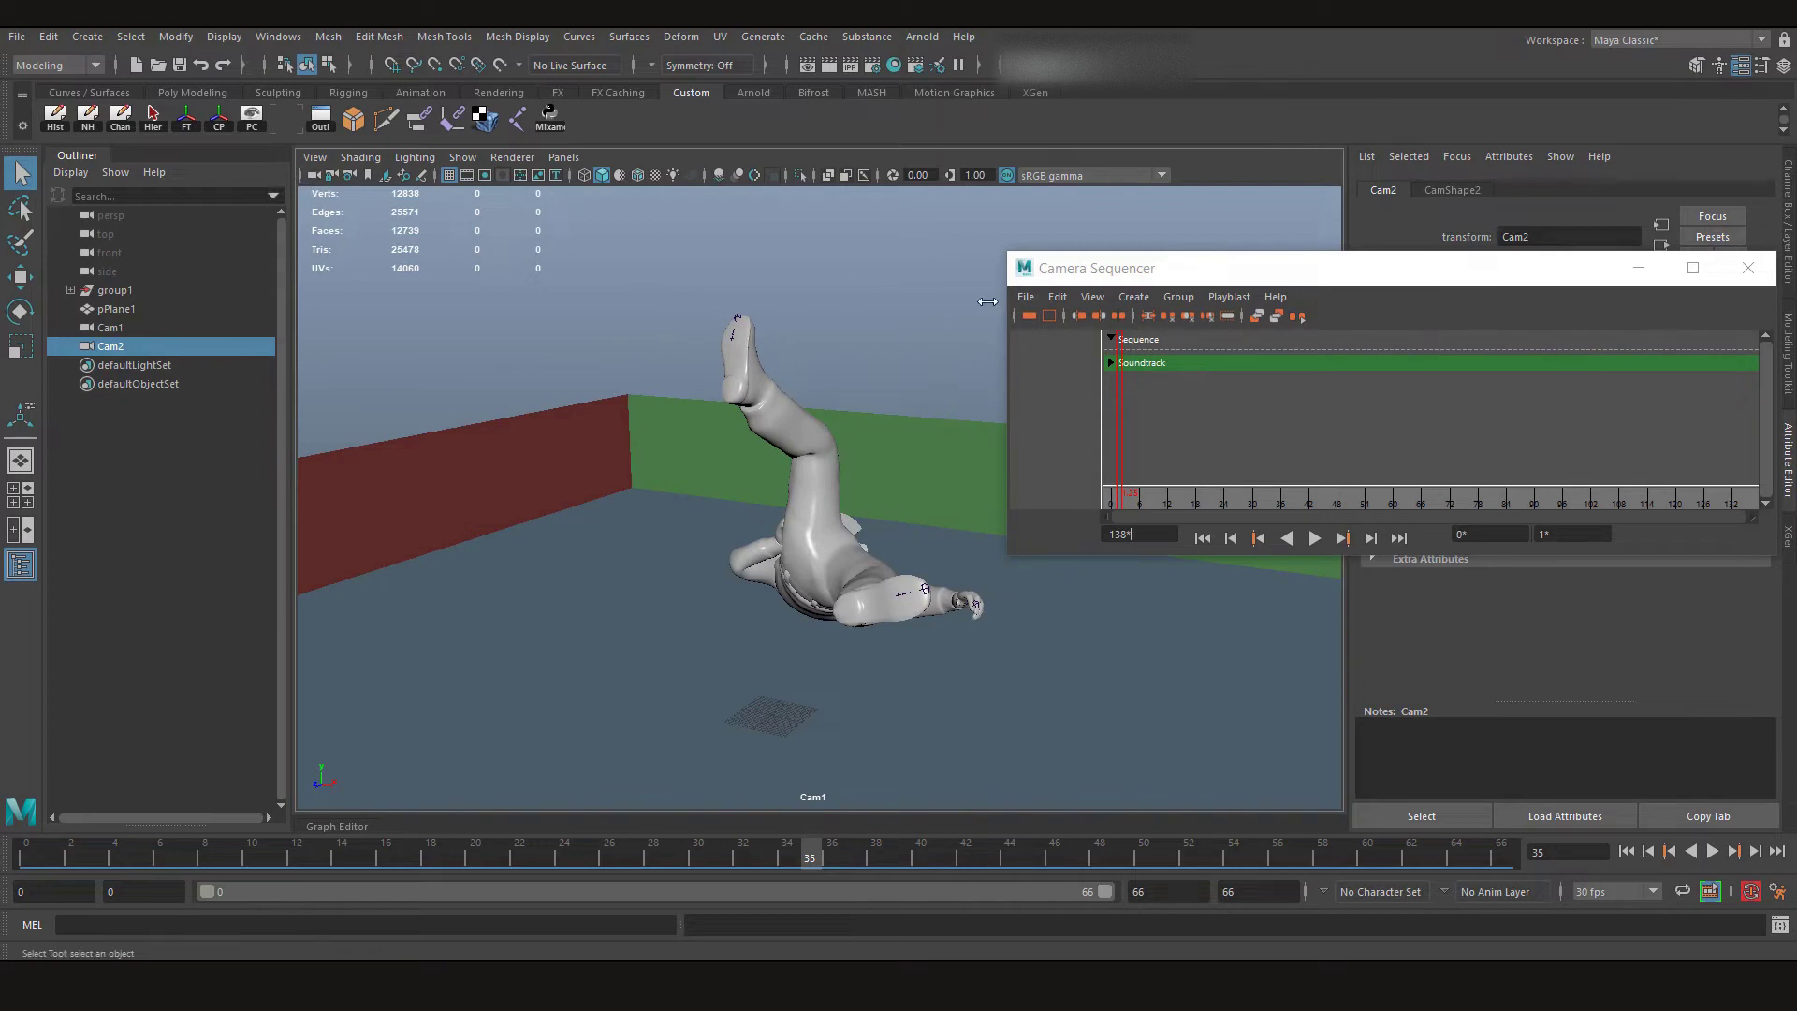
pyautogui.click(313, 175)
pyautogui.moveTo(1189, 267); pyautogui.dragTo(1157, 404)
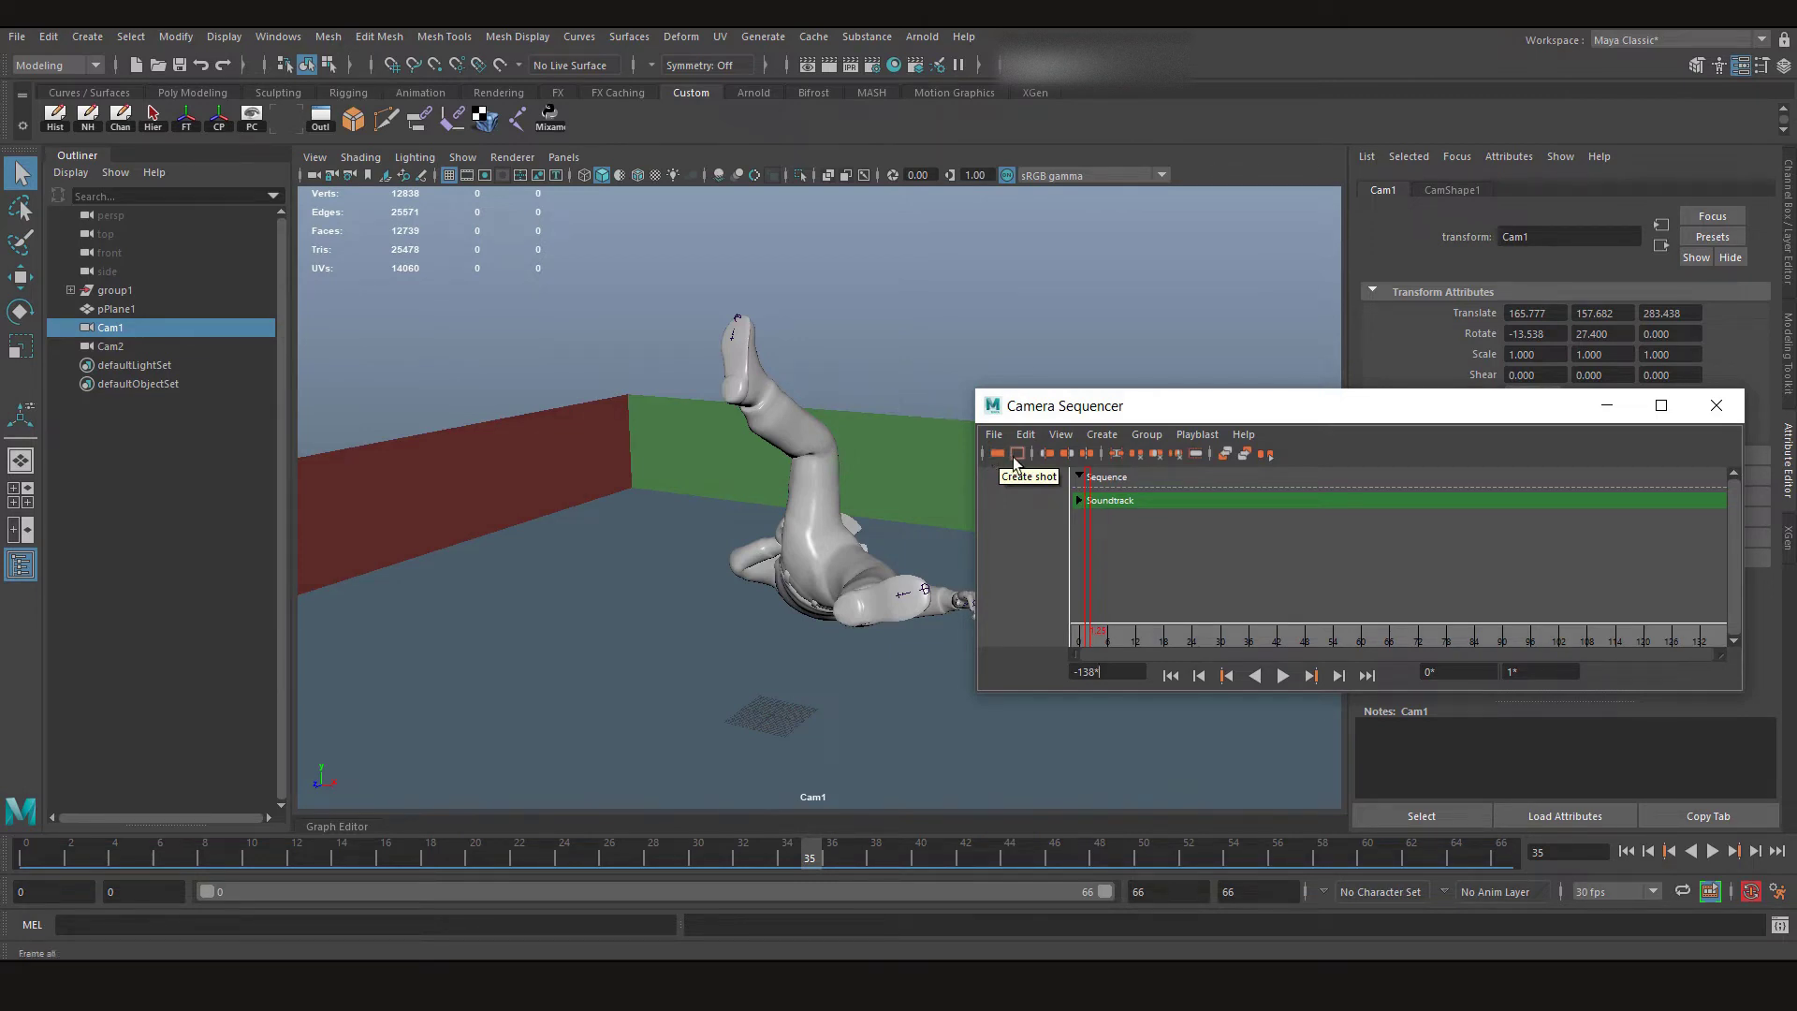
pyautogui.click(994, 435)
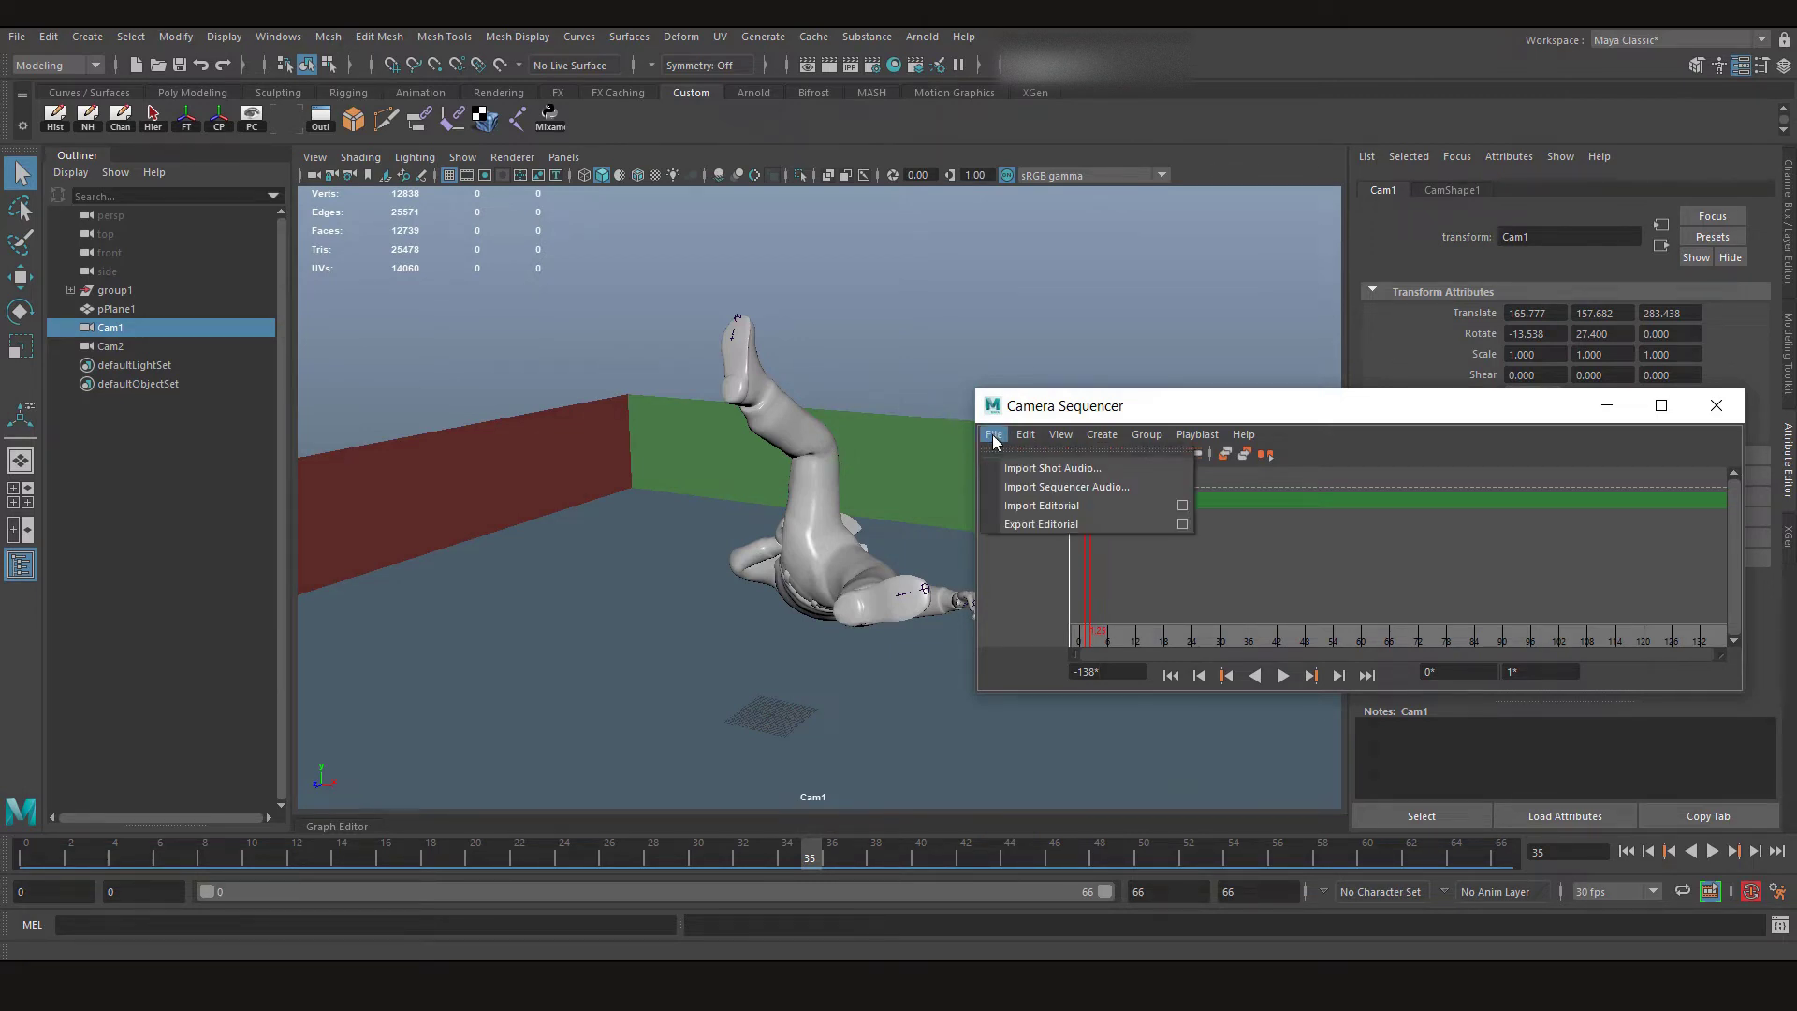
pyautogui.moveTo(1110, 434)
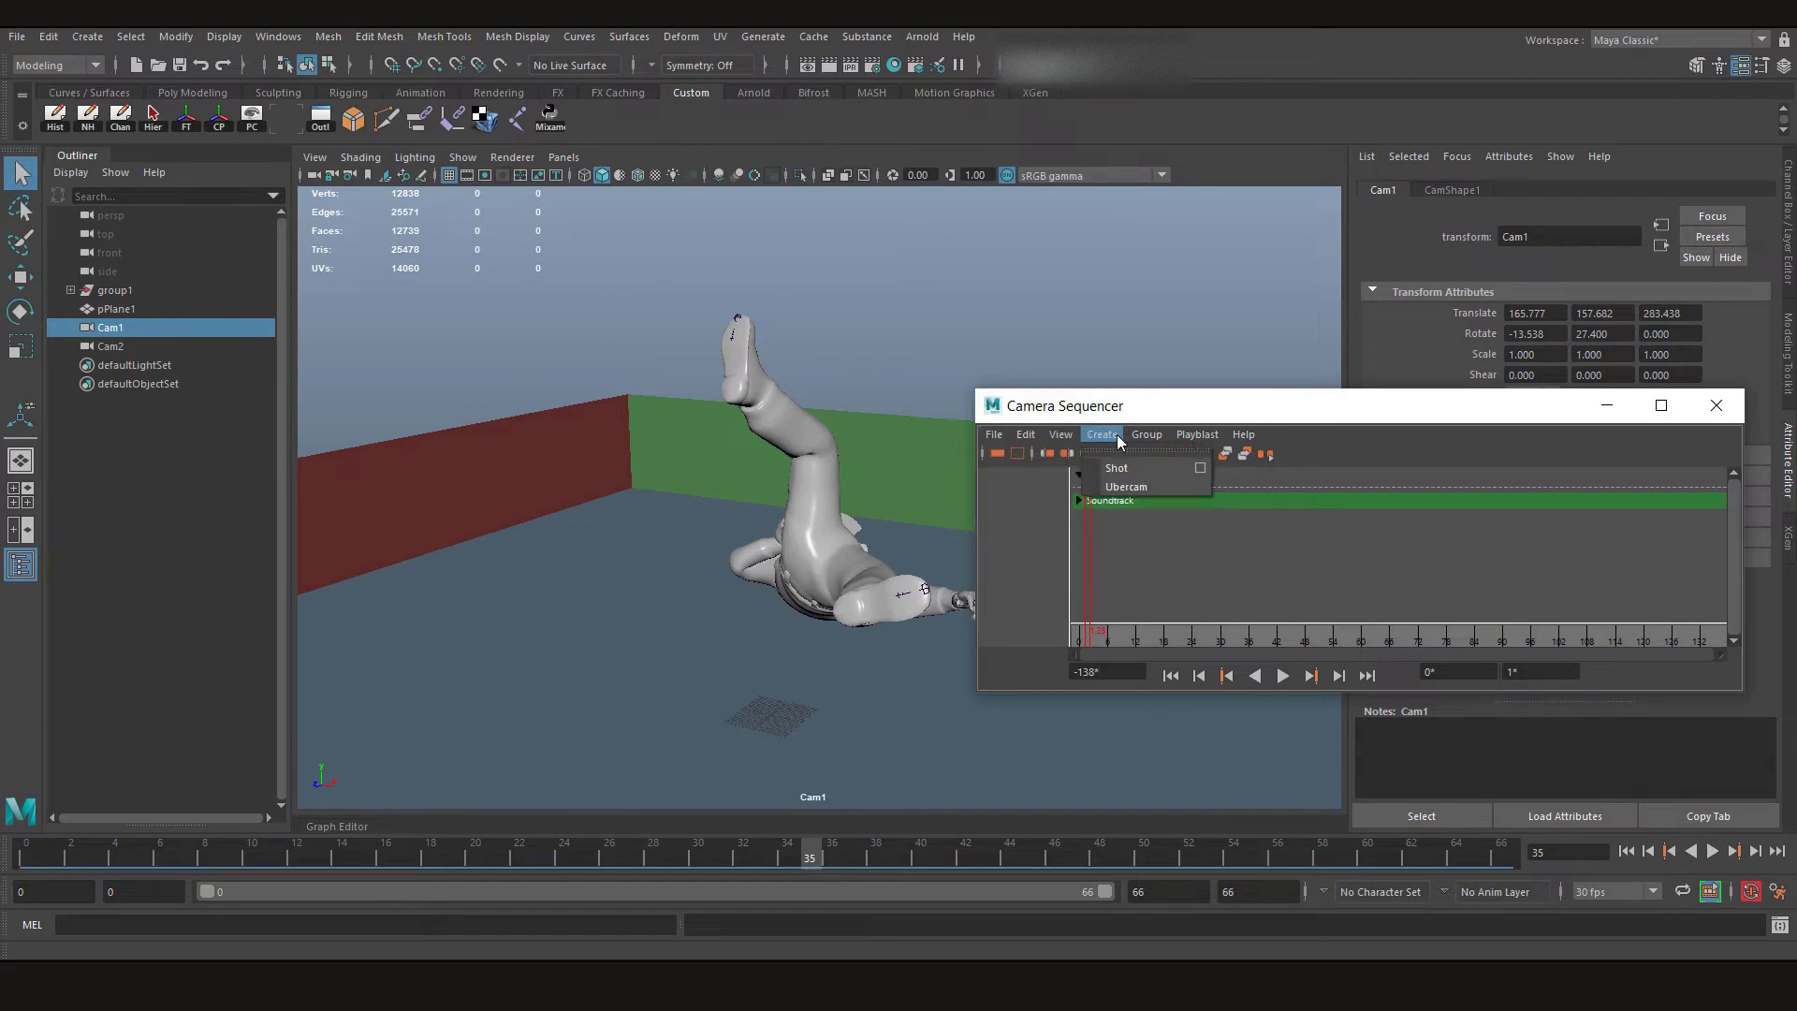
pyautogui.click(1198, 471)
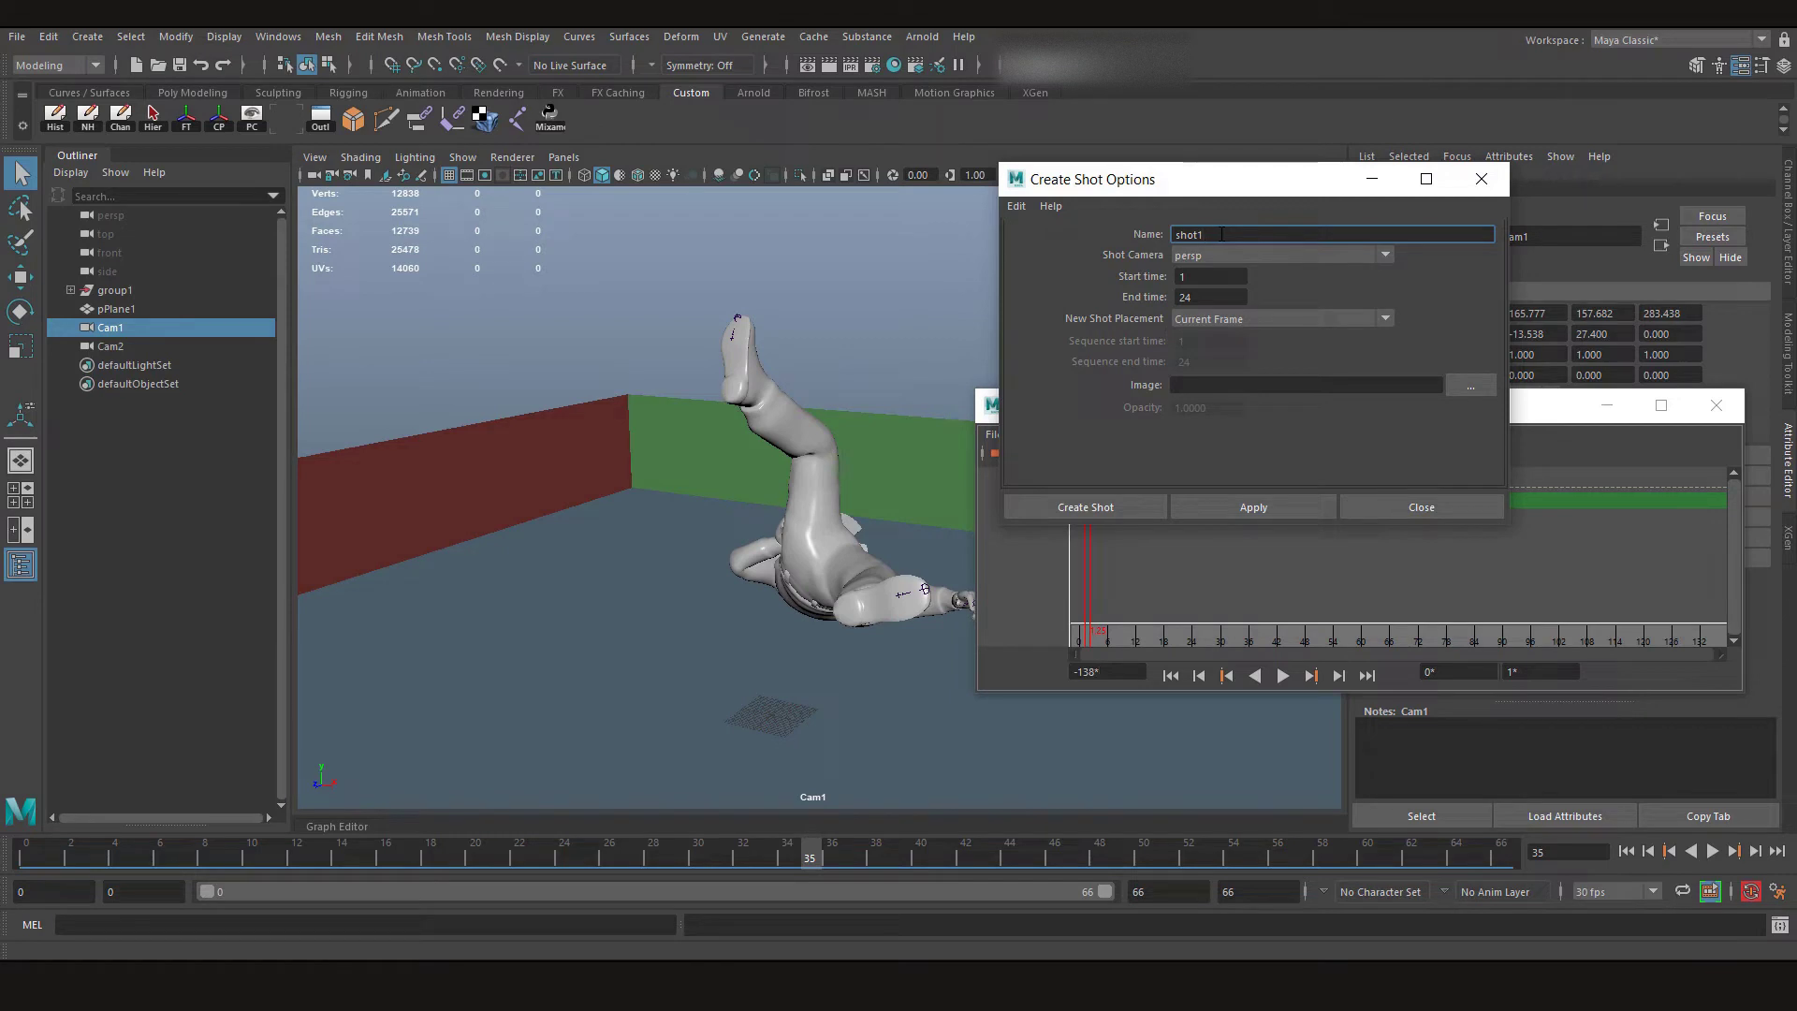
# Create shot1 on Cam1 with end time 40, then scrub through it
pyautogui.click(1192, 256)
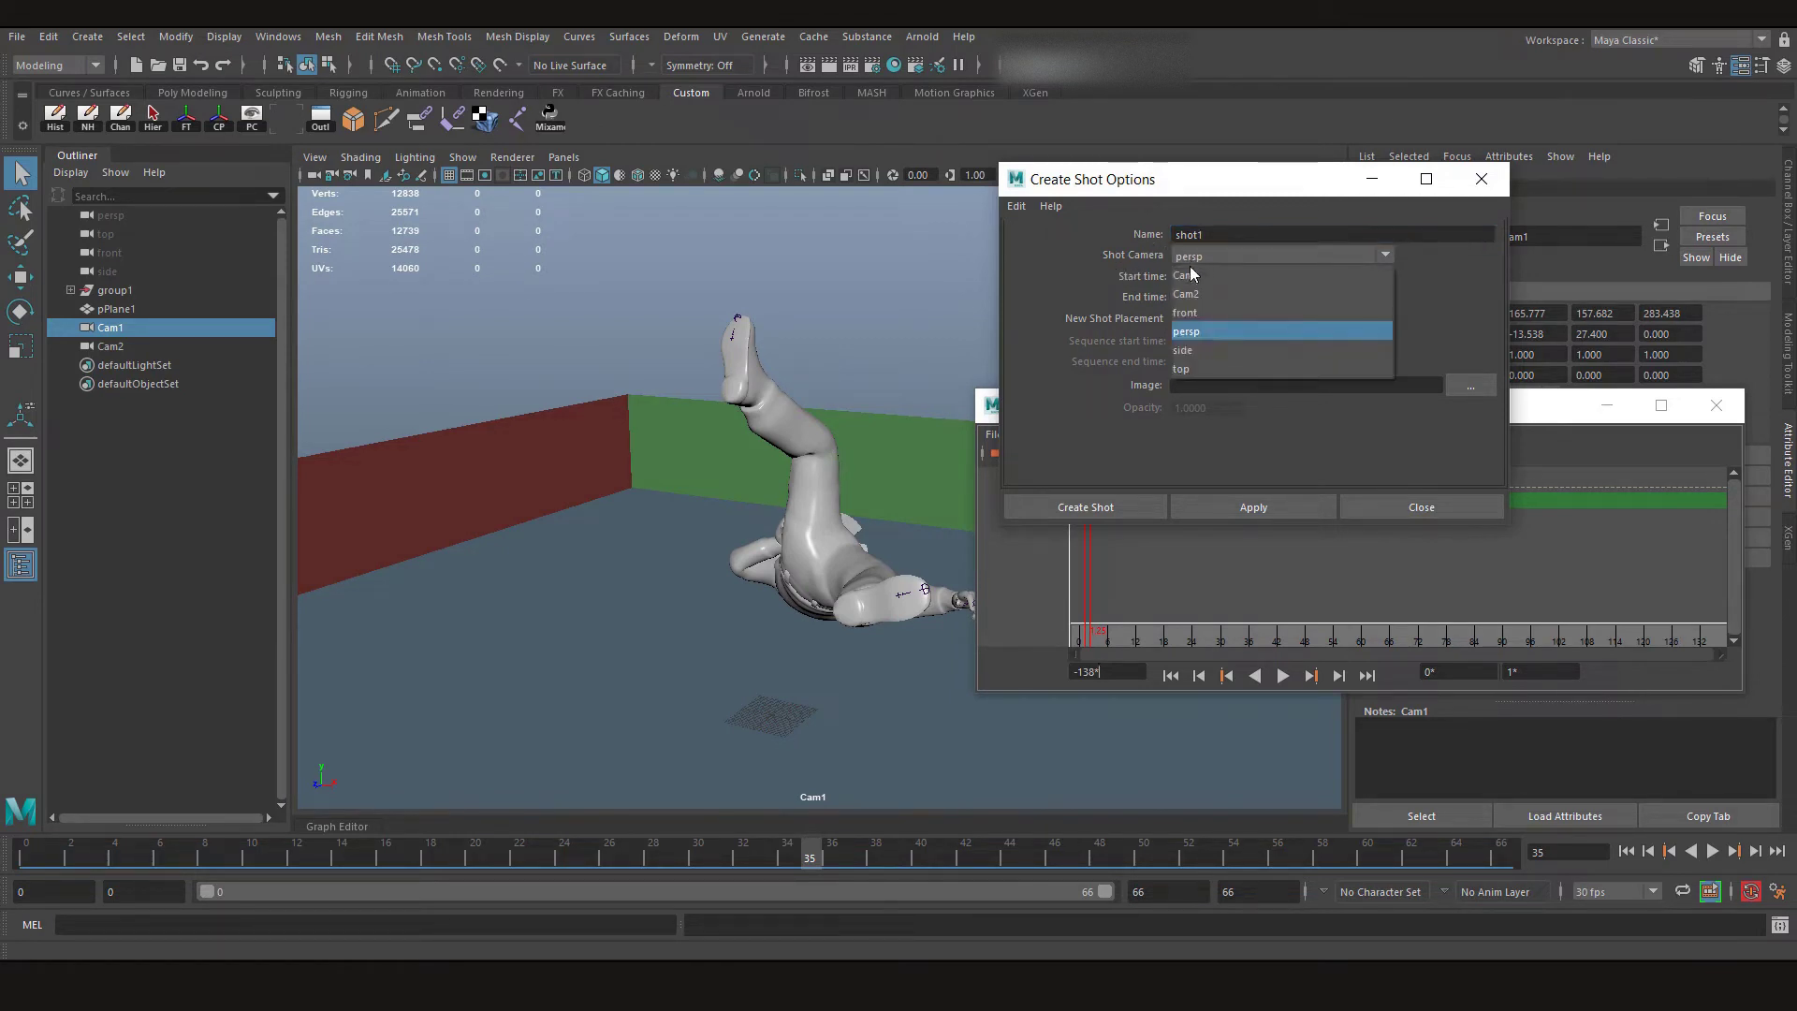
pyautogui.click(1194, 274)
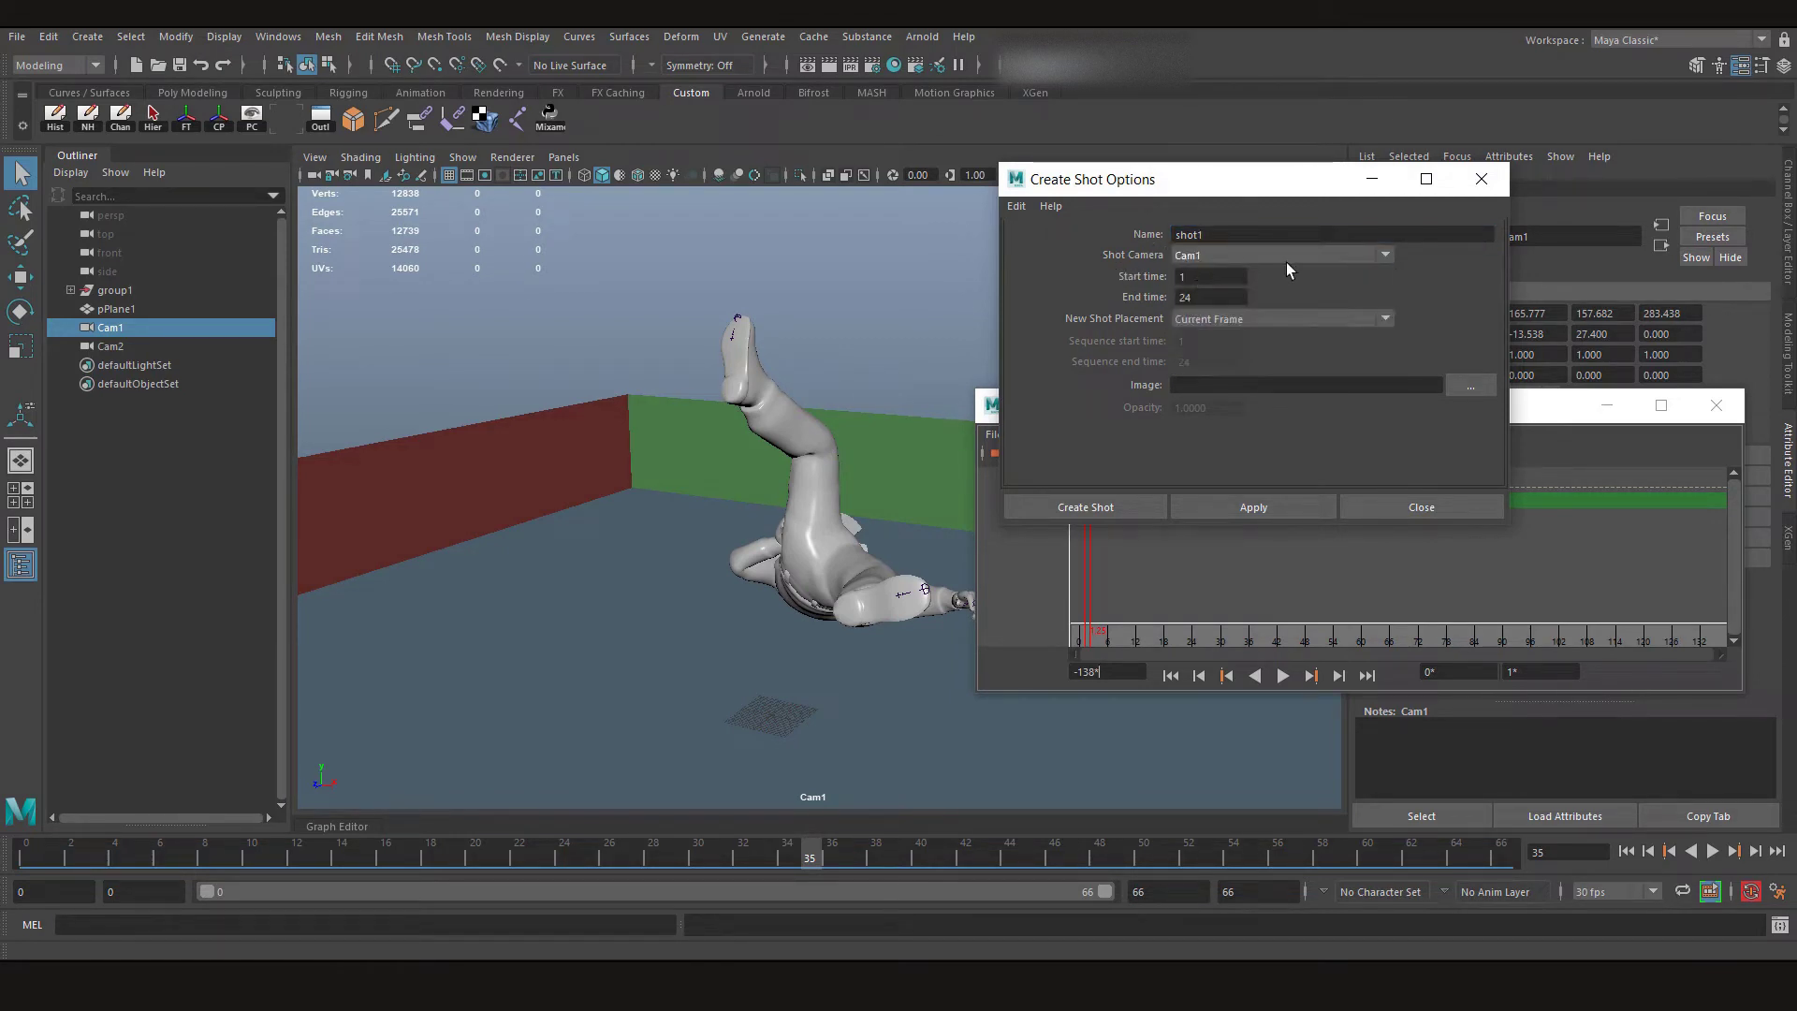
pyautogui.click(1212, 295)
pyautogui.write('40')
pyautogui.click(1094, 508)
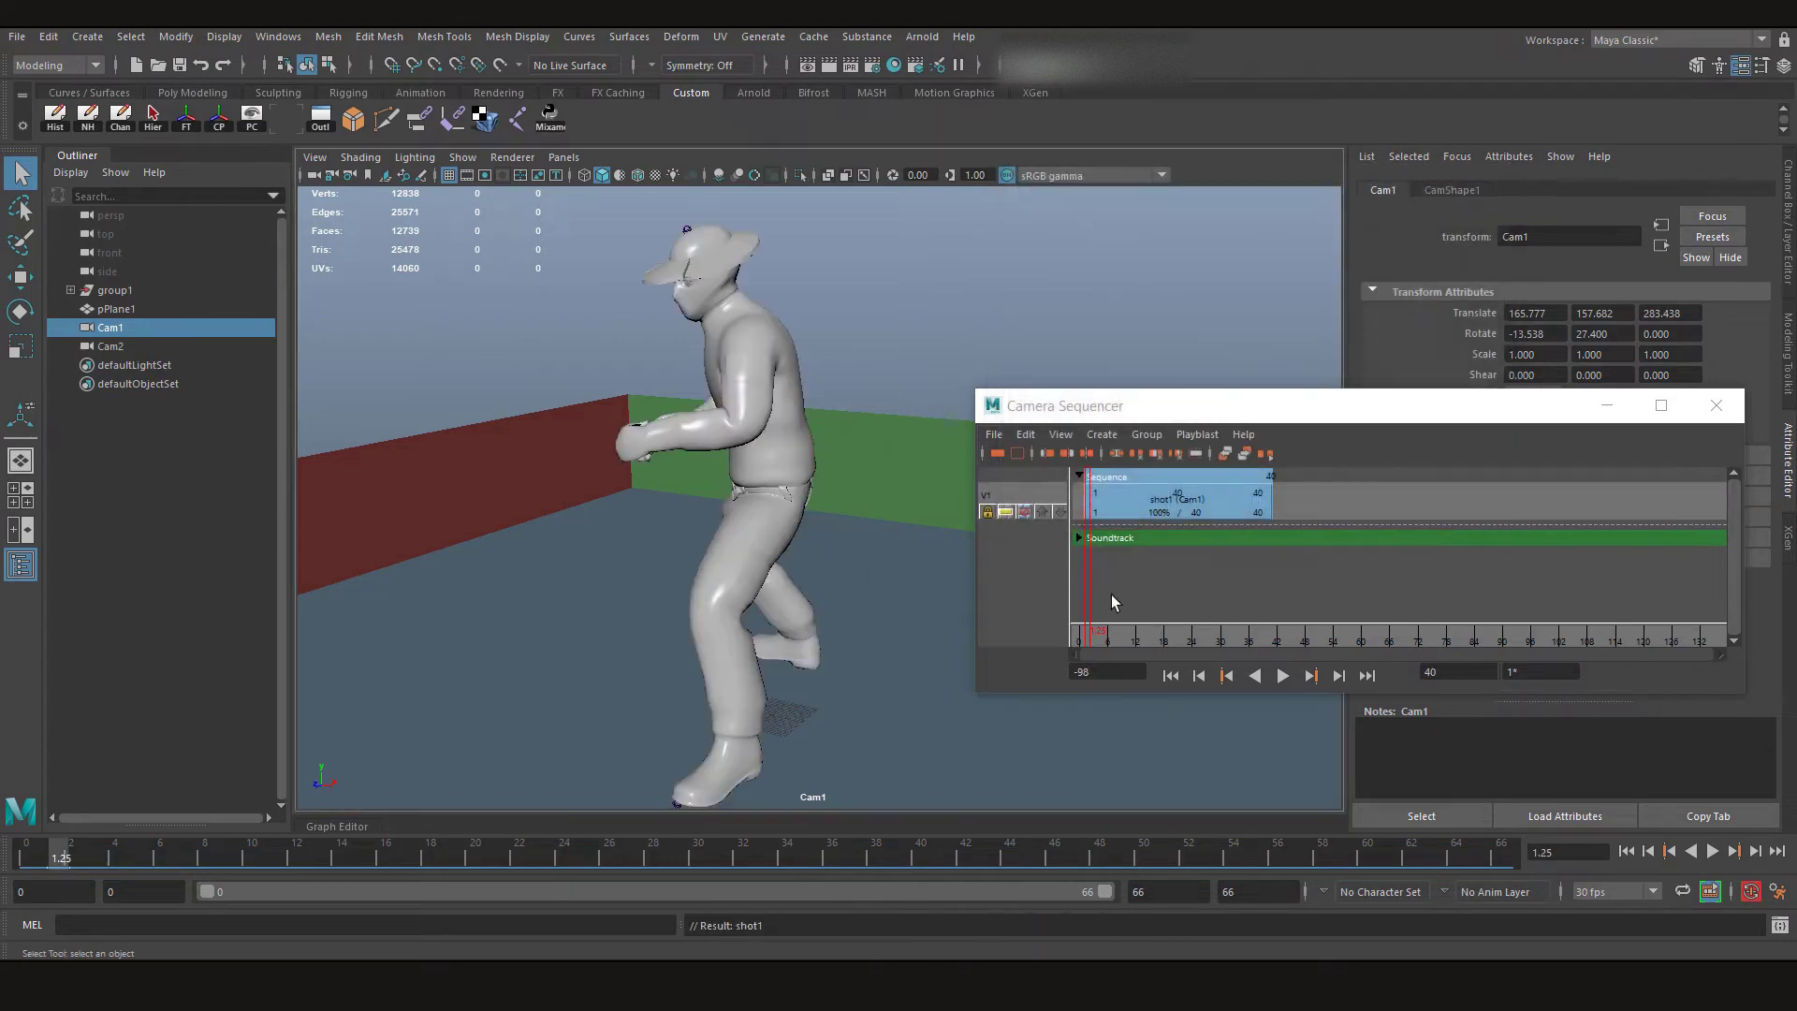
pyautogui.moveTo(1088, 643); pyautogui.dragTo(1236, 645)
pyautogui.moveTo(1236, 646); pyautogui.dragTo(1168, 646)
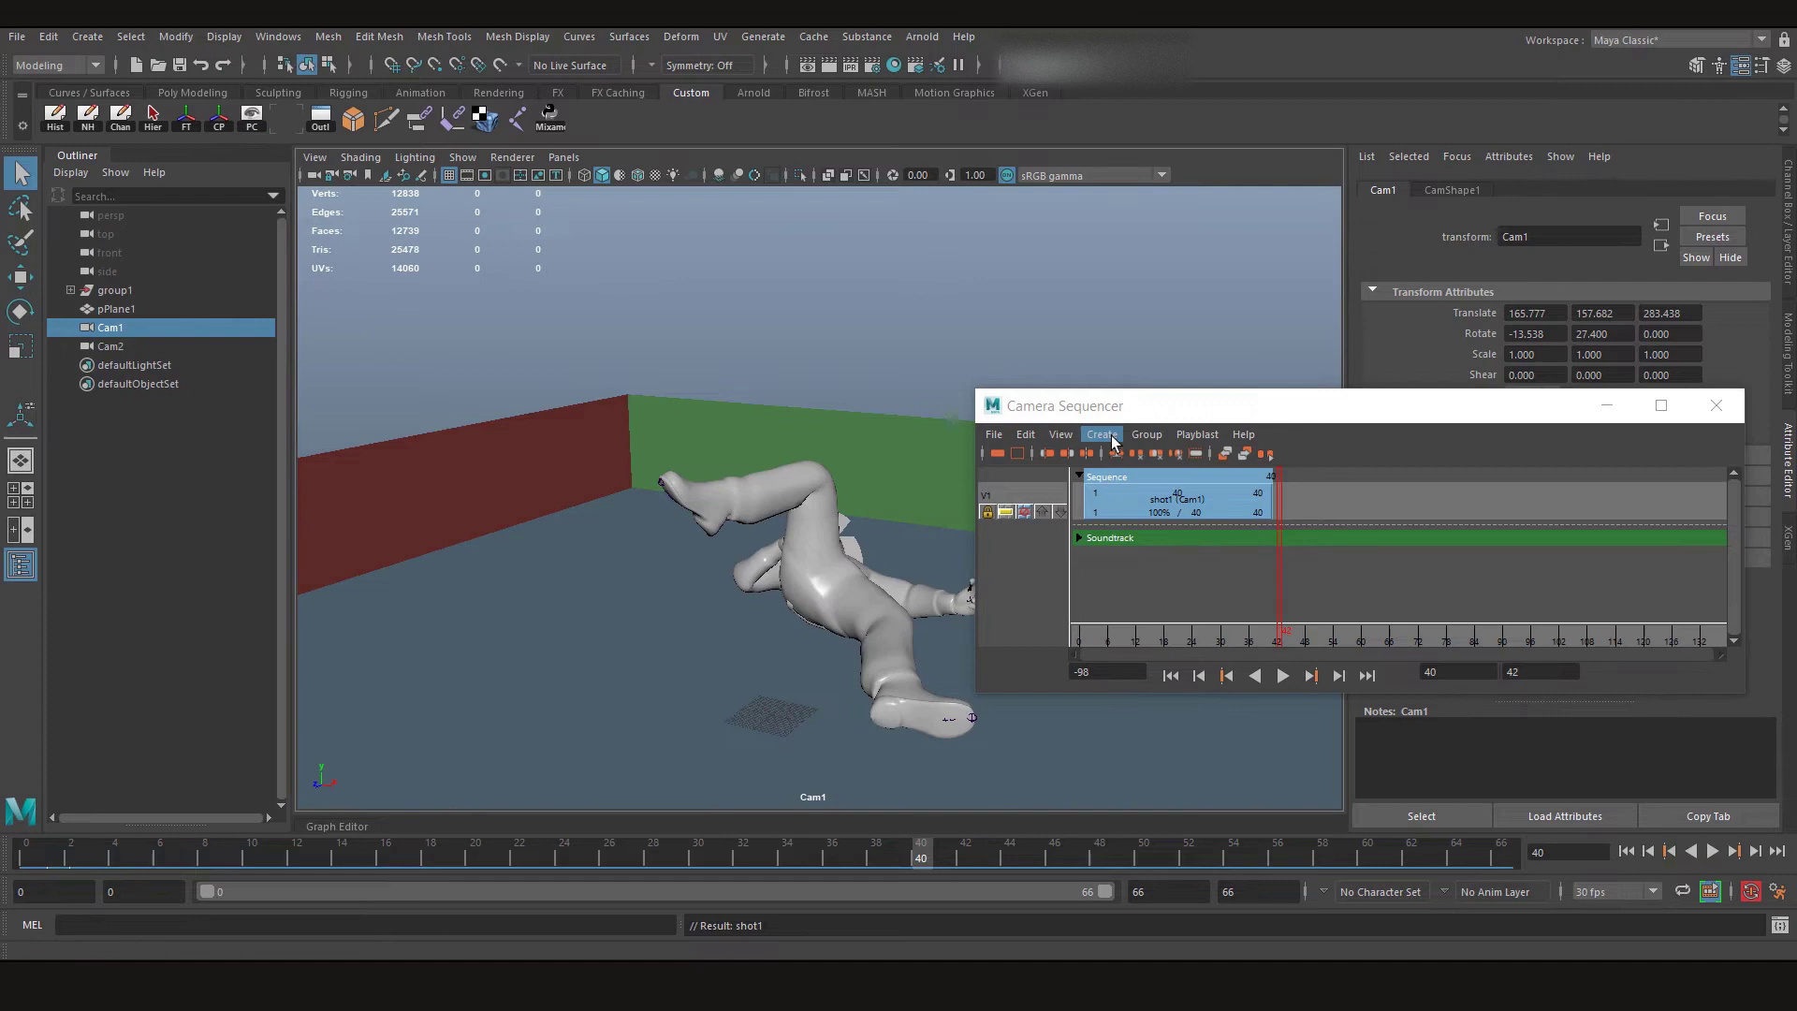
# Create shot2 on Cam2 spanning frames 15 to 66
pyautogui.click(1114, 442)
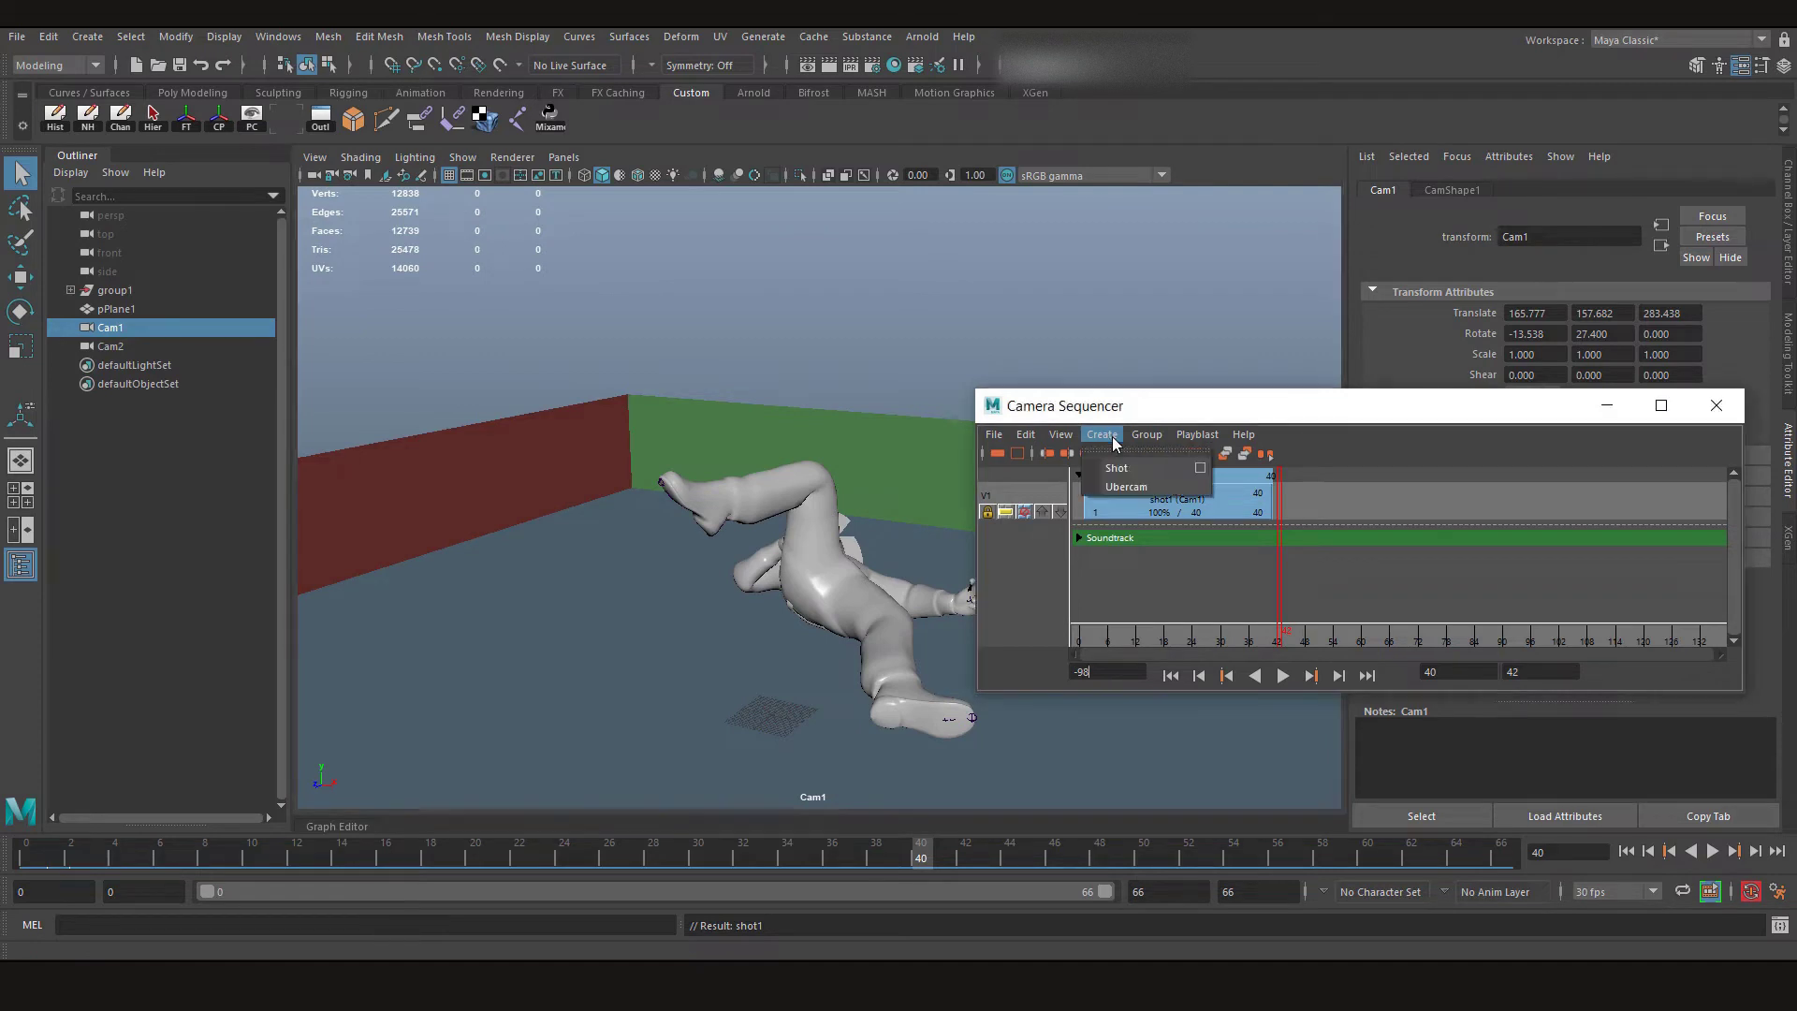
pyautogui.click(1201, 473)
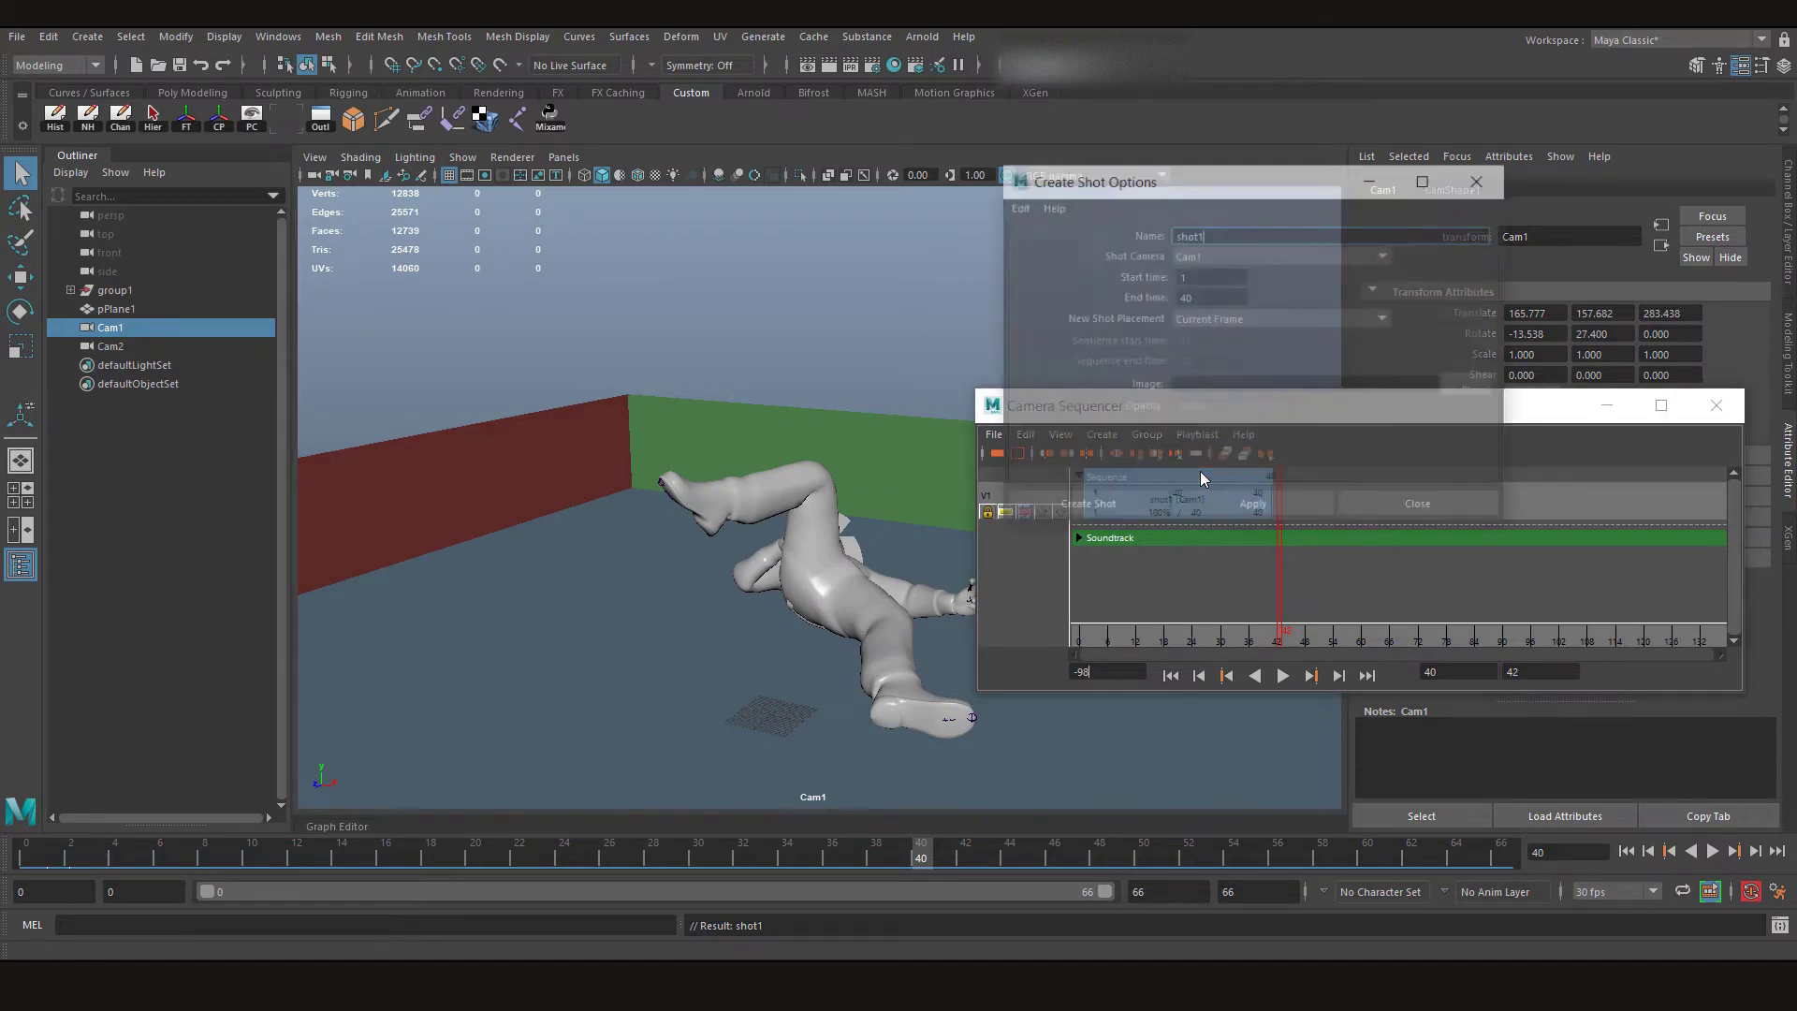
pyautogui.click(1204, 252)
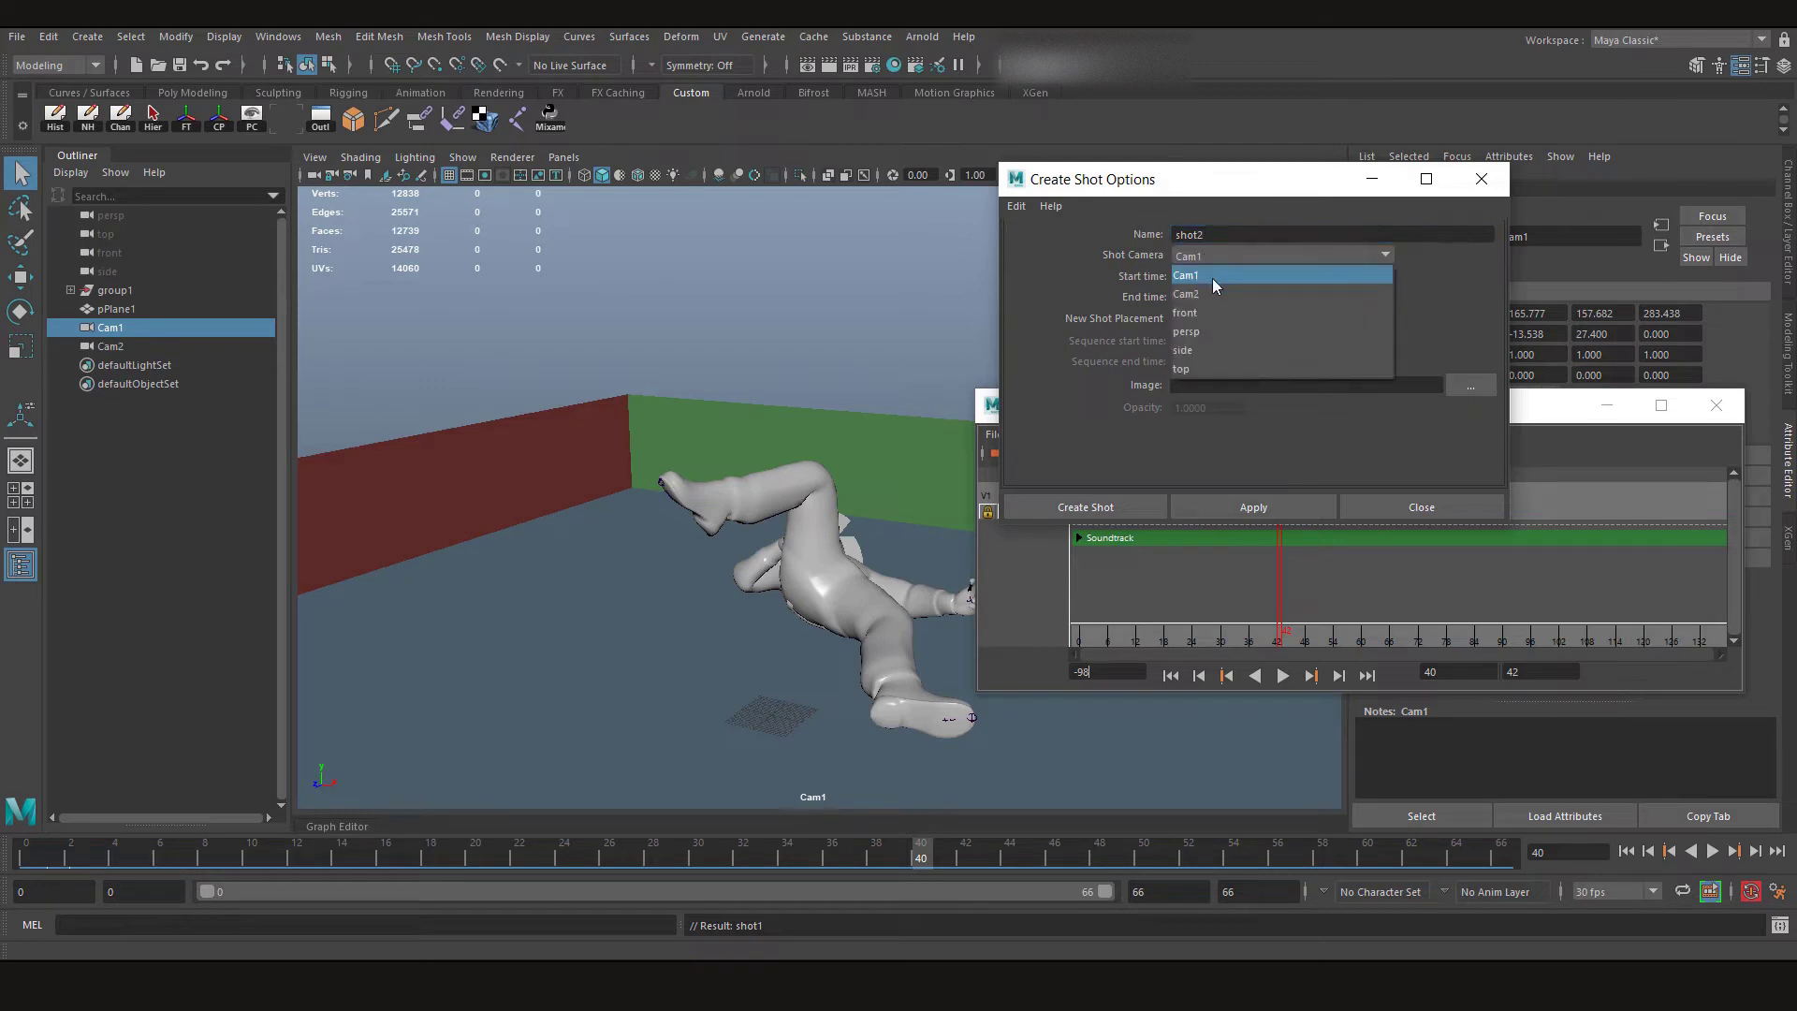
pyautogui.click(1187, 294)
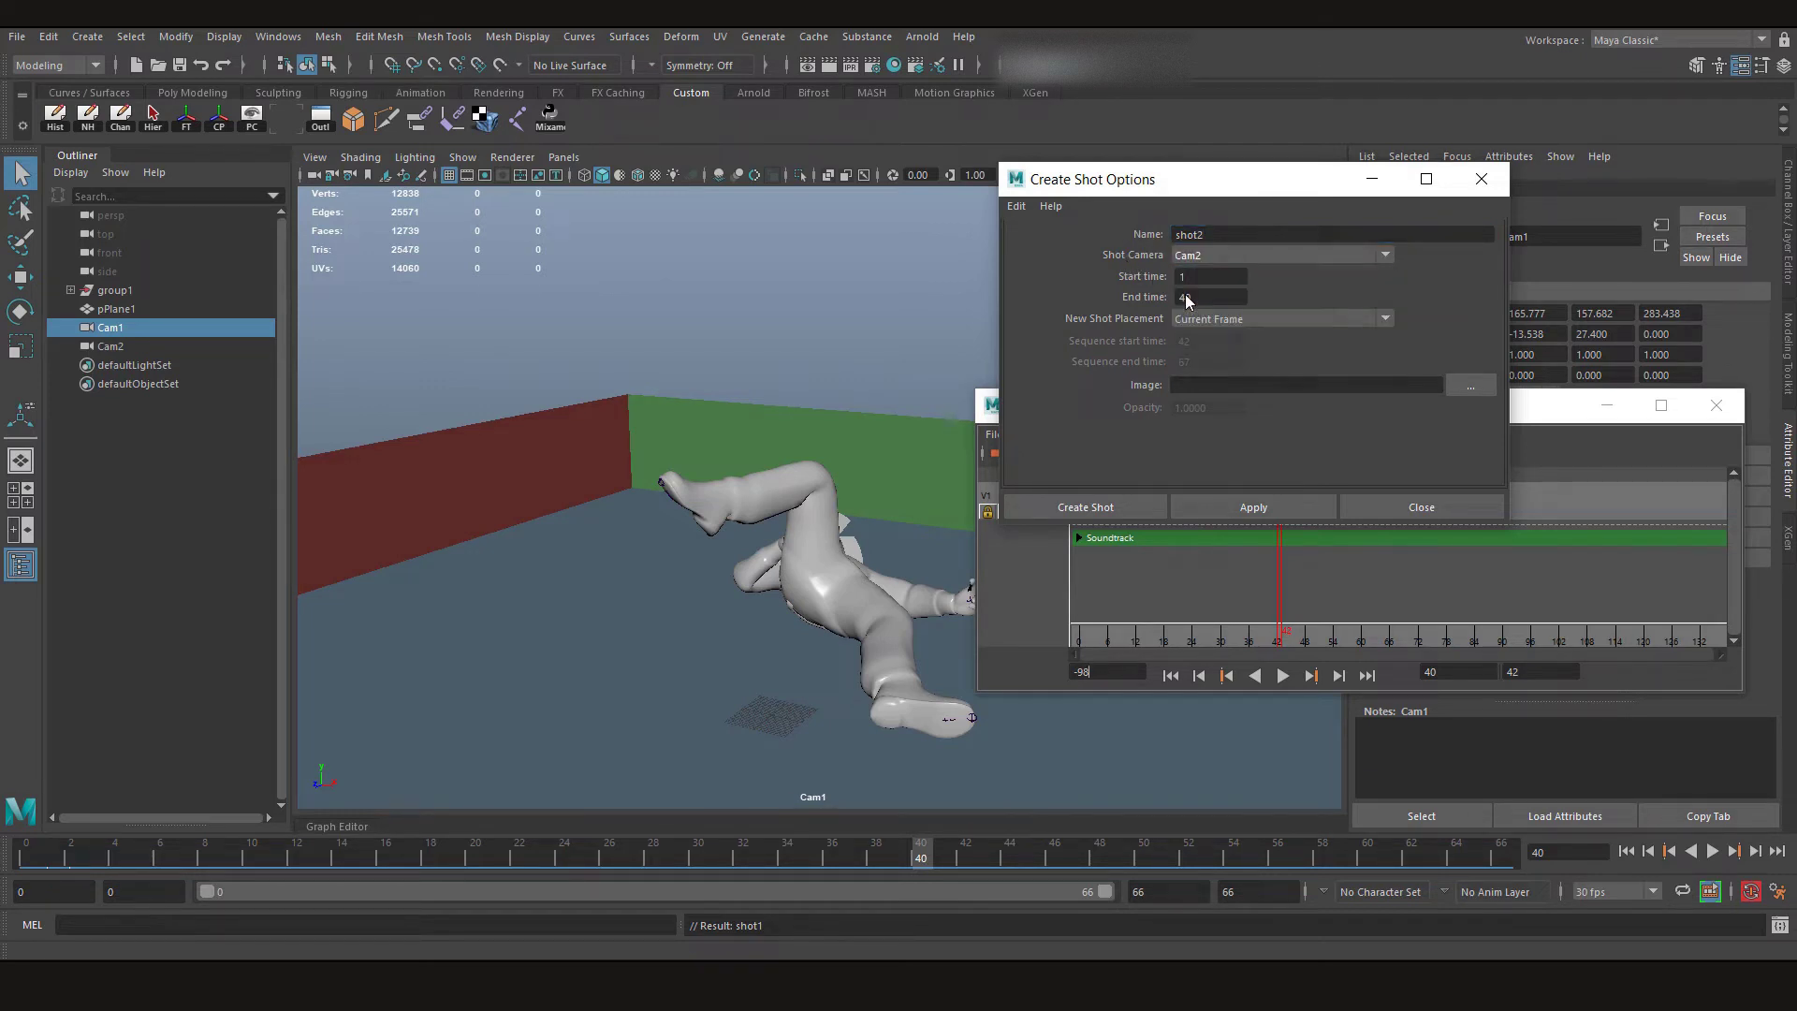
pyautogui.press('Tab')
pyautogui.write('15')
pyautogui.click(1175, 297)
pyautogui.doubleClick(1177, 298)
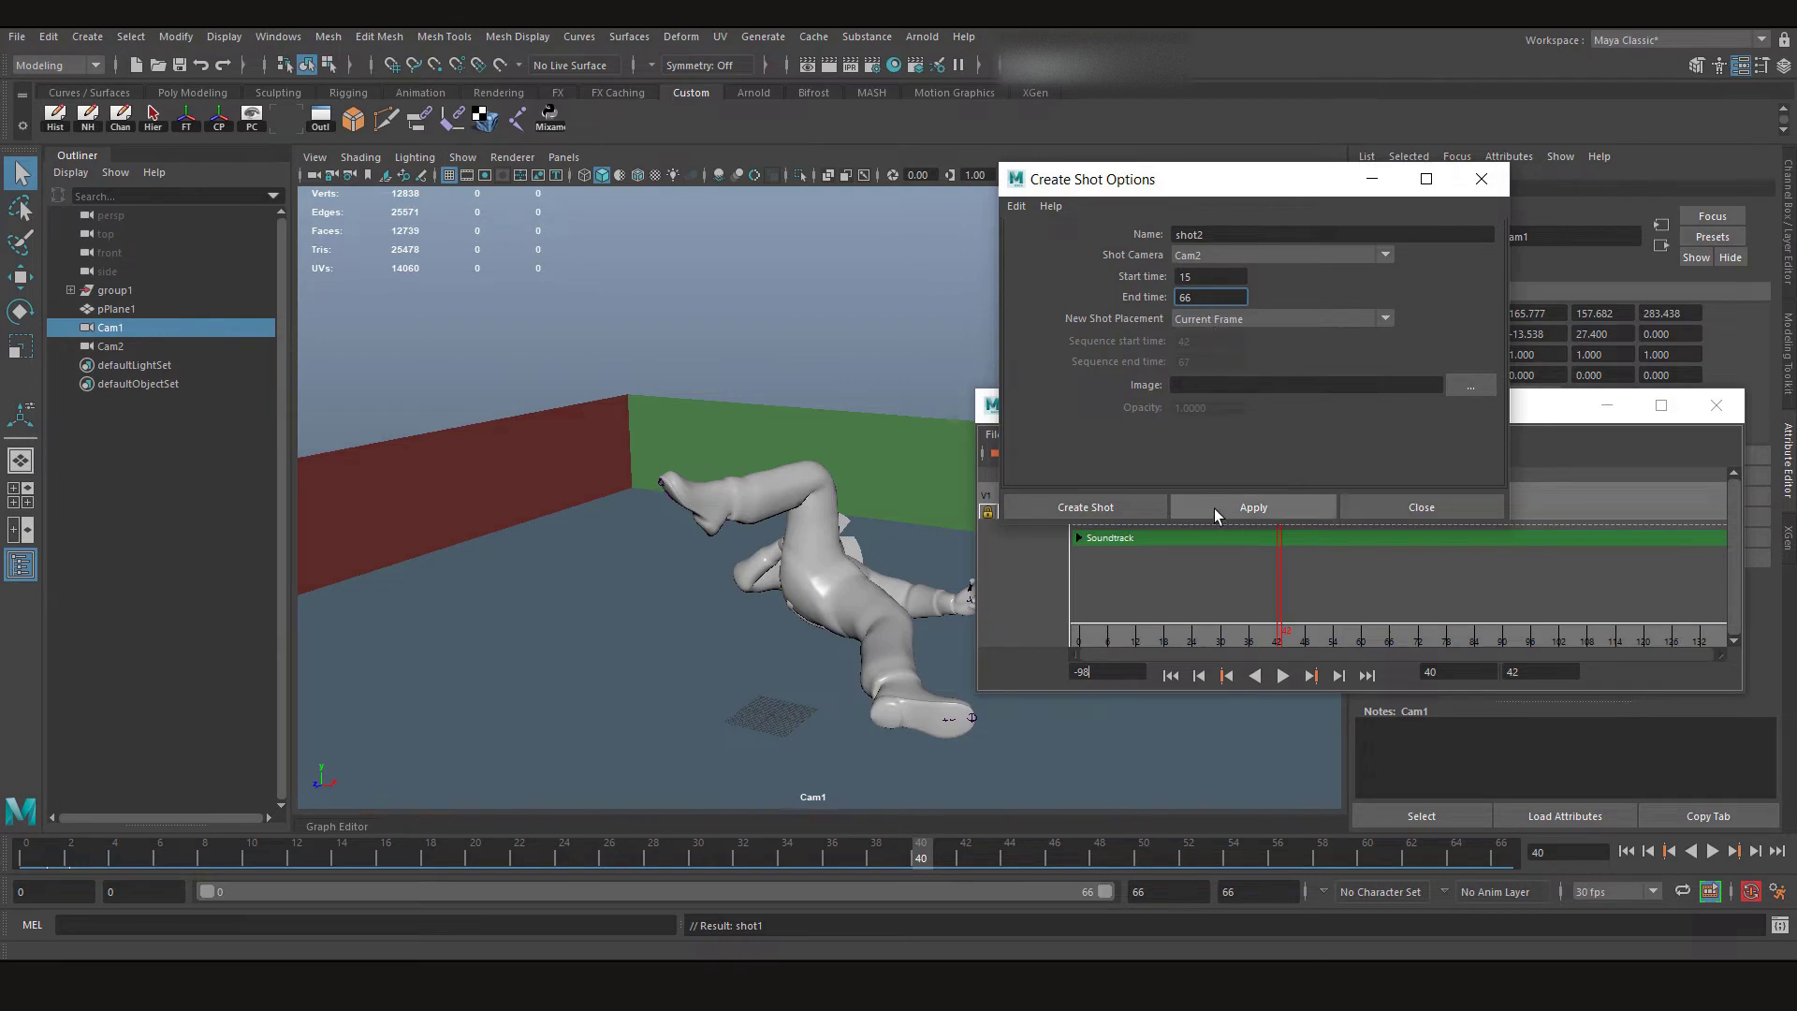
pyautogui.click(1122, 504)
# Scrub back and forth across the shot1–shot2 cut, then marquee-select both shot clips
pyautogui.moveTo(1312, 635)
pyautogui.mouseDown()
pyautogui.moveTo(1089, 616)
pyautogui.moveTo(1299, 642)
pyautogui.moveTo(1284, 637)
pyautogui.mouseUp()
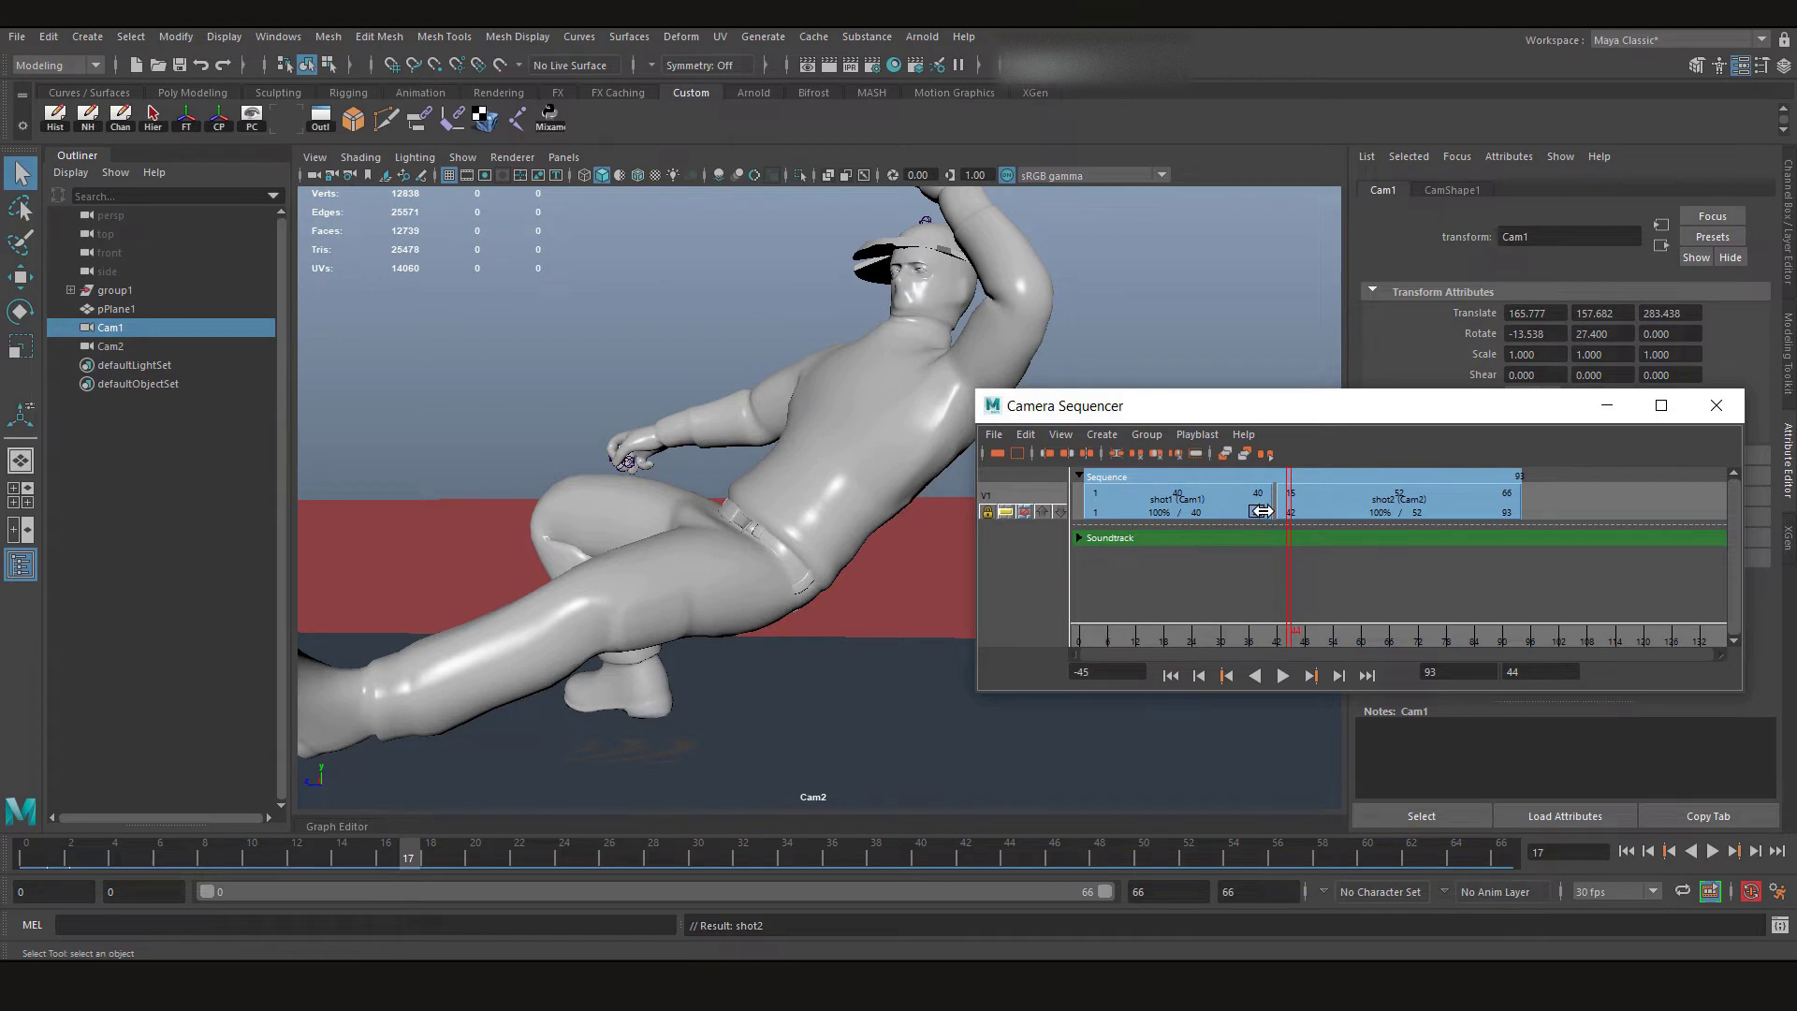
pyautogui.moveTo(1284, 637)
pyautogui.mouseDown()
pyautogui.moveTo(1076, 633)
pyautogui.moveTo(1285, 642)
pyautogui.mouseUp()
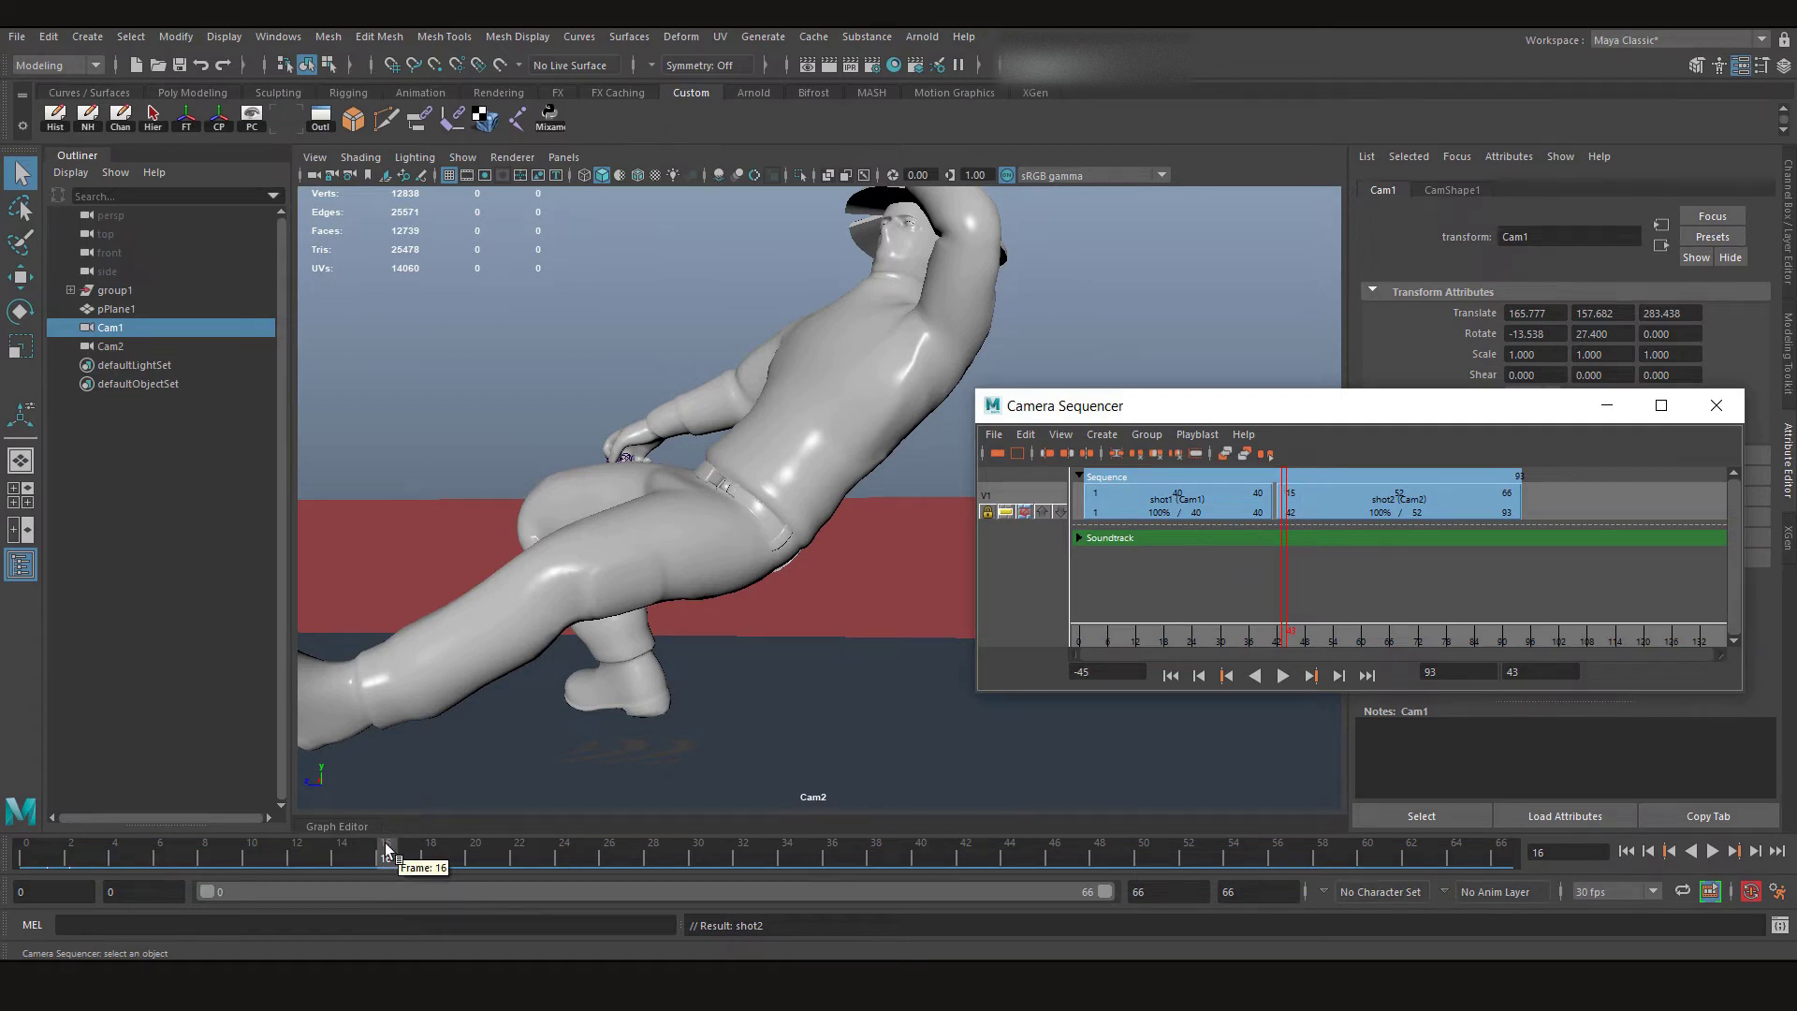
pyautogui.moveTo(1281, 643); pyautogui.dragTo(1275, 642)
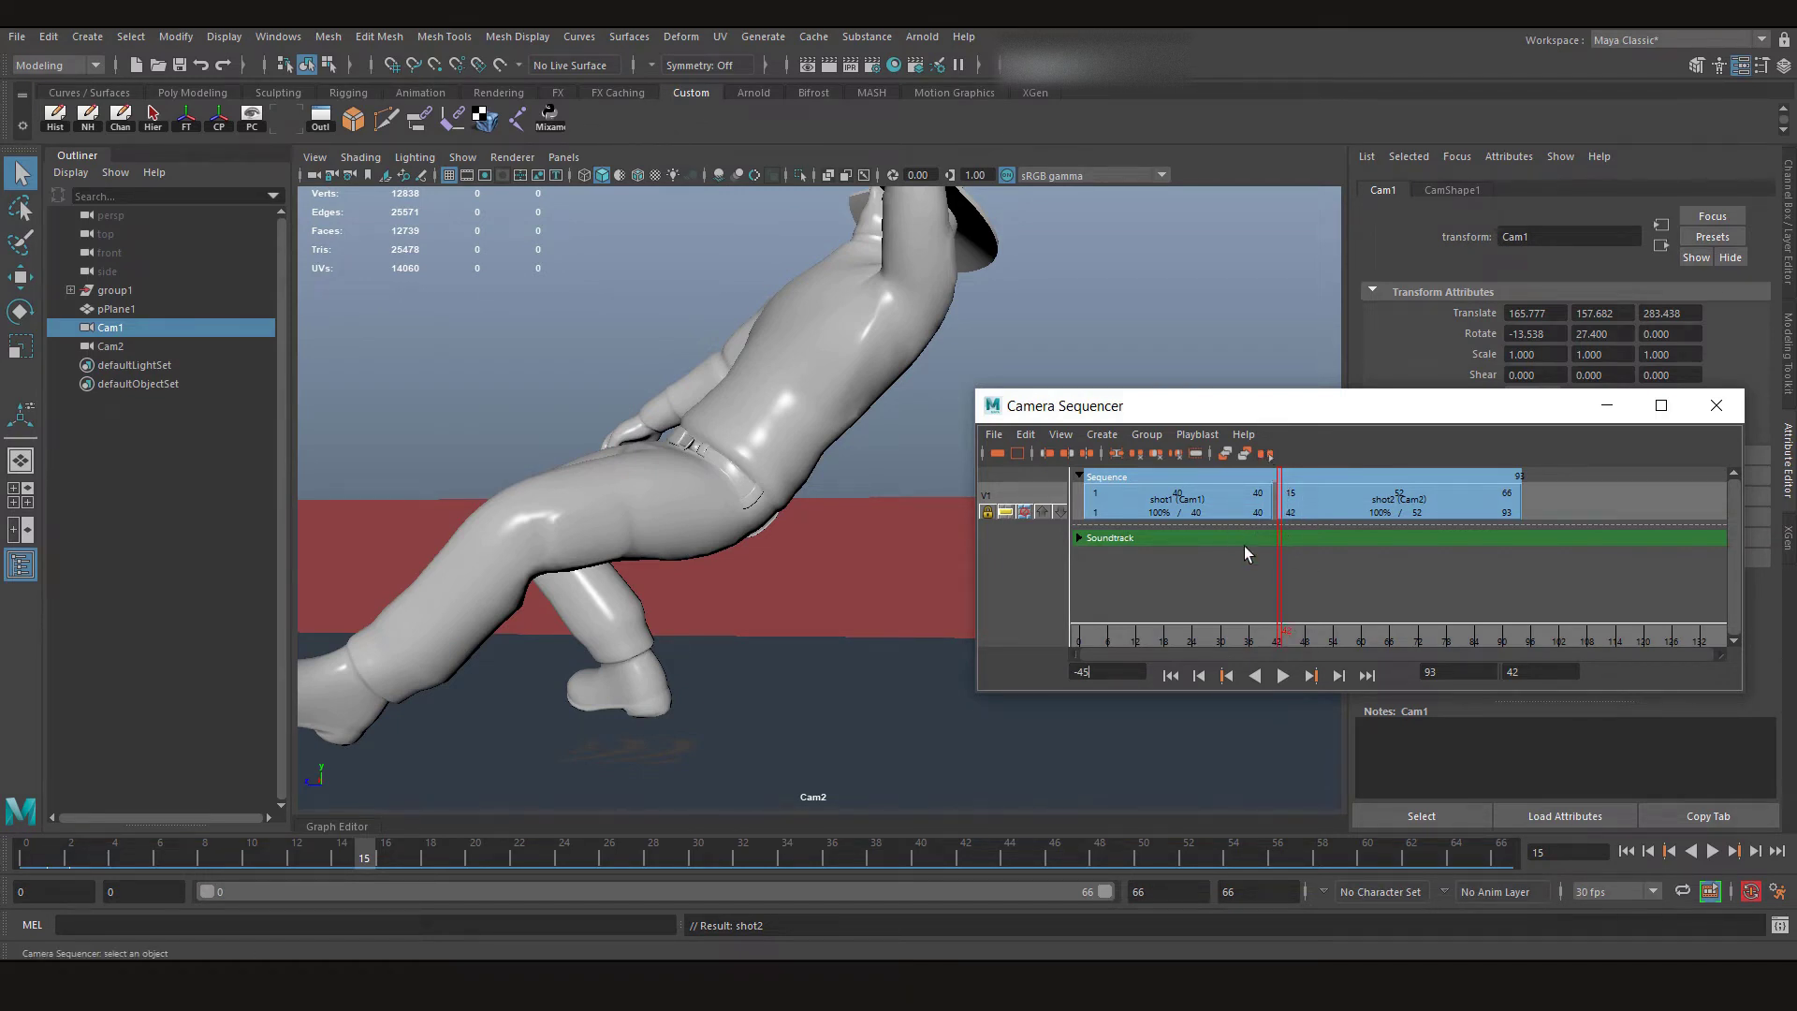
pyautogui.moveTo(1244, 553); pyautogui.dragTo(1299, 508)
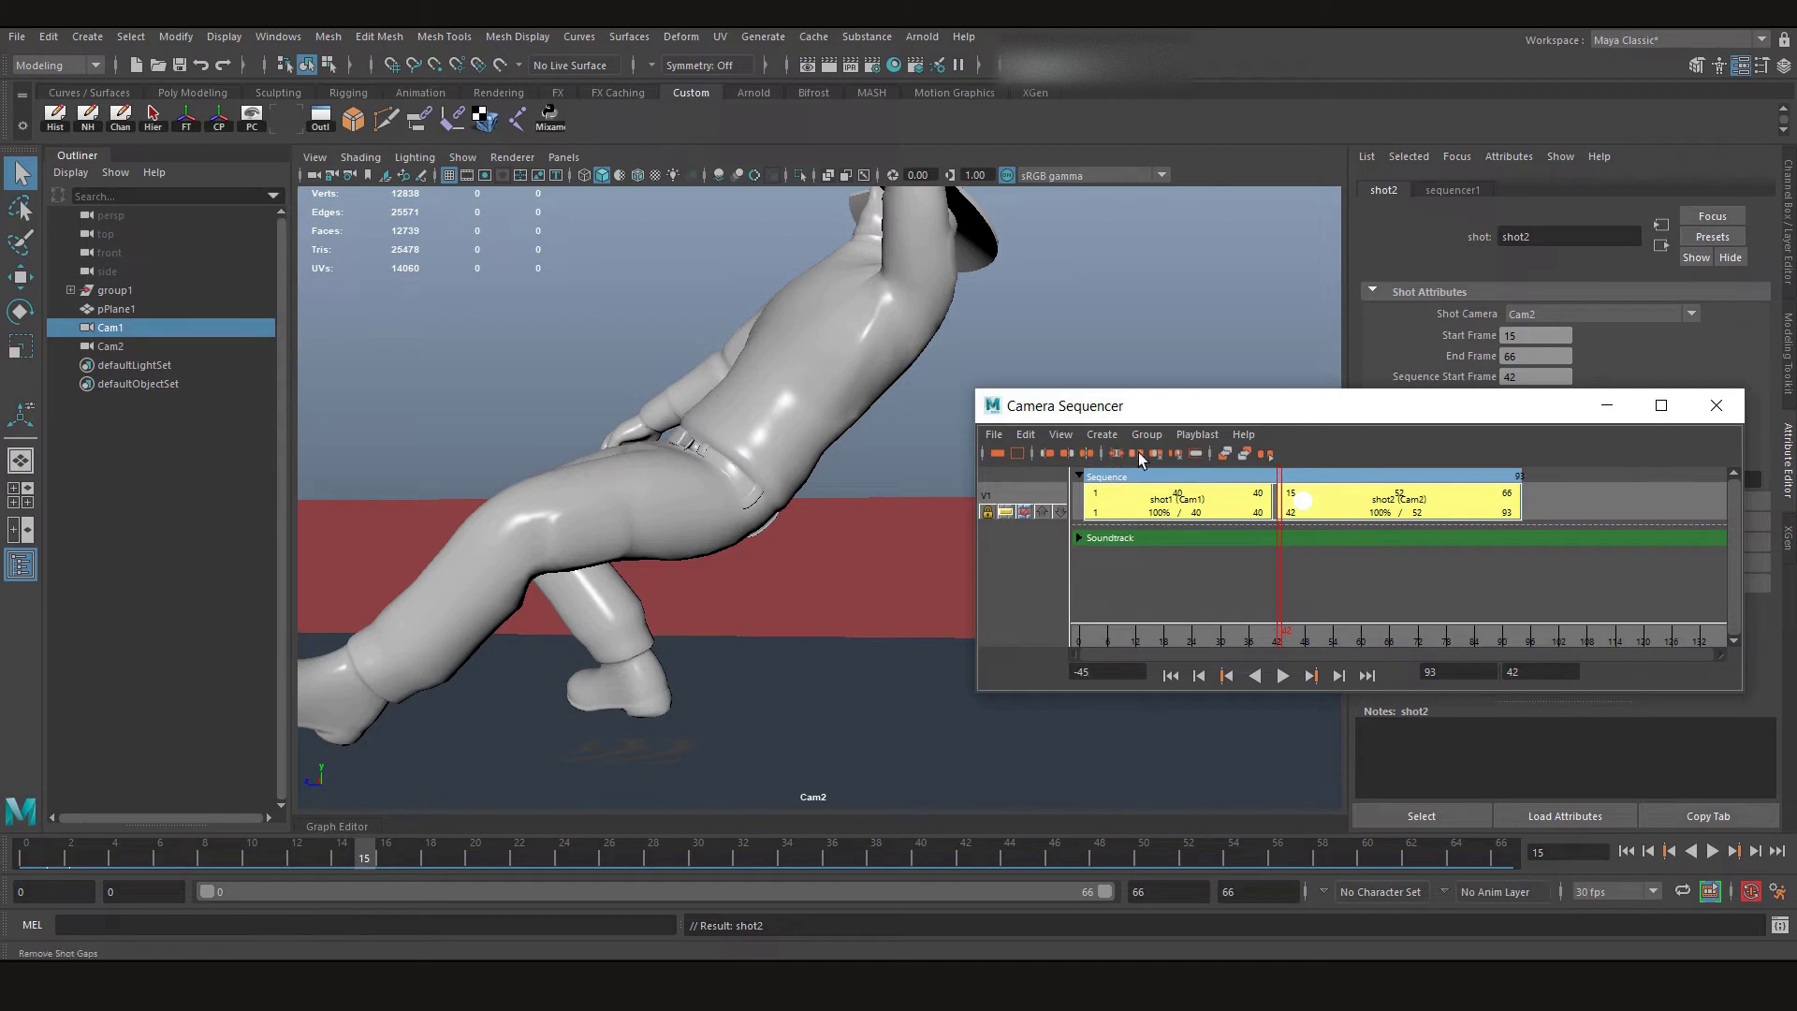
# Close the gap so shot2 starts at frame 41, right after shot1's frame 40
pyautogui.click(1138, 452)
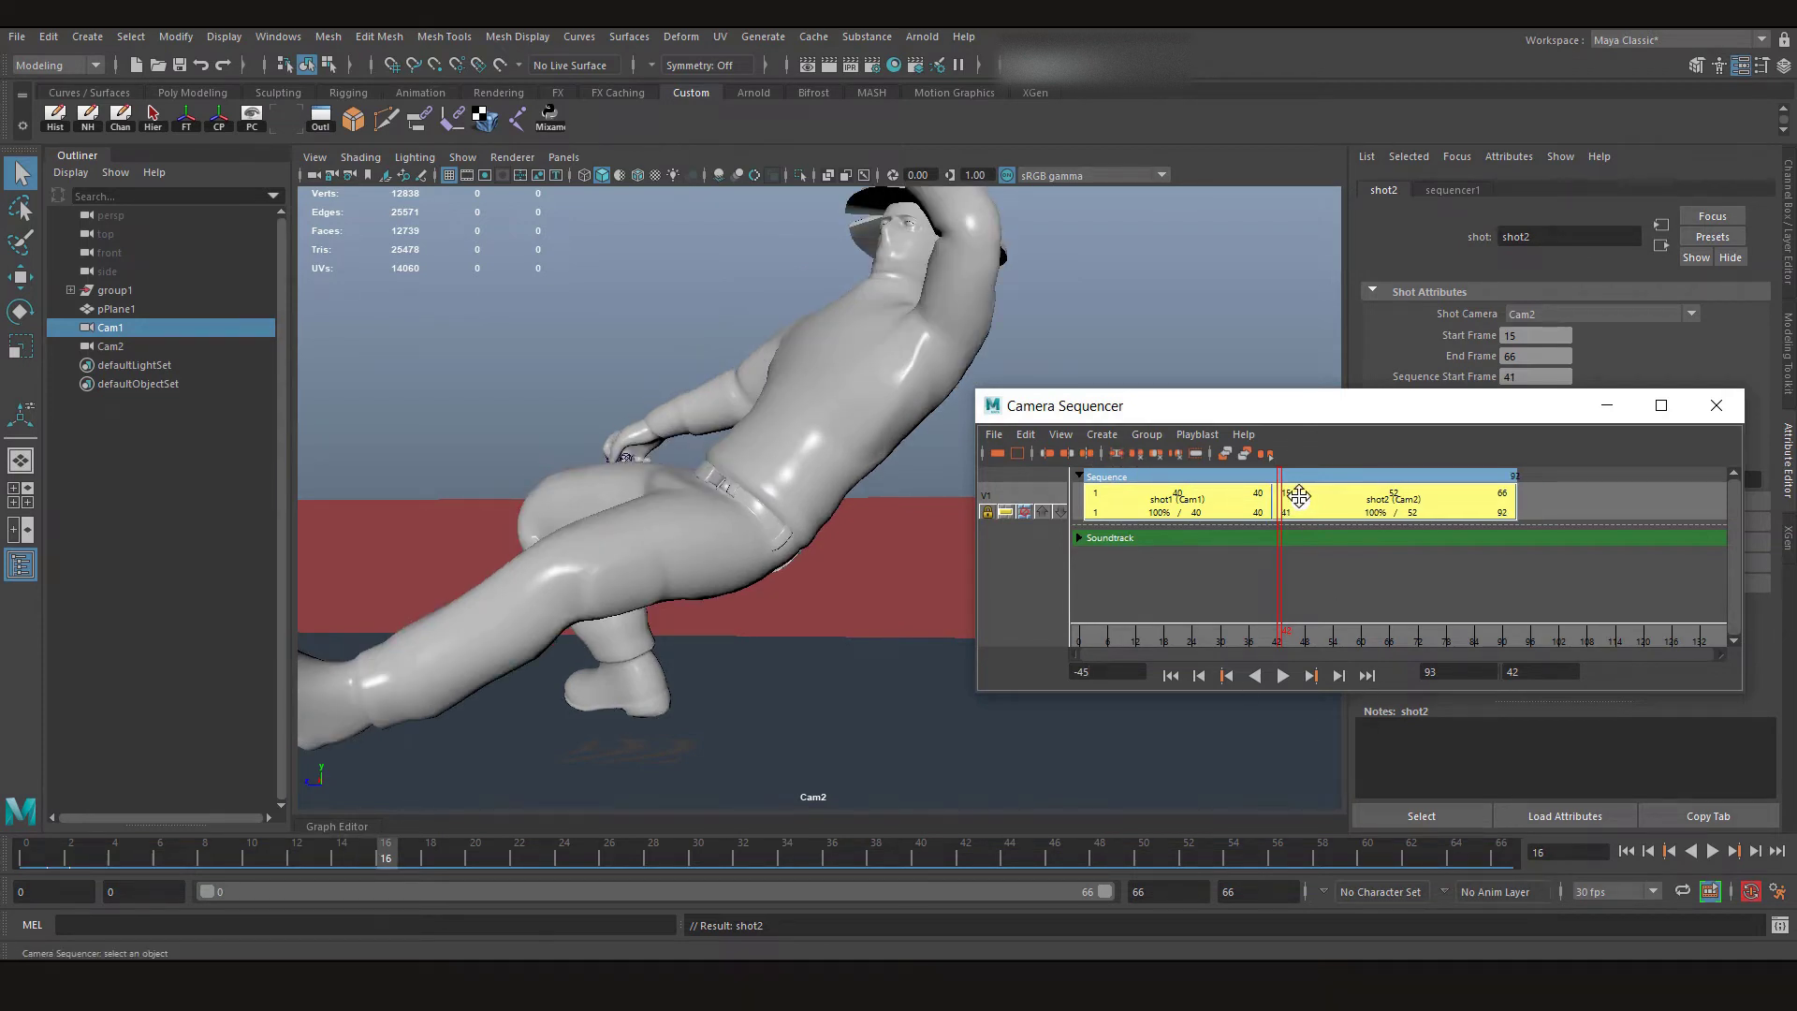
pyautogui.moveTo(1285, 644); pyautogui.dragTo(1267, 642)
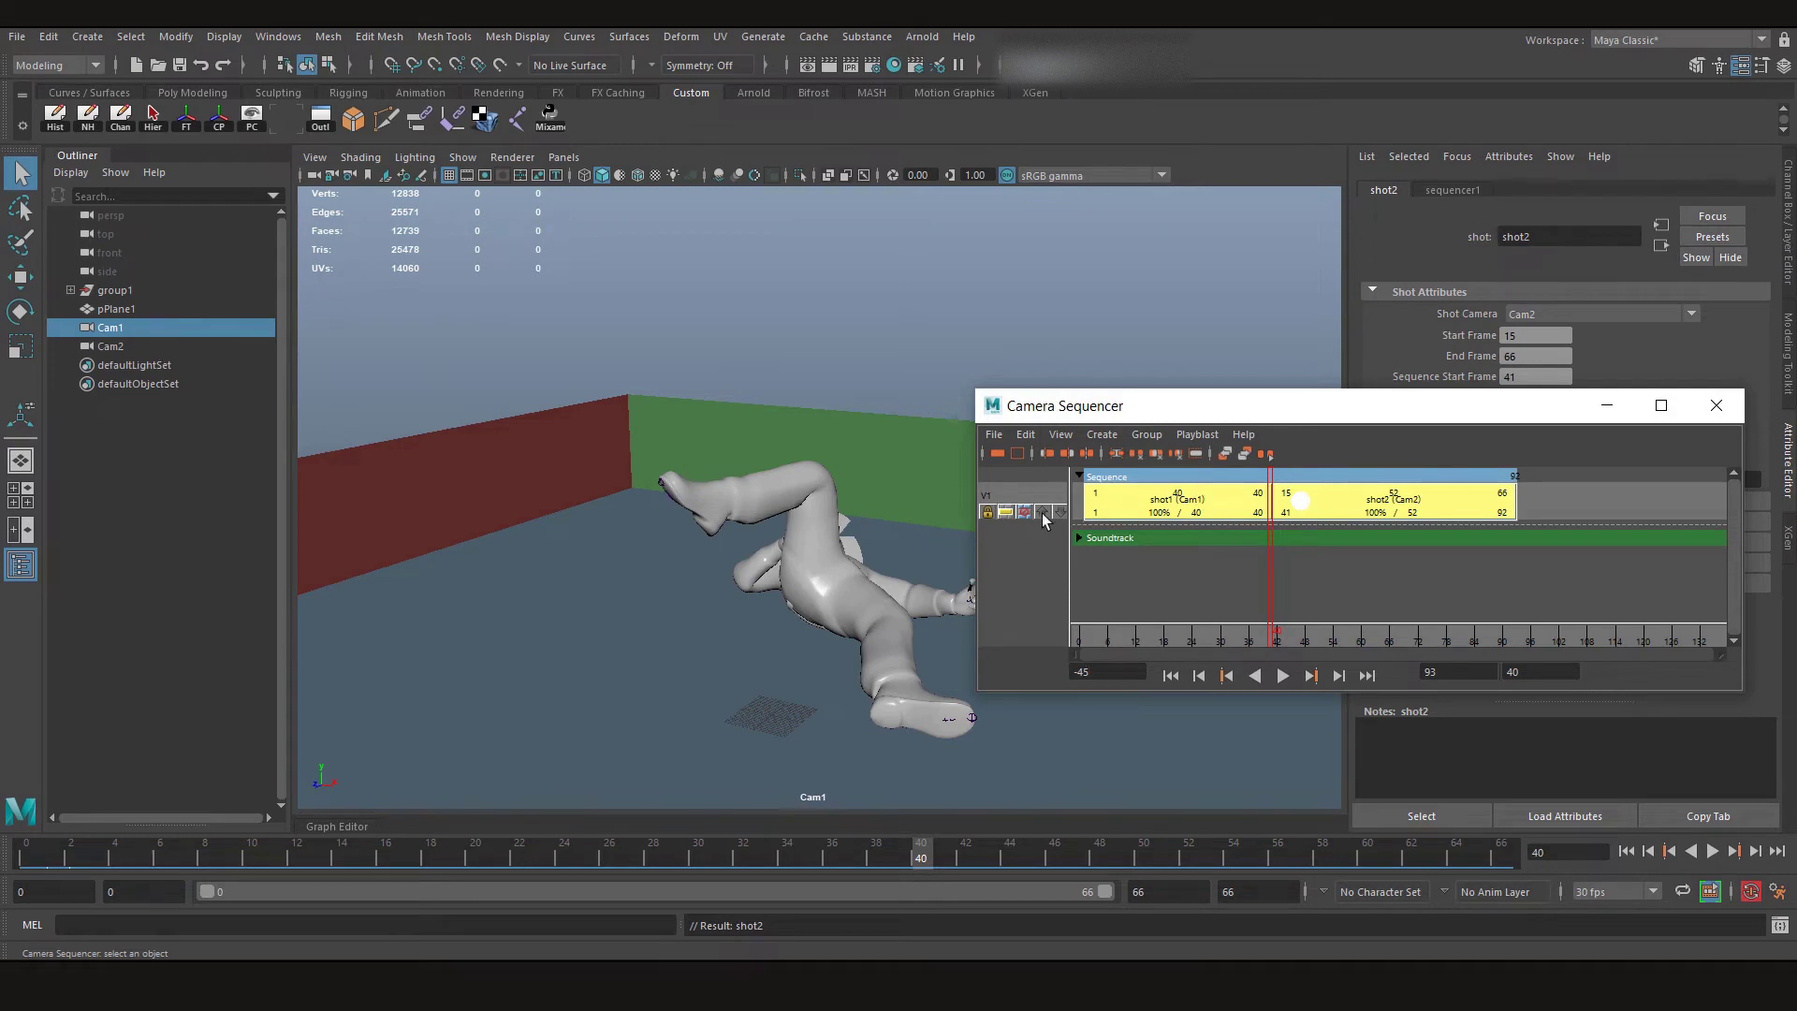
pyautogui.click(1273, 644)
pyautogui.moveTo(1273, 644); pyautogui.dragTo(1278, 644)
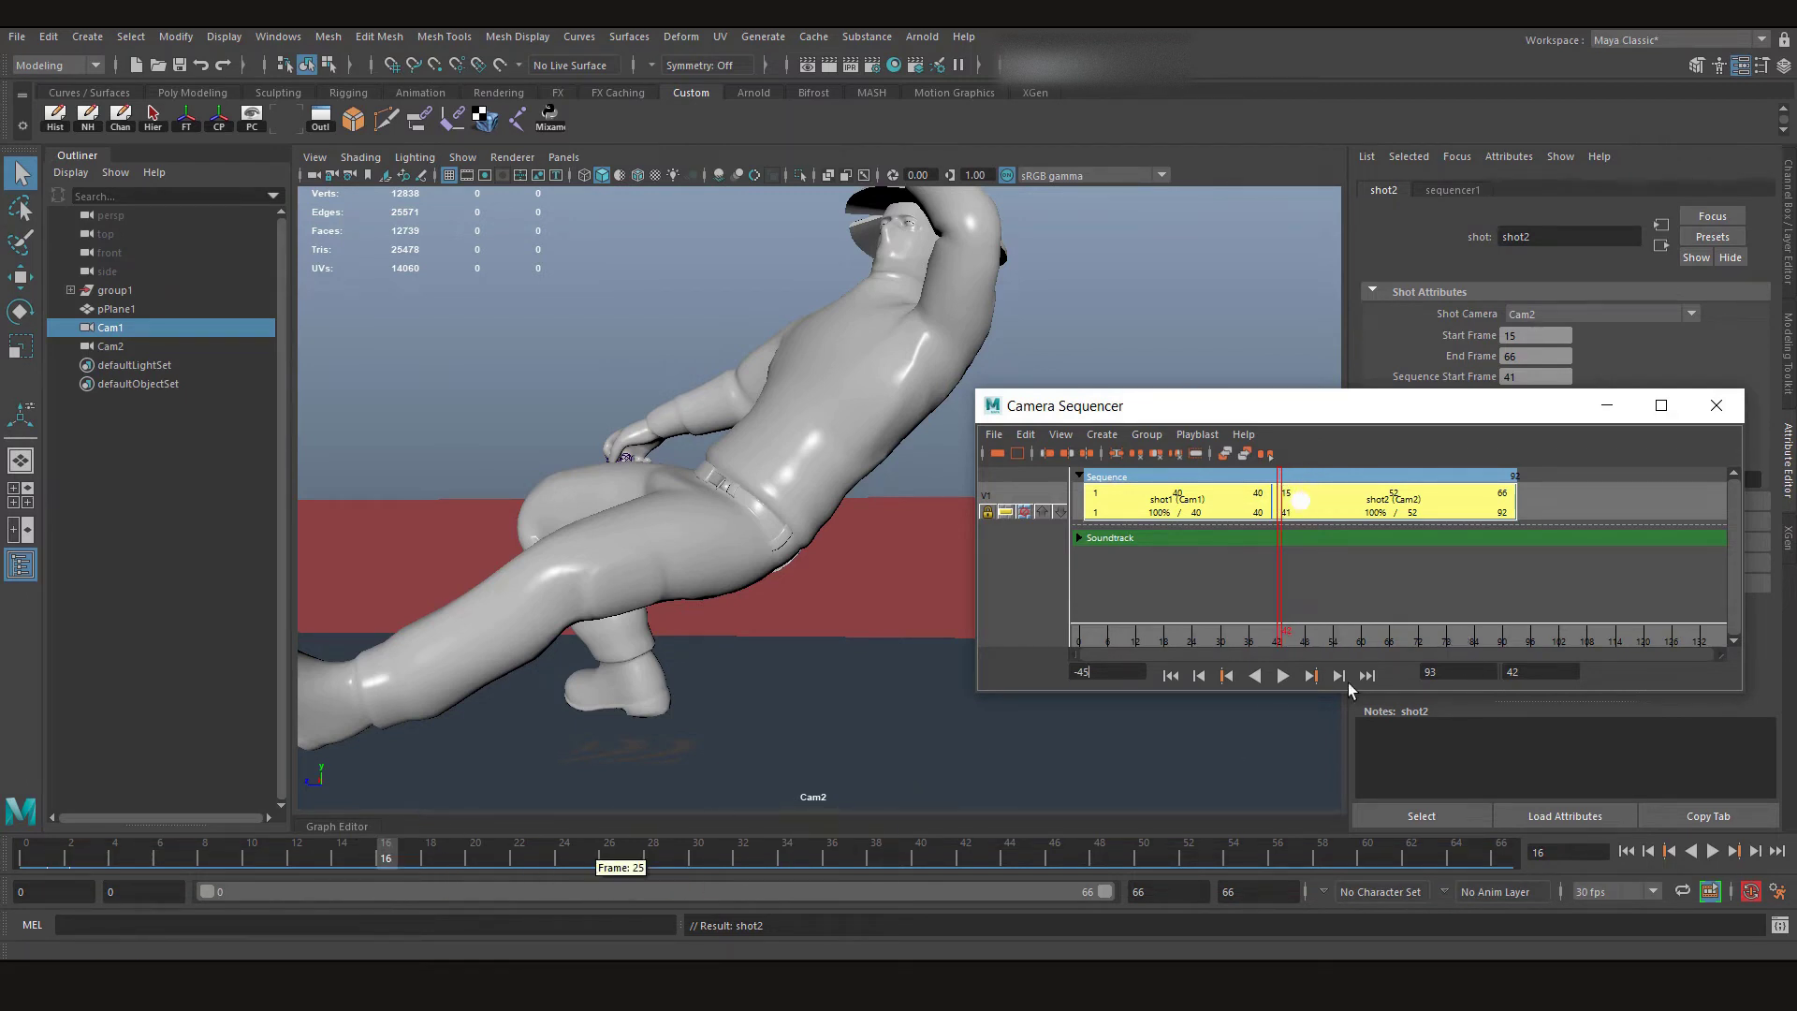
# Re-check the joined cut, raise the Camera Sequencer window, and scrub to the sequence end
pyautogui.moveTo(1259, 642)
pyautogui.mouseDown()
pyautogui.moveTo(1223, 642)
pyautogui.moveTo(1280, 640)
pyautogui.mouseUp()
pyautogui.click(1276, 640)
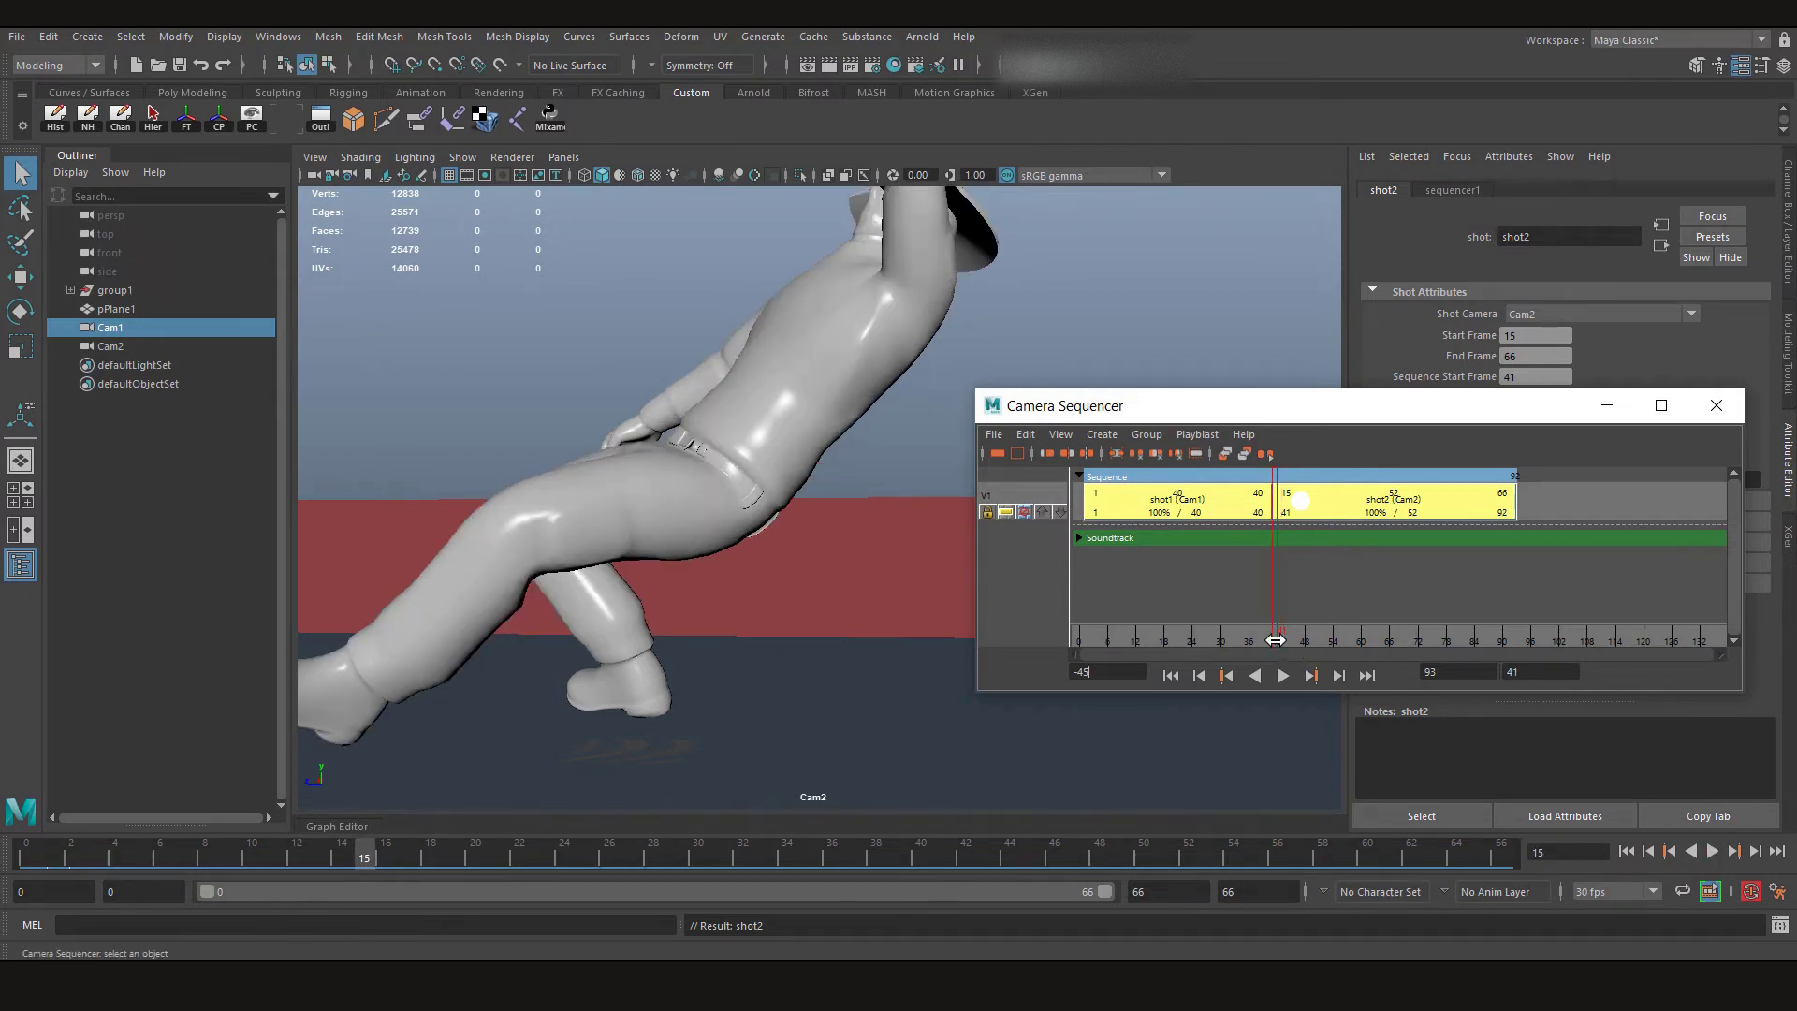
pyautogui.moveTo(1274, 640); pyautogui.dragTo(1237, 655)
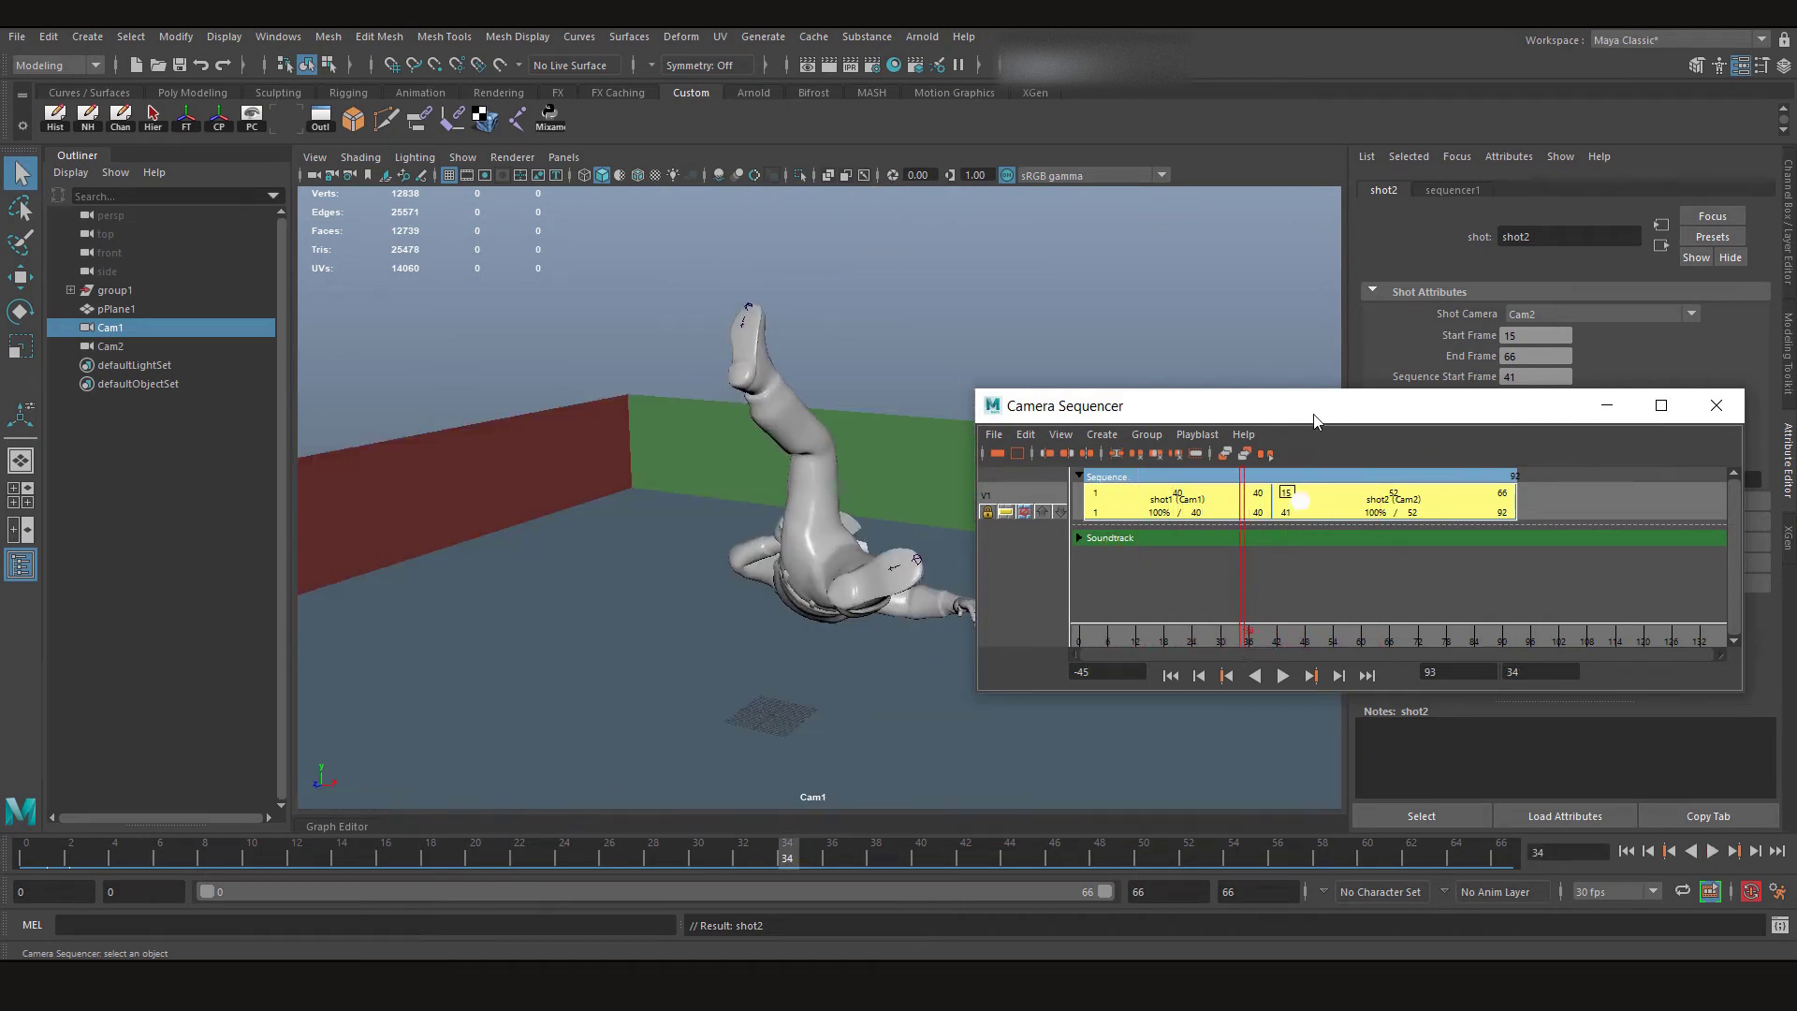
pyautogui.moveTo(1315, 421); pyautogui.dragTo(1337, 285)
pyautogui.moveTo(1161, 496); pyautogui.dragTo(1532, 524)
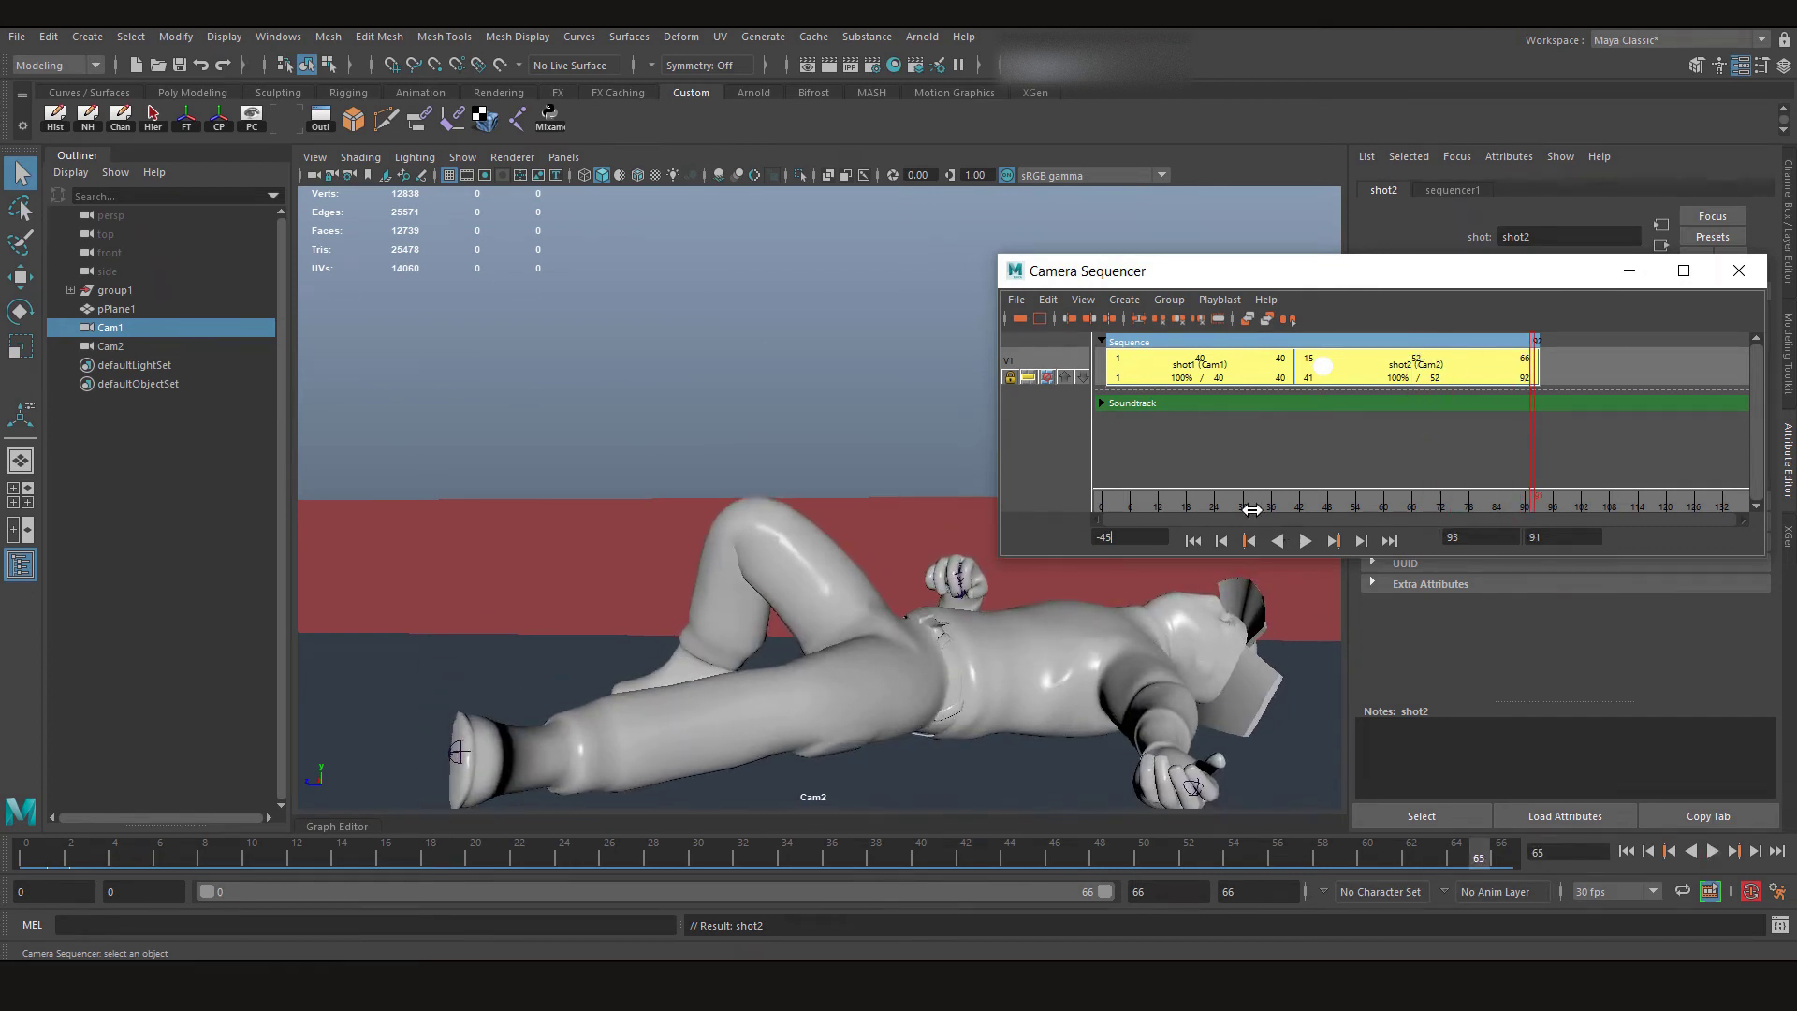
# Minimize the sequencer and play the falling animation in the viewport, then stop
pyautogui.moveTo(1252, 509); pyautogui.dragTo(1086, 513)
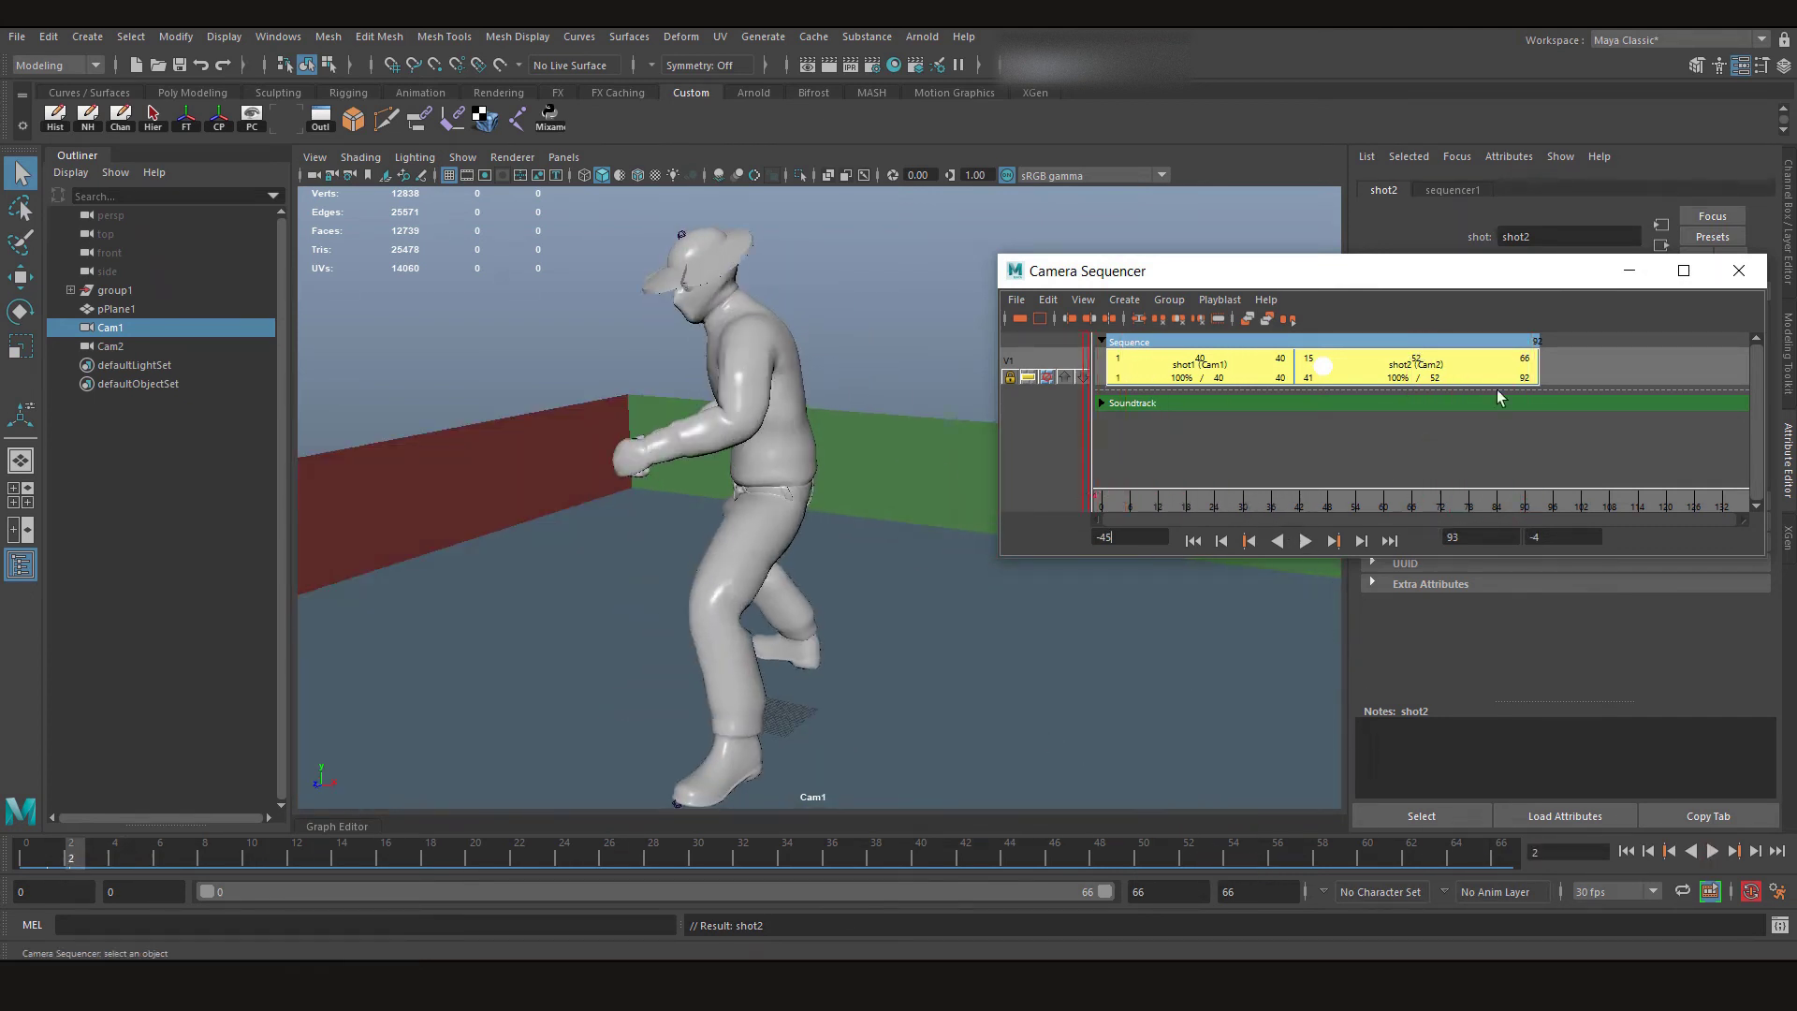
pyautogui.click(1630, 271)
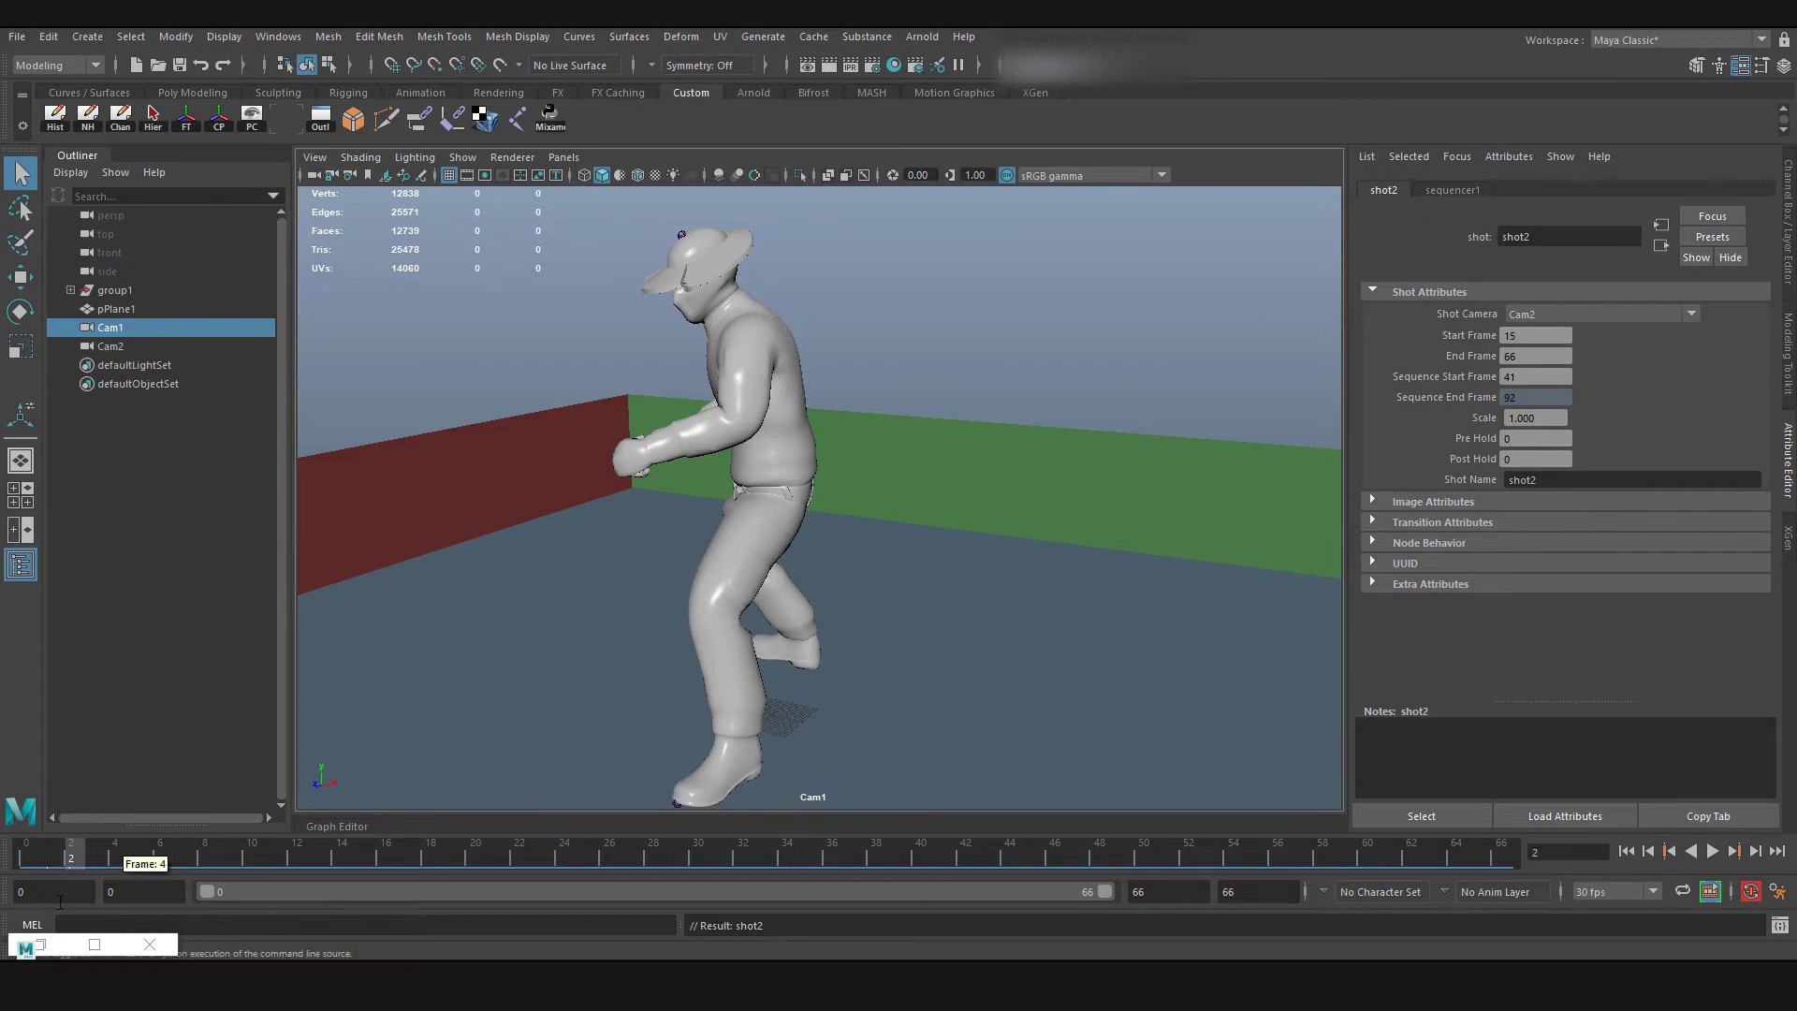
pyautogui.click(1713, 851)
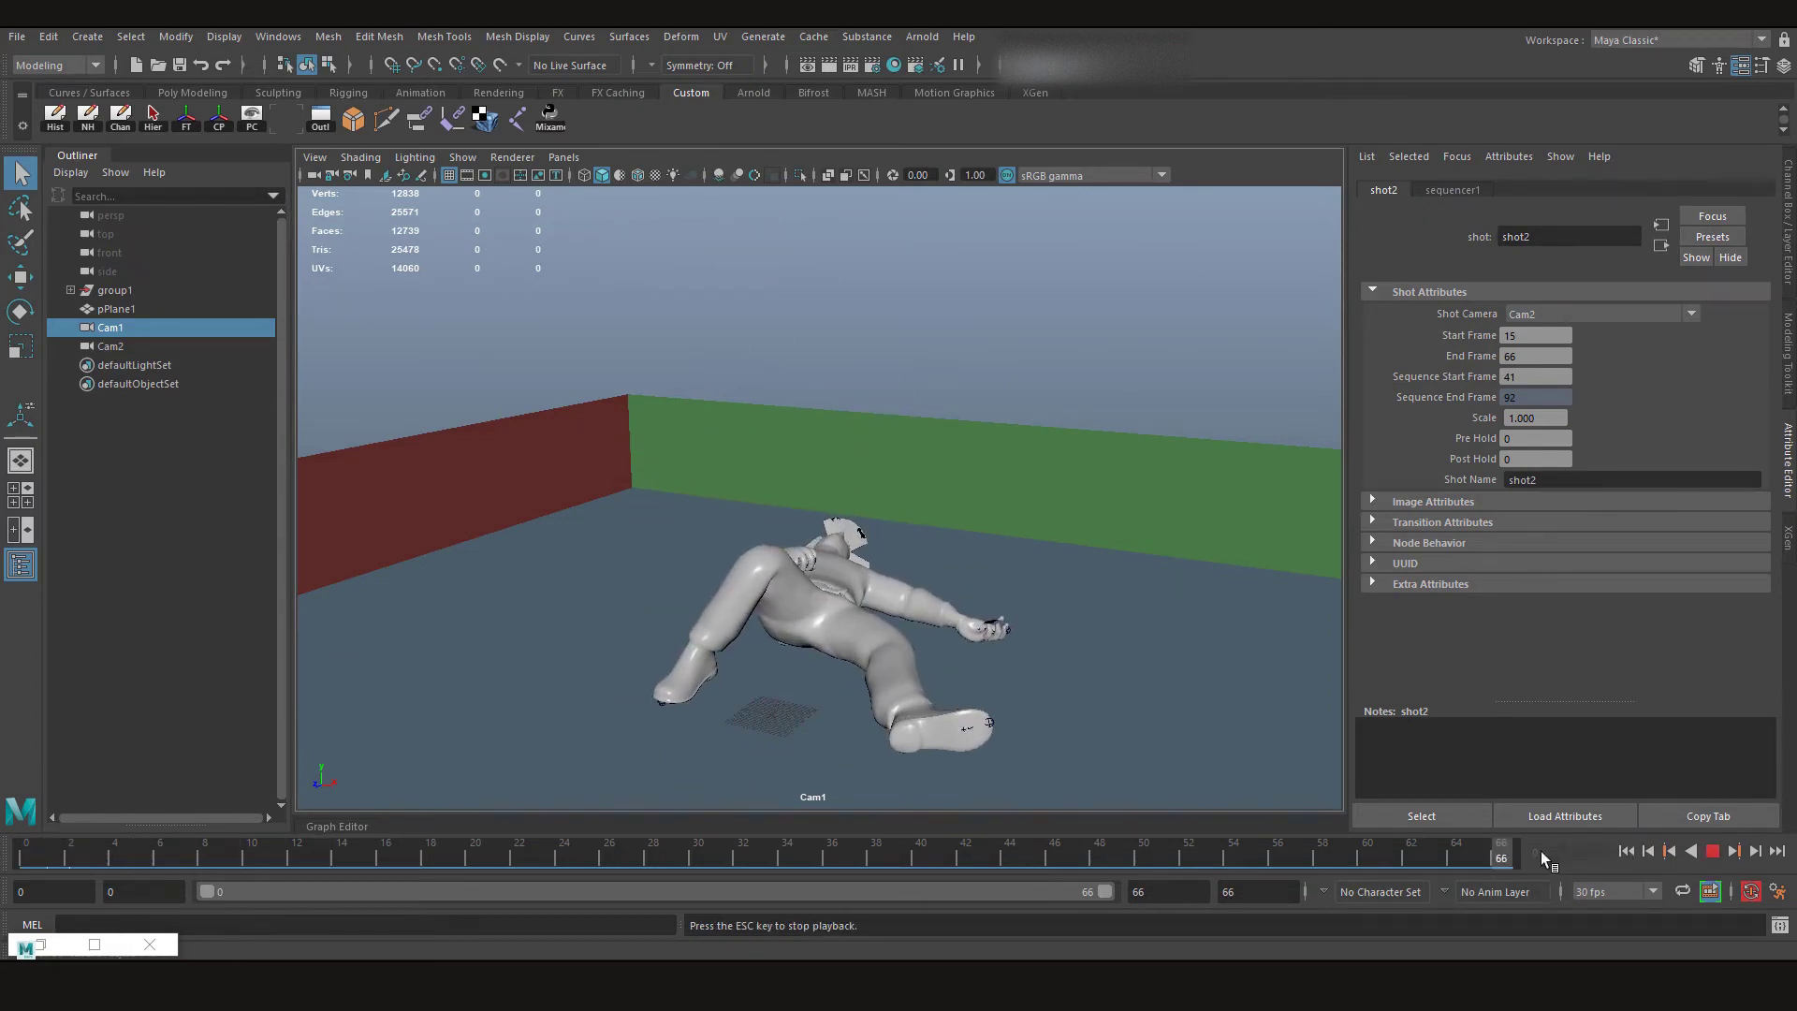
pyautogui.click(1712, 851)
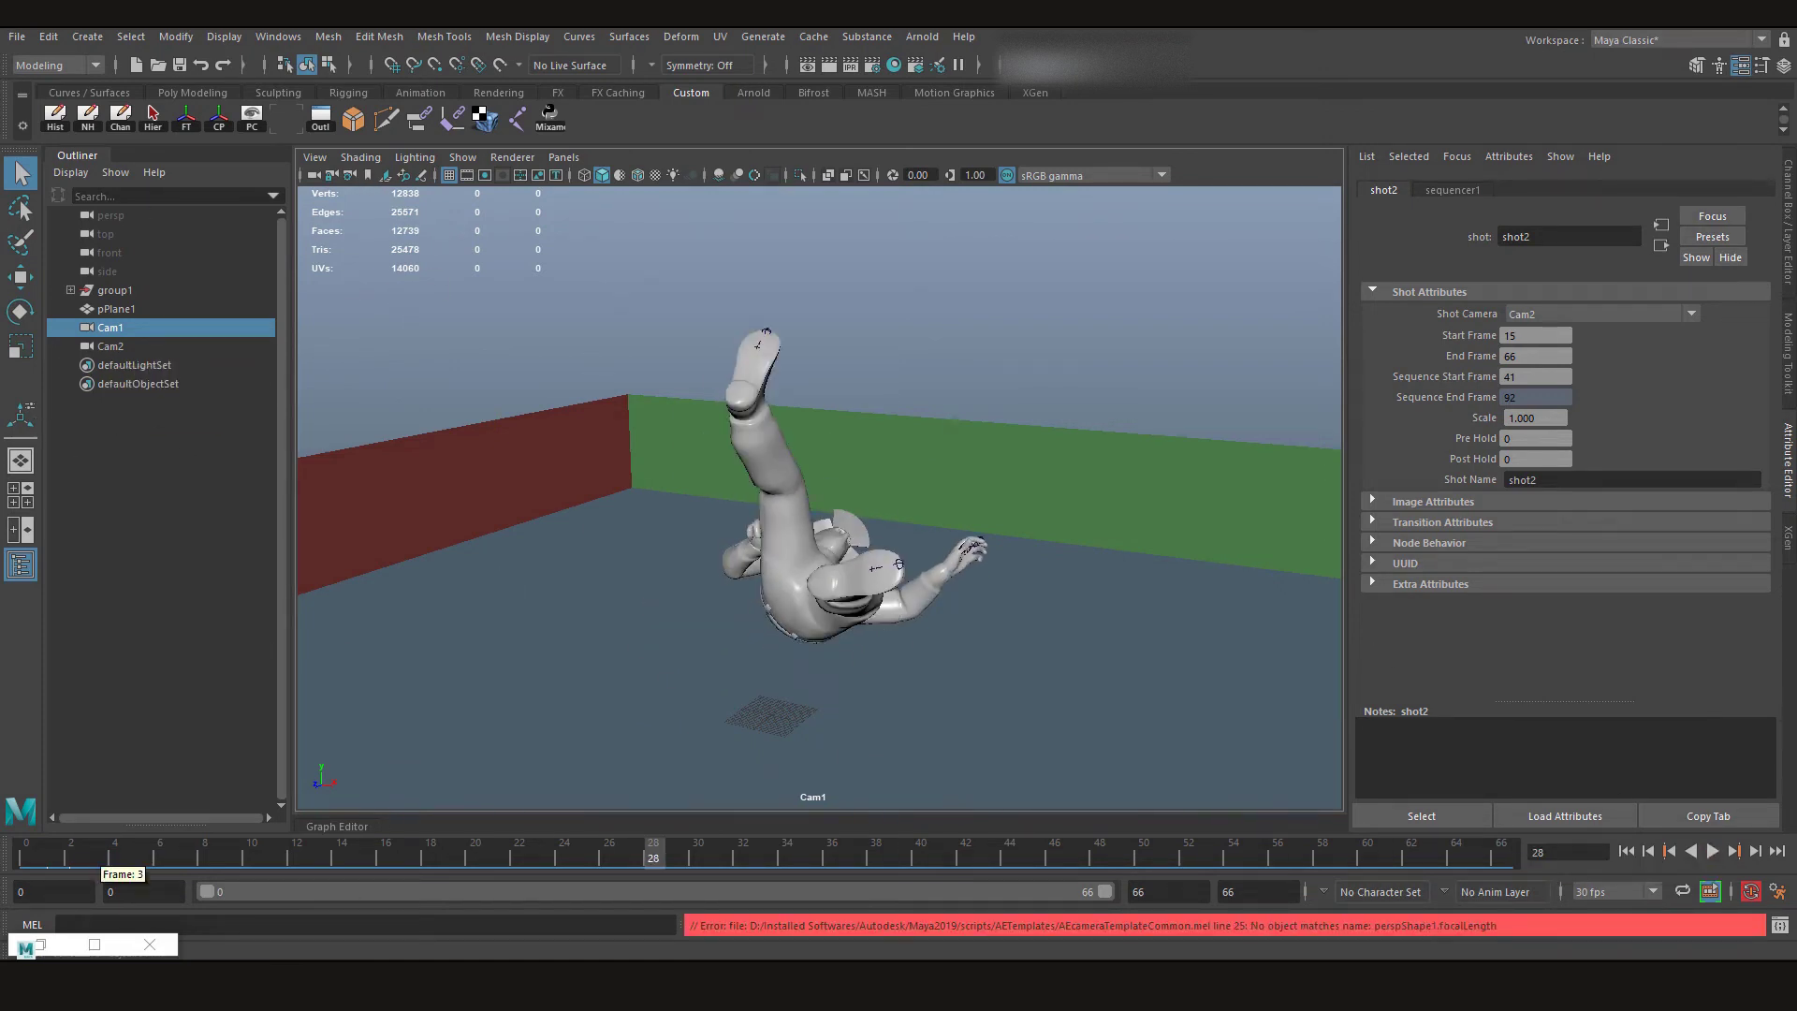
# Restore the sequencer, play the two-shot sequence through the cut, and bring up Playblast options
pyautogui.click(41, 945)
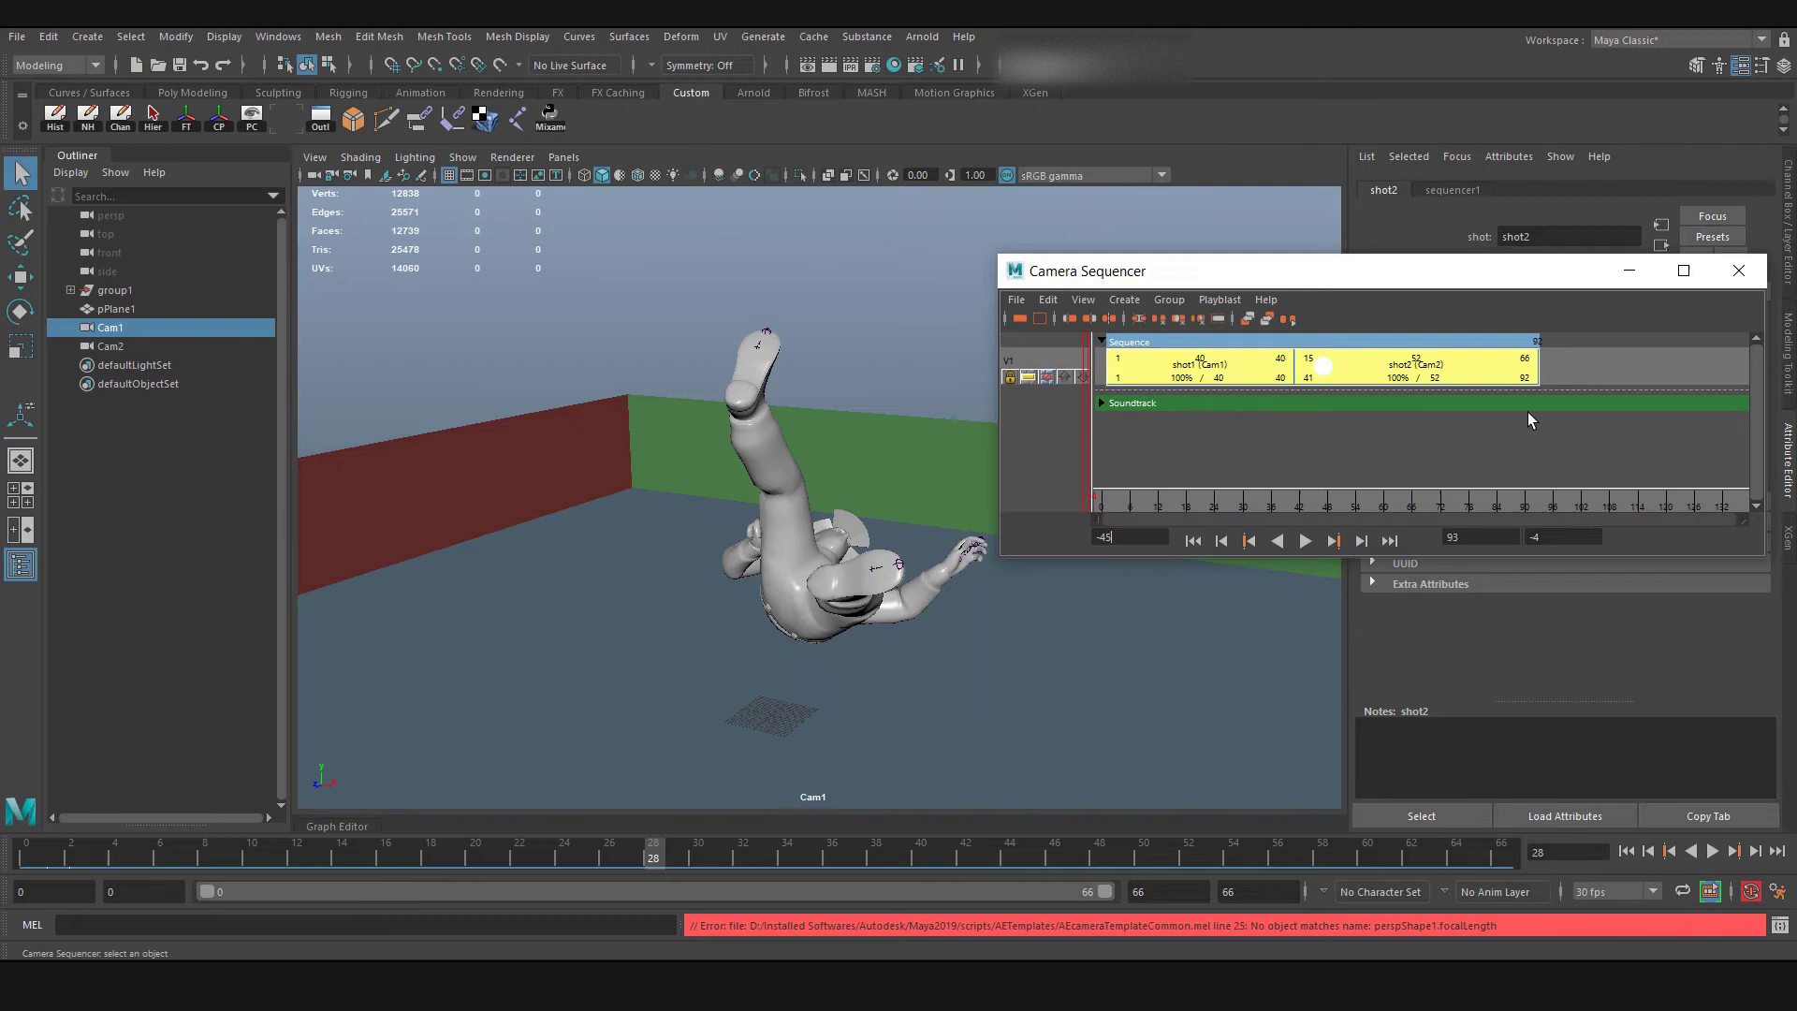
pyautogui.click(1305, 541)
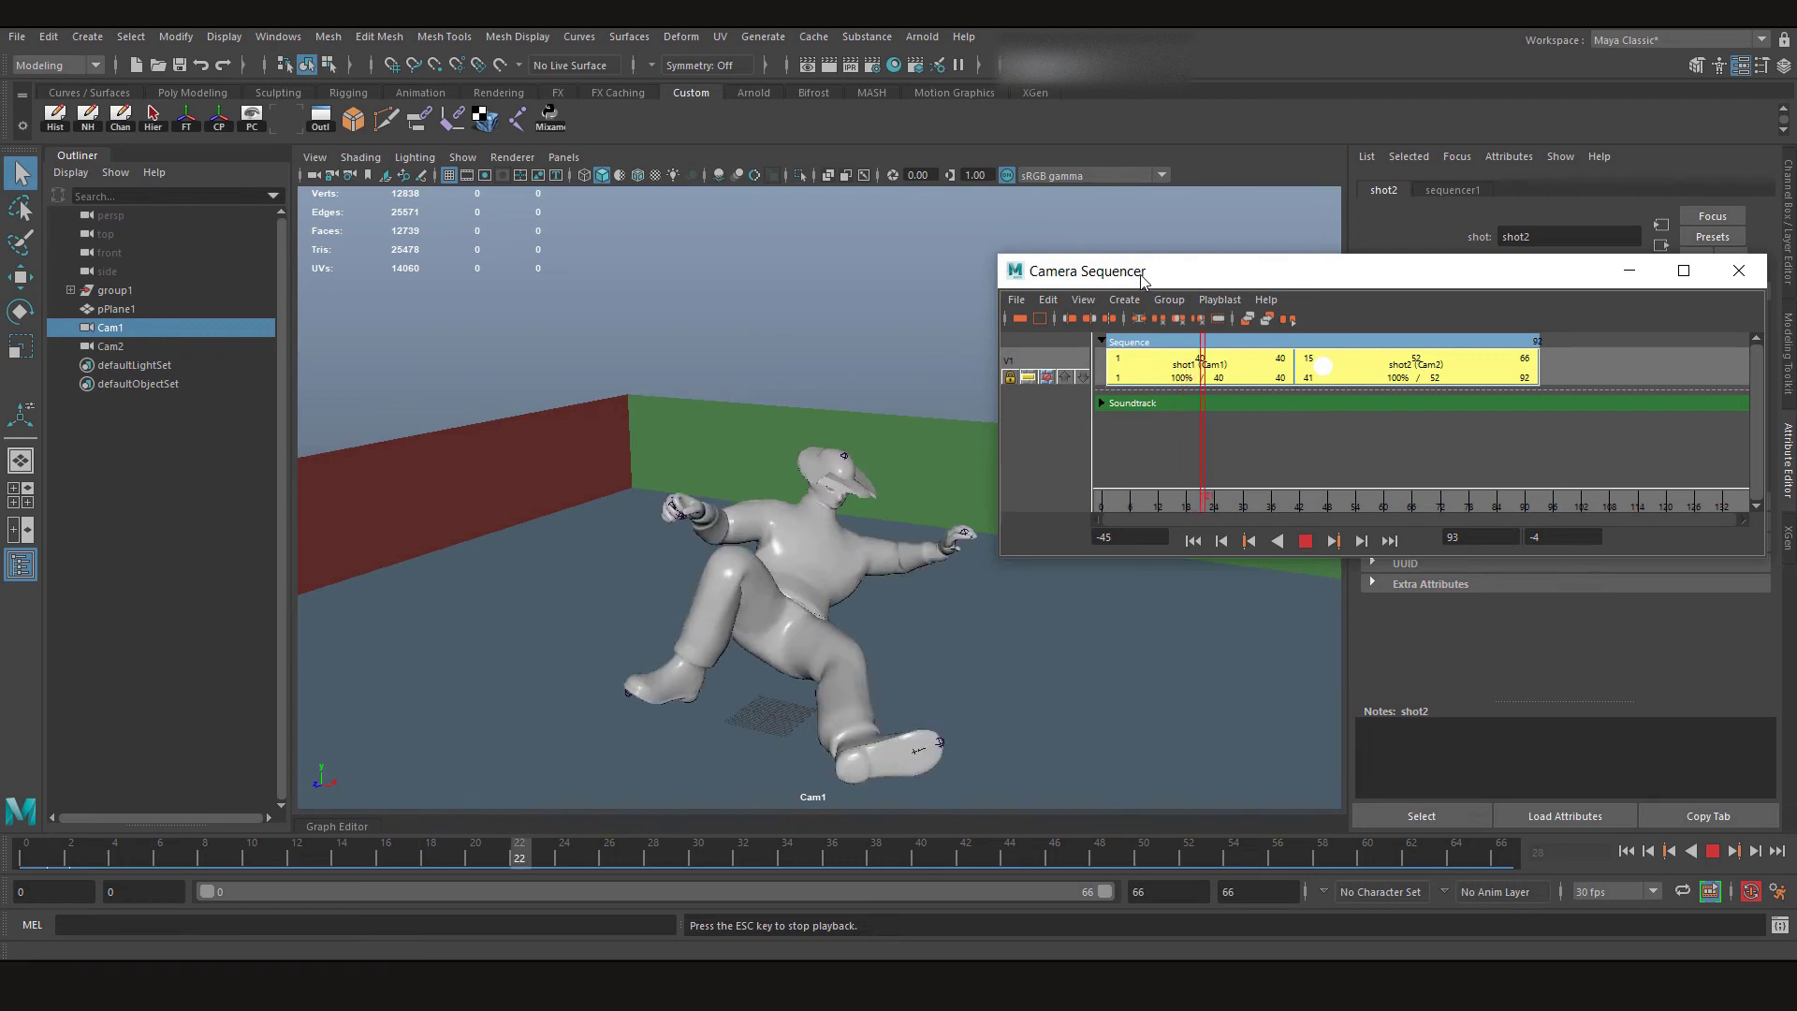
pyautogui.click(1306, 543)
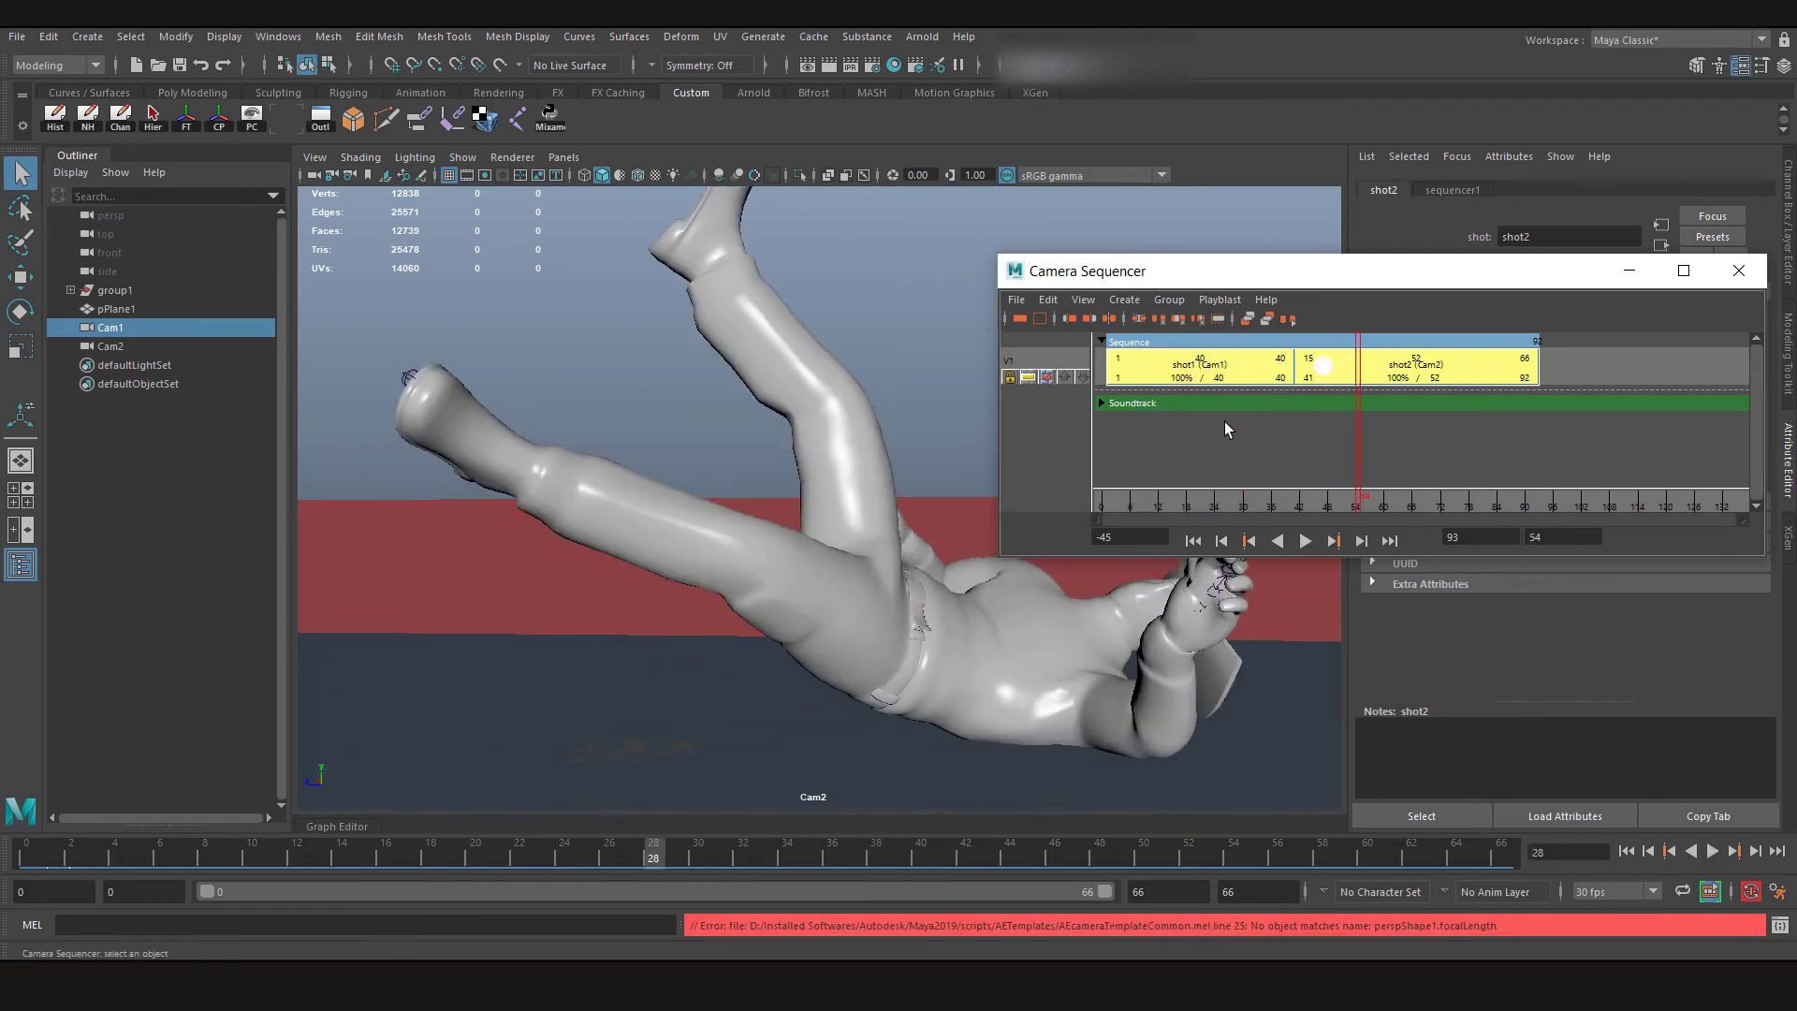
pyautogui.click(1207, 299)
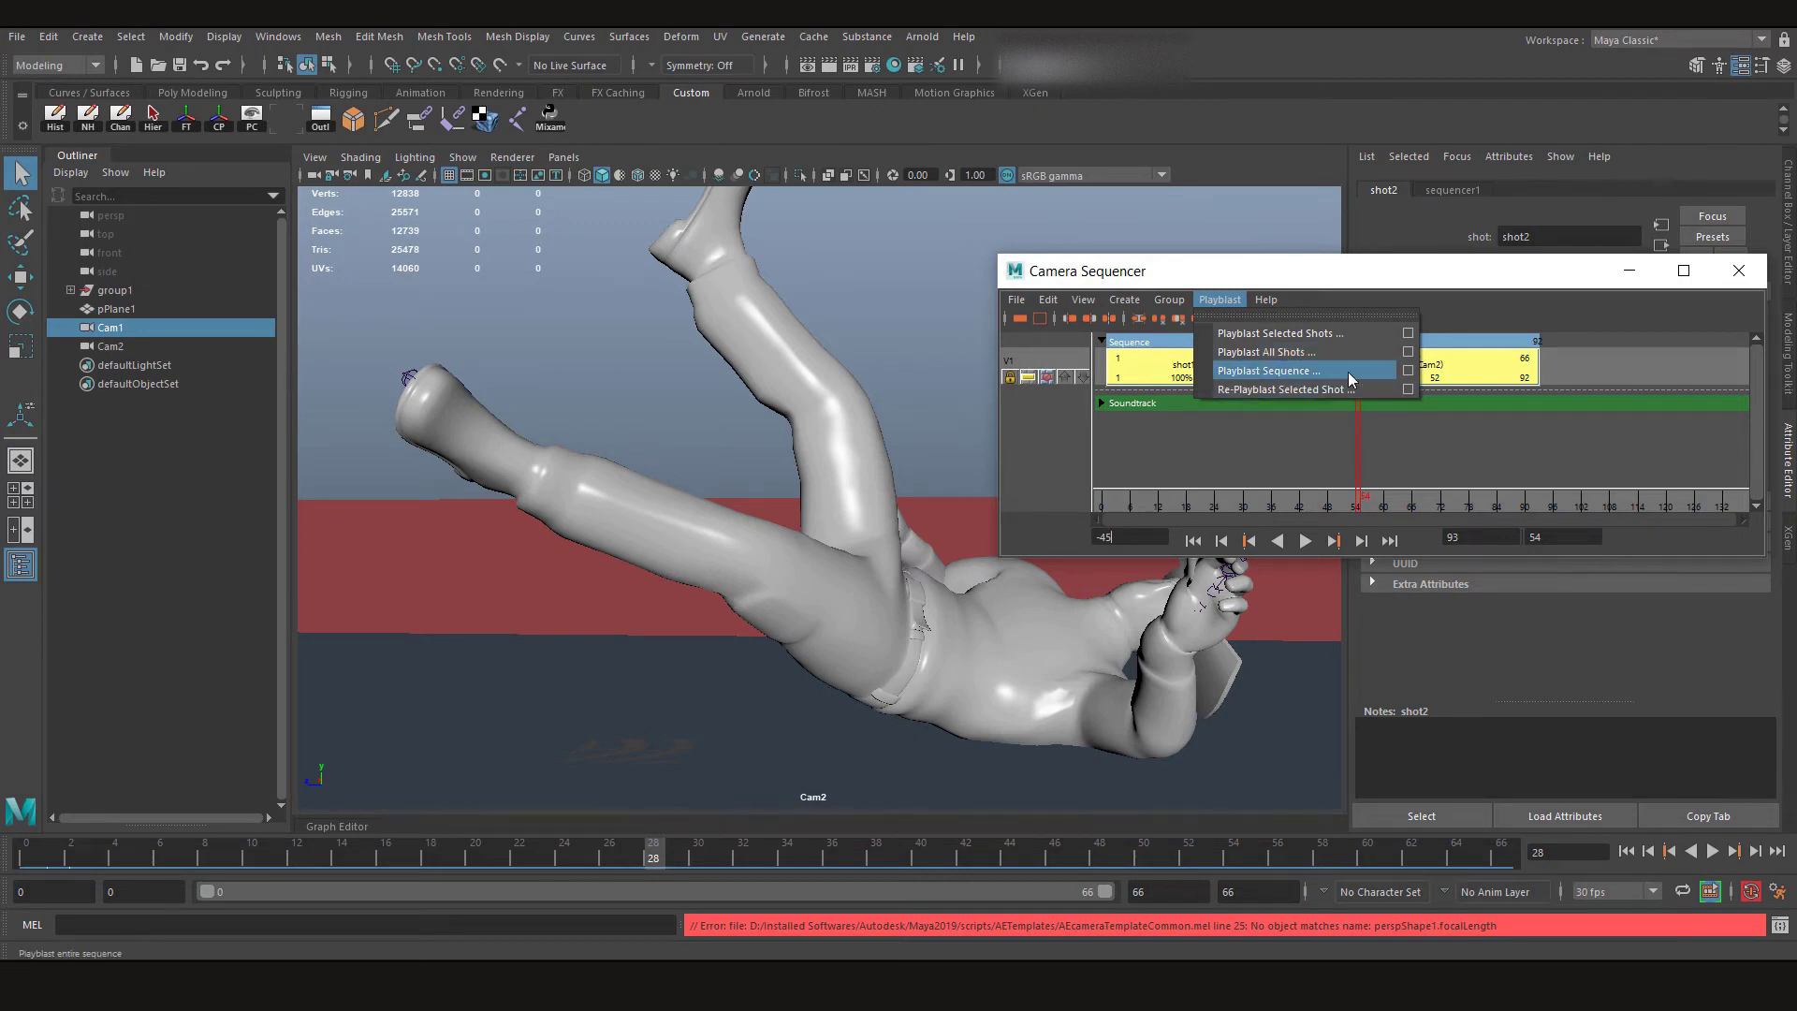
# Dismiss the playblast options without rendering and try selecting the shots individually
pyautogui.click(1507, 447)
pyautogui.moveTo(1507, 447); pyautogui.dragTo(1030, 393)
pyautogui.click(1311, 458)
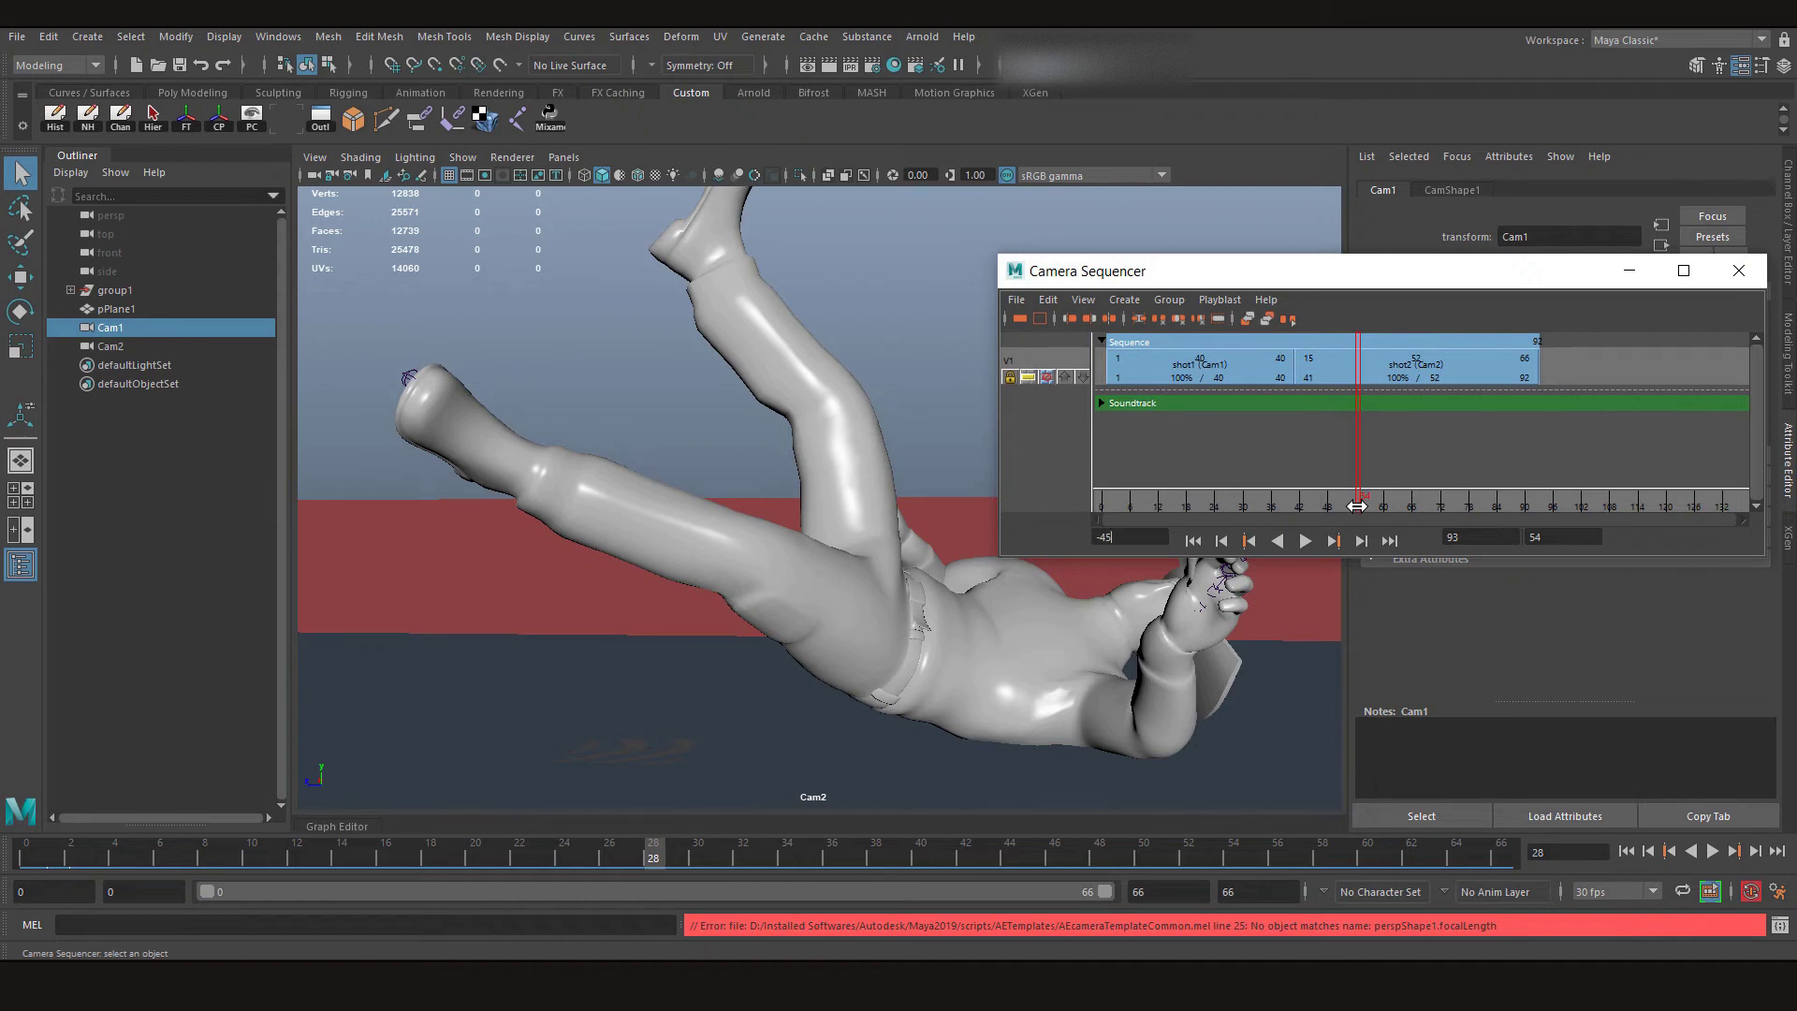
pyautogui.click(1291, 357)
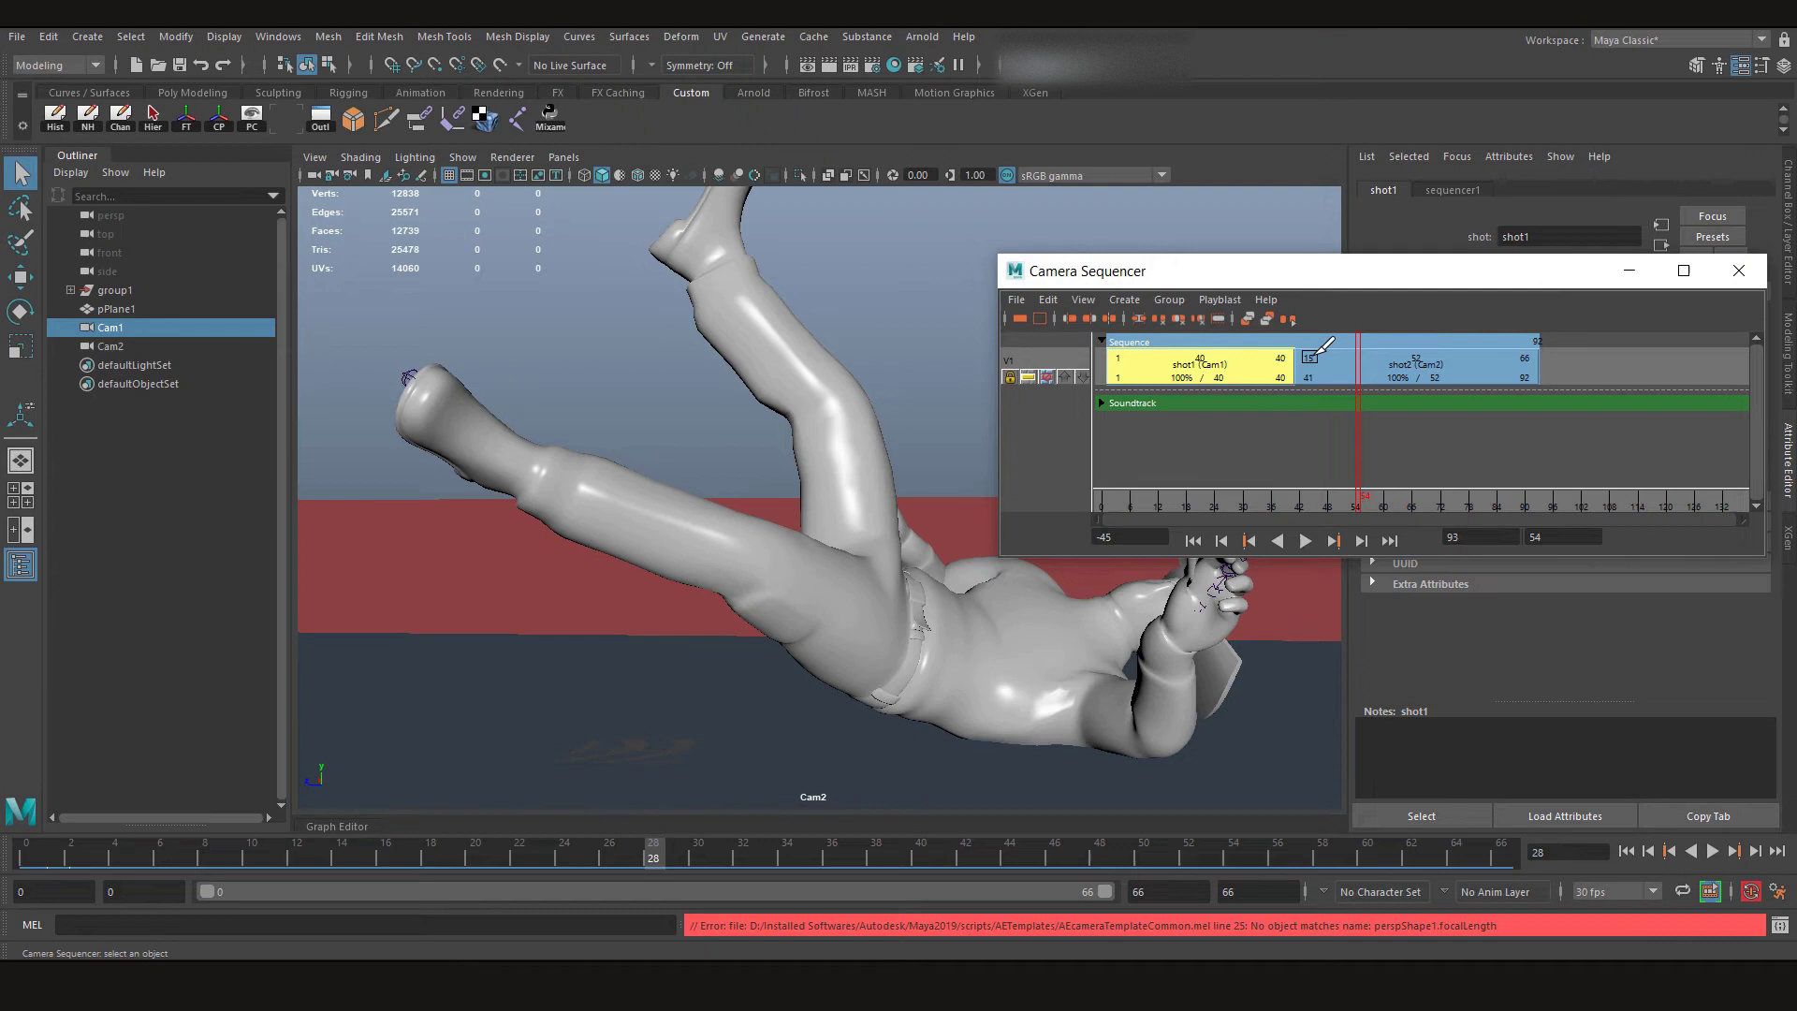
pyautogui.click(1325, 348)
pyautogui.moveTo(653, 863); pyautogui.dragTo(824, 861)
# Open and close the Create options and toggle the shot track height, undoing a selection
pyautogui.click(1123, 302)
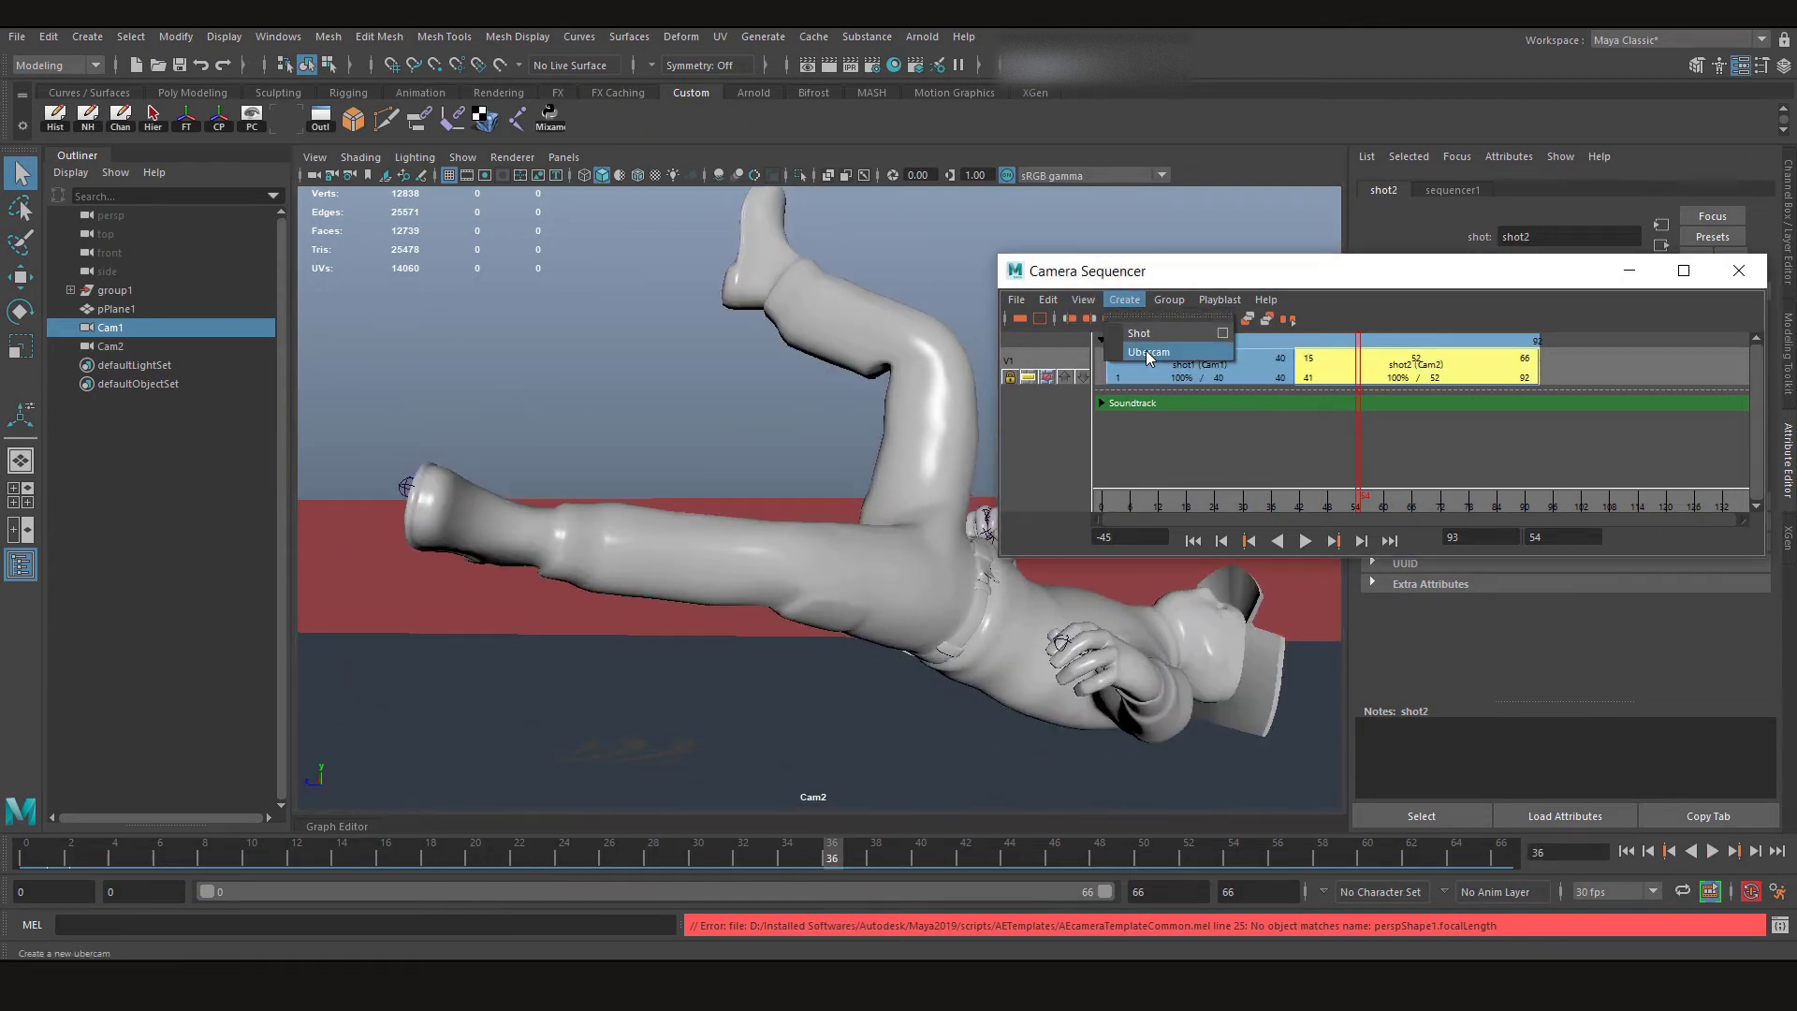
pyautogui.click(1221, 448)
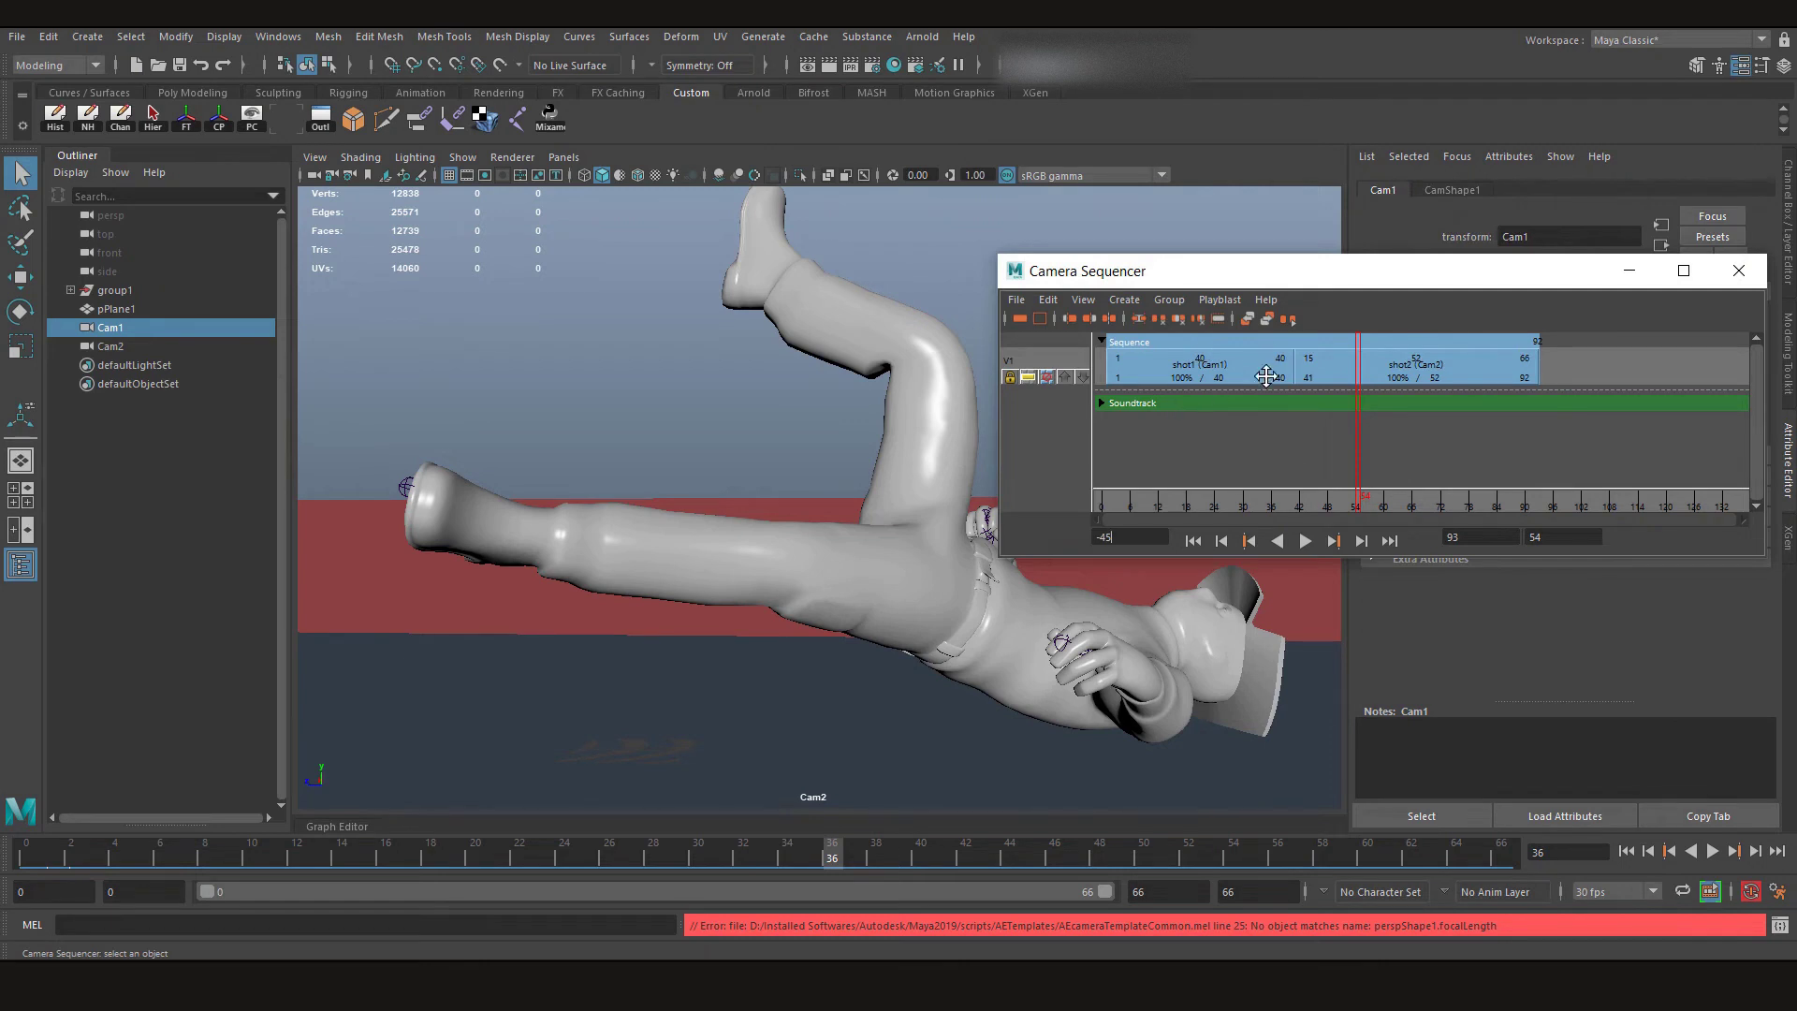
pyautogui.moveTo(1420, 298); pyautogui.dragTo(1424, 294)
pyautogui.click(1213, 458)
pyautogui.moveTo(1207, 444); pyautogui.dragTo(1344, 373)
pyautogui.click(1218, 317)
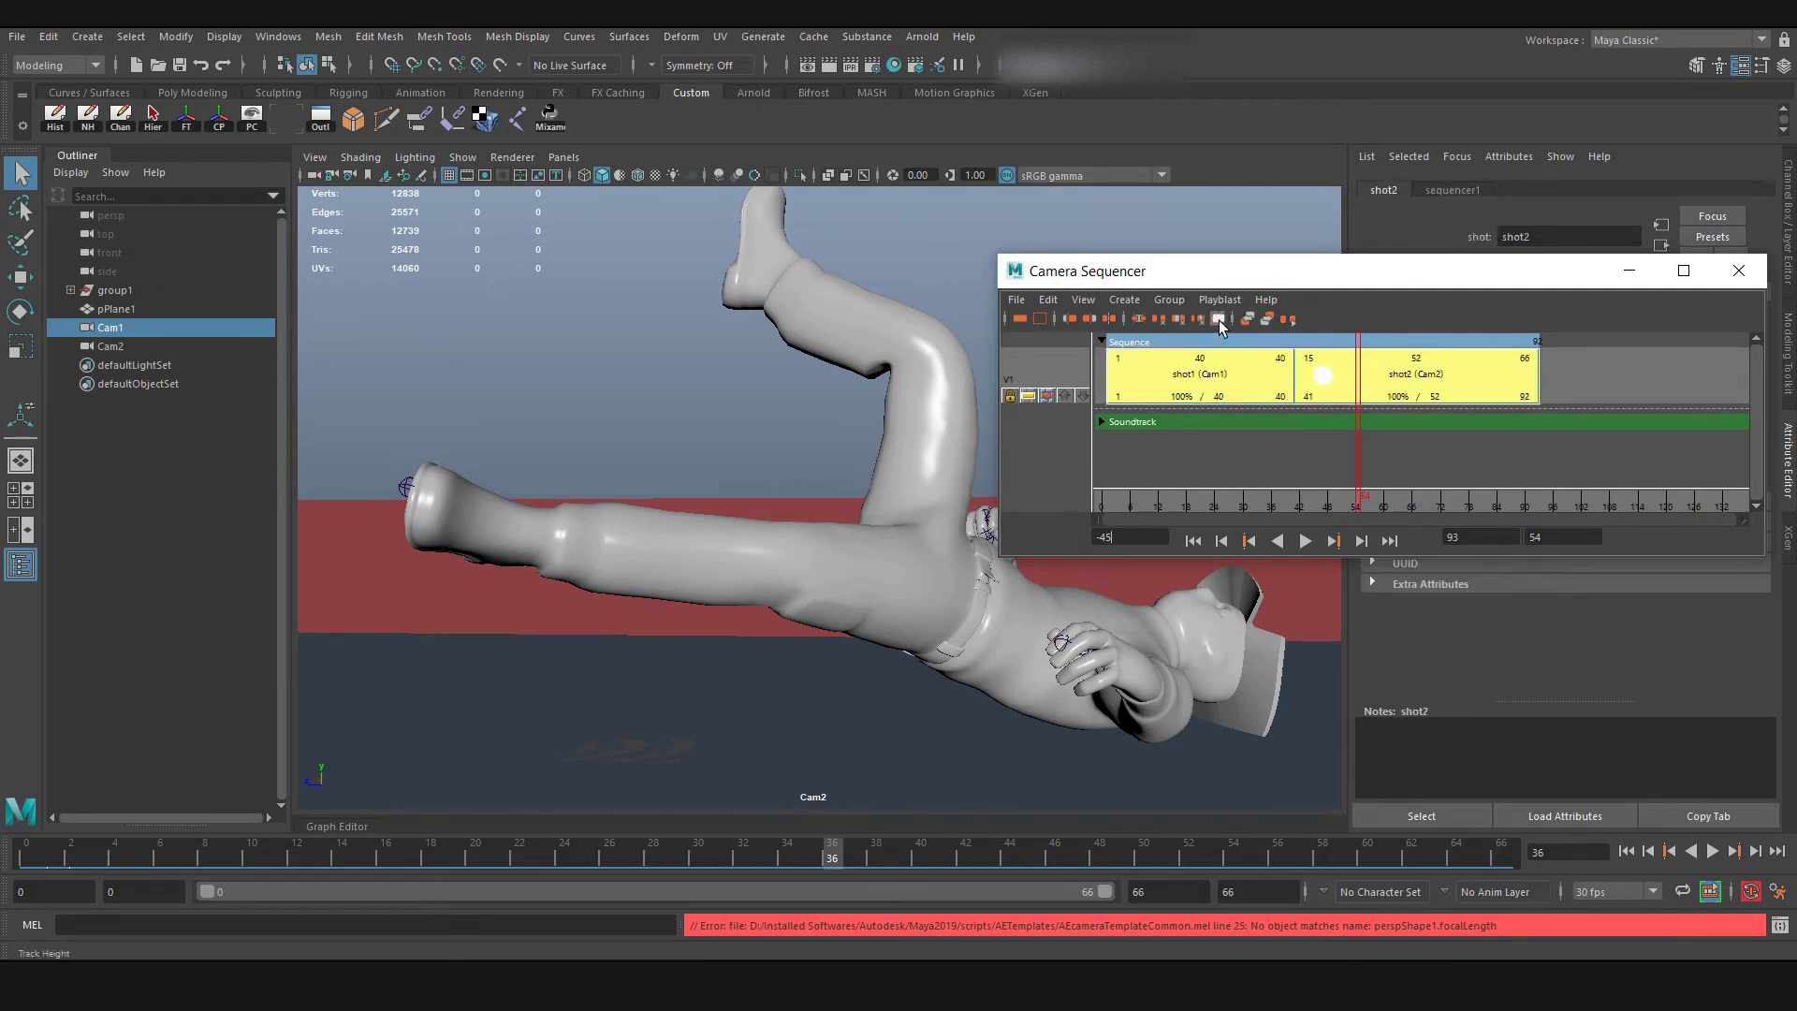
pyautogui.hotkey('ctrl', 'z')
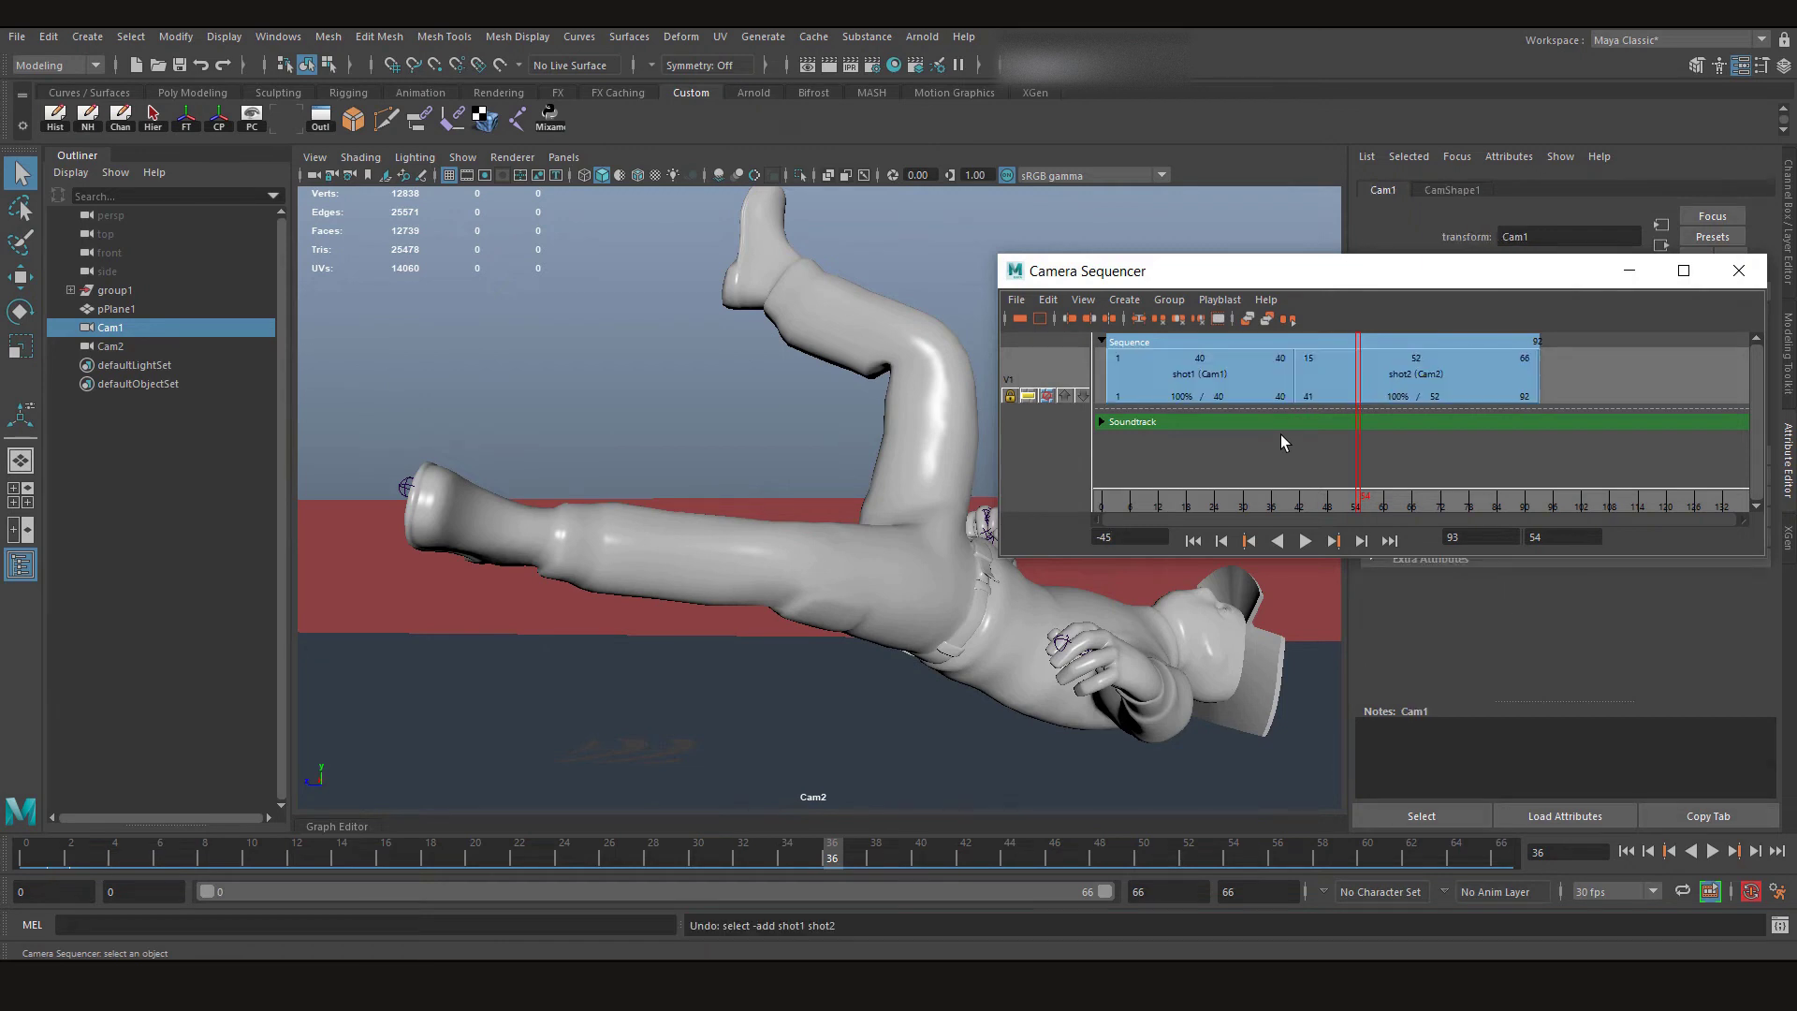
pyautogui.click(1218, 319)
pyautogui.click(1218, 319)
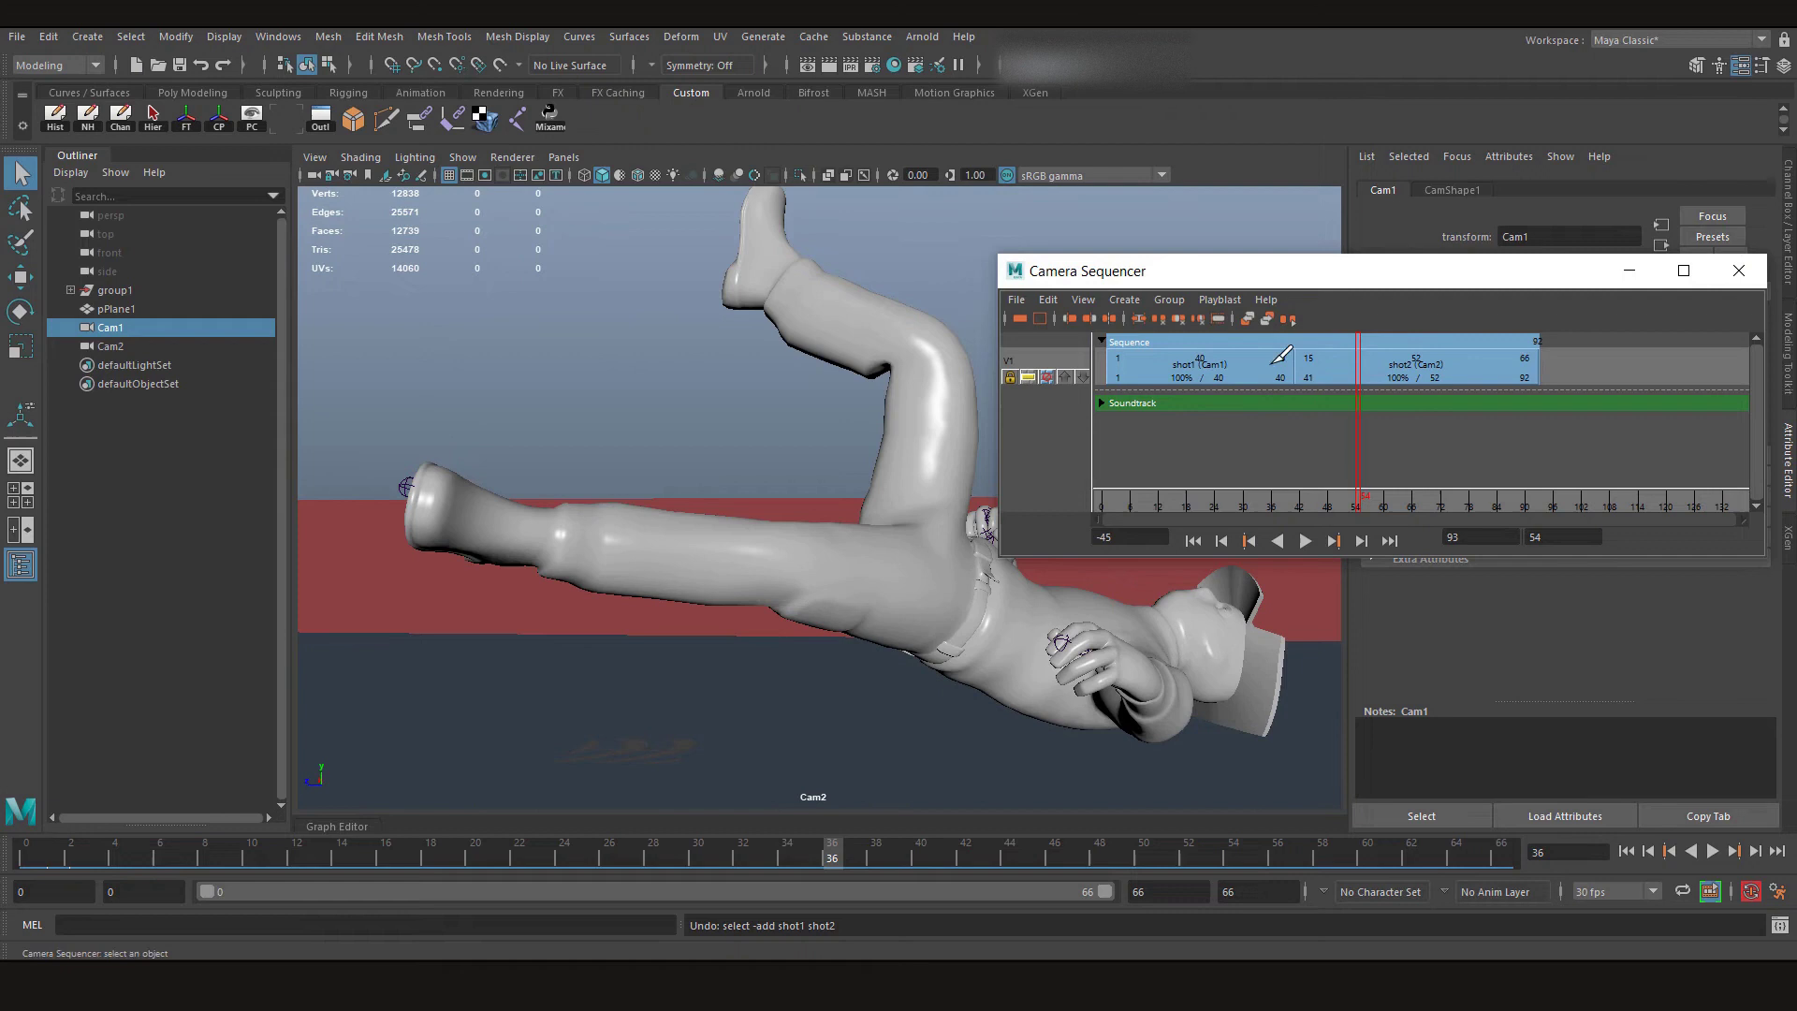
# Reselect both shots, close the playblast options again, and replay the fall from the start frame
pyautogui.moveTo(1442, 357); pyautogui.dragTo(1427, 358)
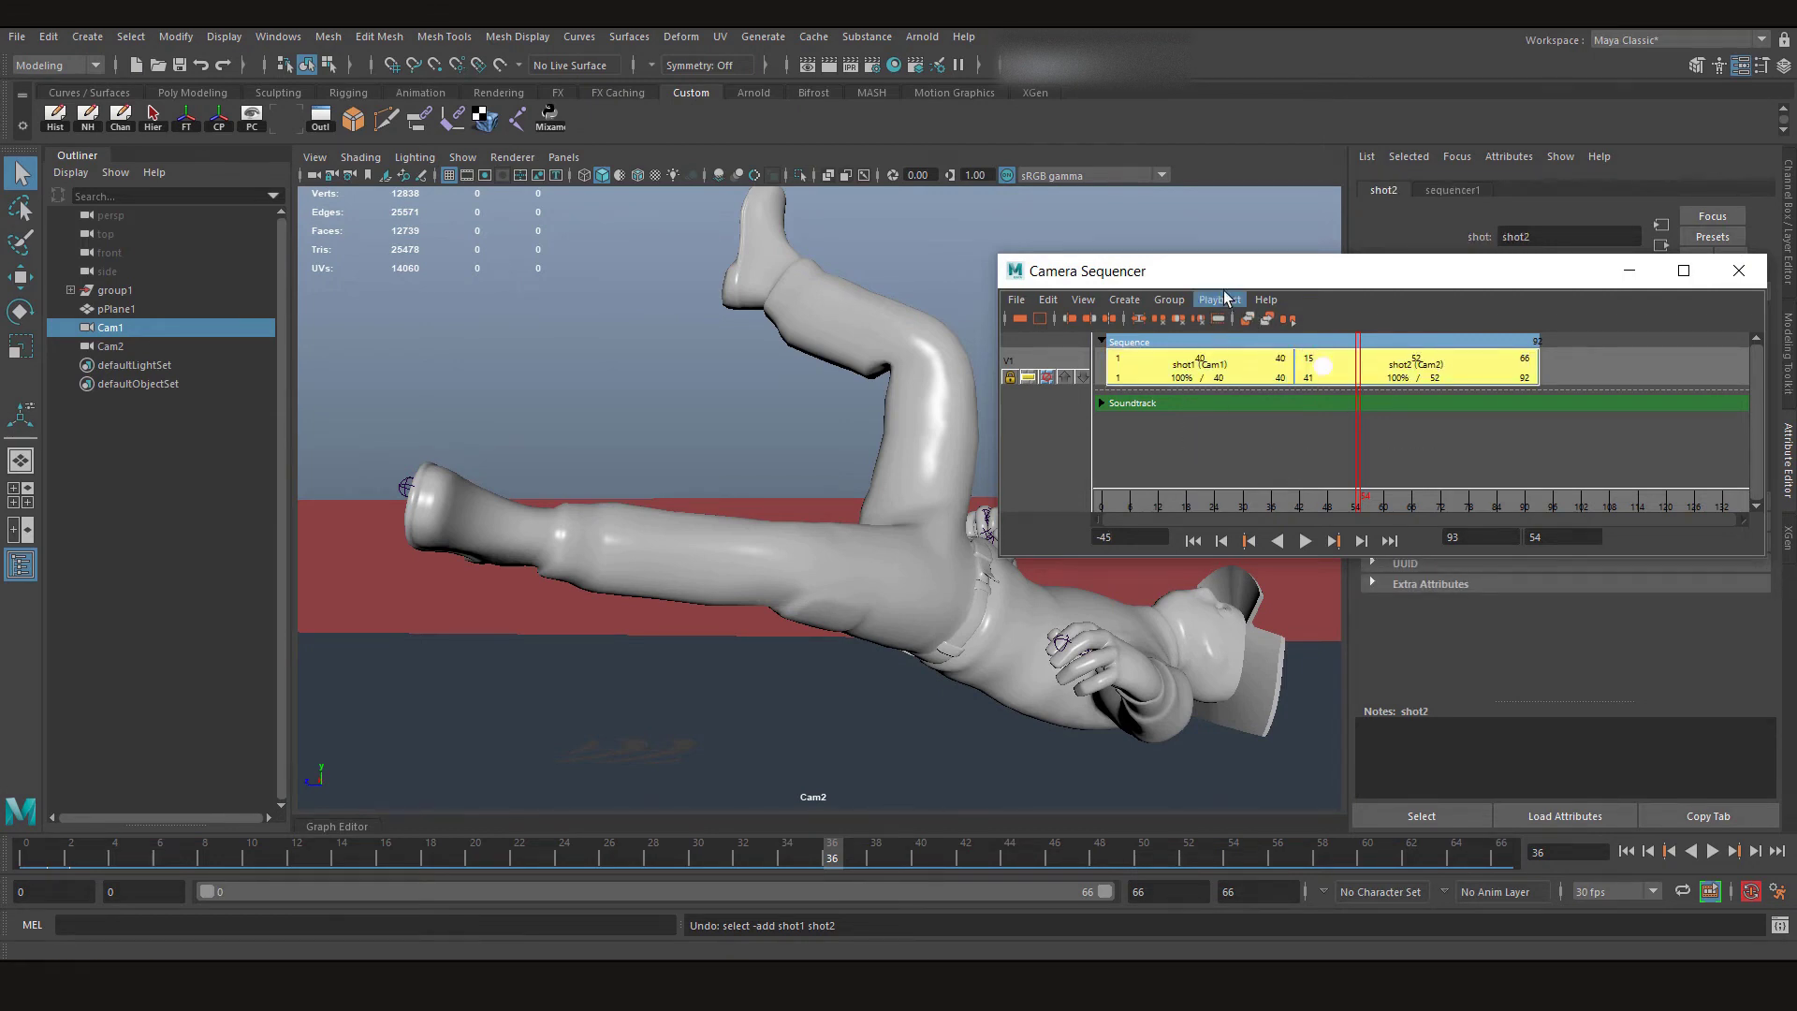
pyautogui.click(1221, 299)
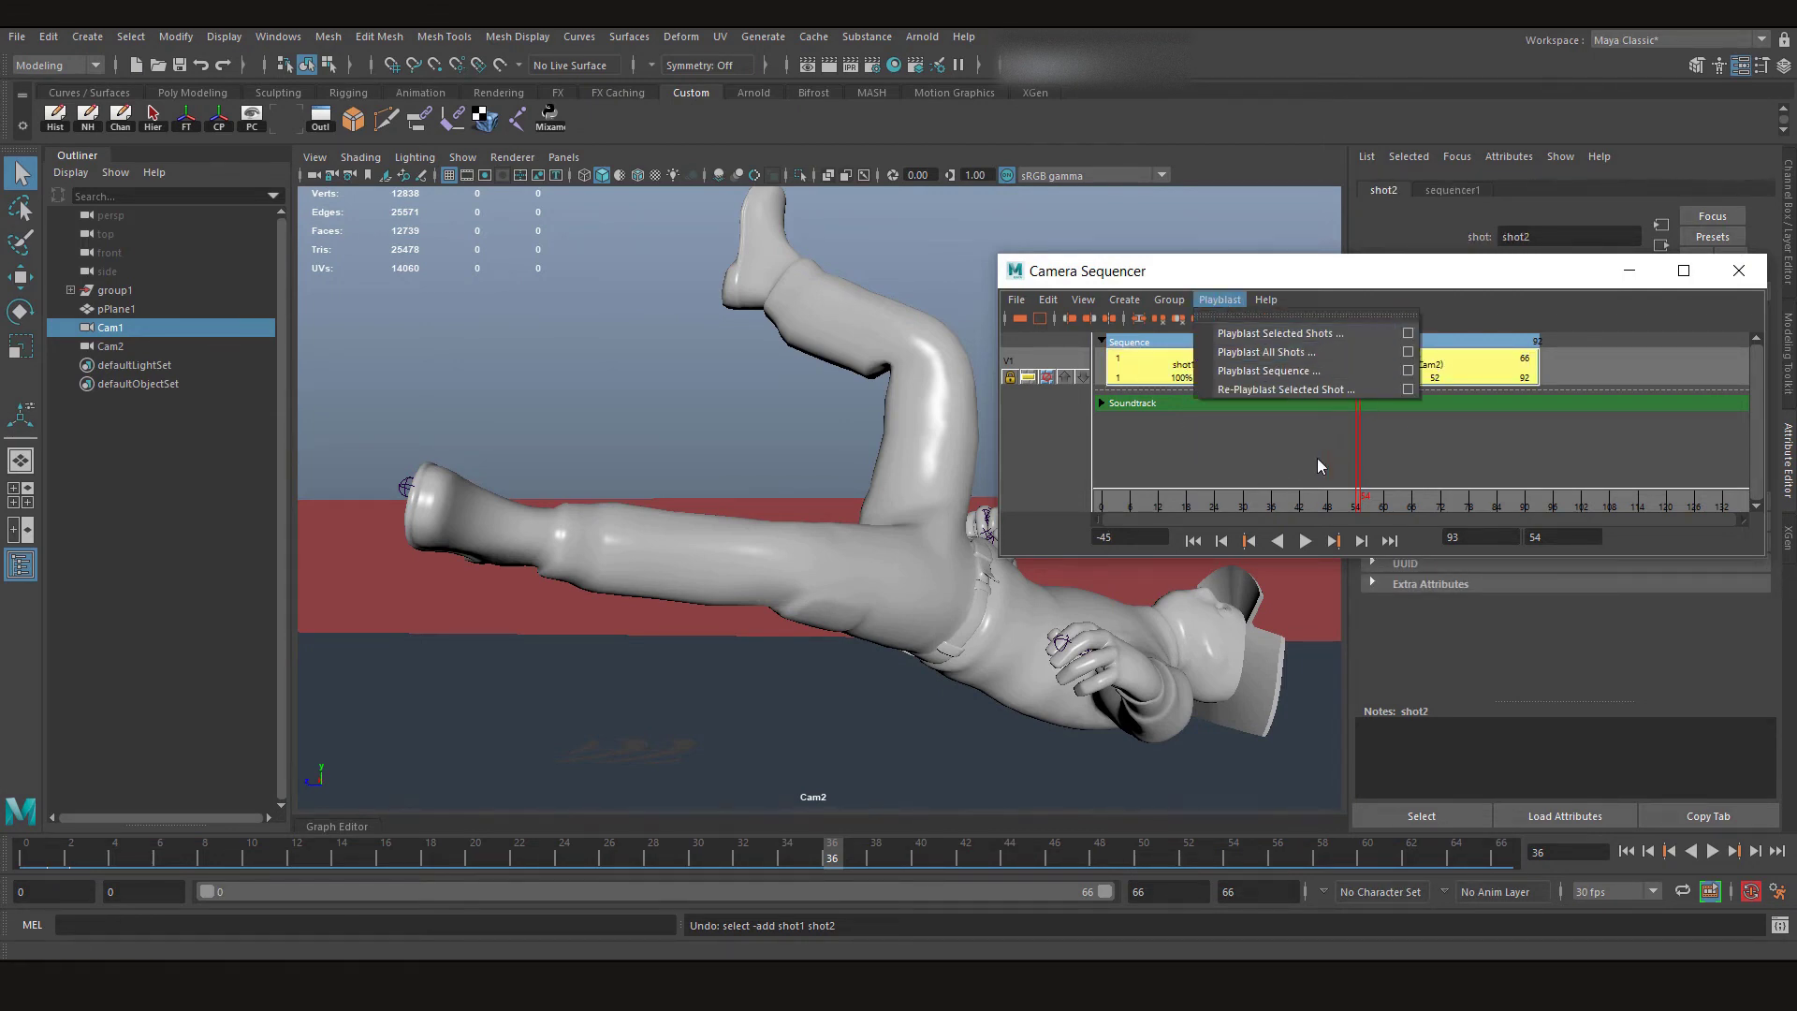
pyautogui.moveTo(1250, 438)
pyautogui.mouseDown()
pyautogui.moveTo(1420, 311)
pyautogui.moveTo(1245, 453)
pyautogui.moveTo(1372, 362)
pyautogui.moveTo(1417, 463)
pyautogui.moveTo(1244, 466)
pyautogui.mouseUp()
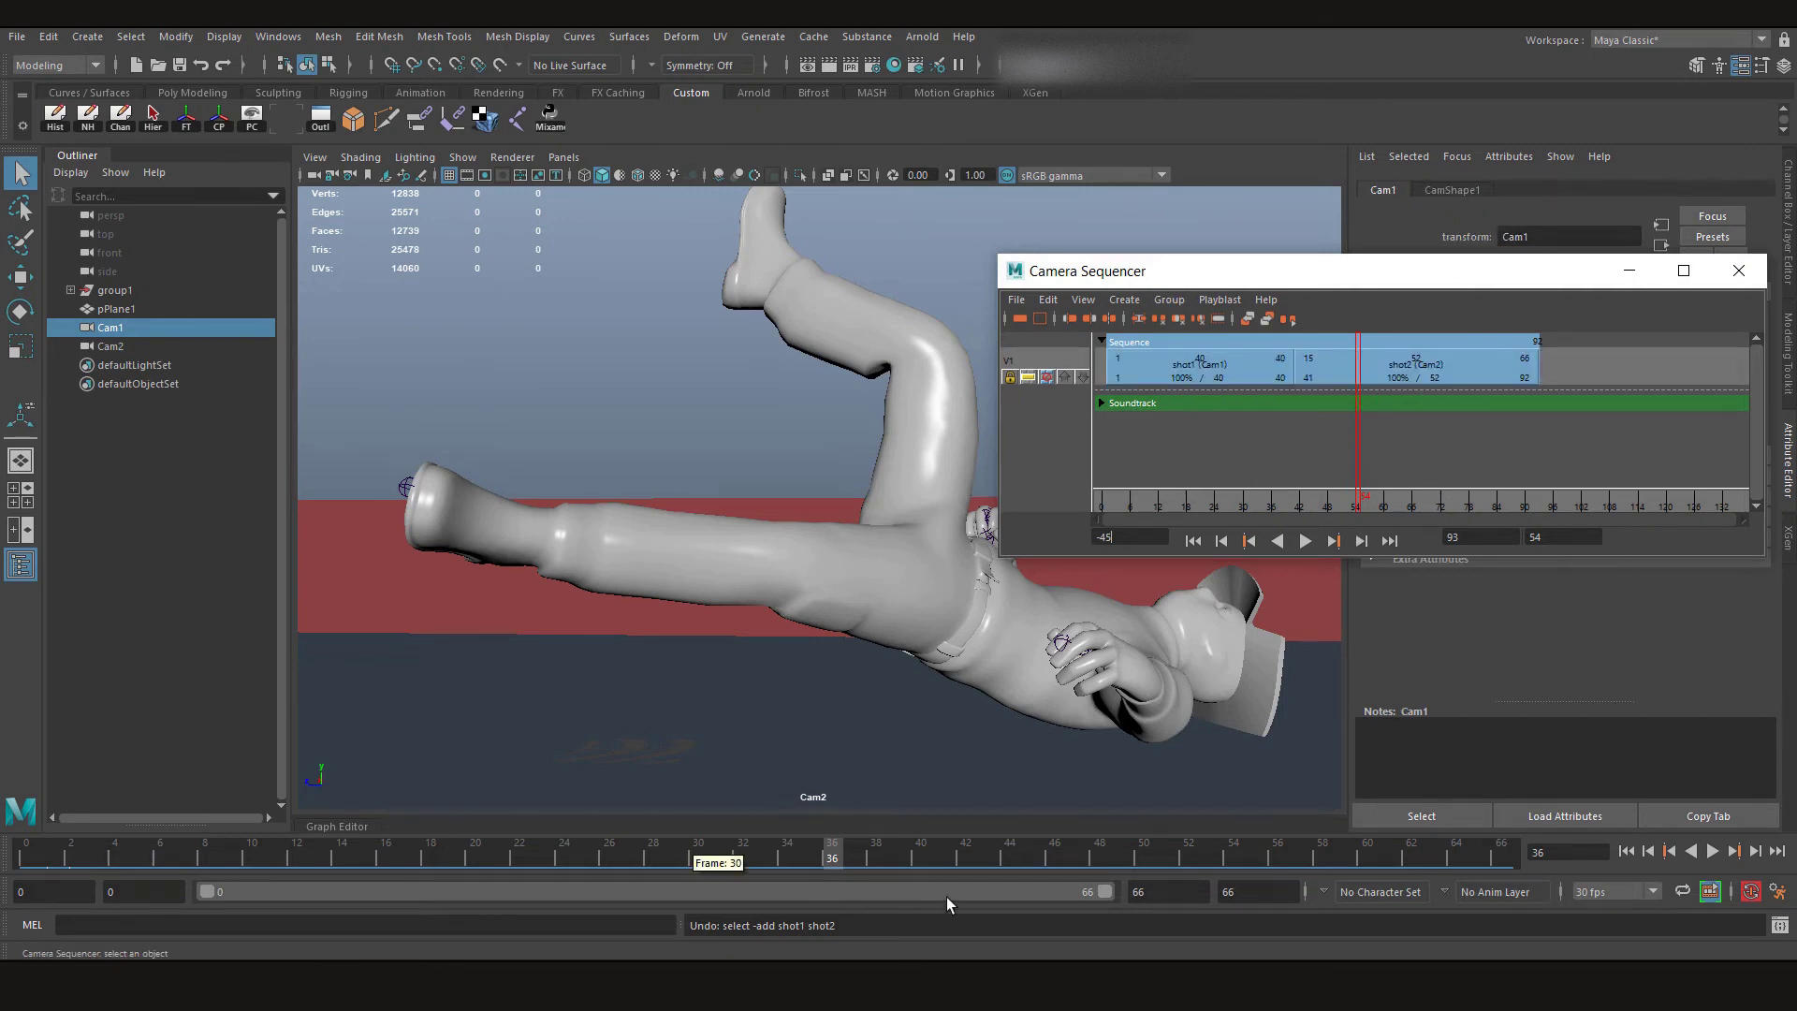
pyautogui.moveTo(871, 854); pyautogui.dragTo(231, 842)
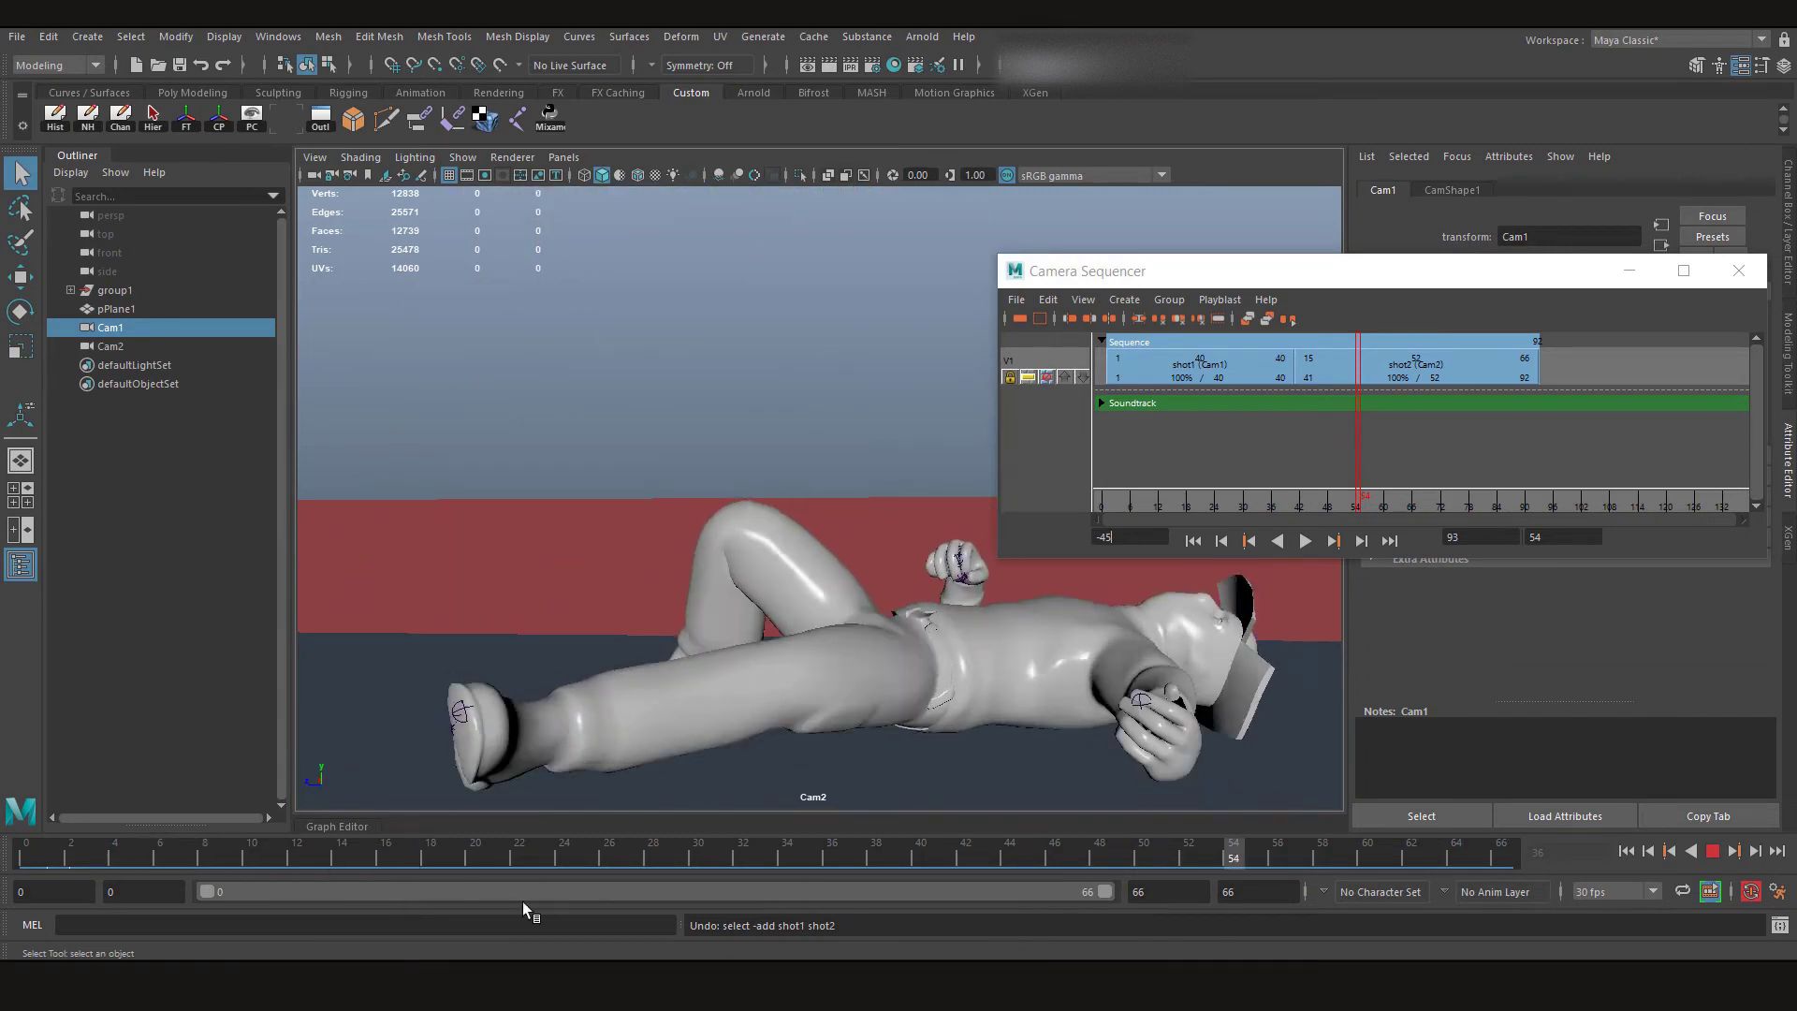
pyautogui.hotkey('alt', 'v')
pyautogui.hotkey('alt', 'shift', 'v')
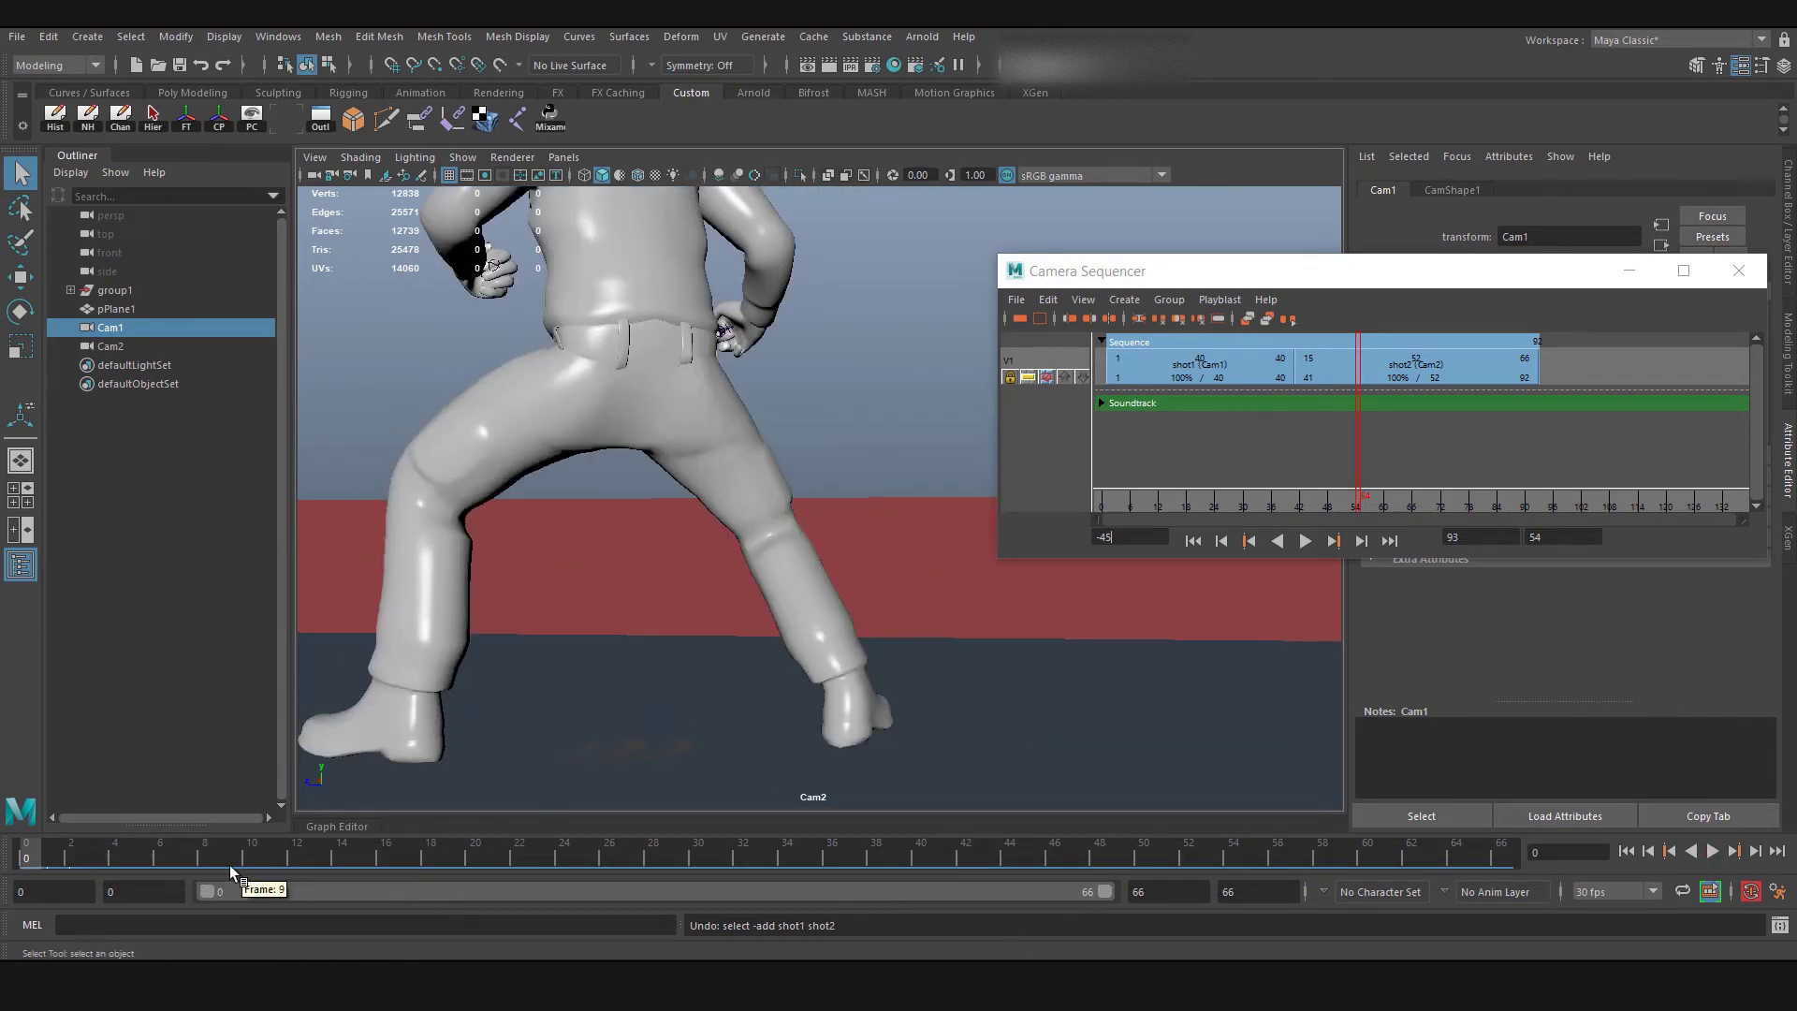
pyautogui.hotkey('alt', 'v')
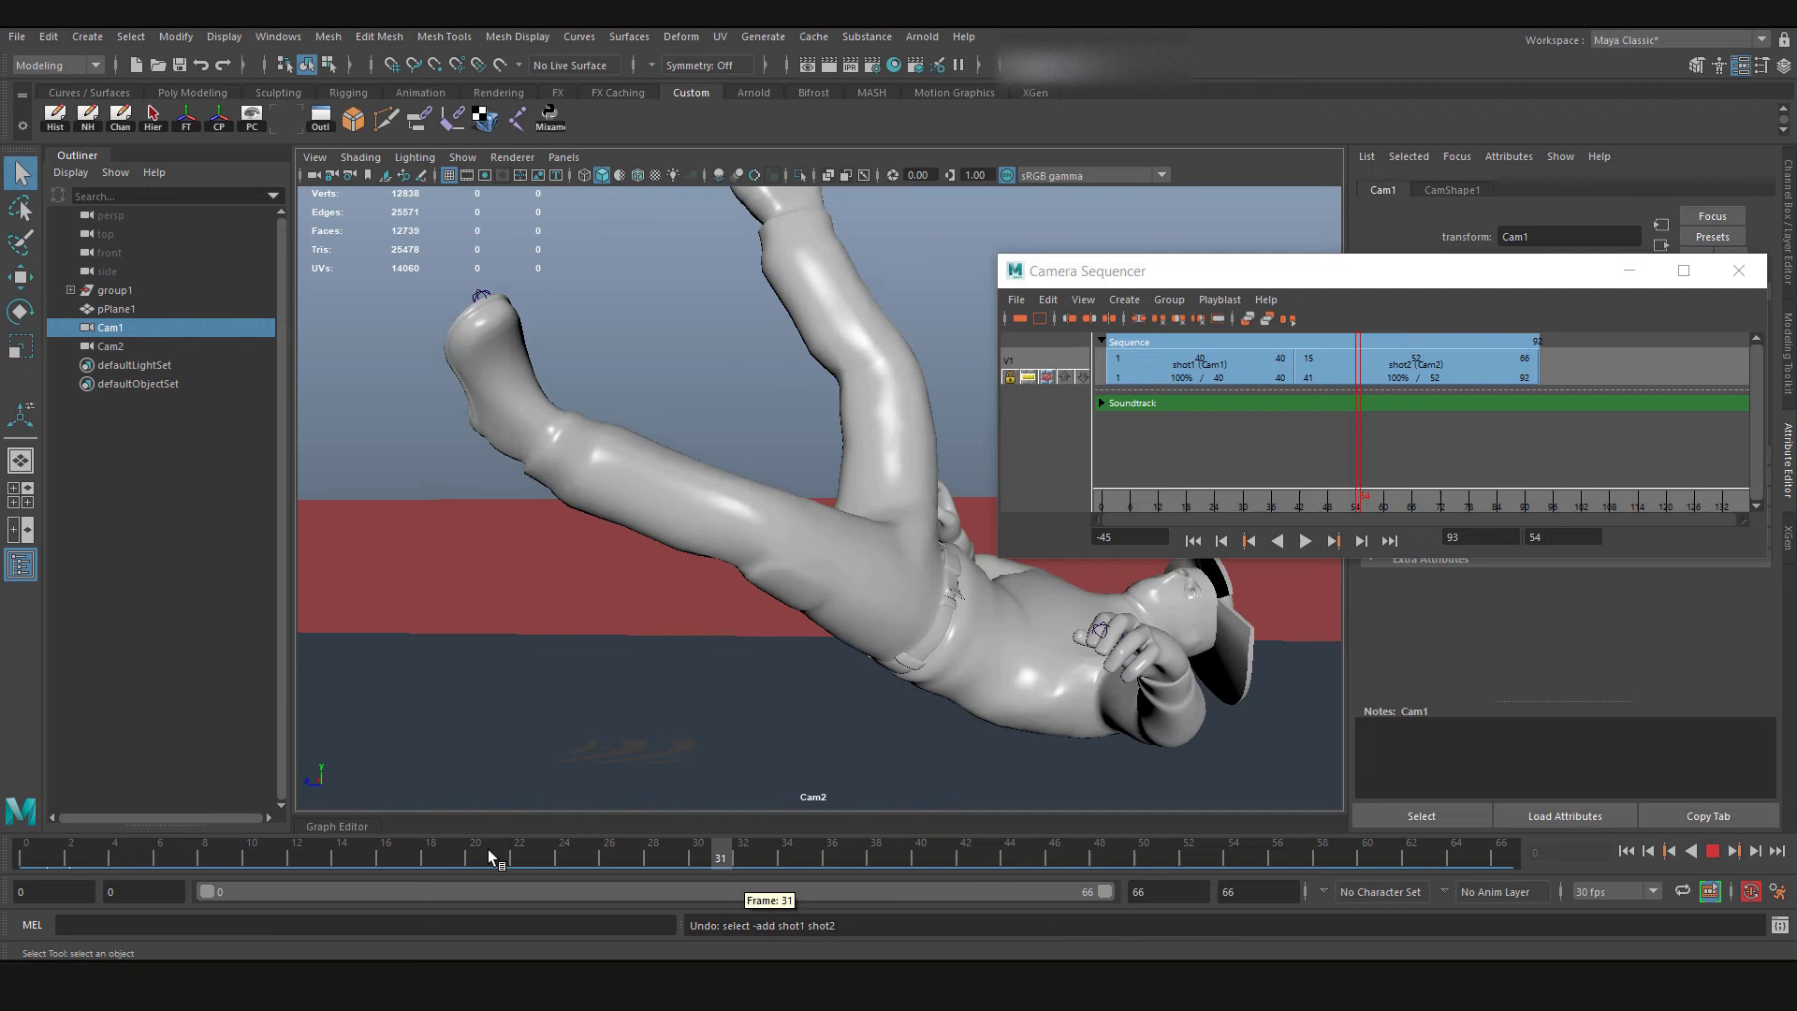
# Stop playback, then trim shot2 so its start frame is 41
pyautogui.hotkey('alt', 'v')
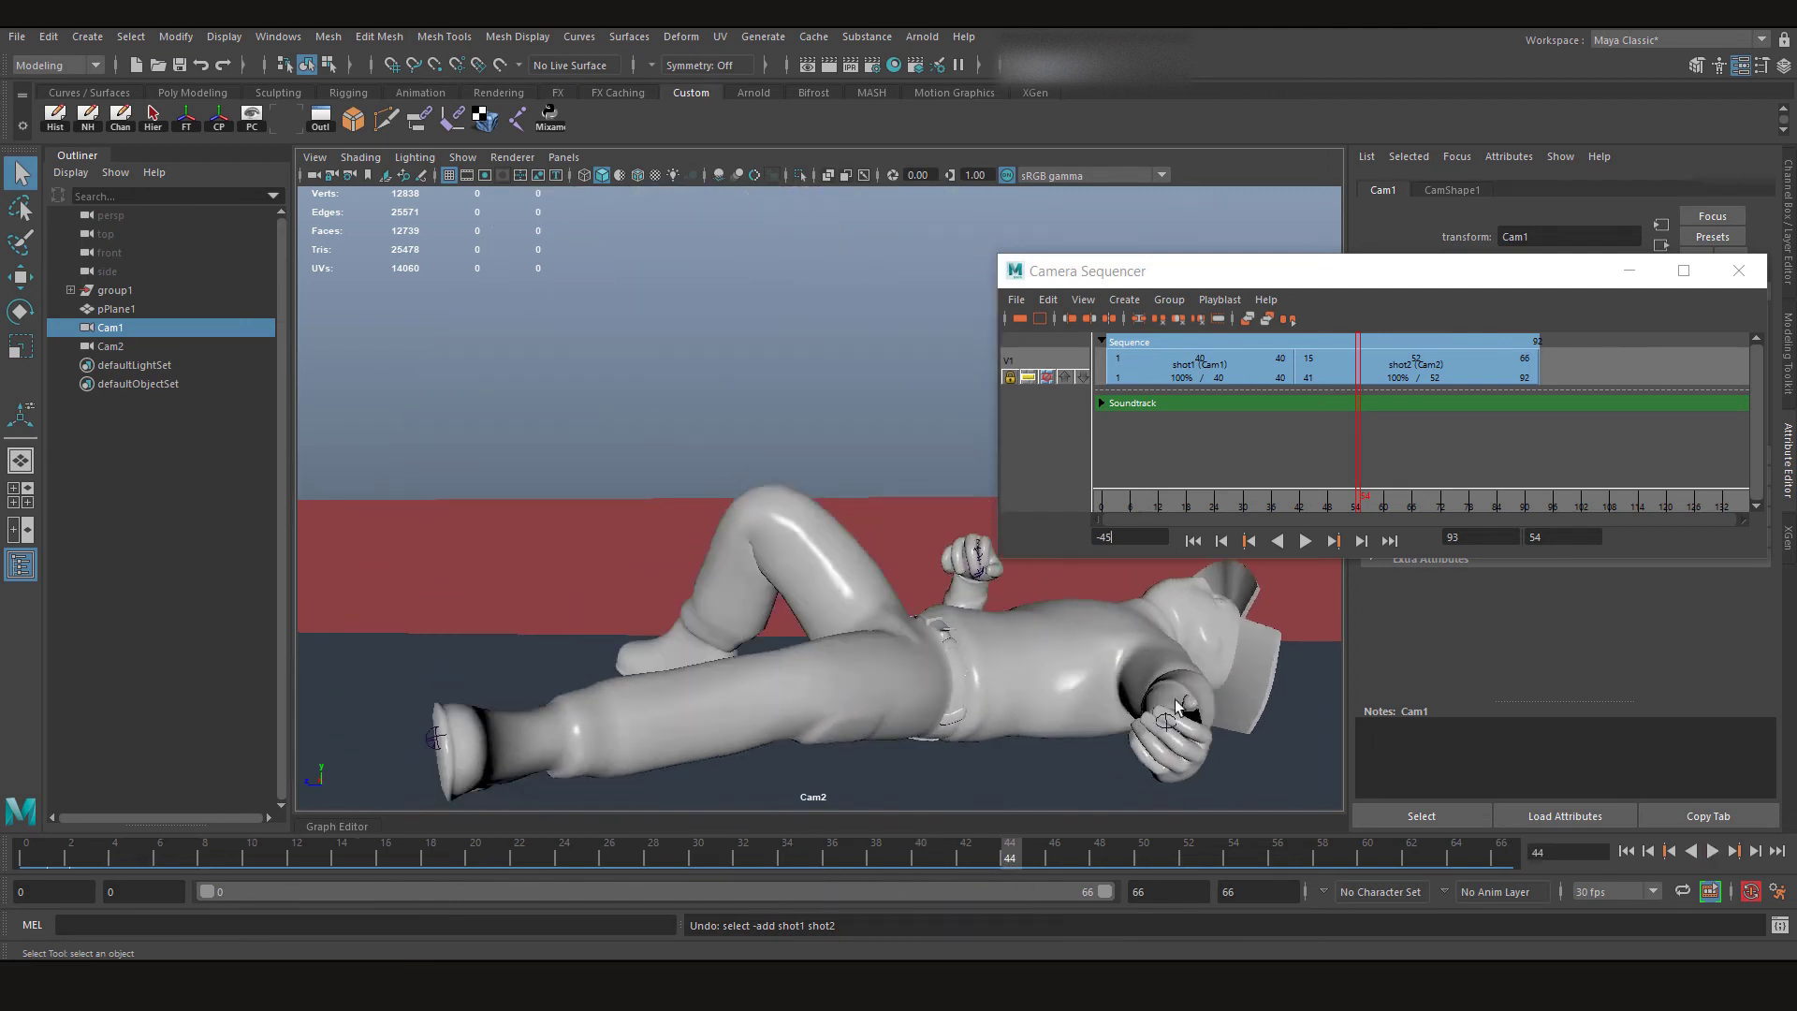
pyautogui.click(1344, 375)
pyautogui.moveTo(1344, 503); pyautogui.dragTo(1298, 502)
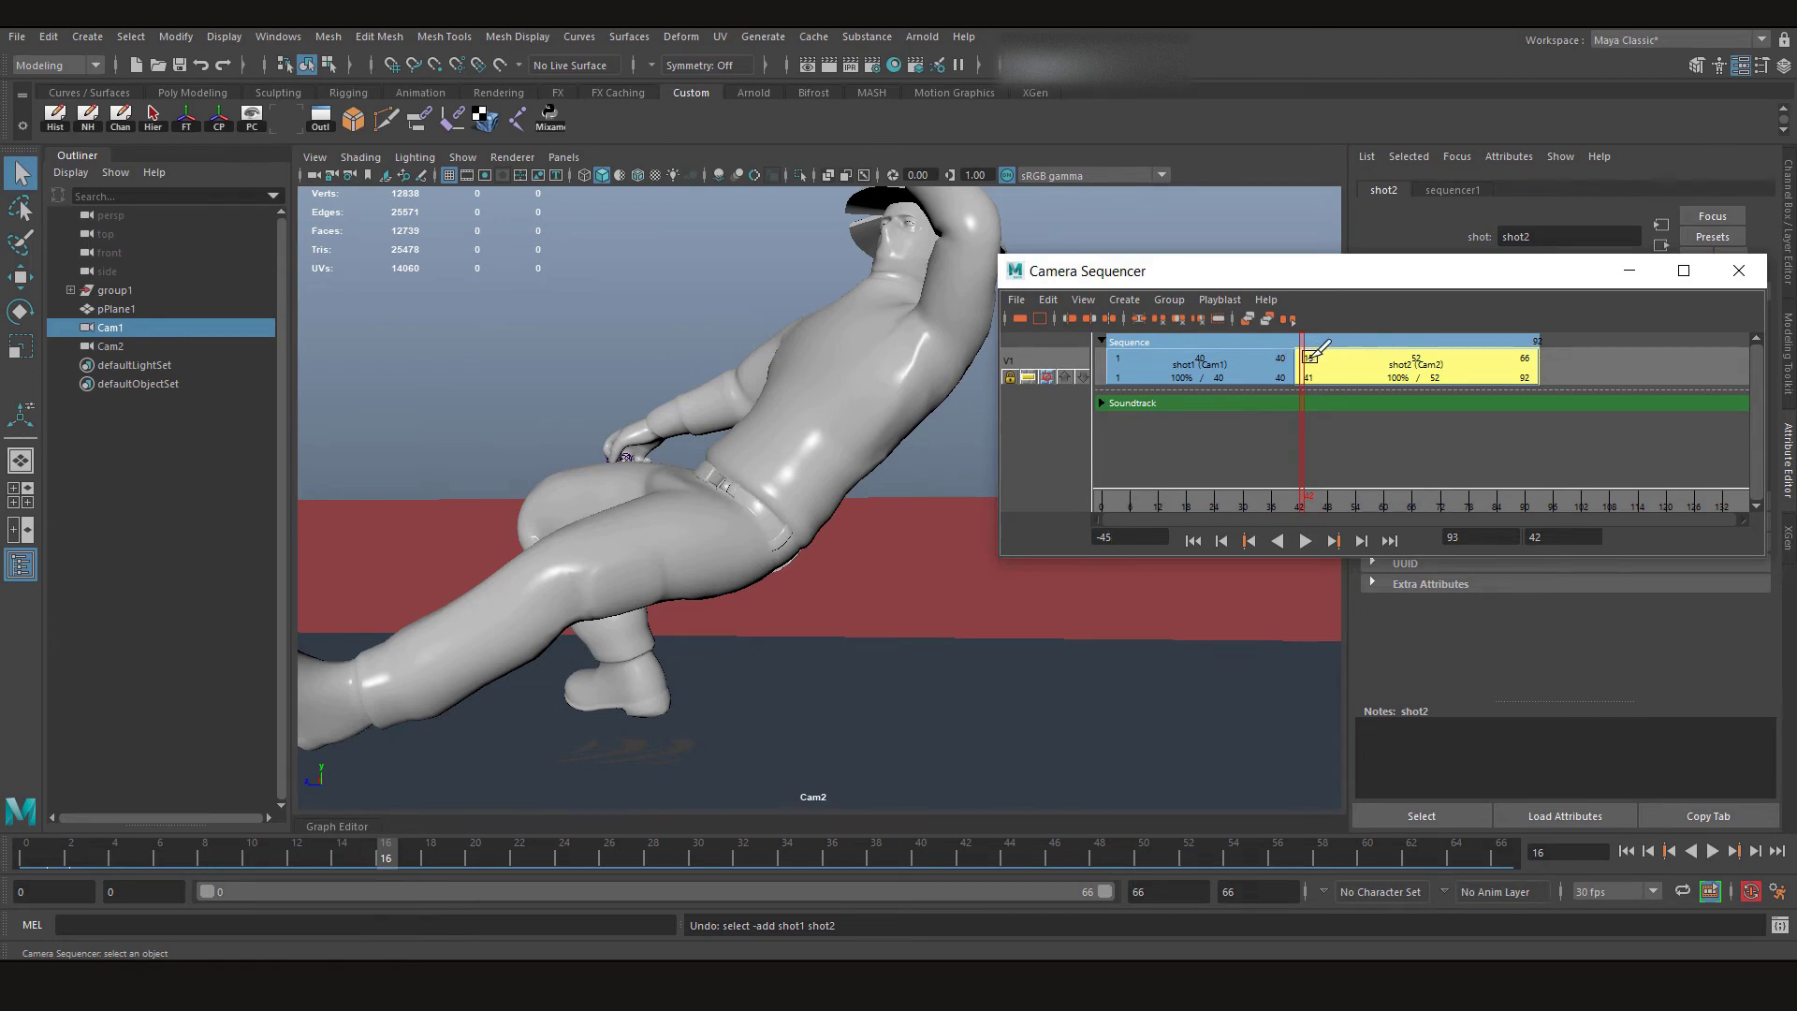
pyautogui.click(1311, 358)
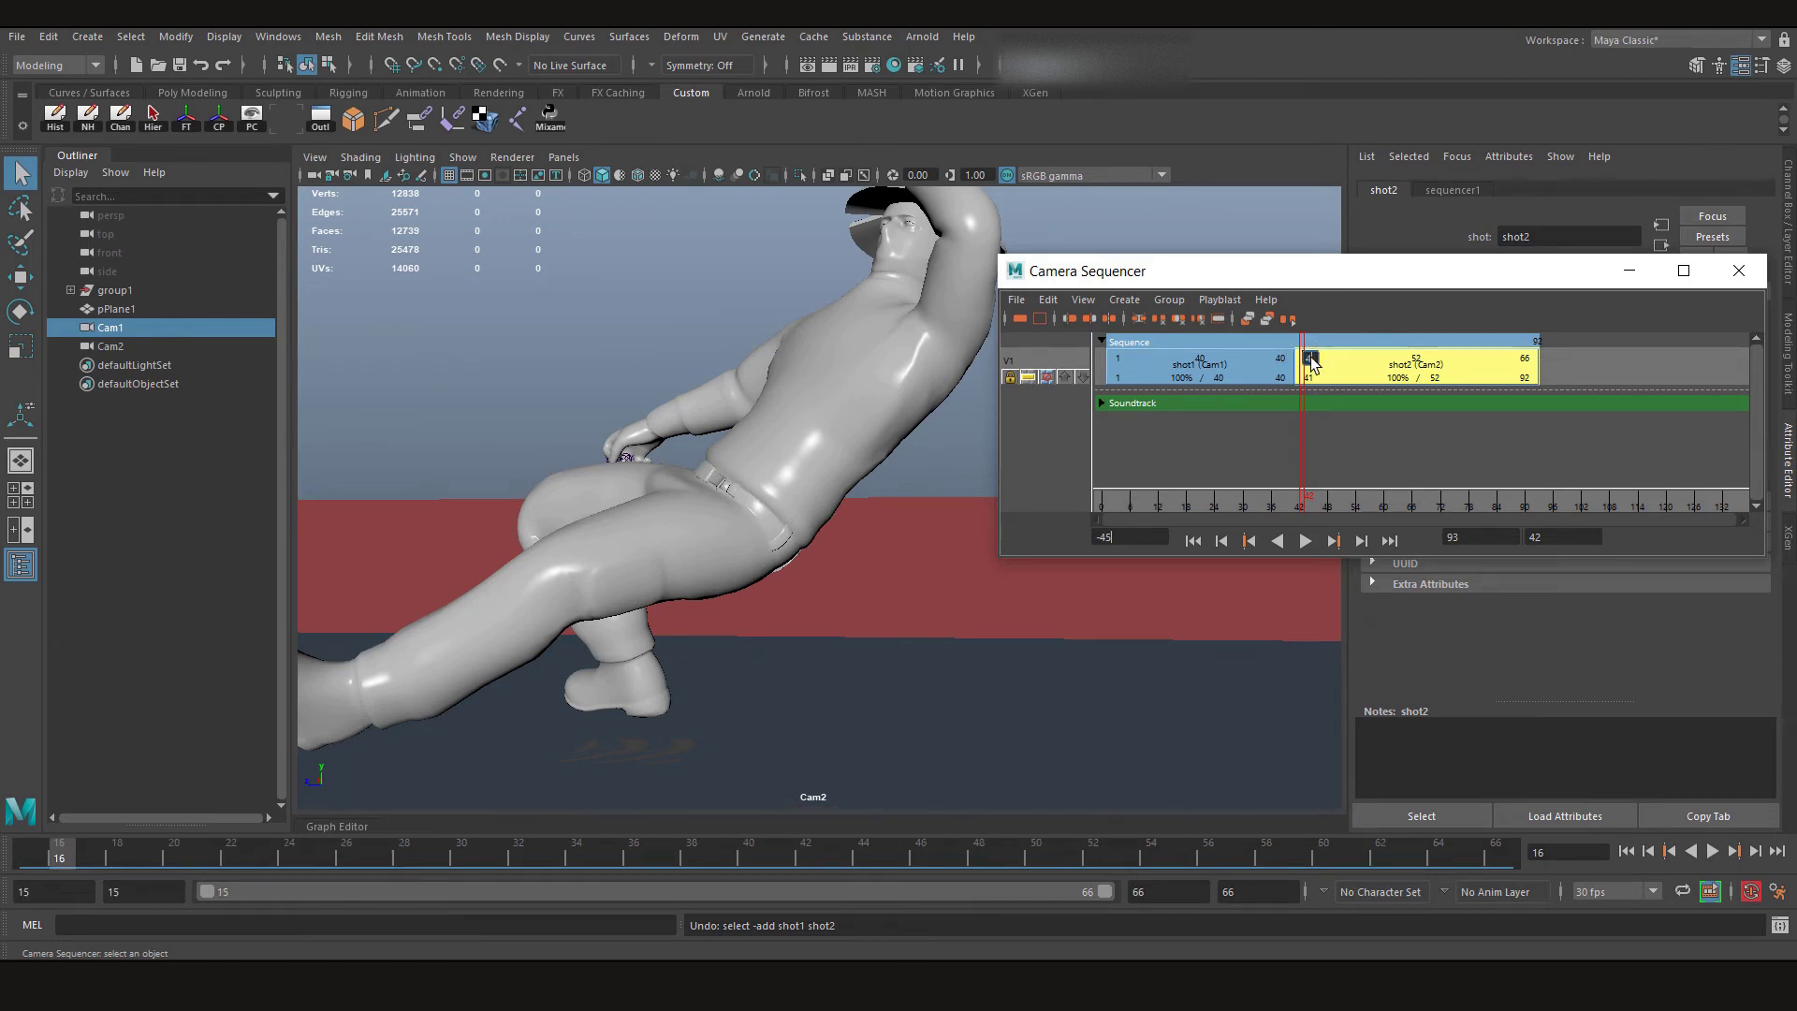
pyautogui.moveTo(1310, 360); pyautogui.dragTo(1419, 370)
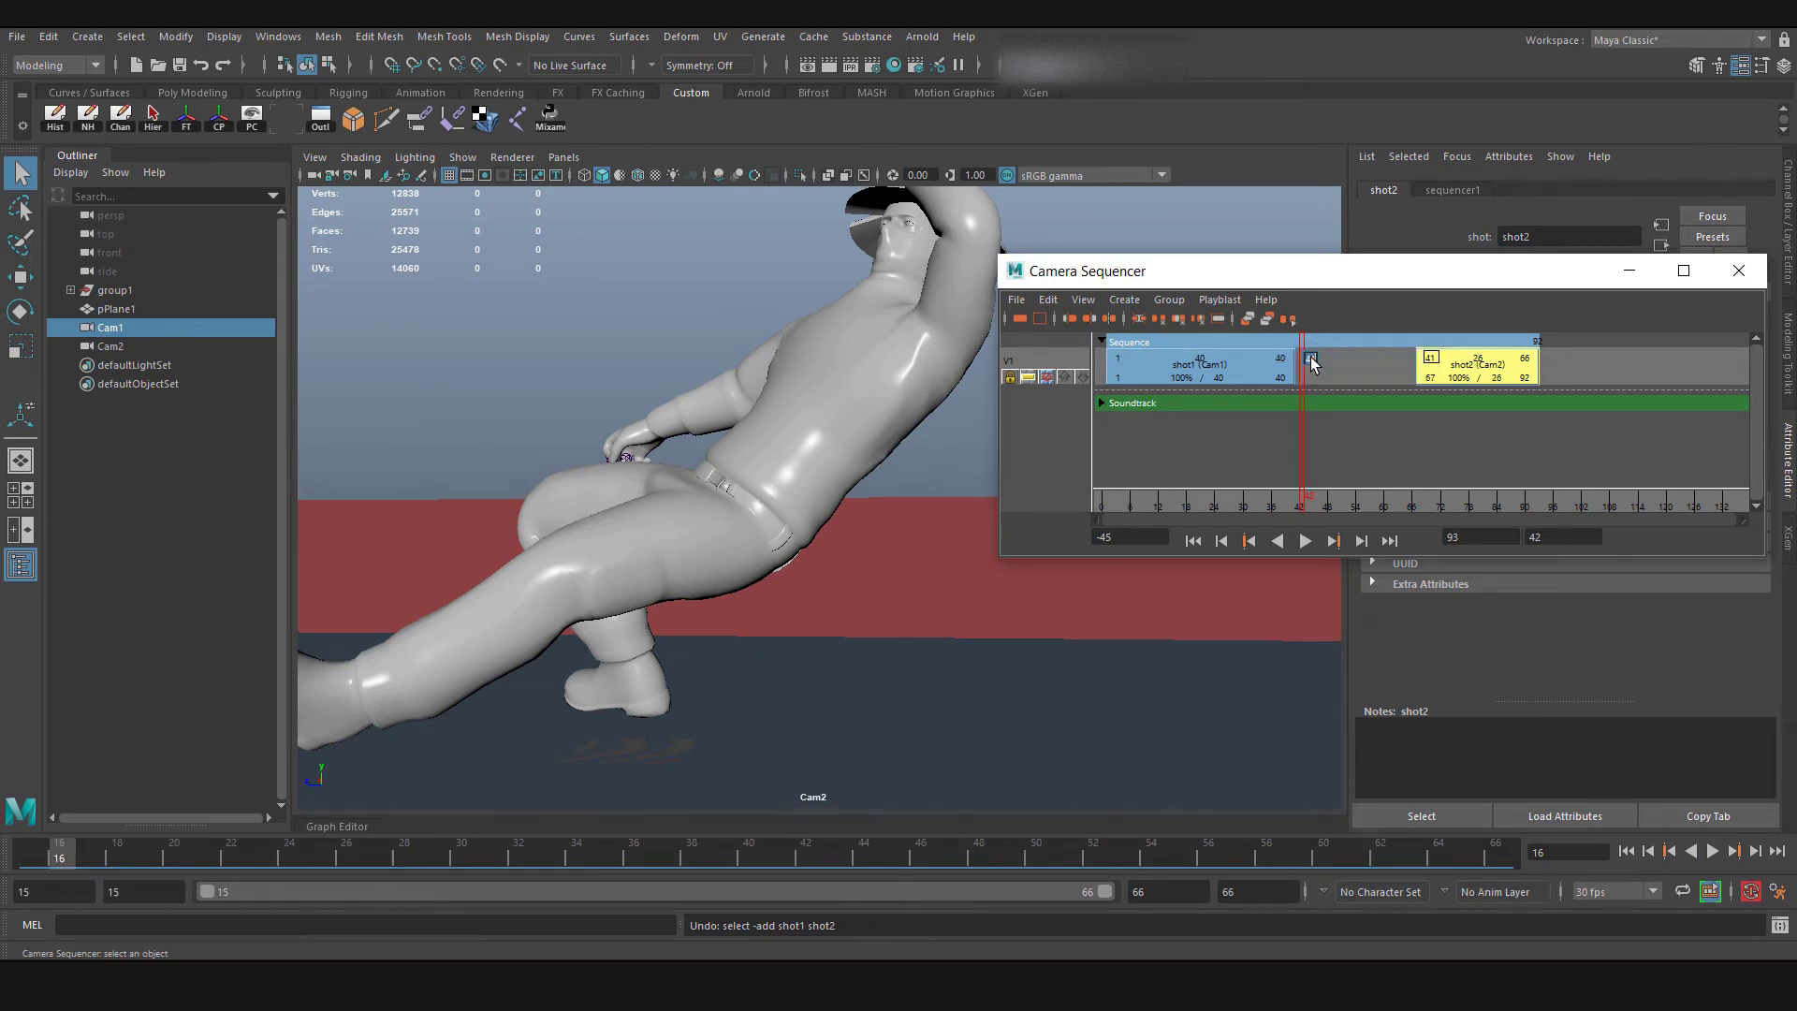
pyautogui.click(1431, 377)
pyautogui.write('4')
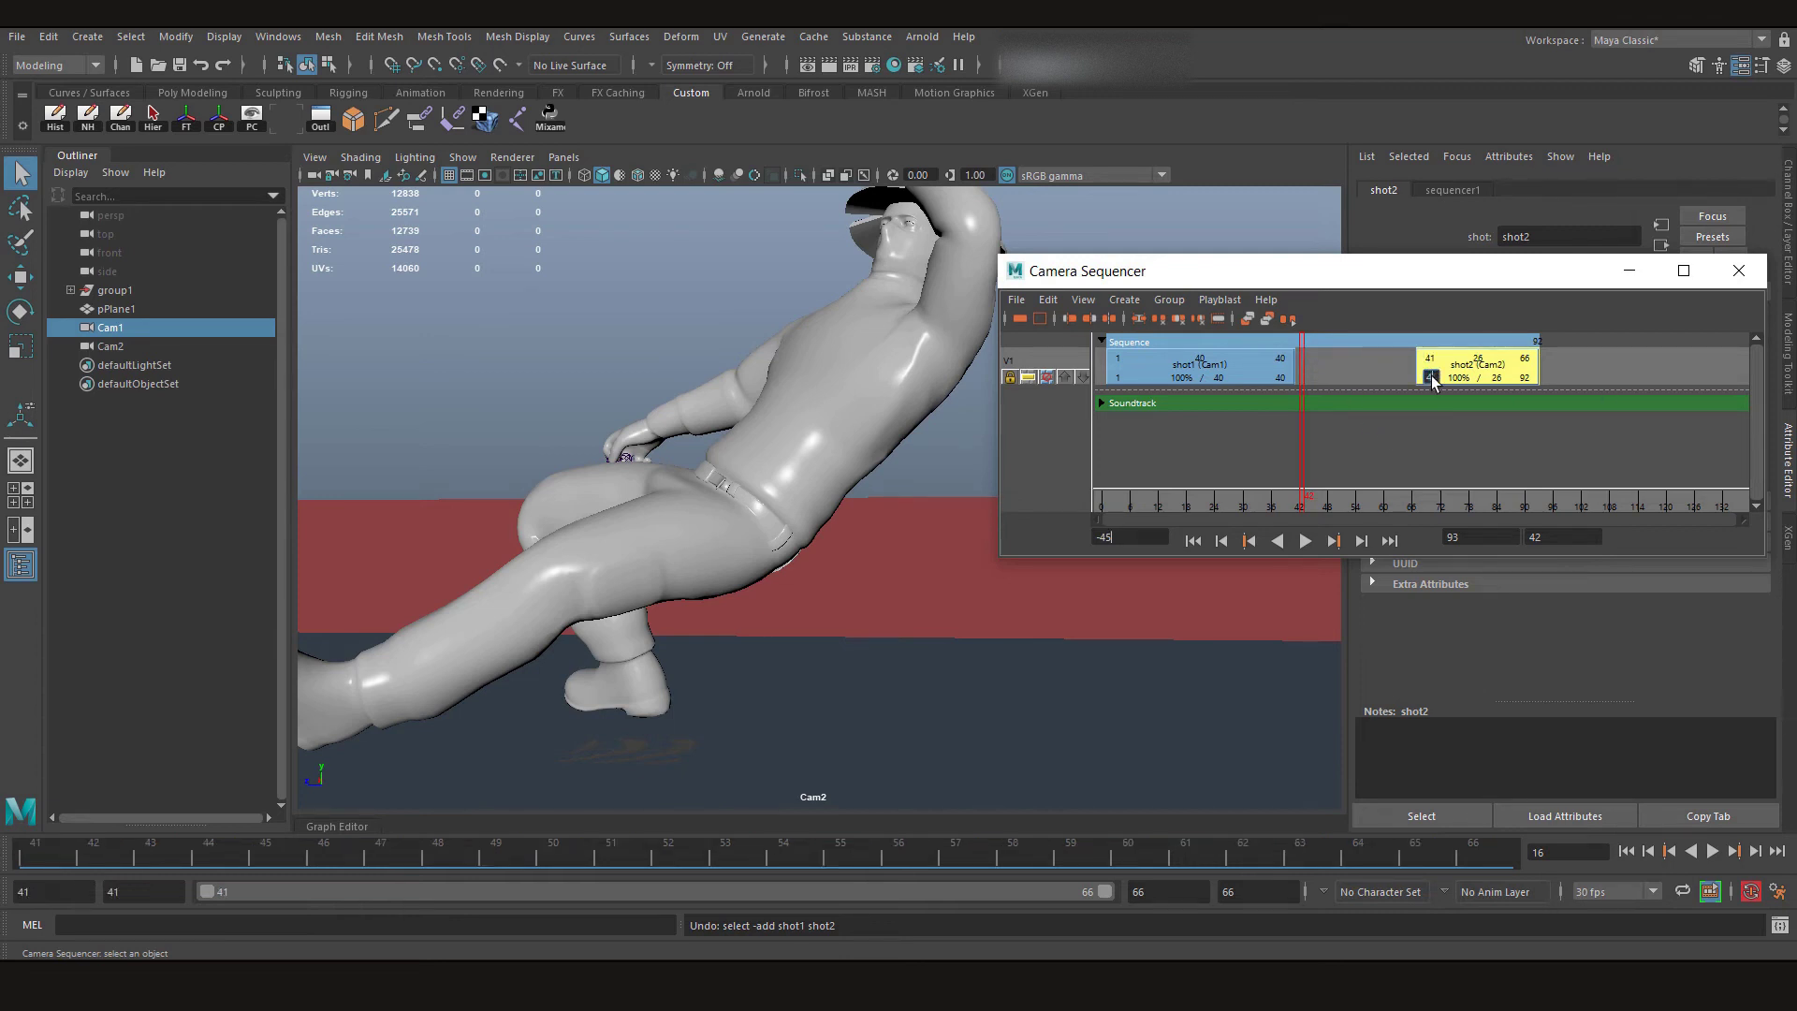
pyautogui.write('1')
pyautogui.press('Return')
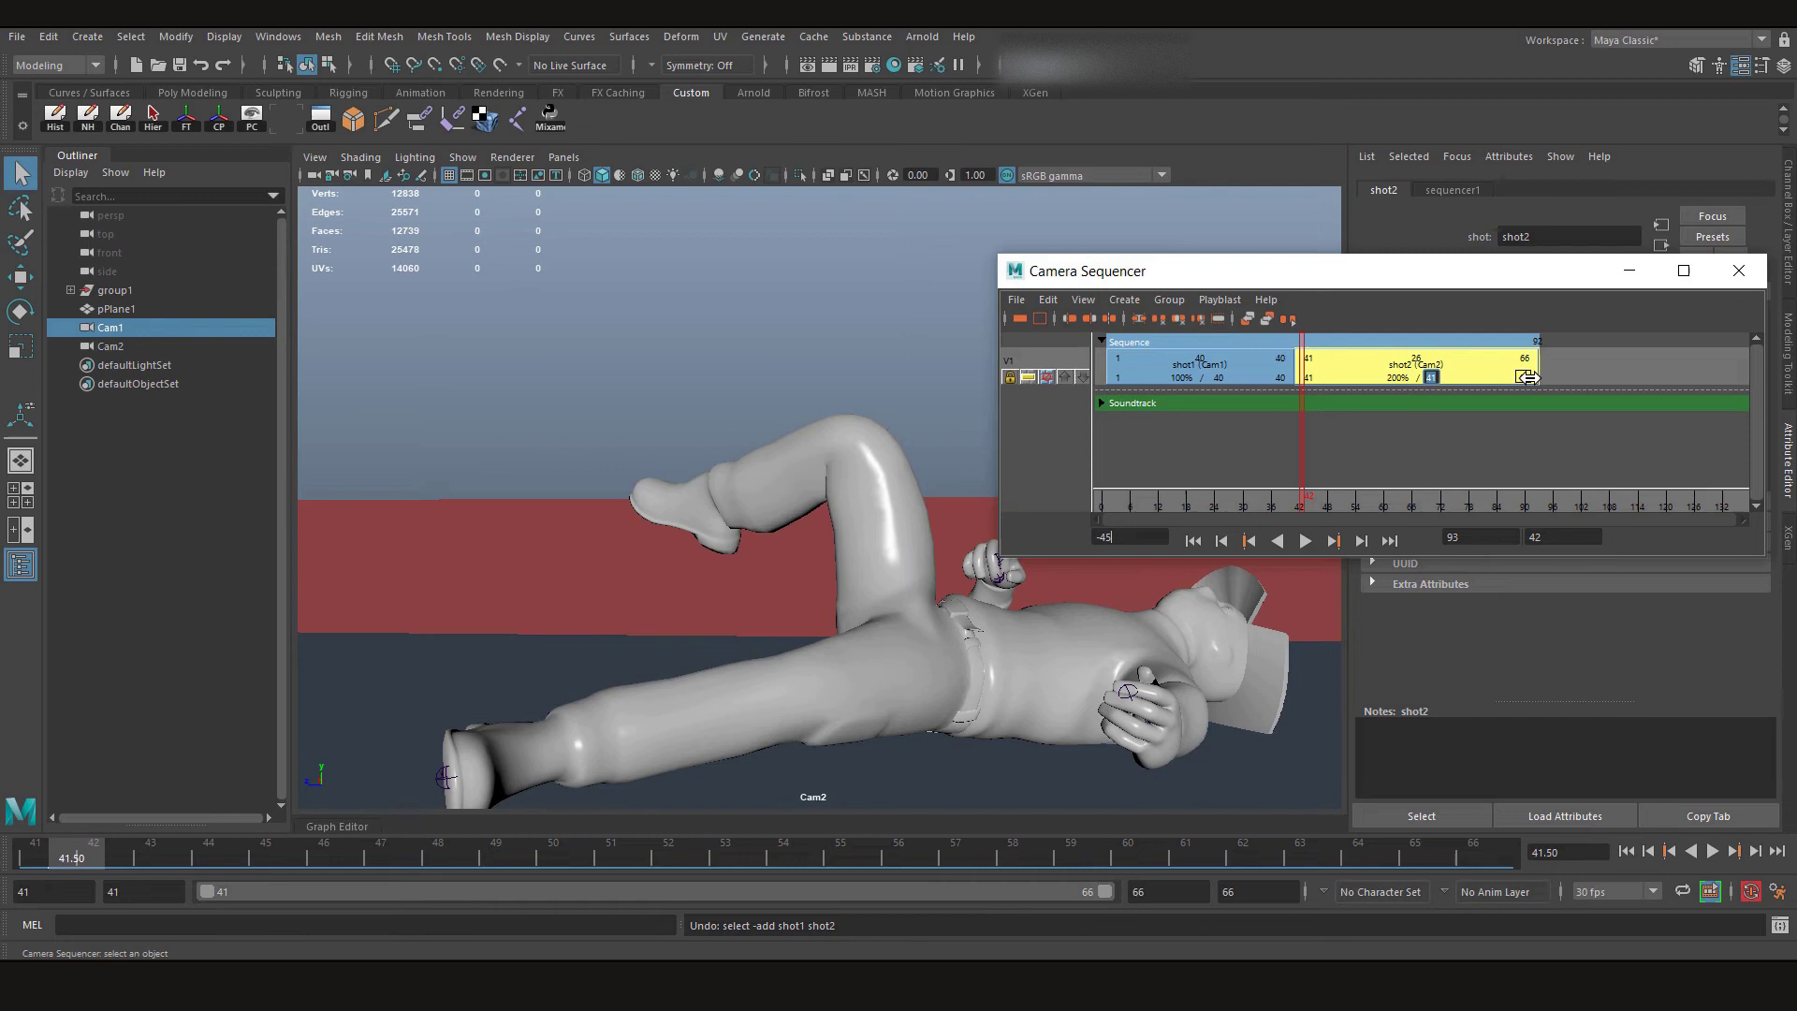
# Undo shot2's accidental 200% speed change and scrub across the frame 40–41 cut
pyautogui.hotkey('ctrl', 'z')
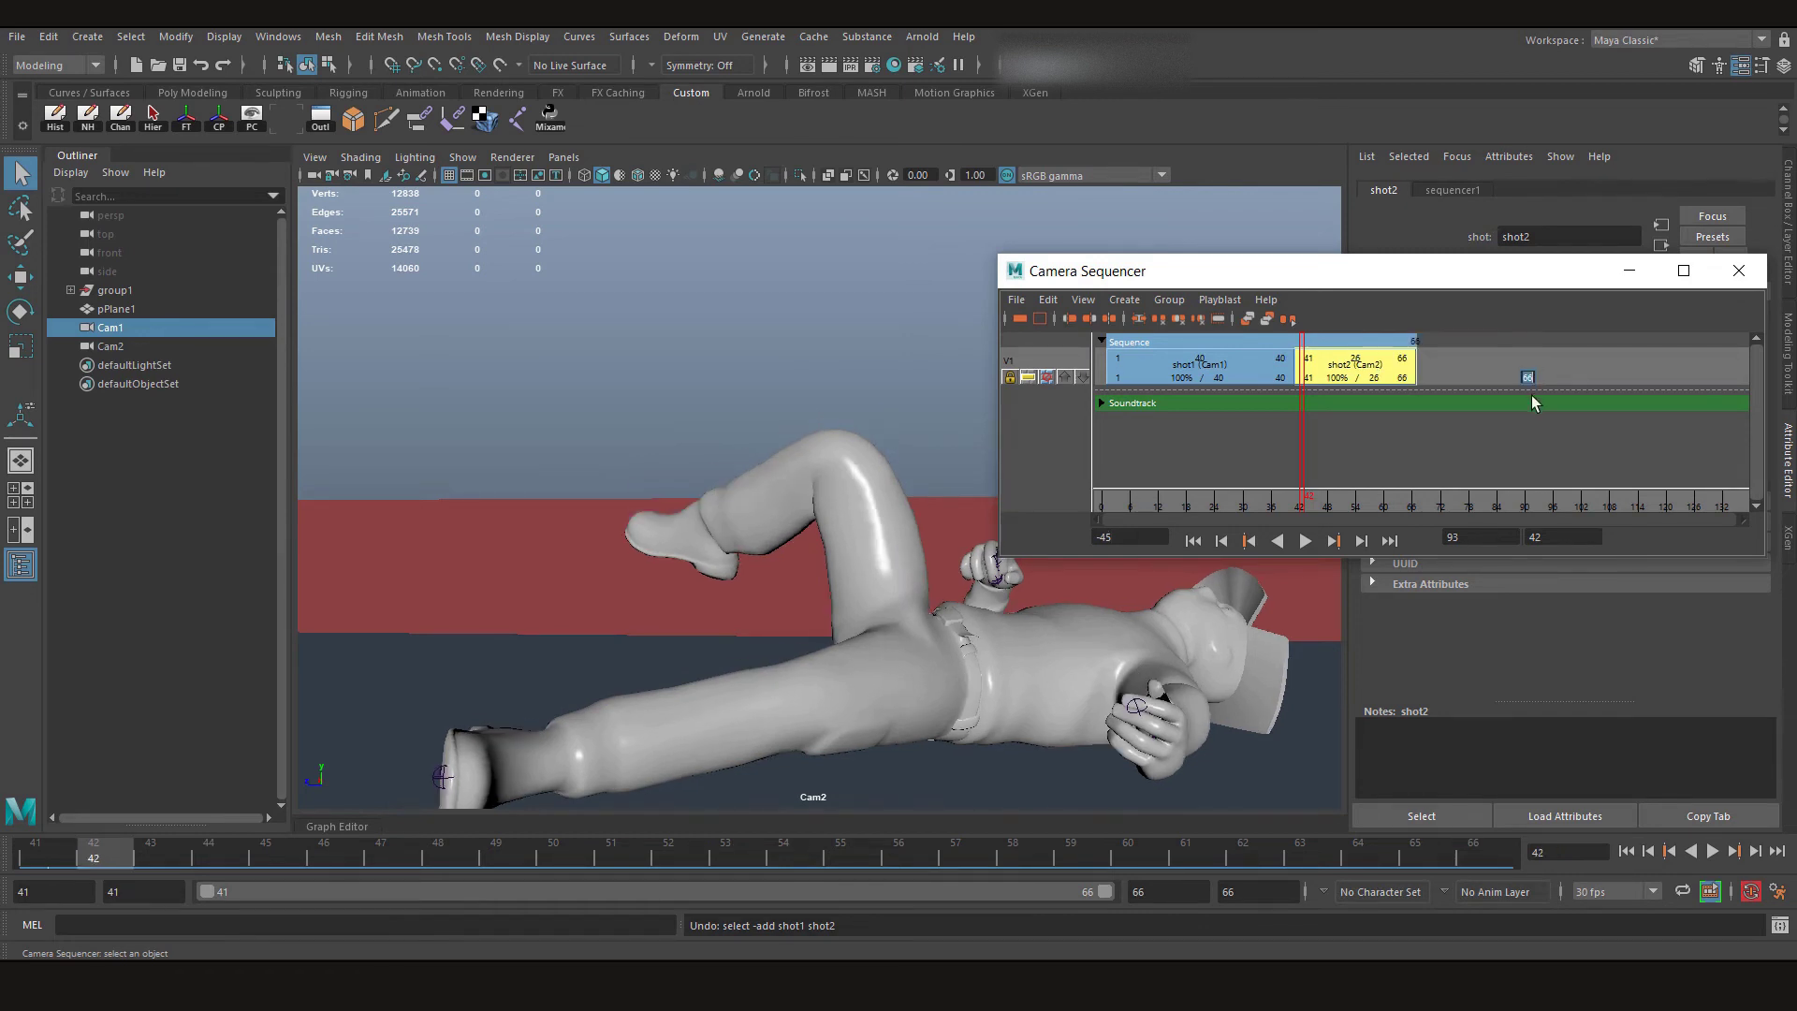
pyautogui.moveTo(1327, 508)
pyautogui.mouseDown()
pyautogui.moveTo(1261, 509)
pyautogui.moveTo(1308, 512)
pyautogui.moveTo(1272, 512)
pyautogui.moveTo(1299, 500)
pyautogui.mouseUp()
pyautogui.moveTo(1224, 431); pyautogui.dragTo(1373, 428)
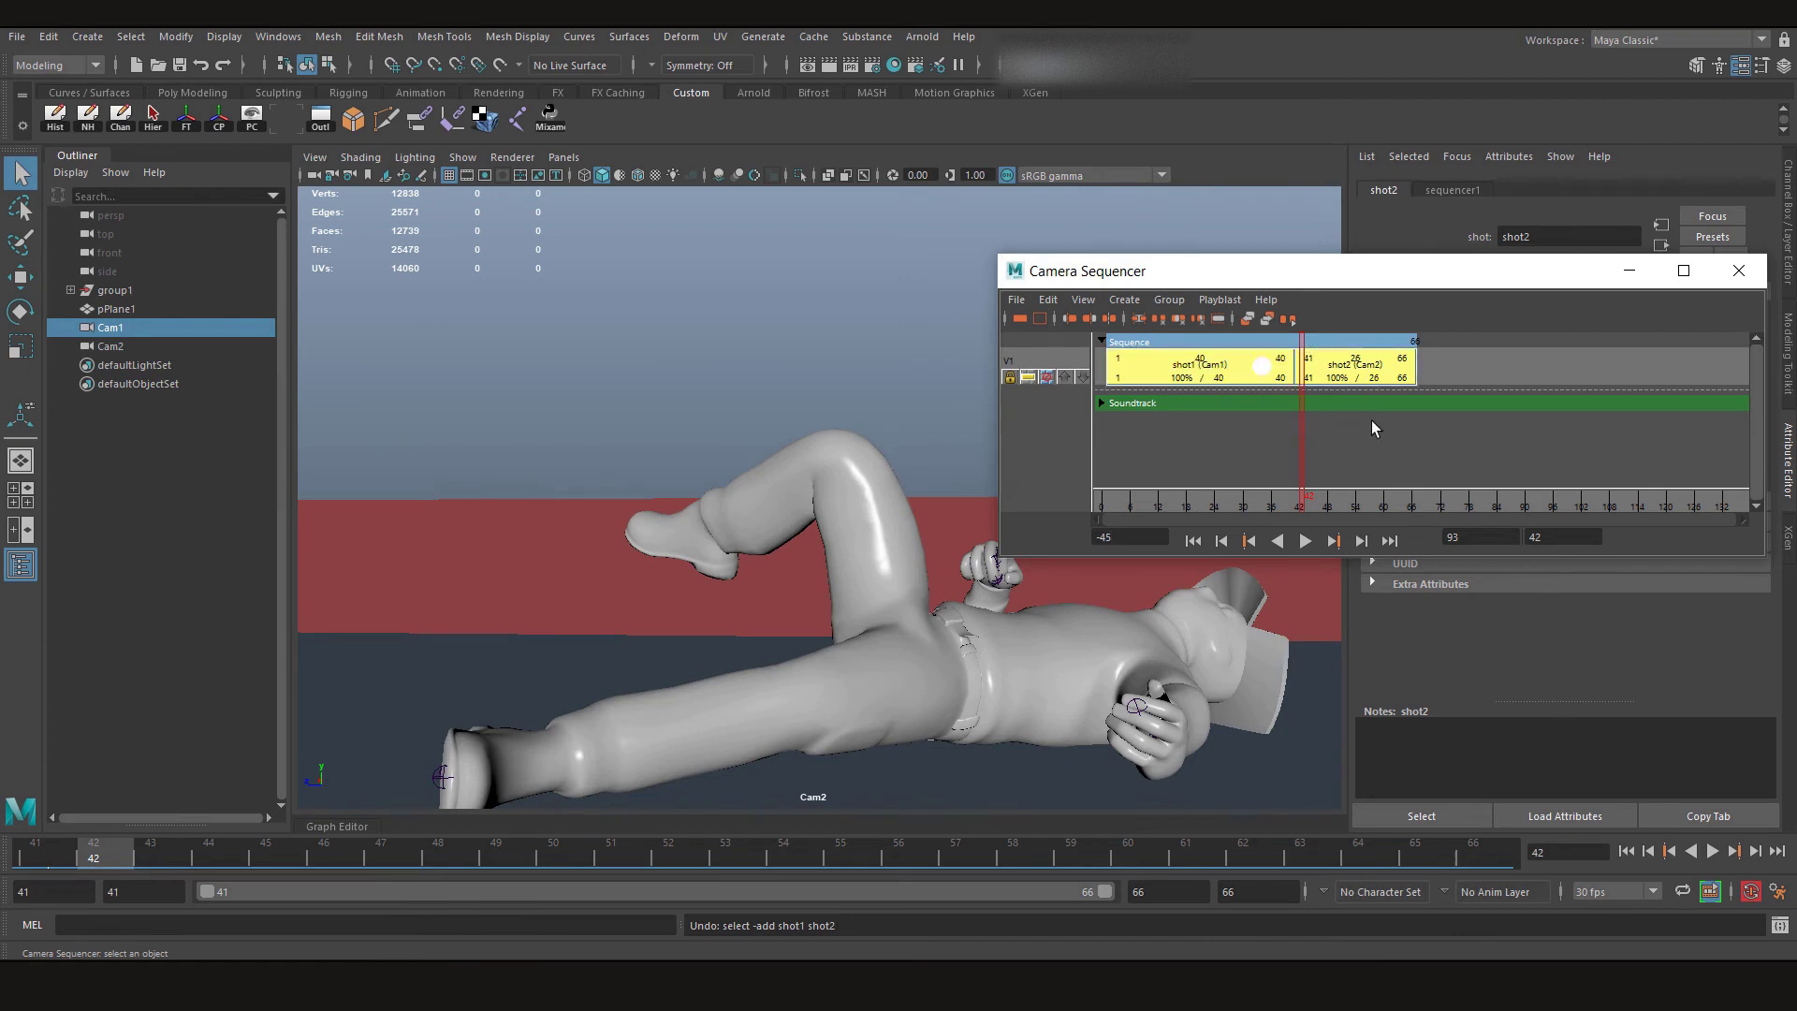
pyautogui.moveTo(1234, 509)
pyautogui.mouseDown()
pyautogui.moveTo(1304, 510)
pyautogui.moveTo(1264, 511)
pyautogui.mouseUp()
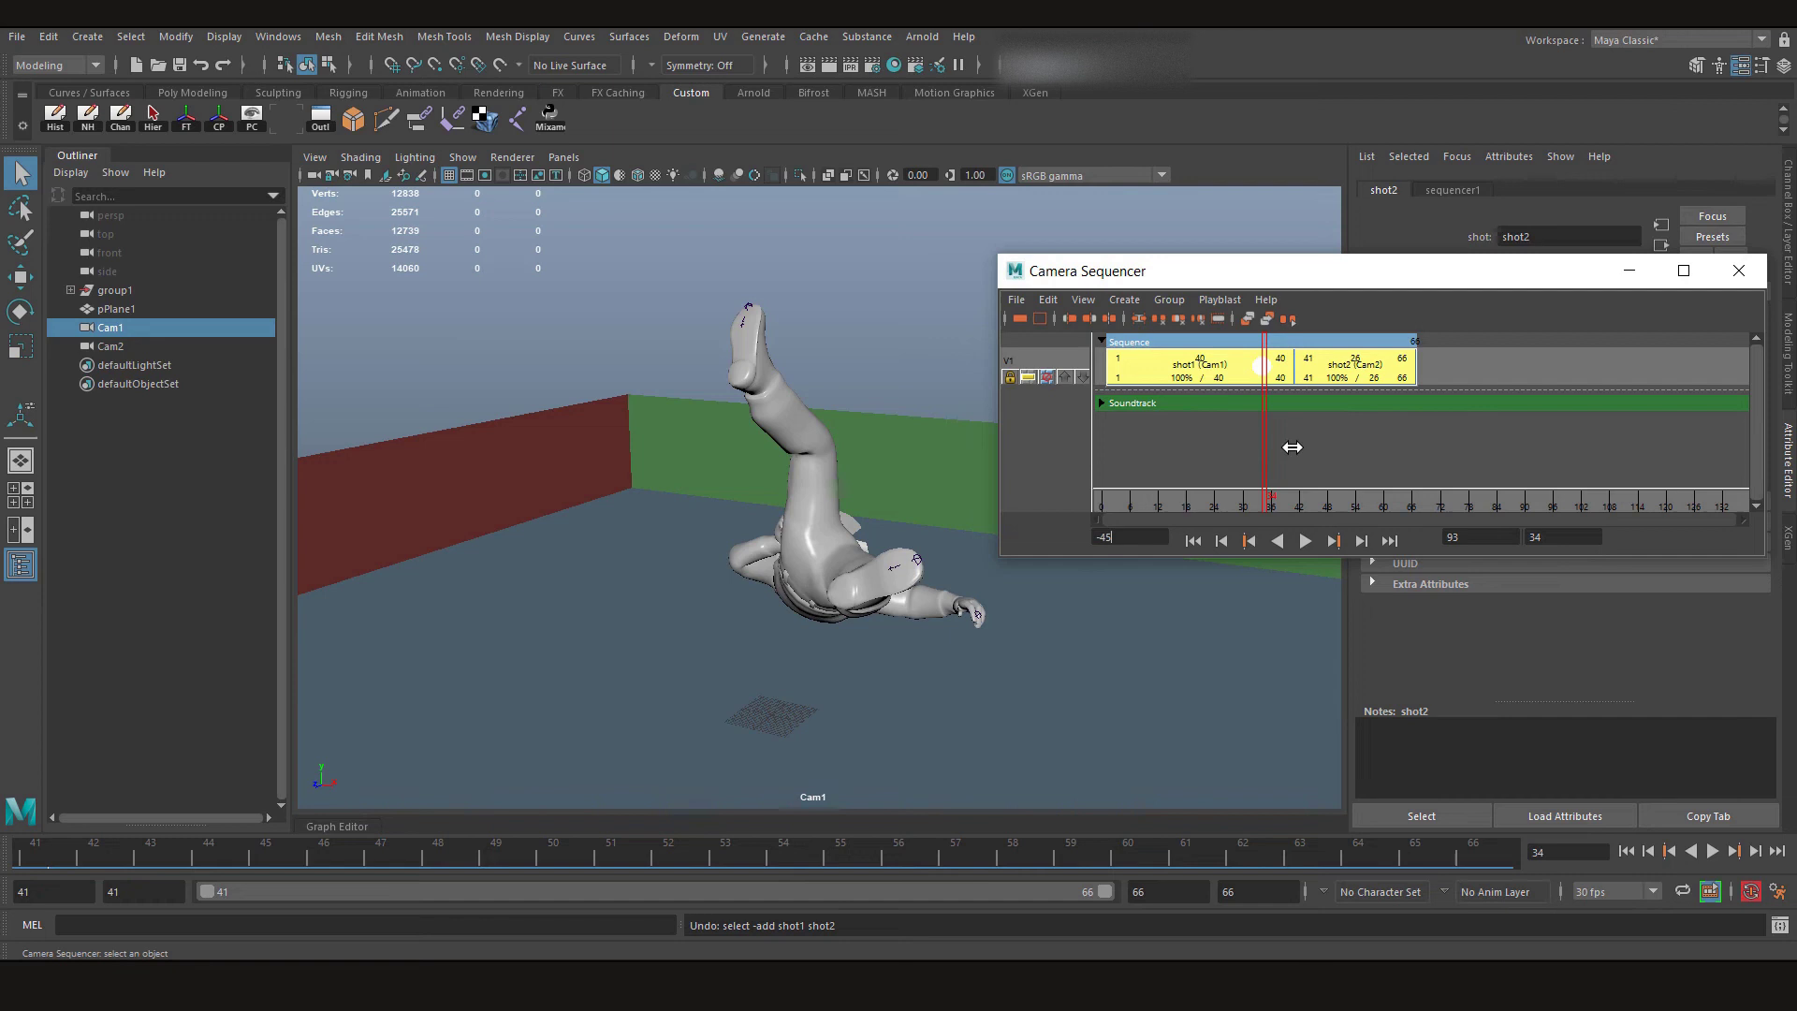
# Raise the Camera Sequencer window and marquee-select shot1 and shot2 together
pyautogui.click(1464, 470)
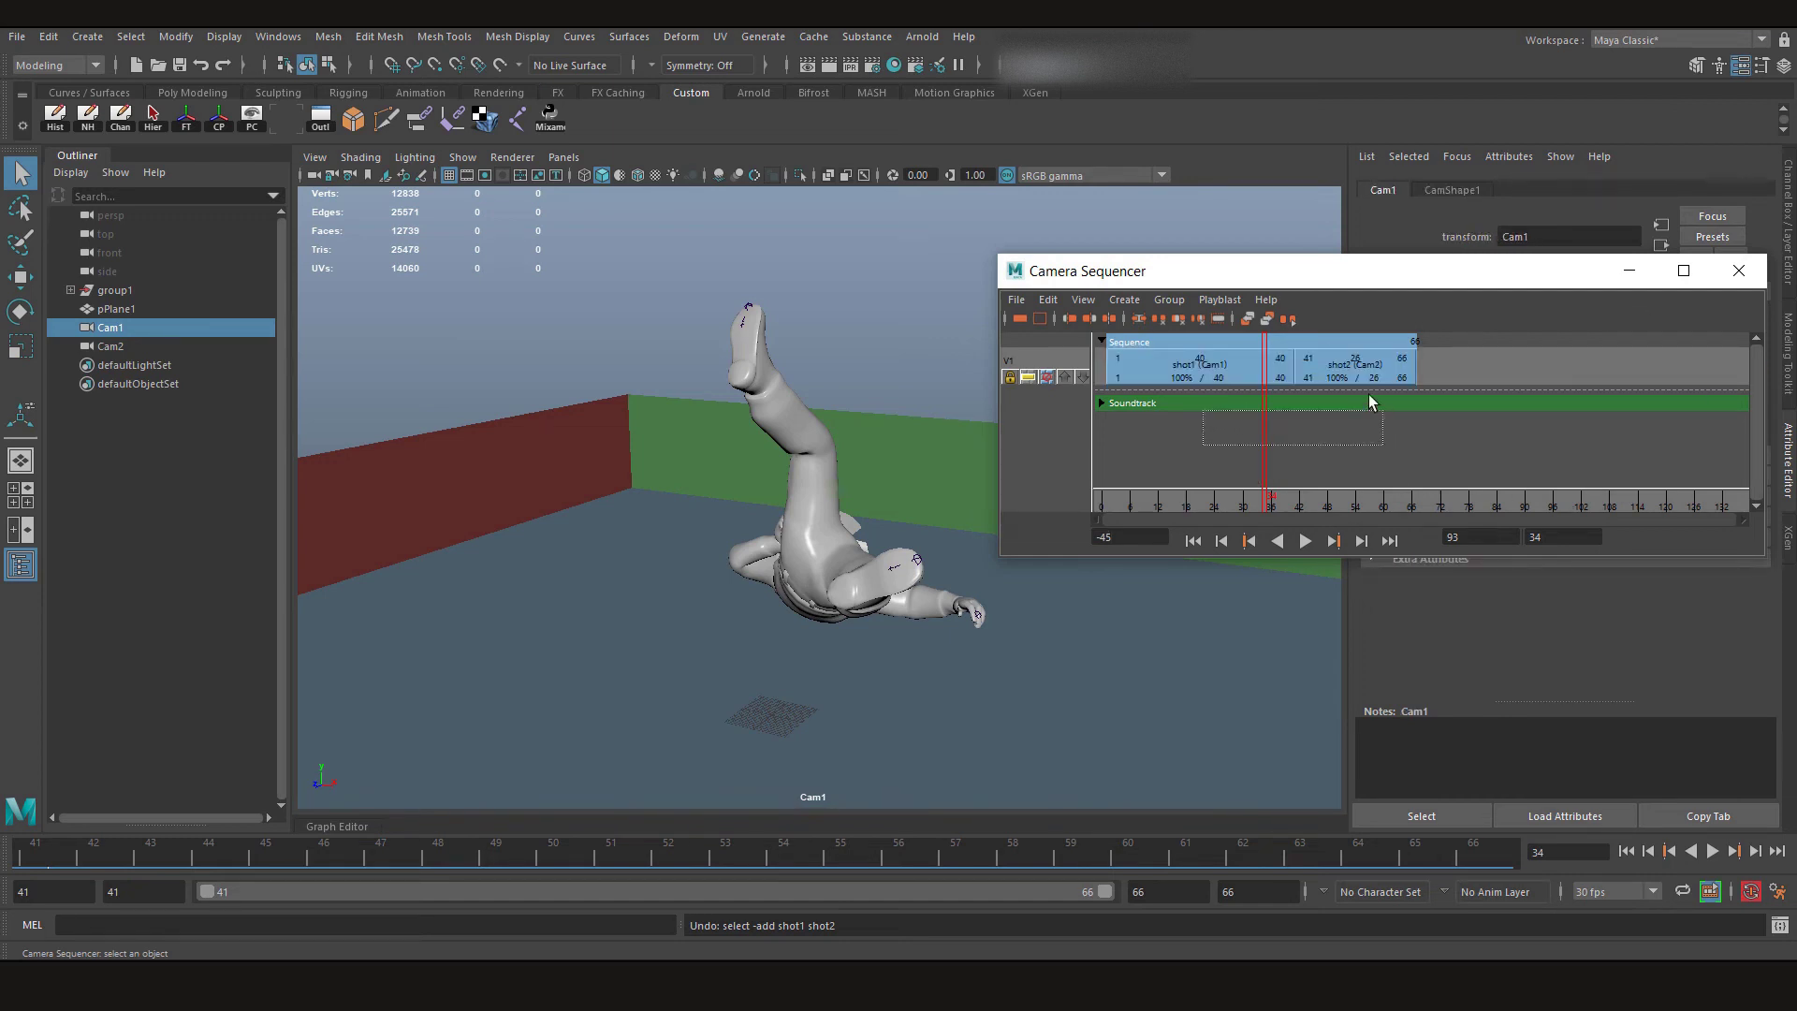
pyautogui.moveTo(1369, 402); pyautogui.dragTo(1376, 367)
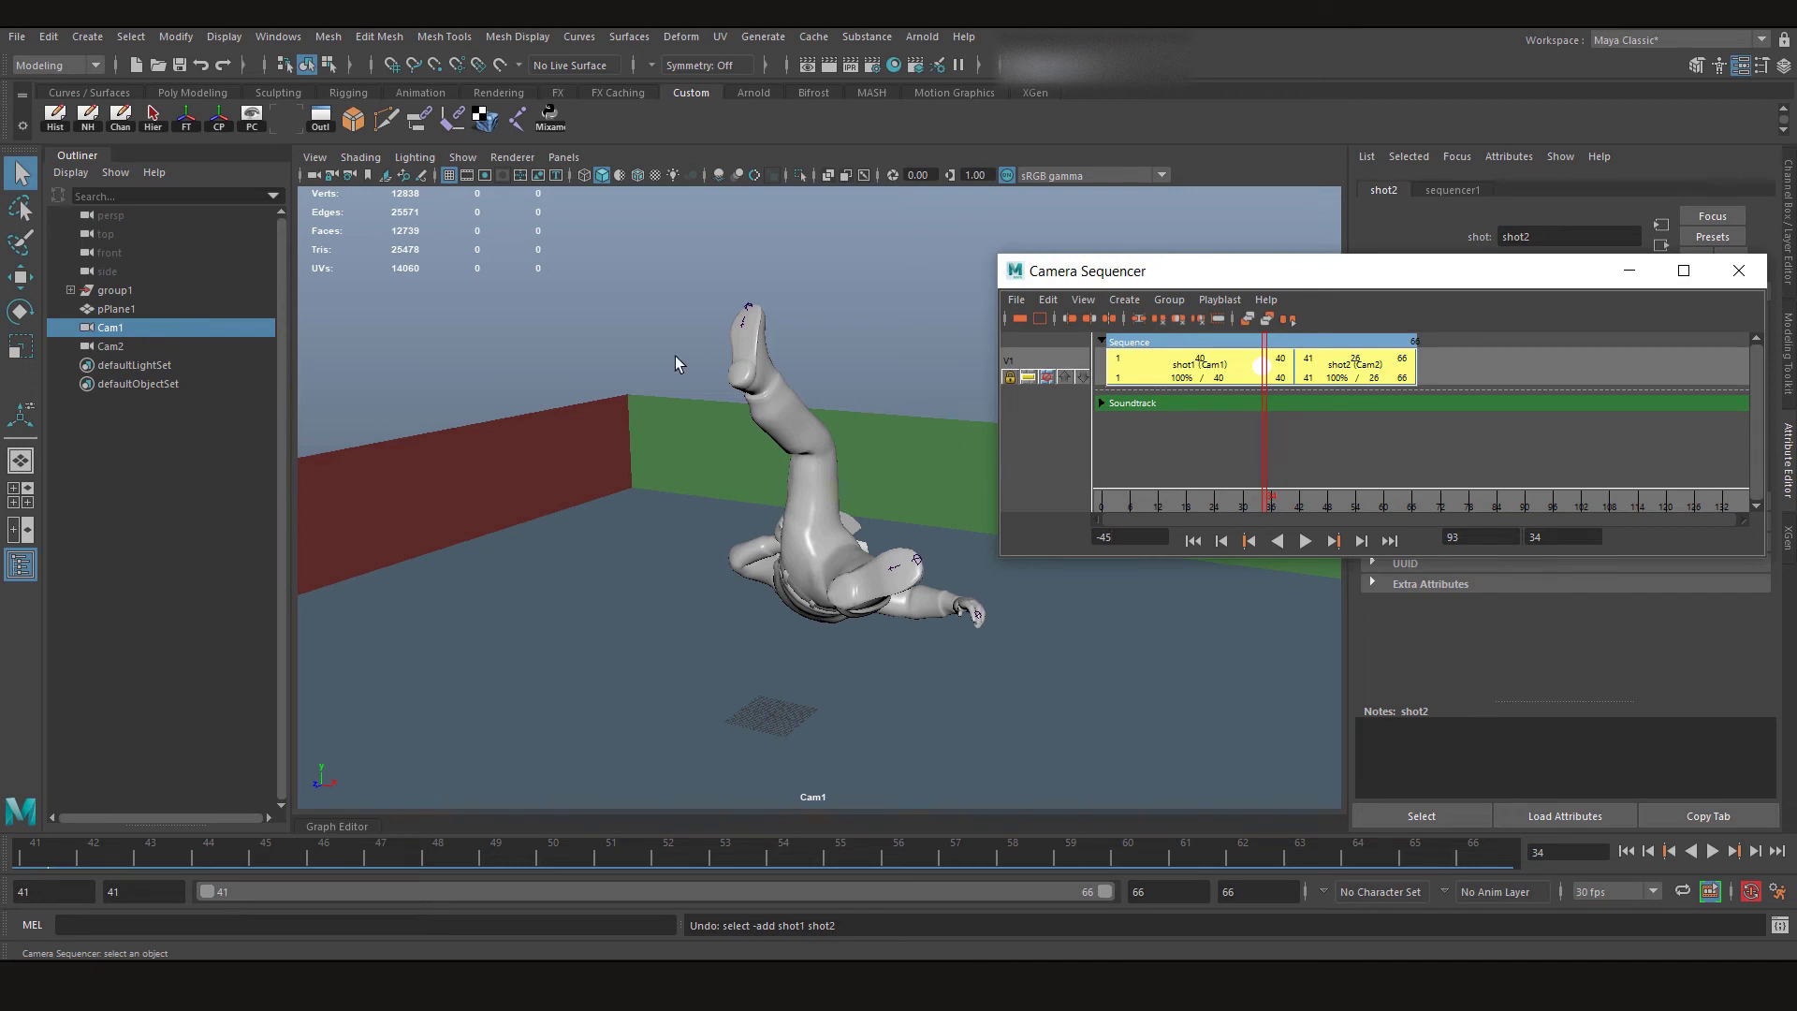
pyautogui.moveTo(428, 265); pyautogui.dragTo(1582, 953)
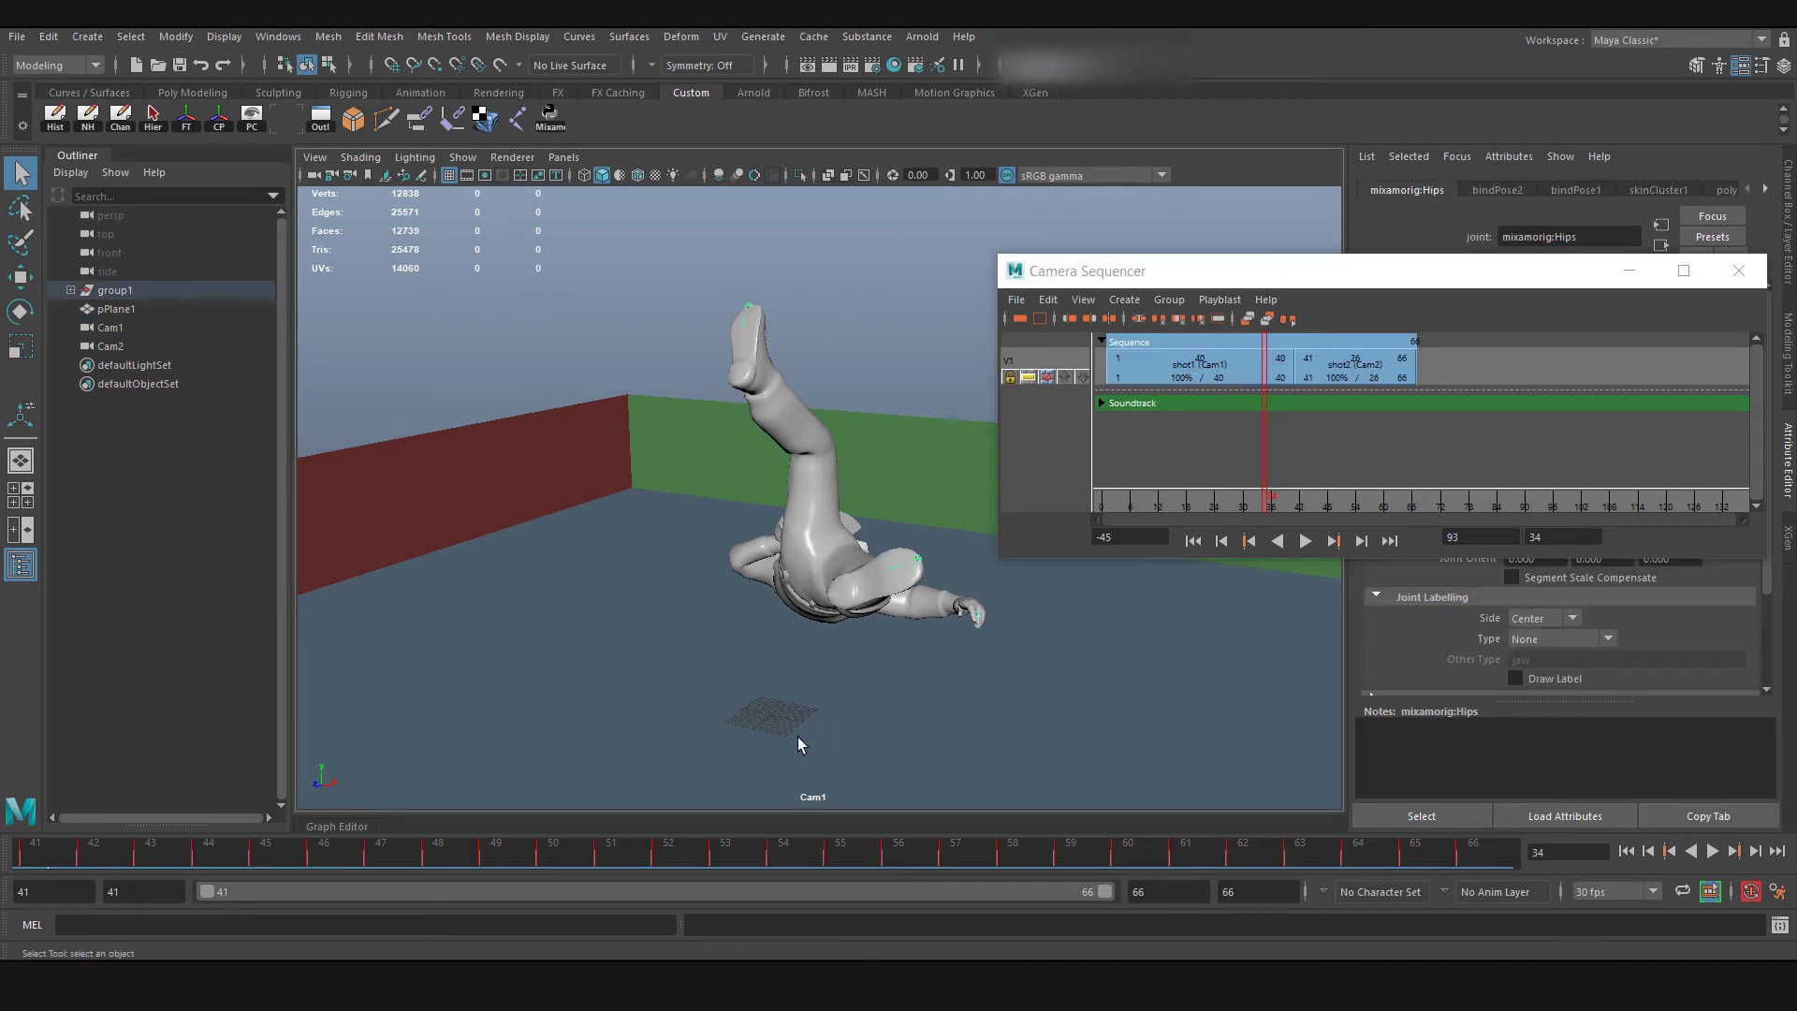
pyautogui.moveTo(1266, 271); pyautogui.dragTo(1196, 112)
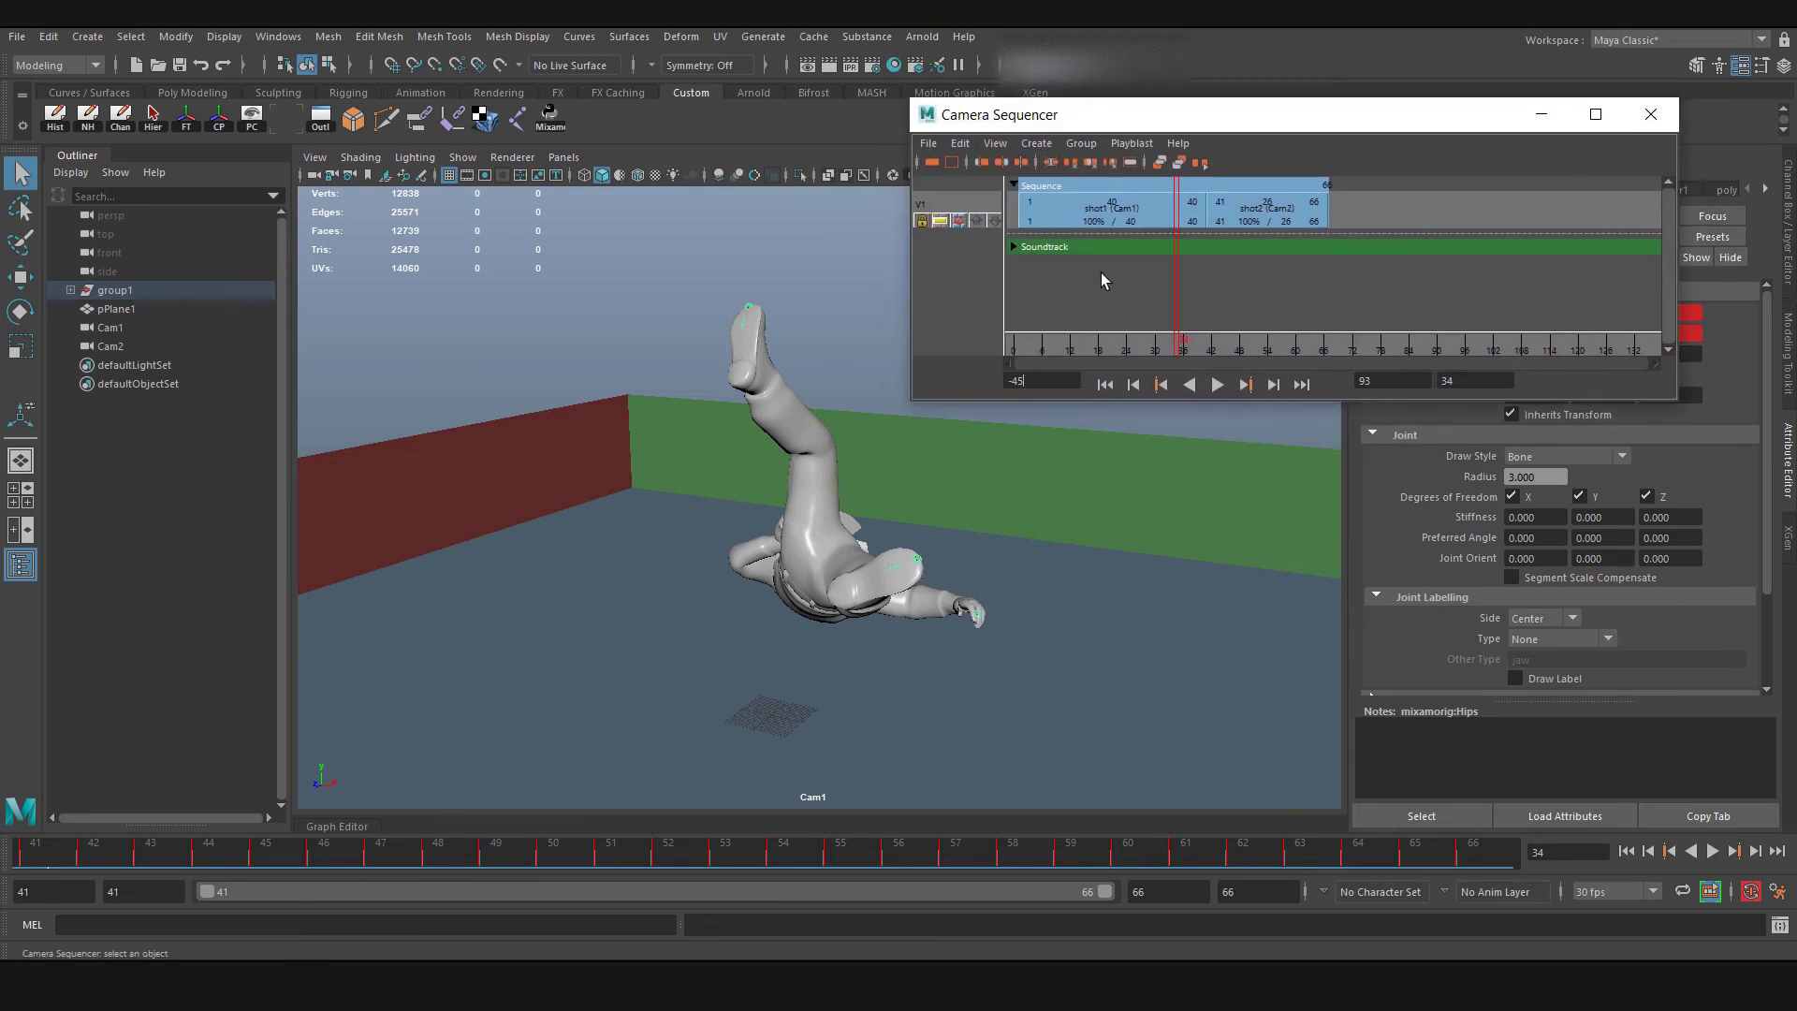
pyautogui.moveTo(1065, 300); pyautogui.dragTo(1404, 208)
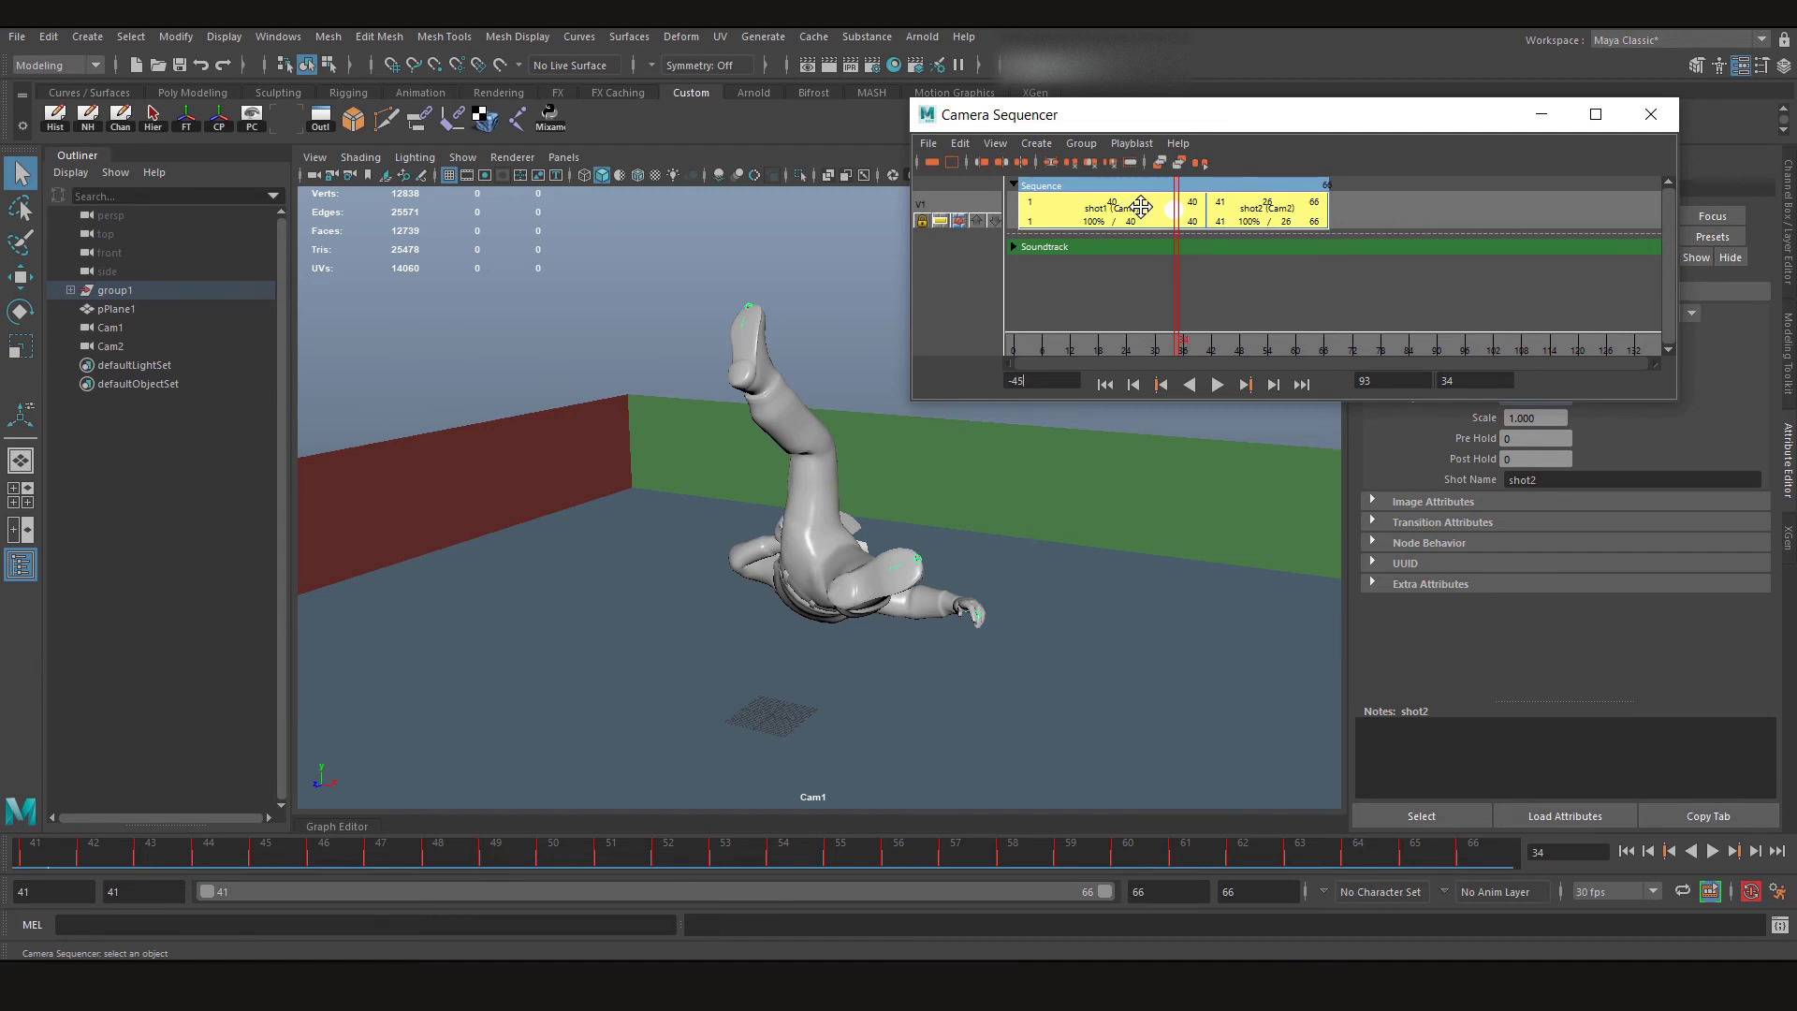
# Make an ubercam from the two selected shots with Create > Ubercam, then select Cam1 in the Outliner
pyautogui.click(1030, 143)
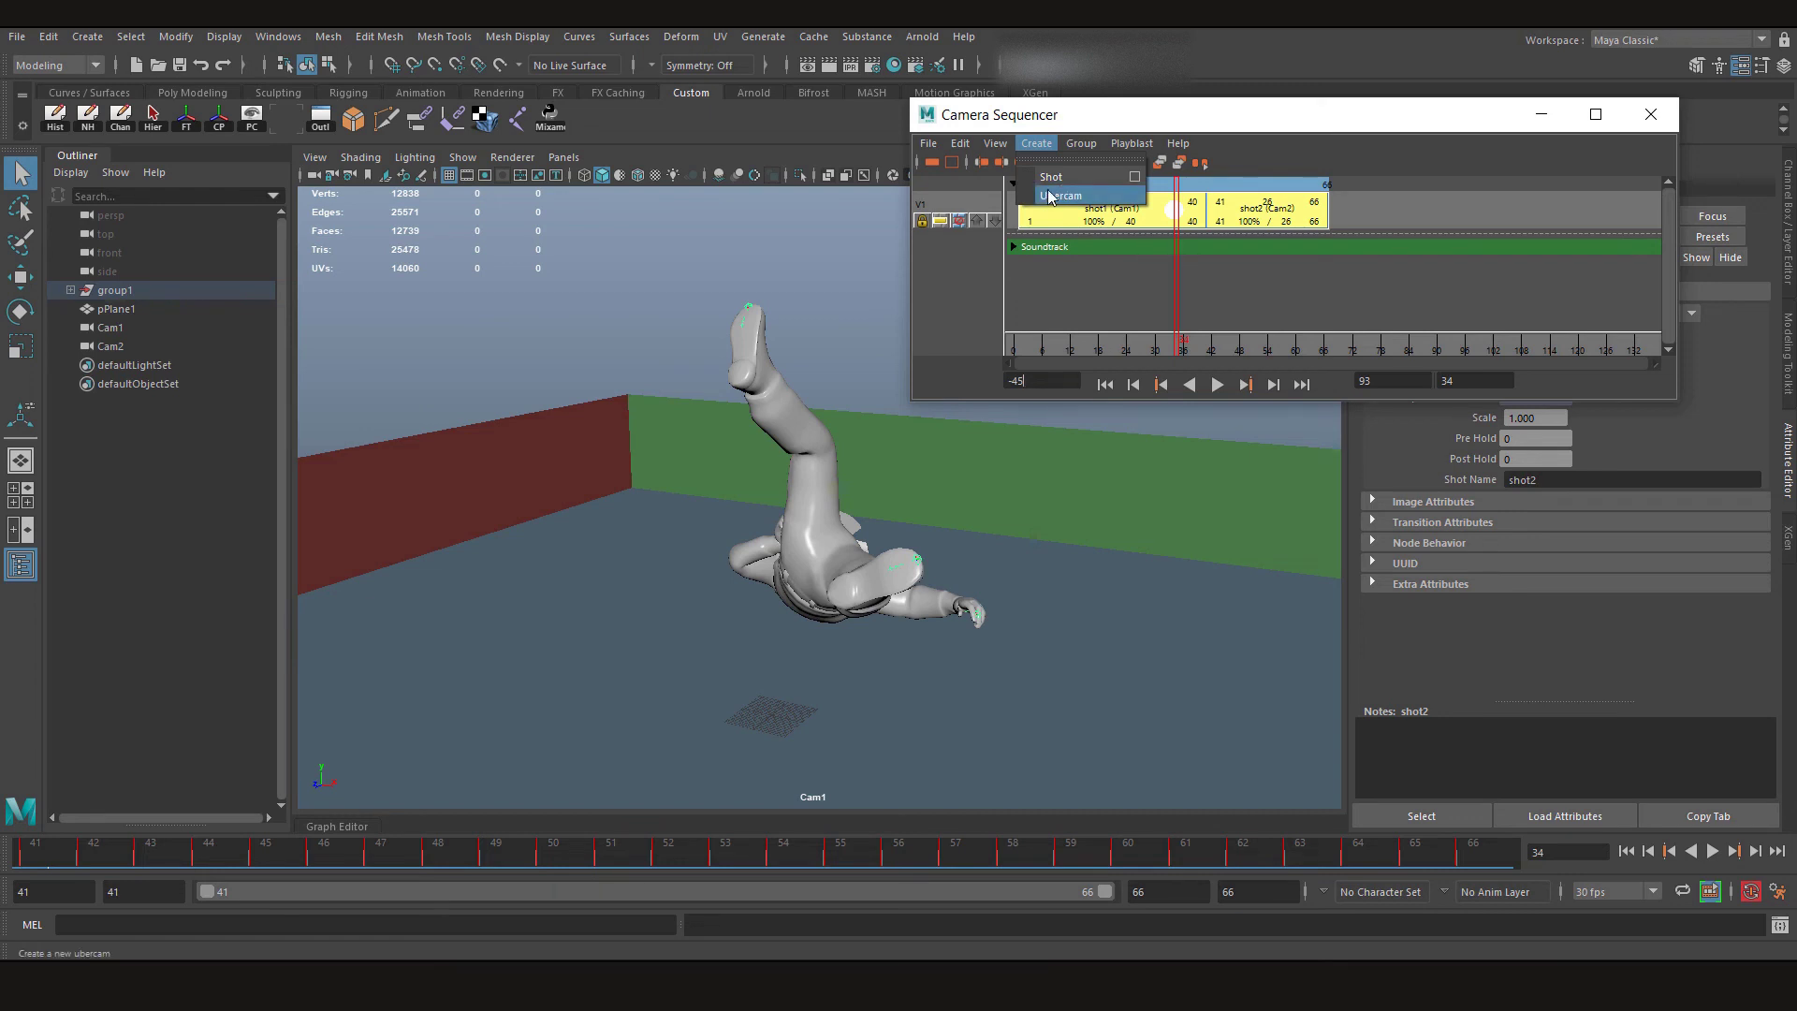
pyautogui.click(1050, 196)
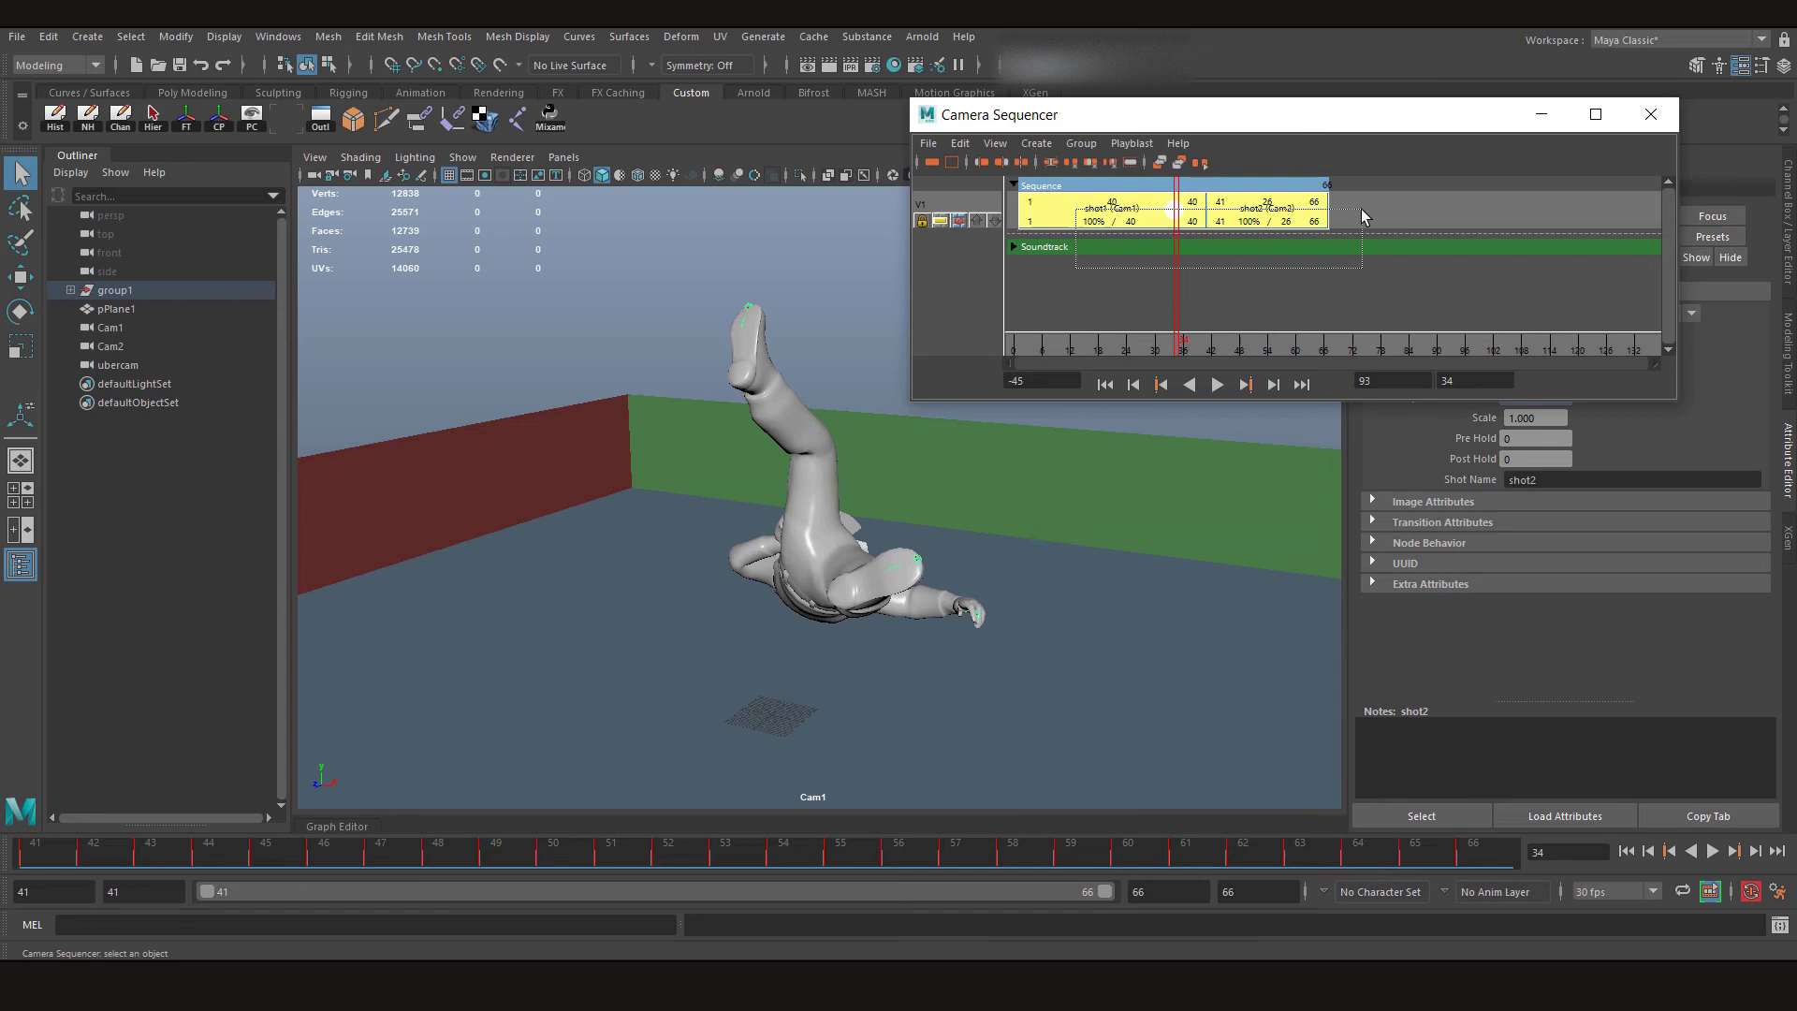
pyautogui.click(1389, 277)
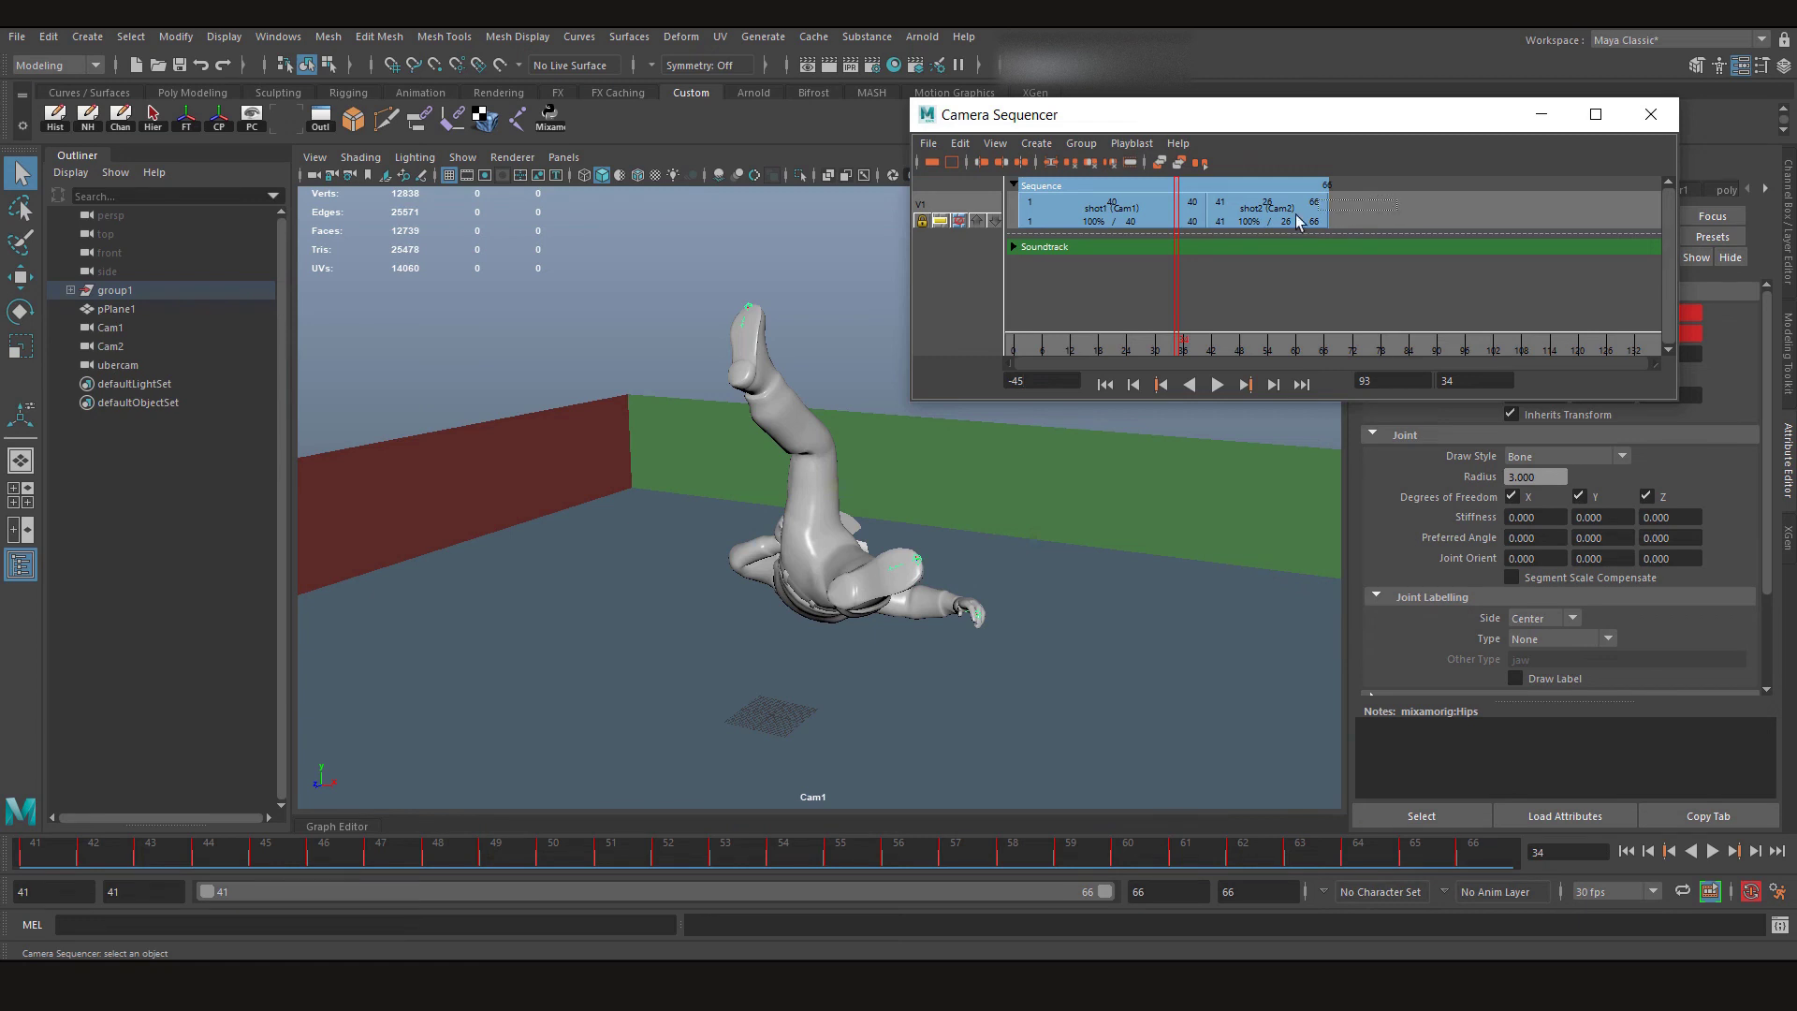
pyautogui.moveTo(1296, 214); pyautogui.dragTo(994, 272)
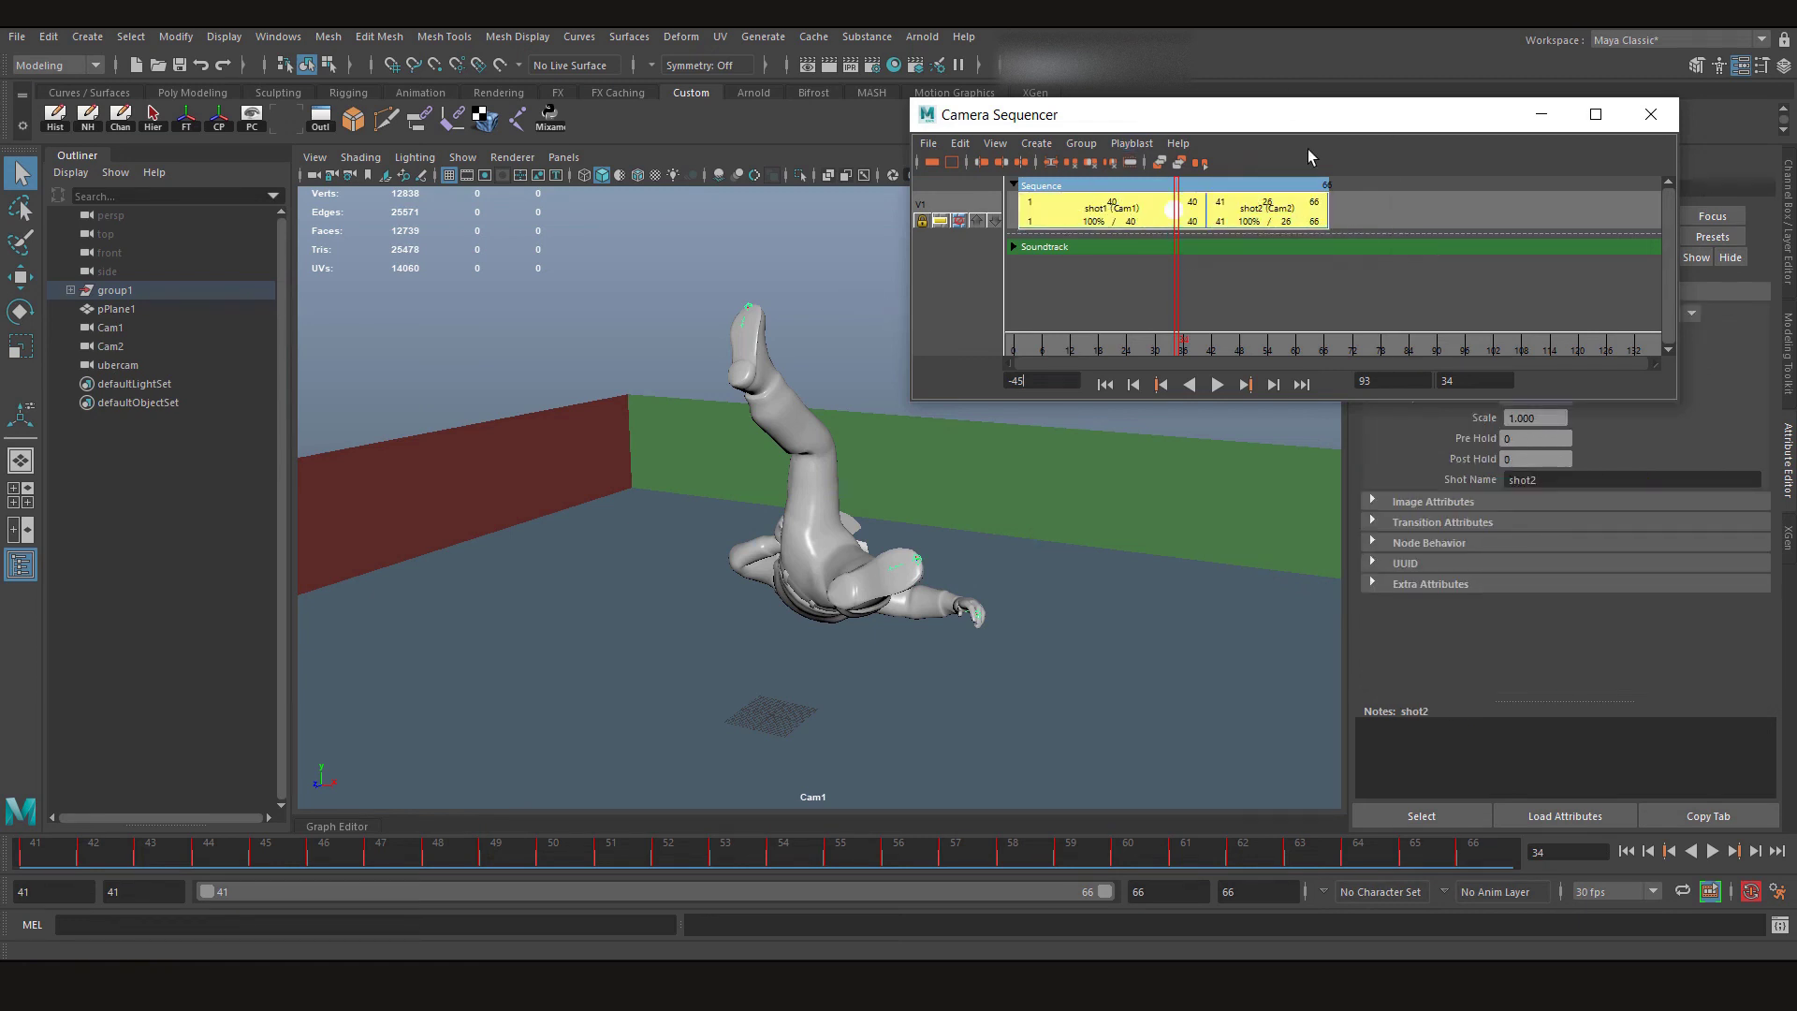
pyautogui.click(110, 327)
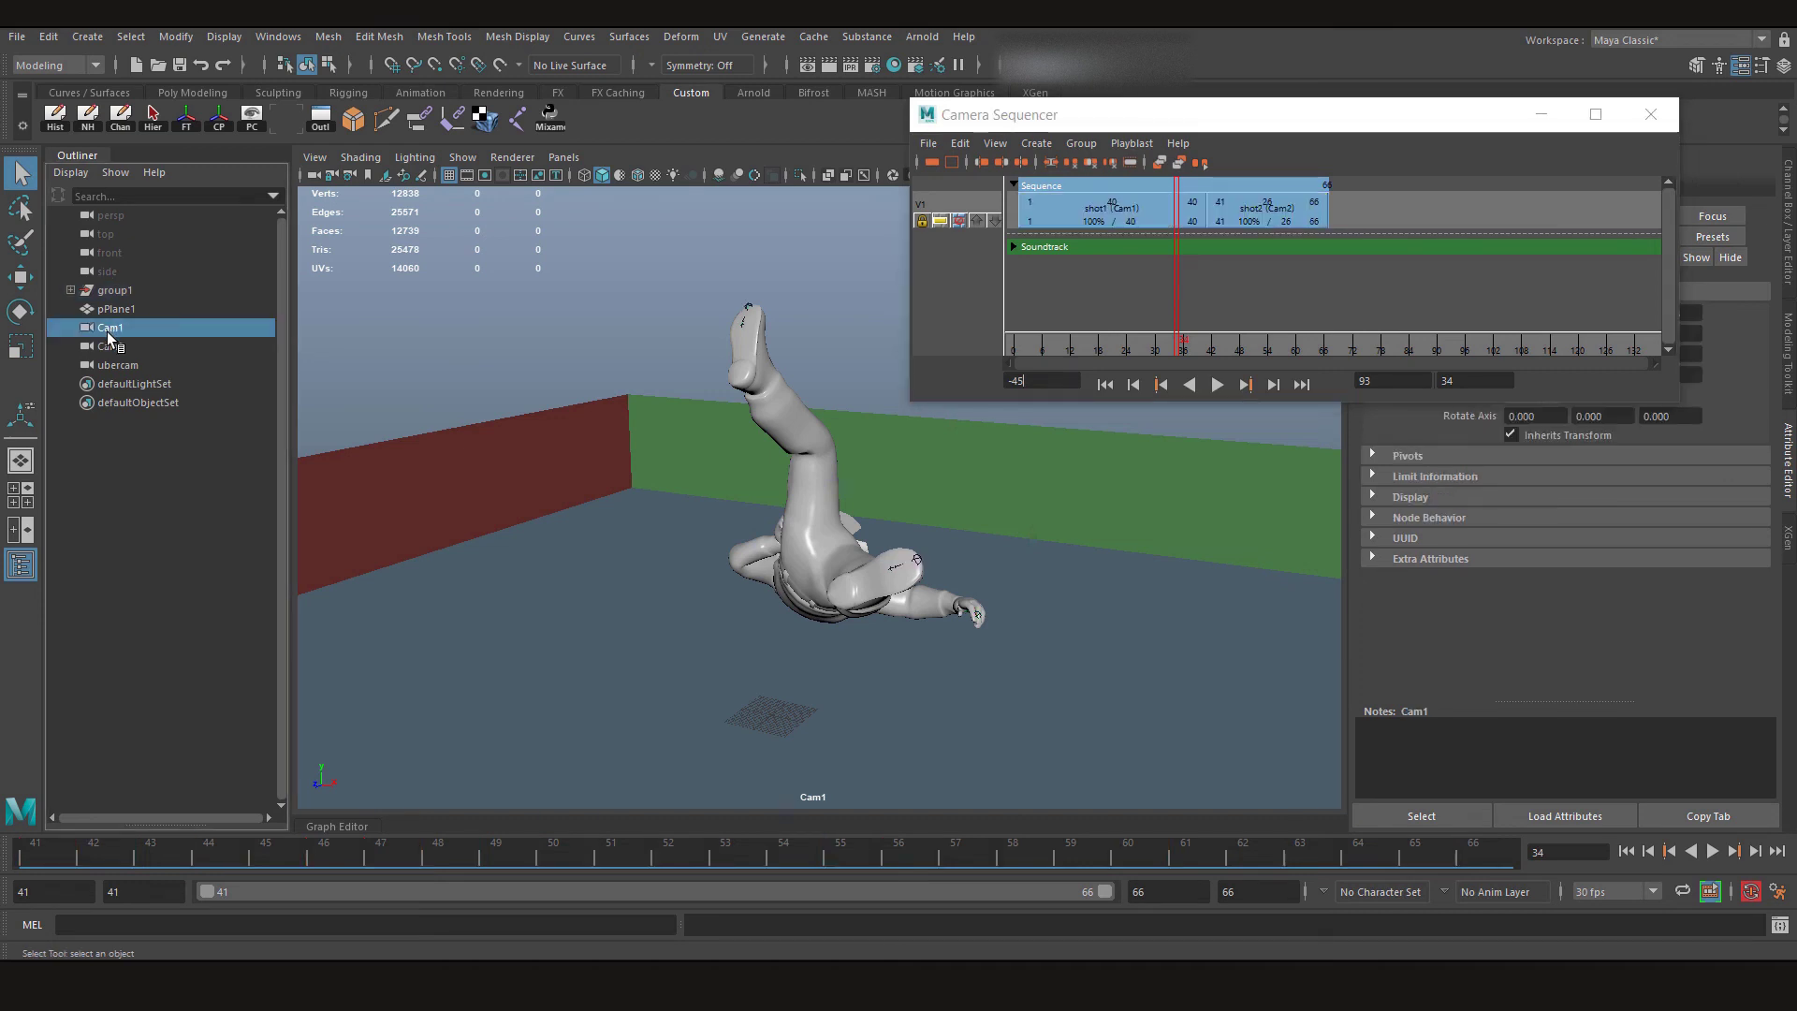
# Switch the viewport to look through Cam2
pyautogui.click(563, 160)
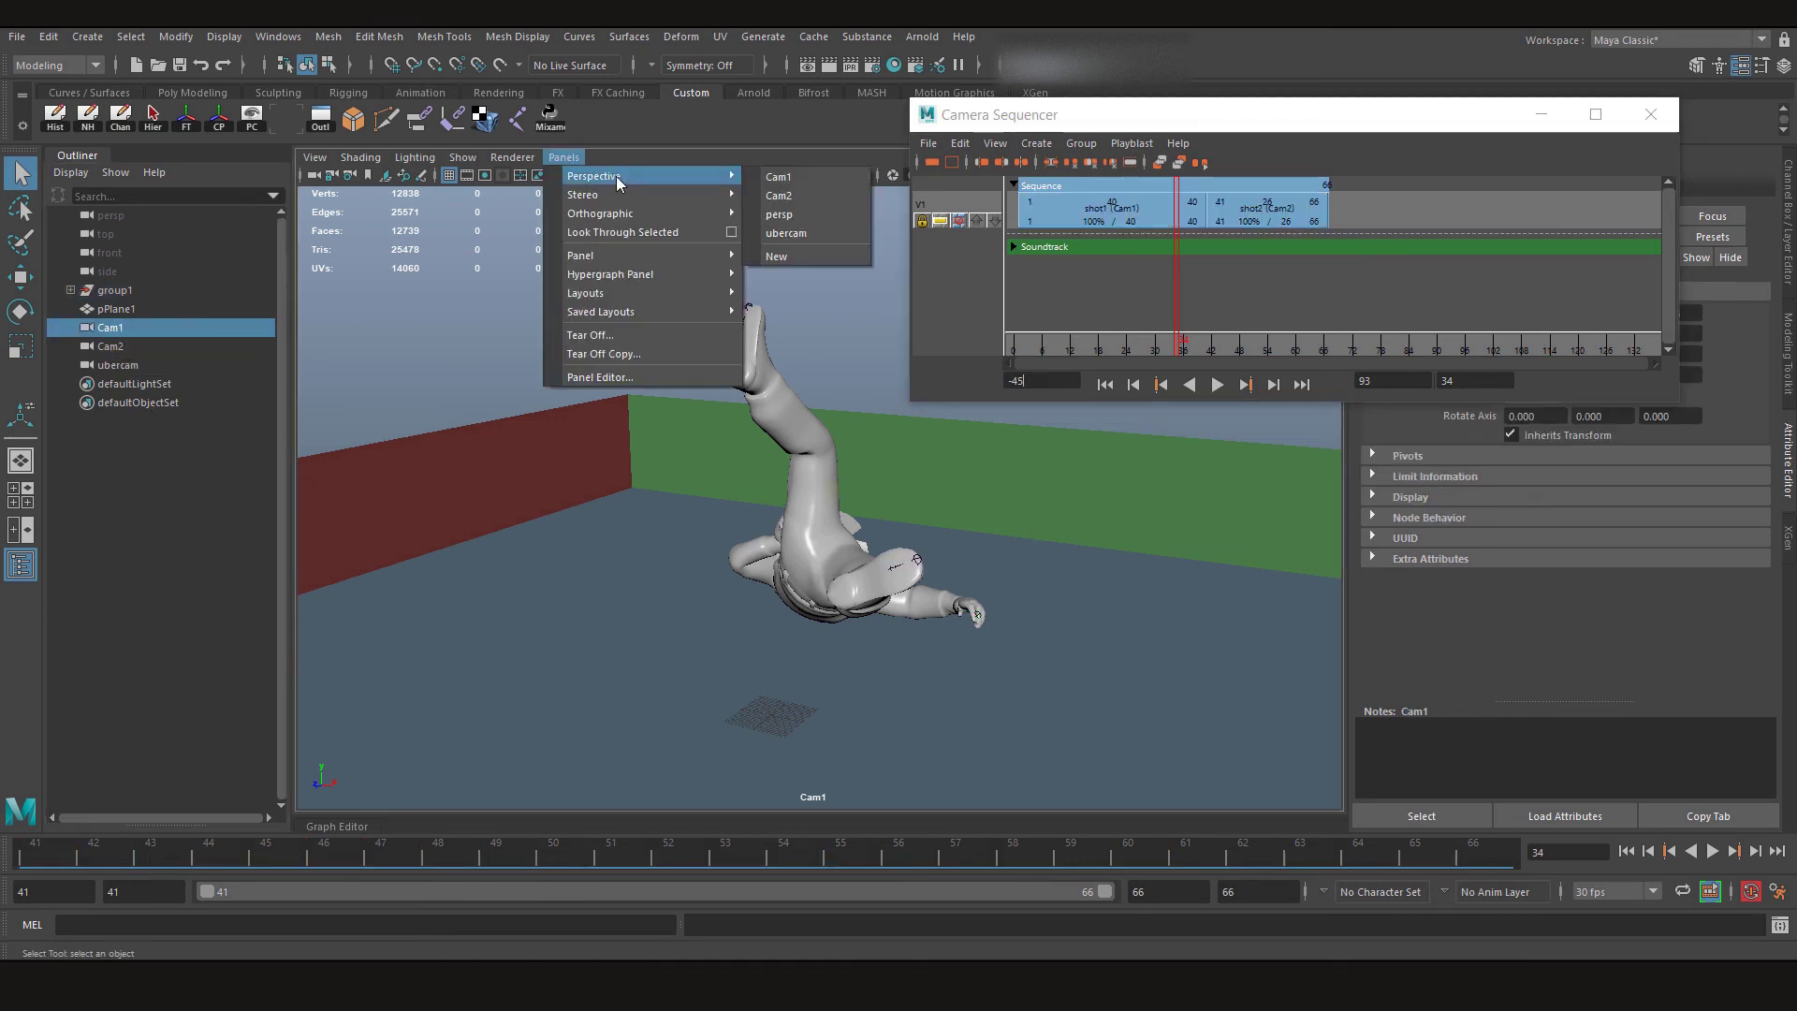
pyautogui.press('Escape')
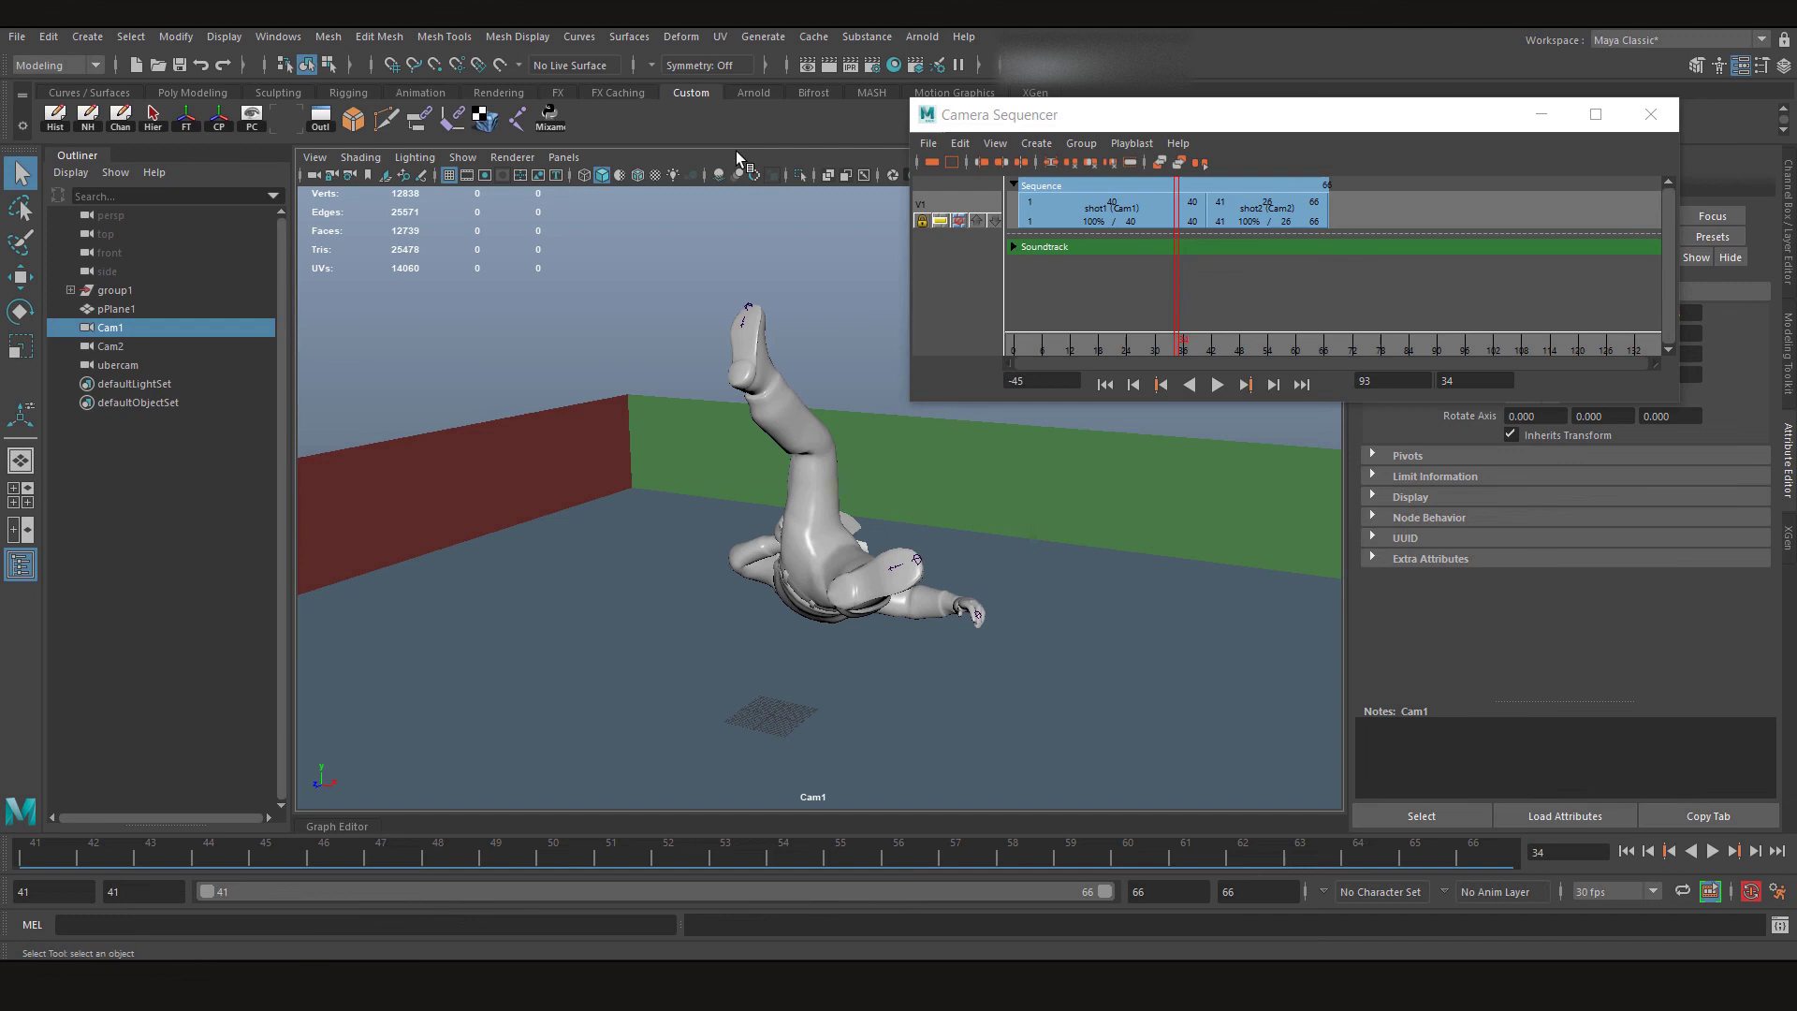
pyautogui.click(564, 158)
pyautogui.moveTo(655, 176)
pyautogui.click(772, 196)
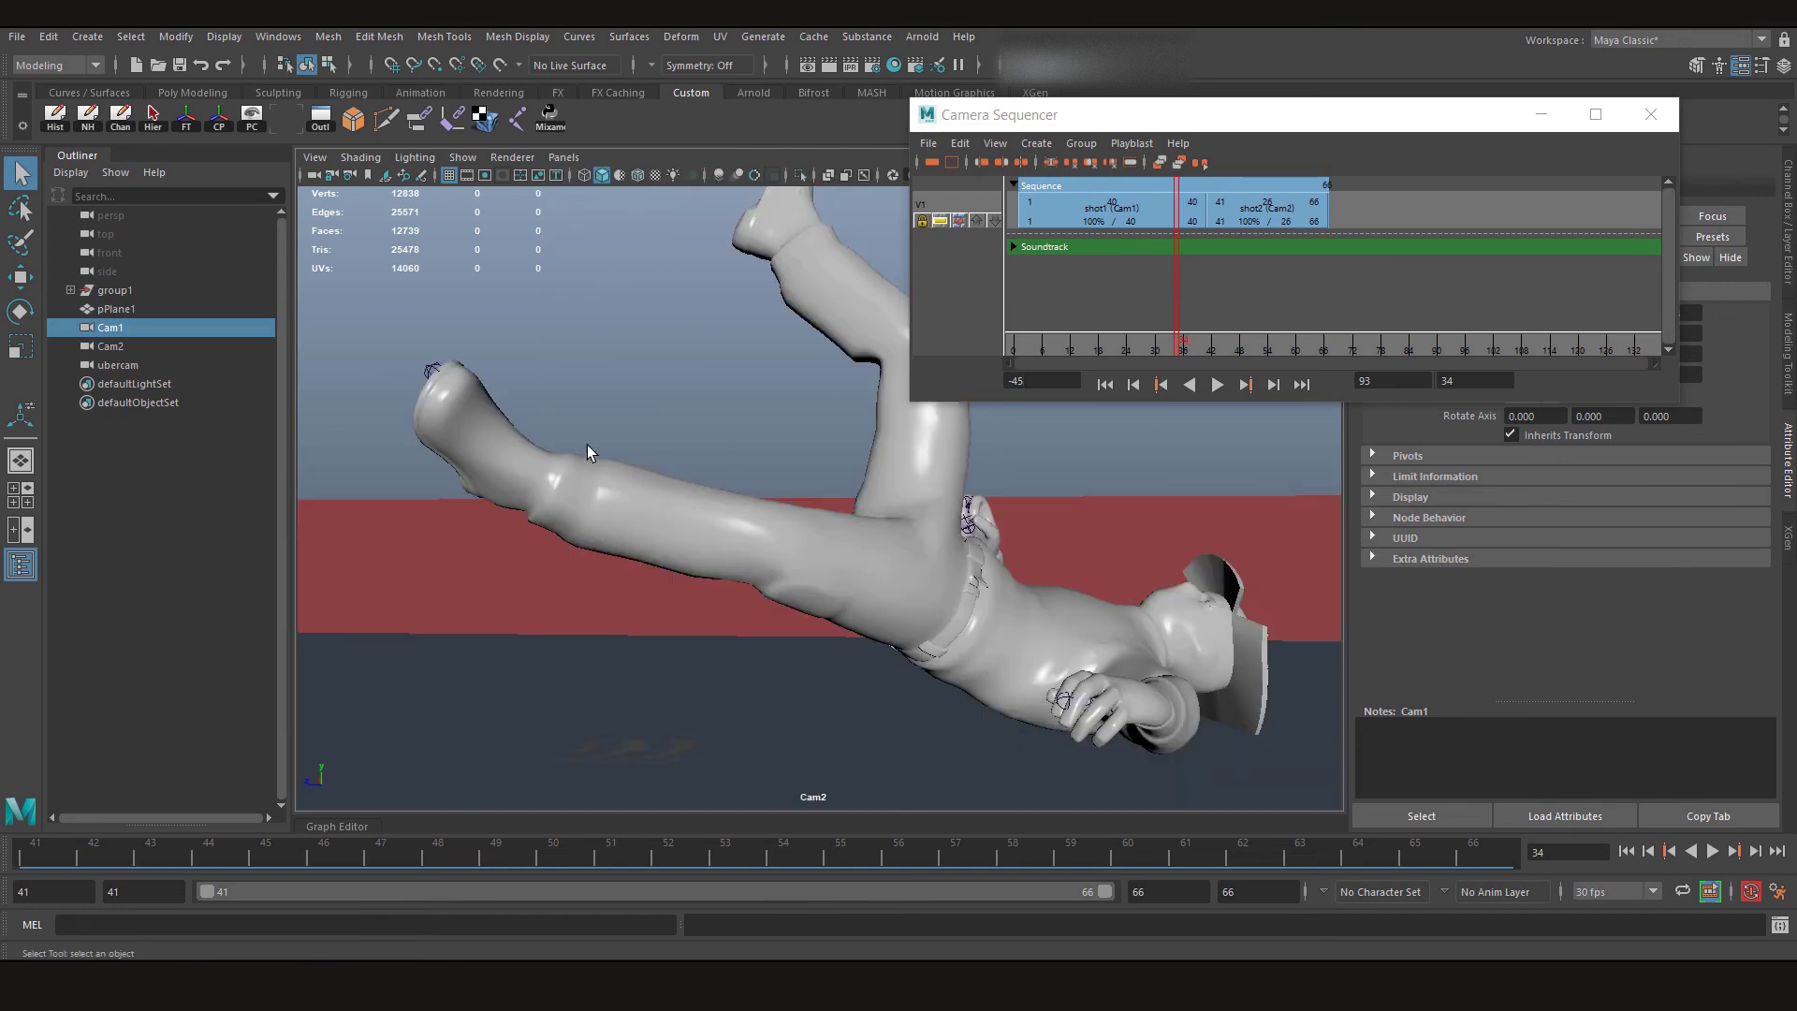
# Select the ubercam and set the playback start frame to 1
pyautogui.moveTo(1140, 278); pyautogui.dragTo(1315, 200)
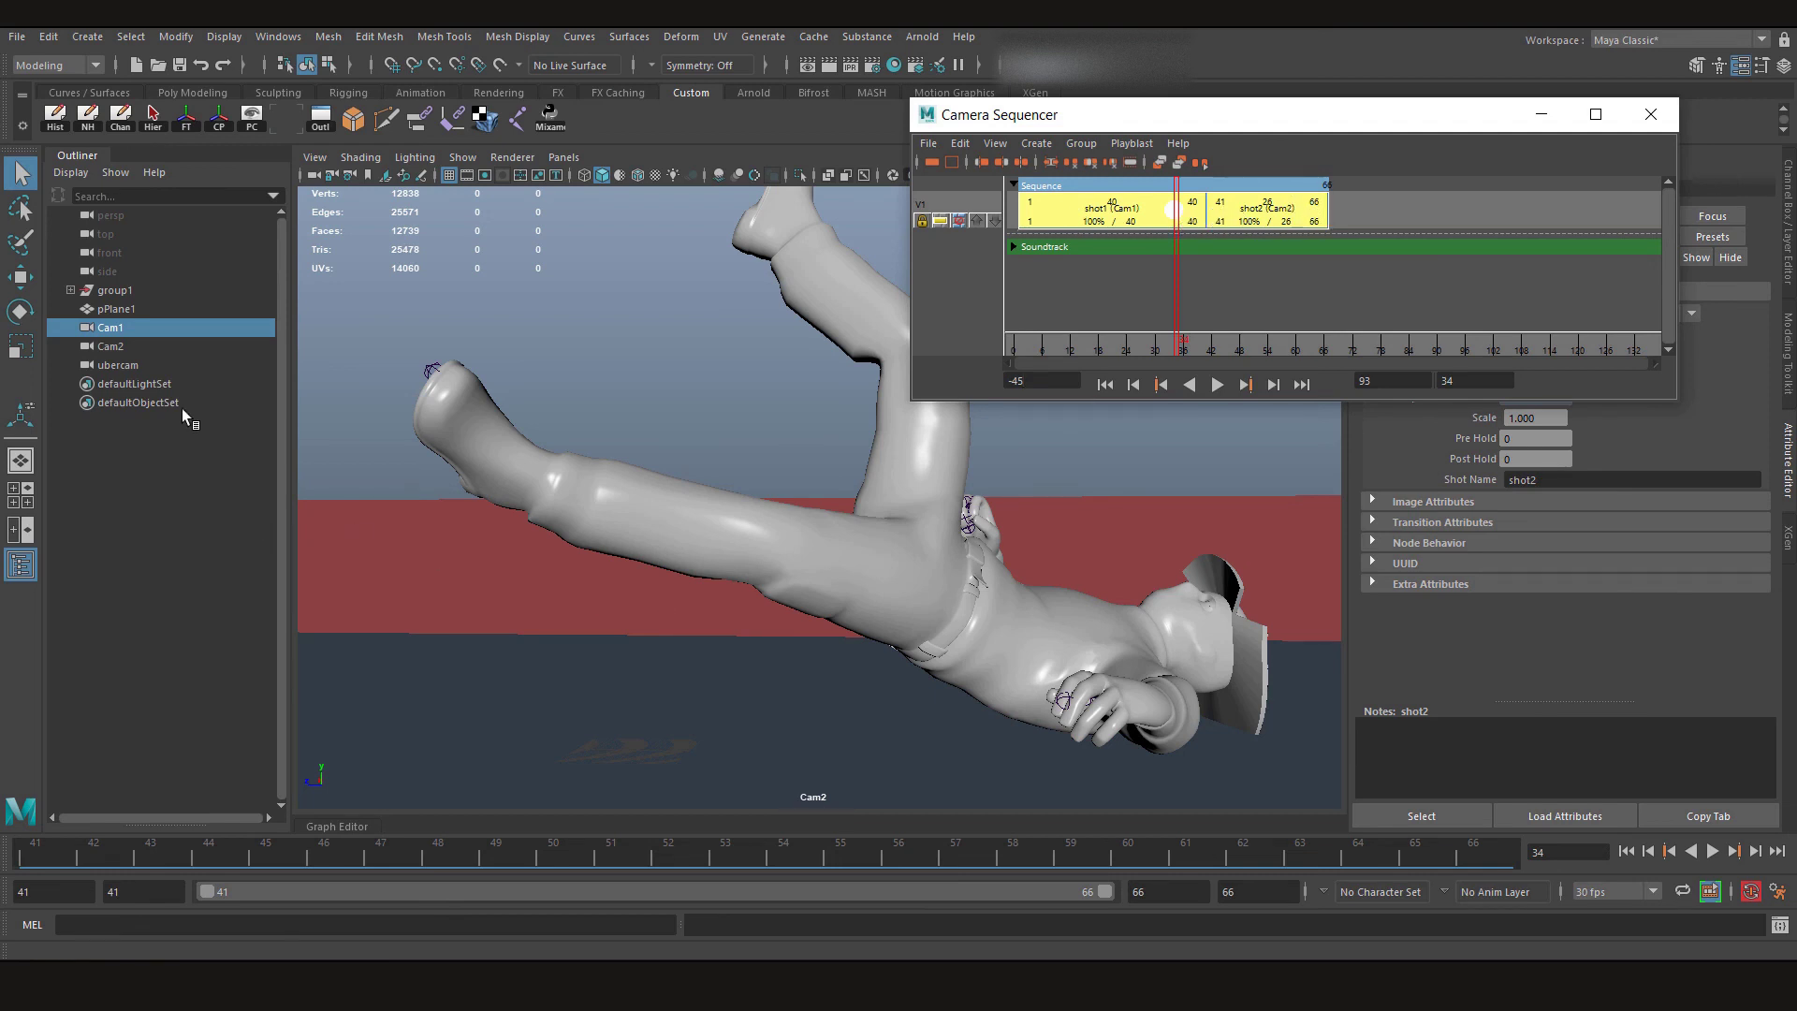
pyautogui.click(128, 365)
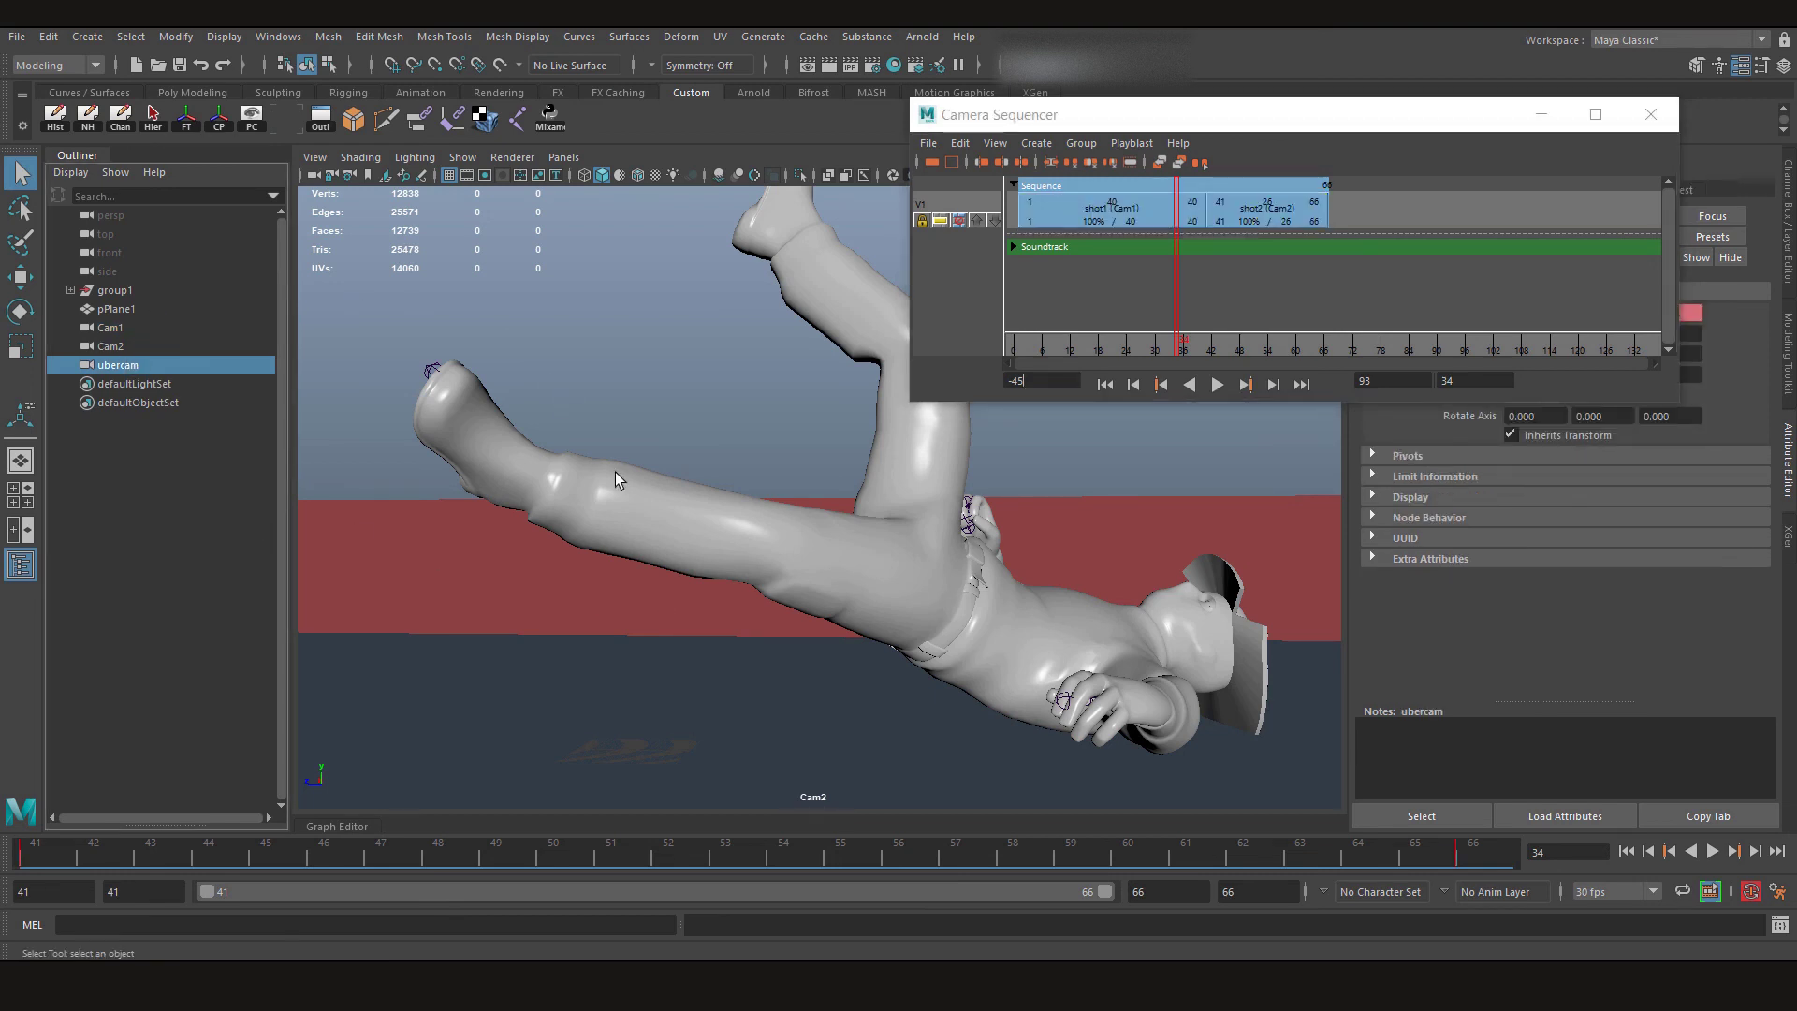
pyautogui.click(86, 844)
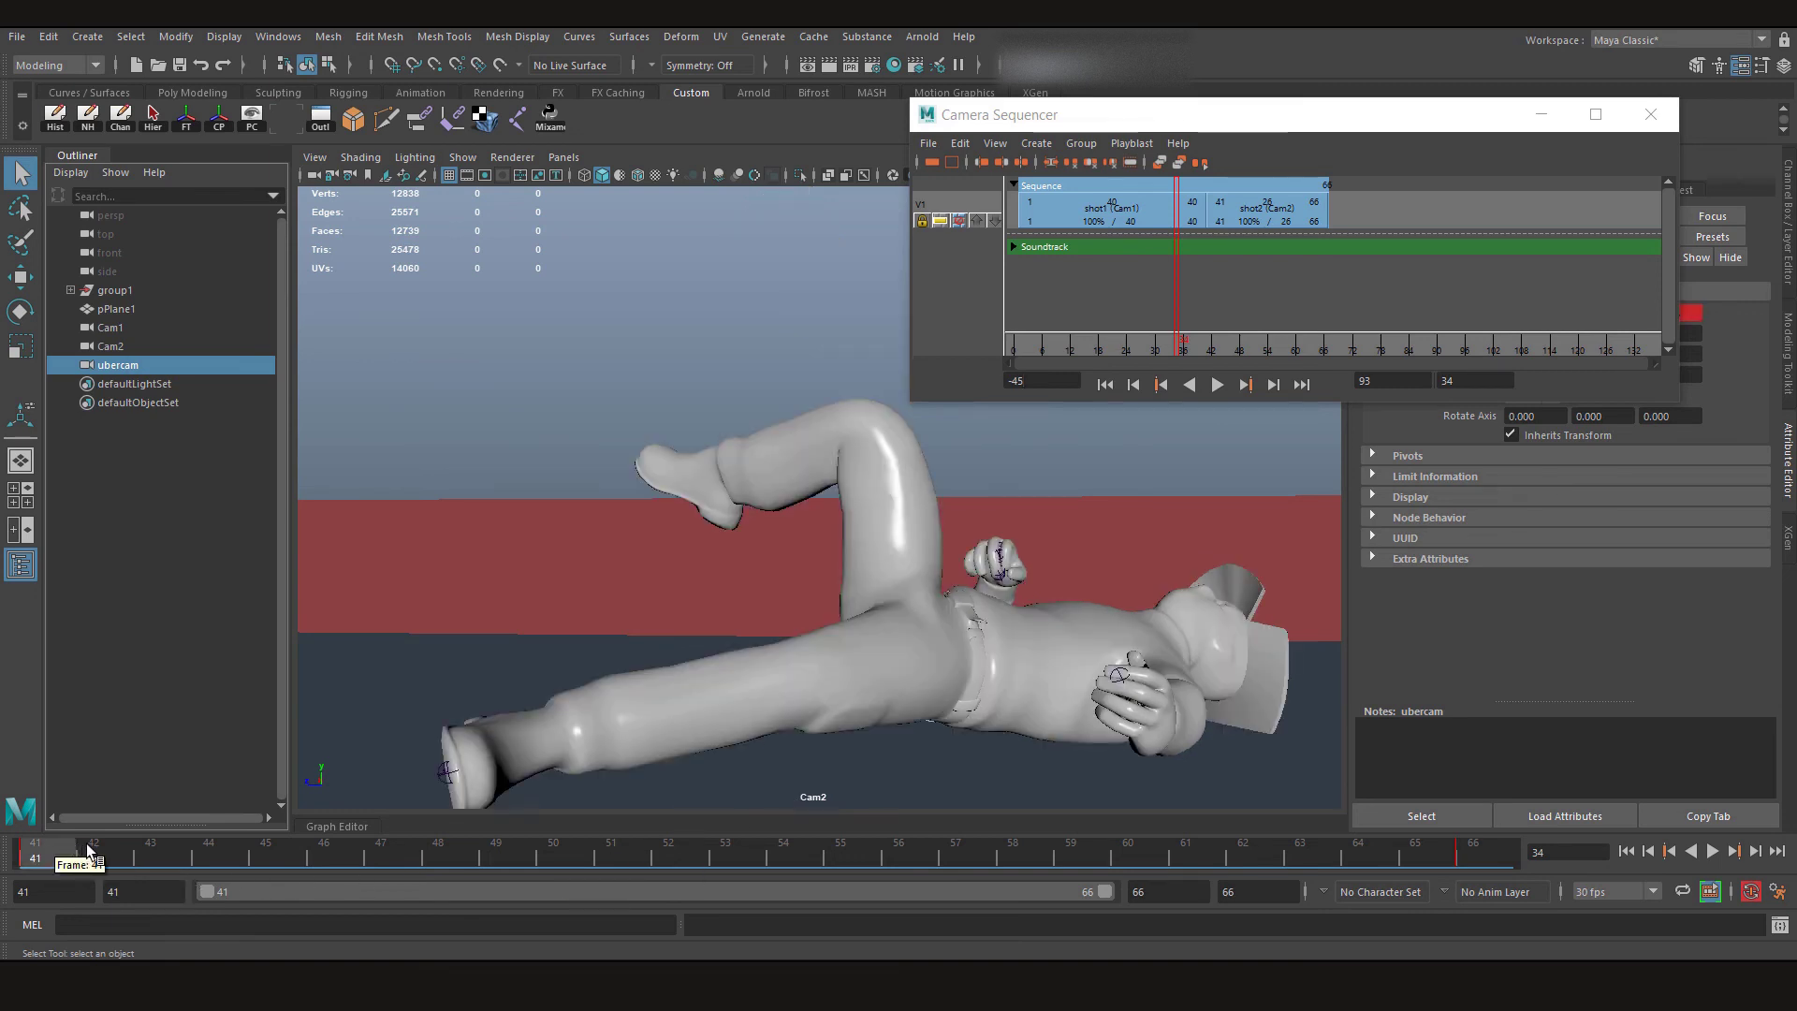
pyautogui.doubleClick(147, 892)
pyautogui.write('1')
pyautogui.press('Return')
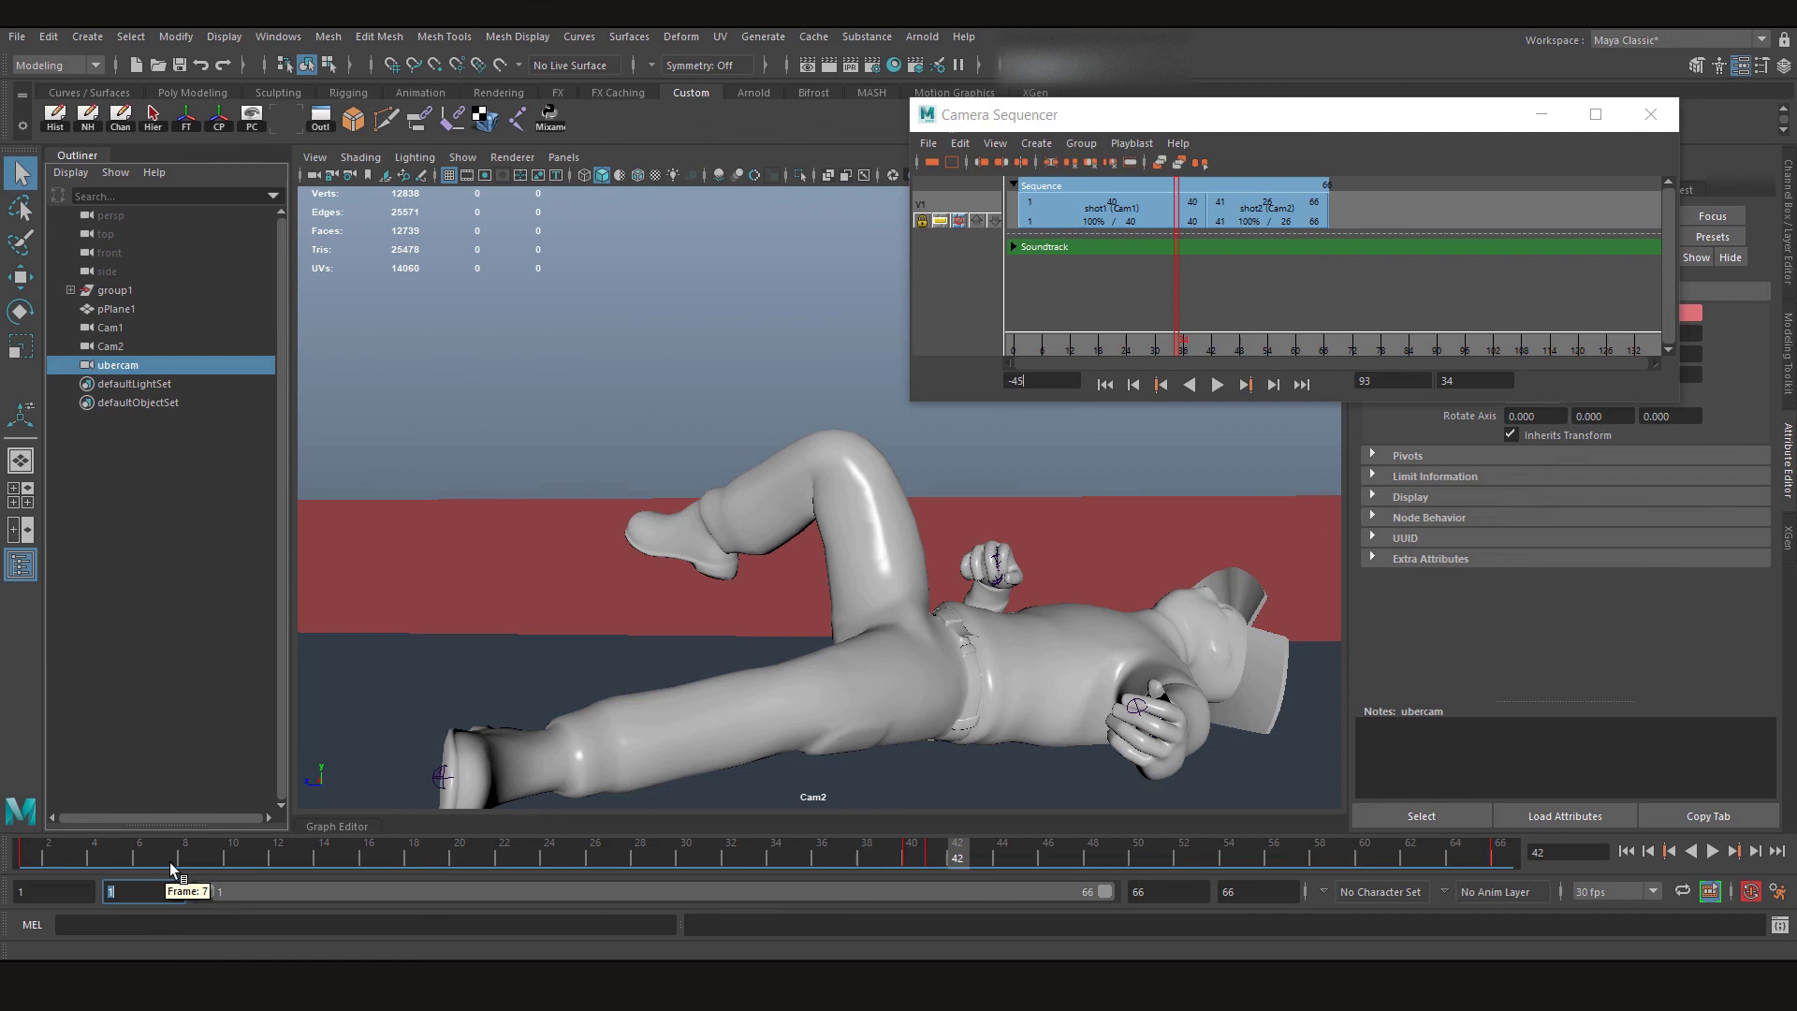
# Minimize the sequencer and check the ubercam at frames 1, 40, 41 and 66
pyautogui.click(25, 853)
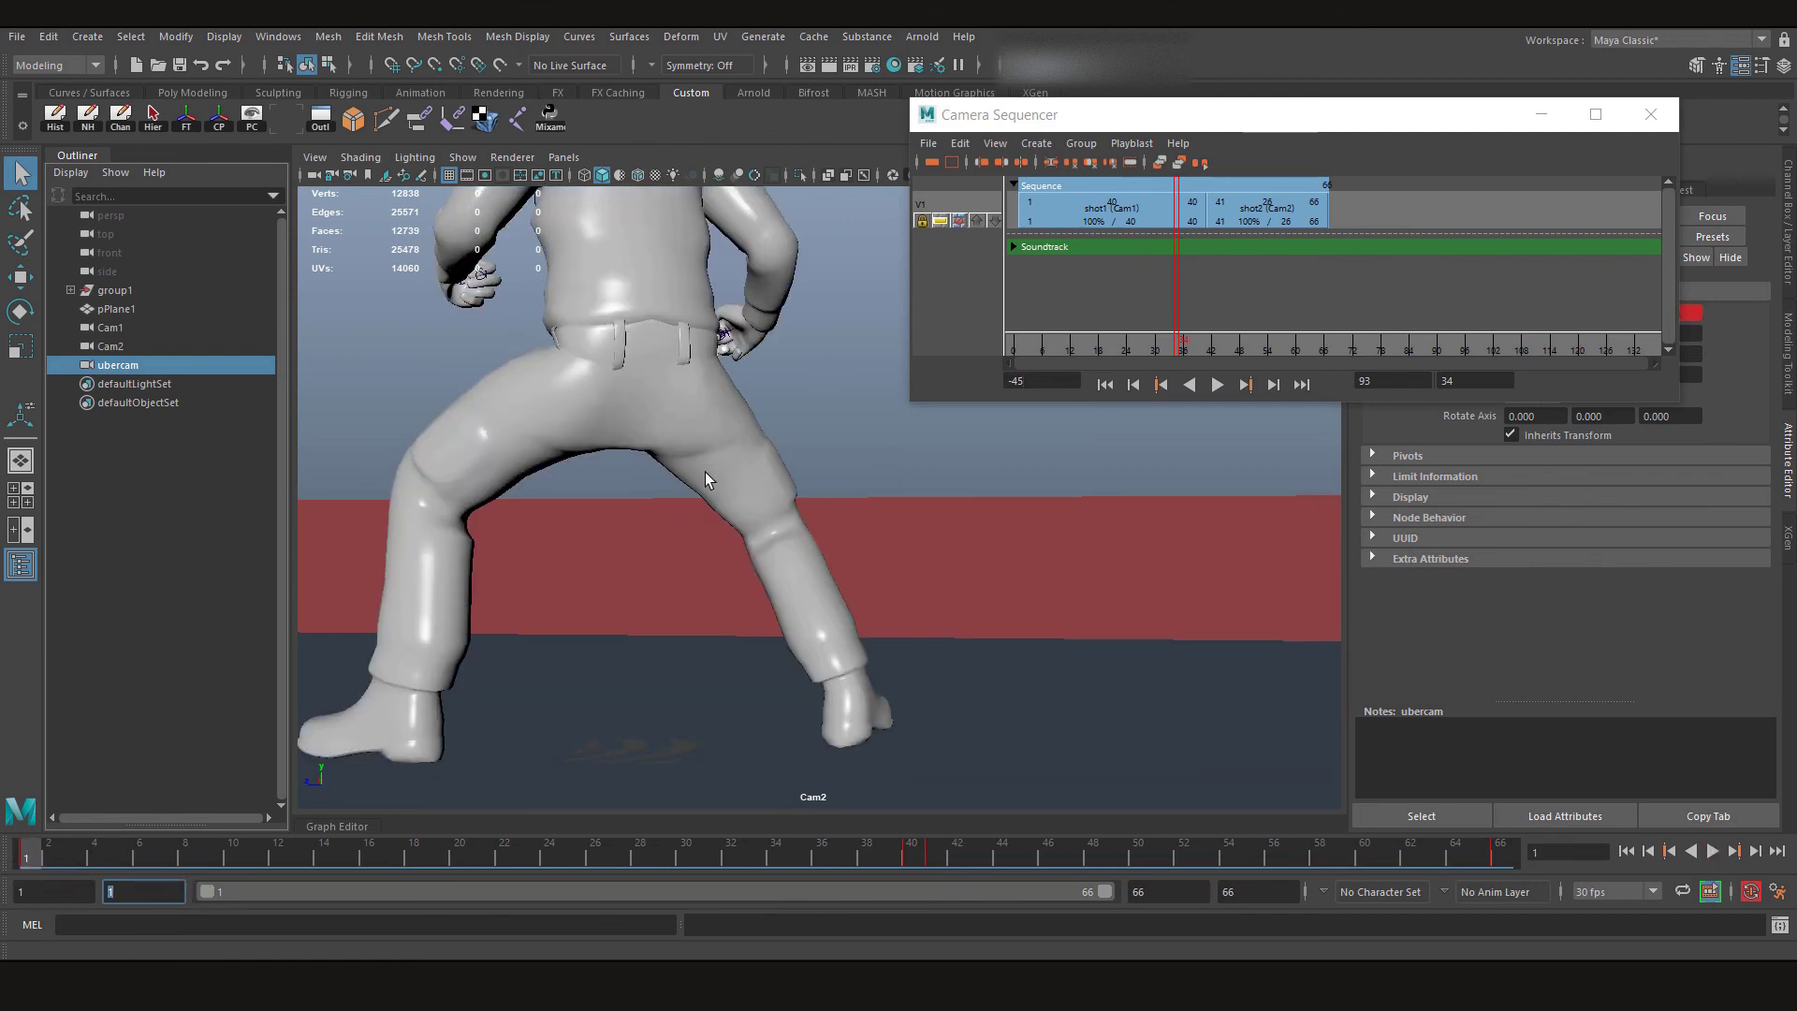
pyautogui.click(1541, 114)
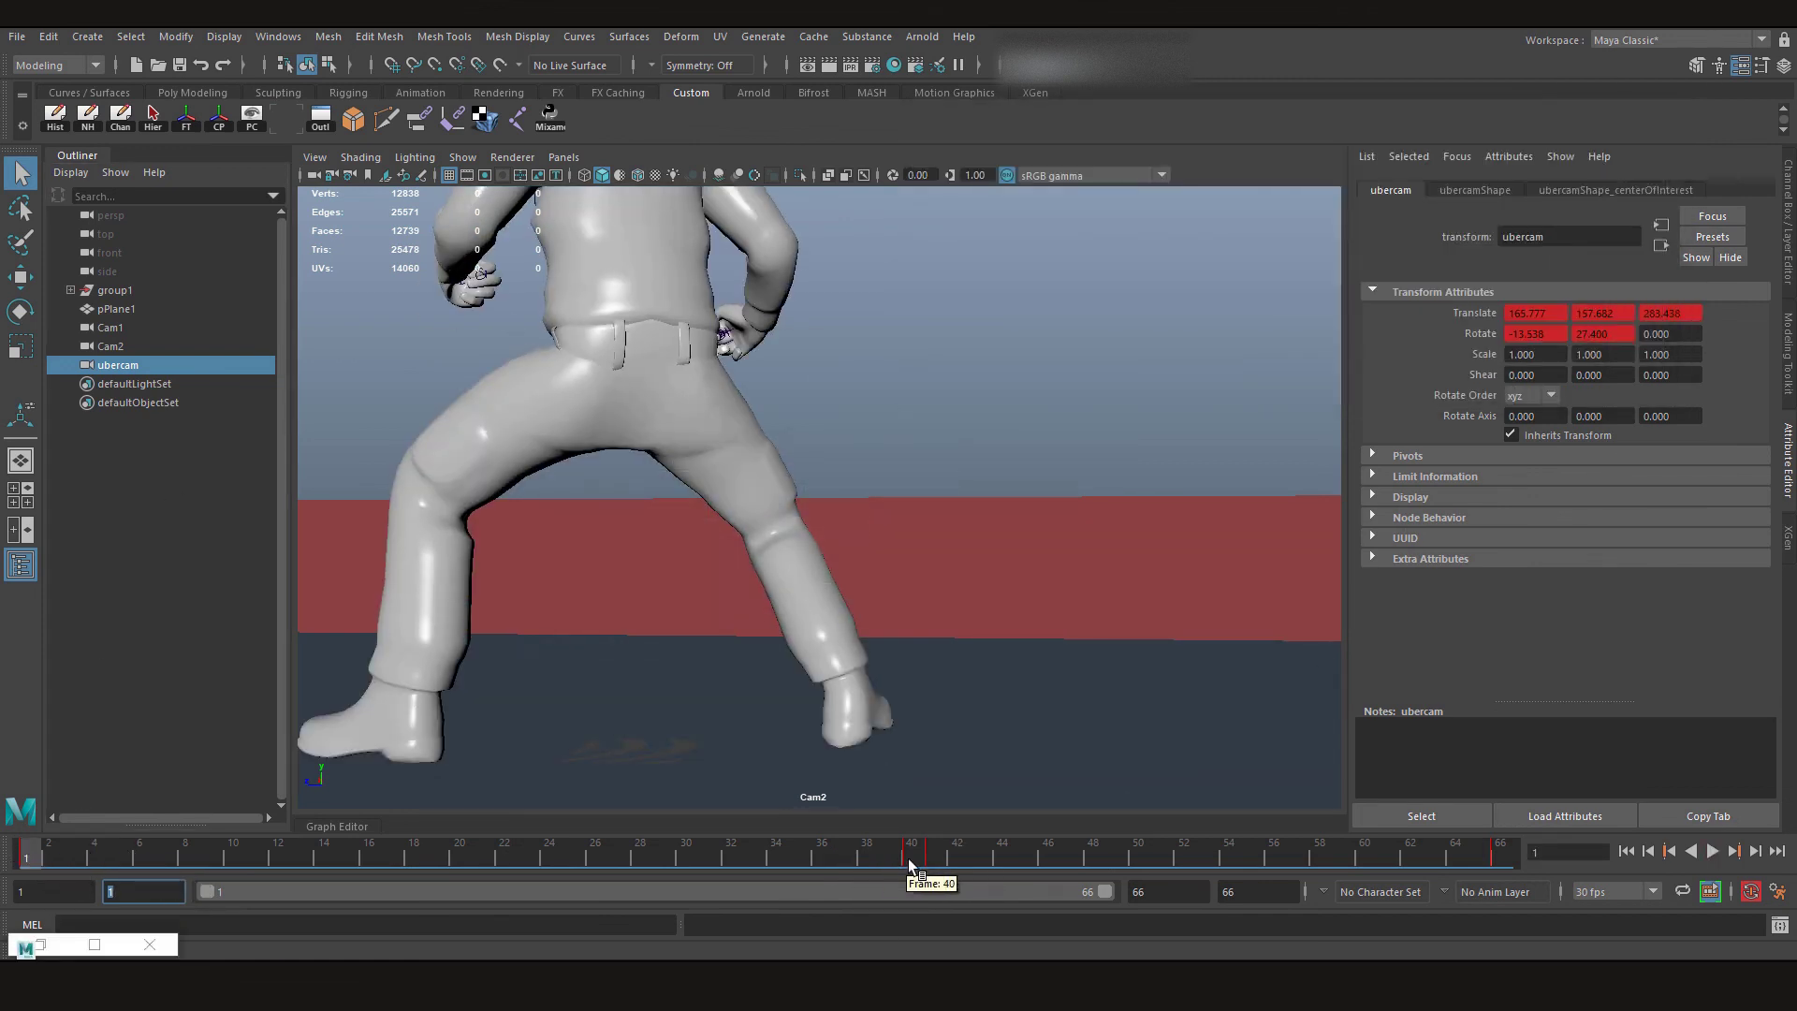
pyautogui.click(909, 859)
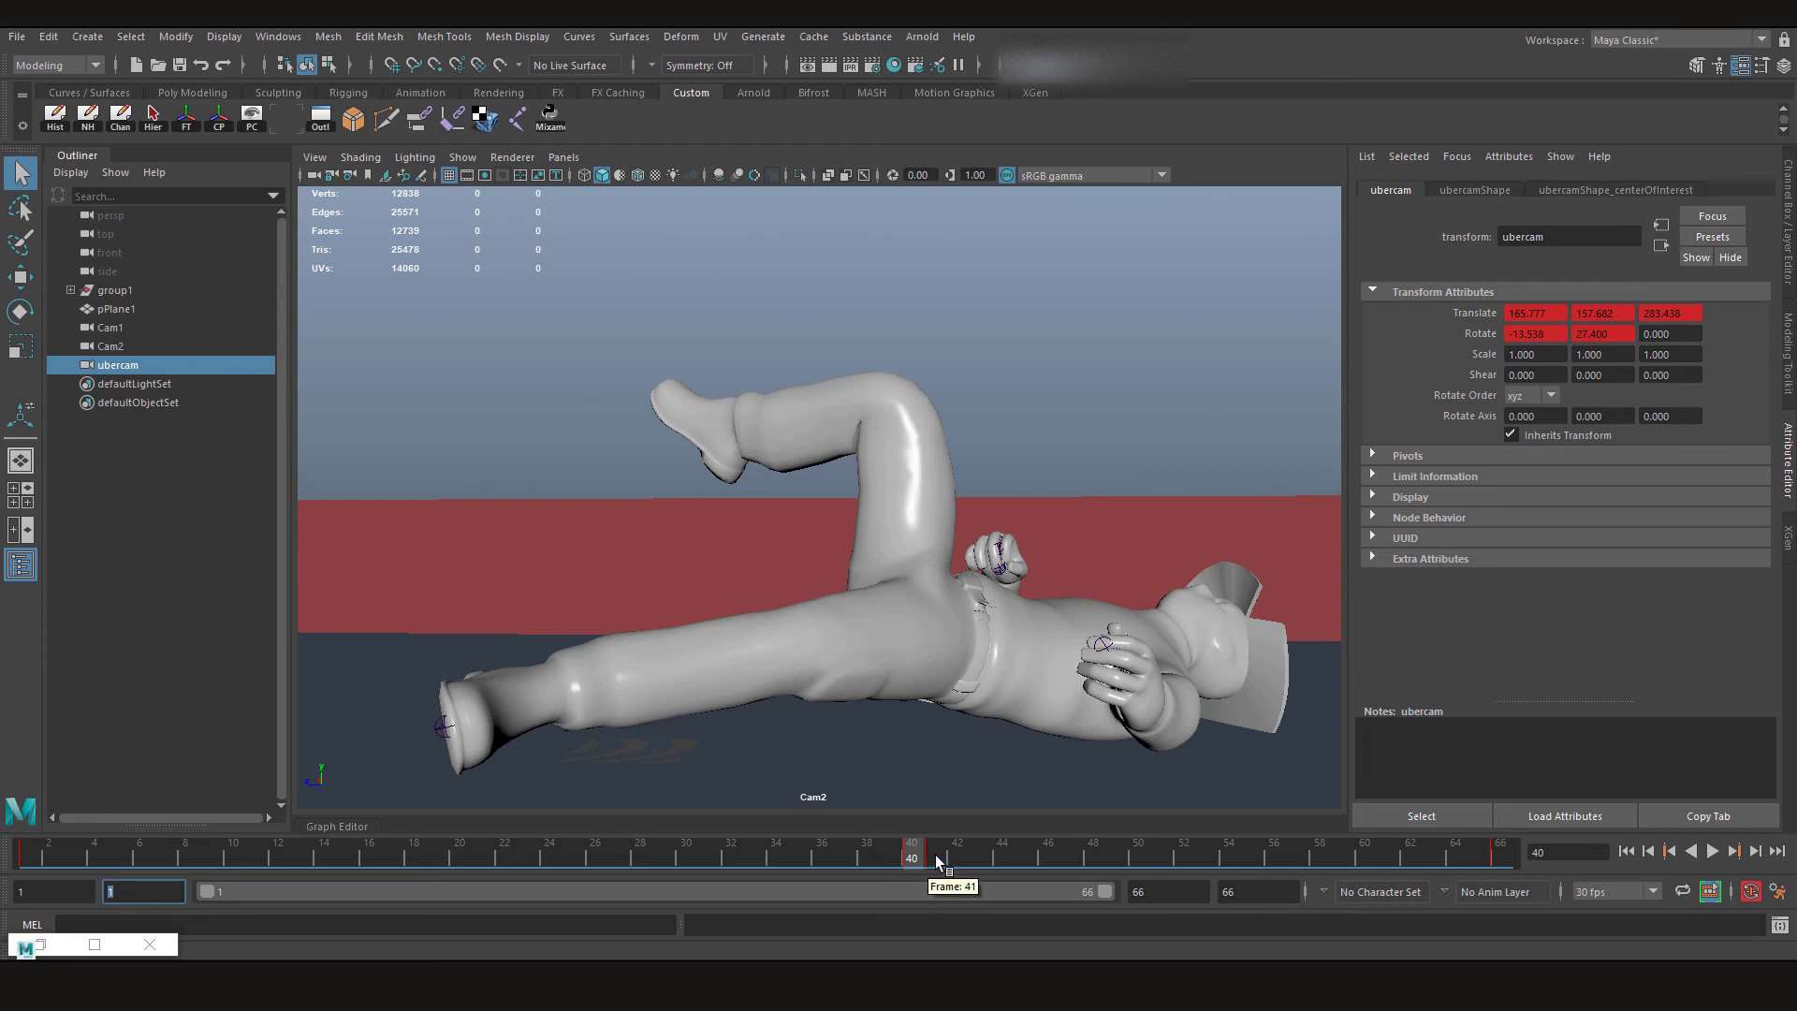
pyautogui.click(936, 859)
pyautogui.click(1499, 860)
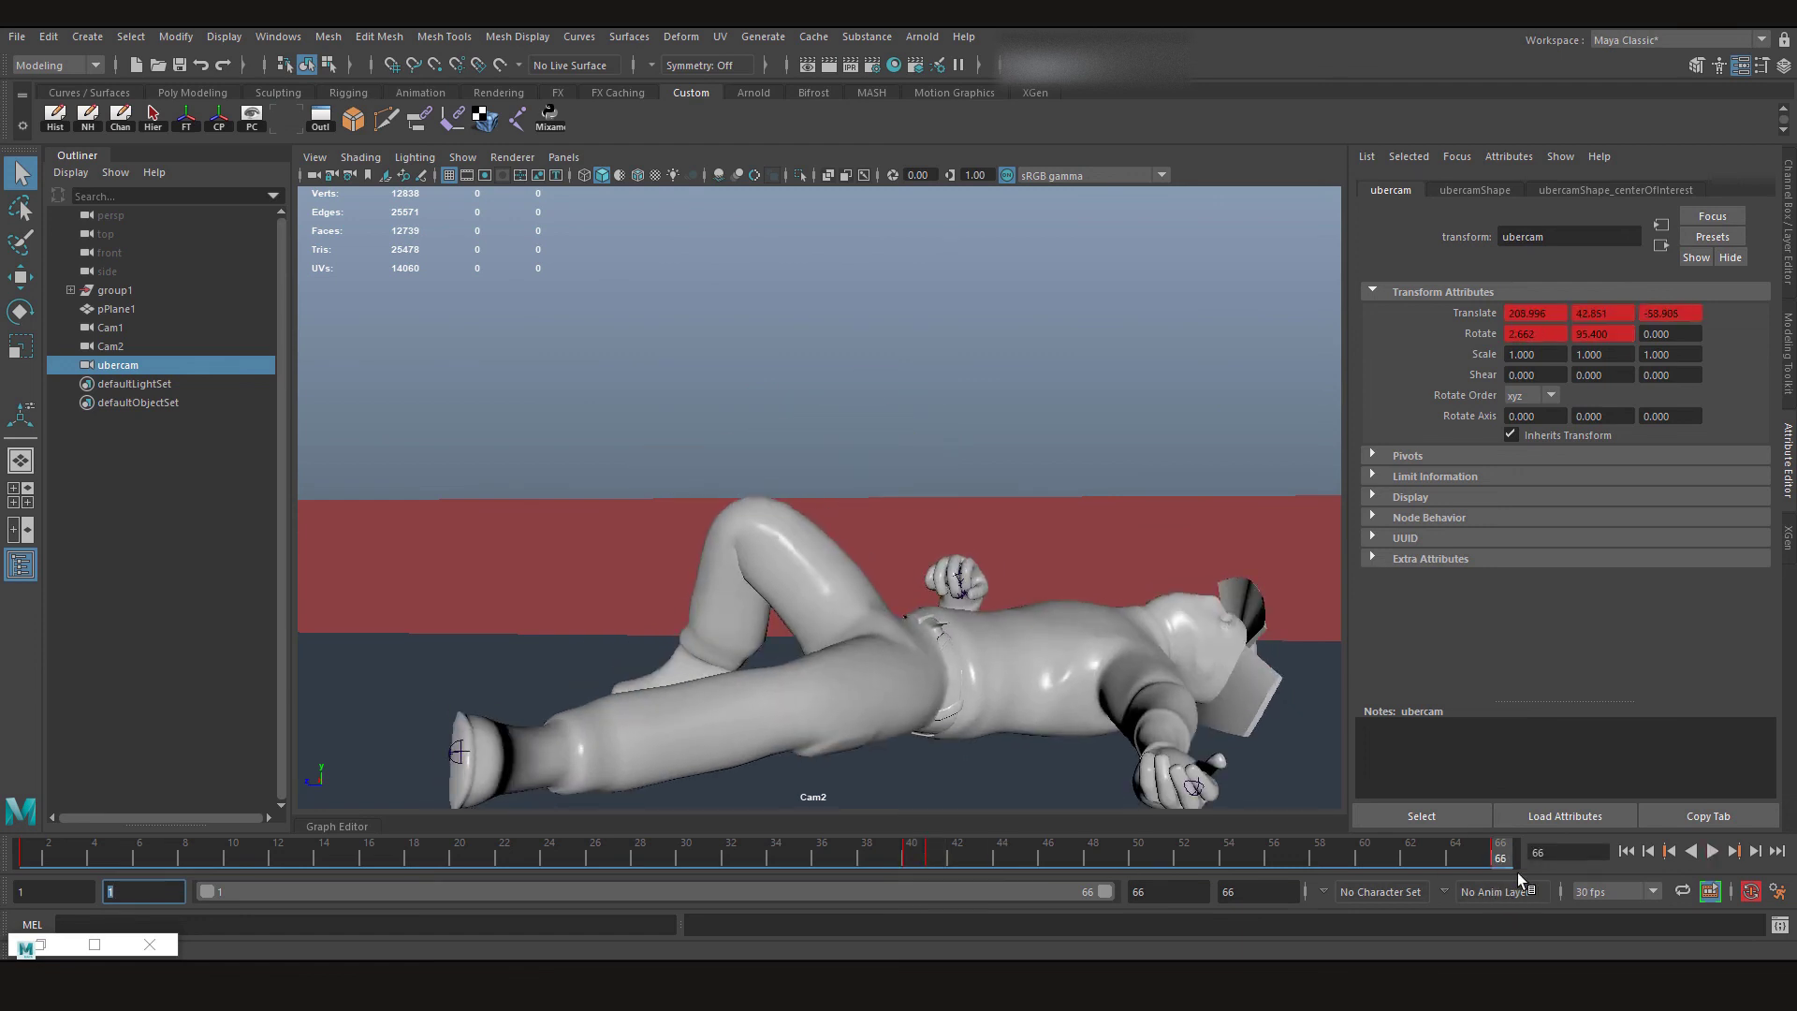
# Look through the ubercam and play the fall from frame 1 to see the cut
pyautogui.click(564, 156)
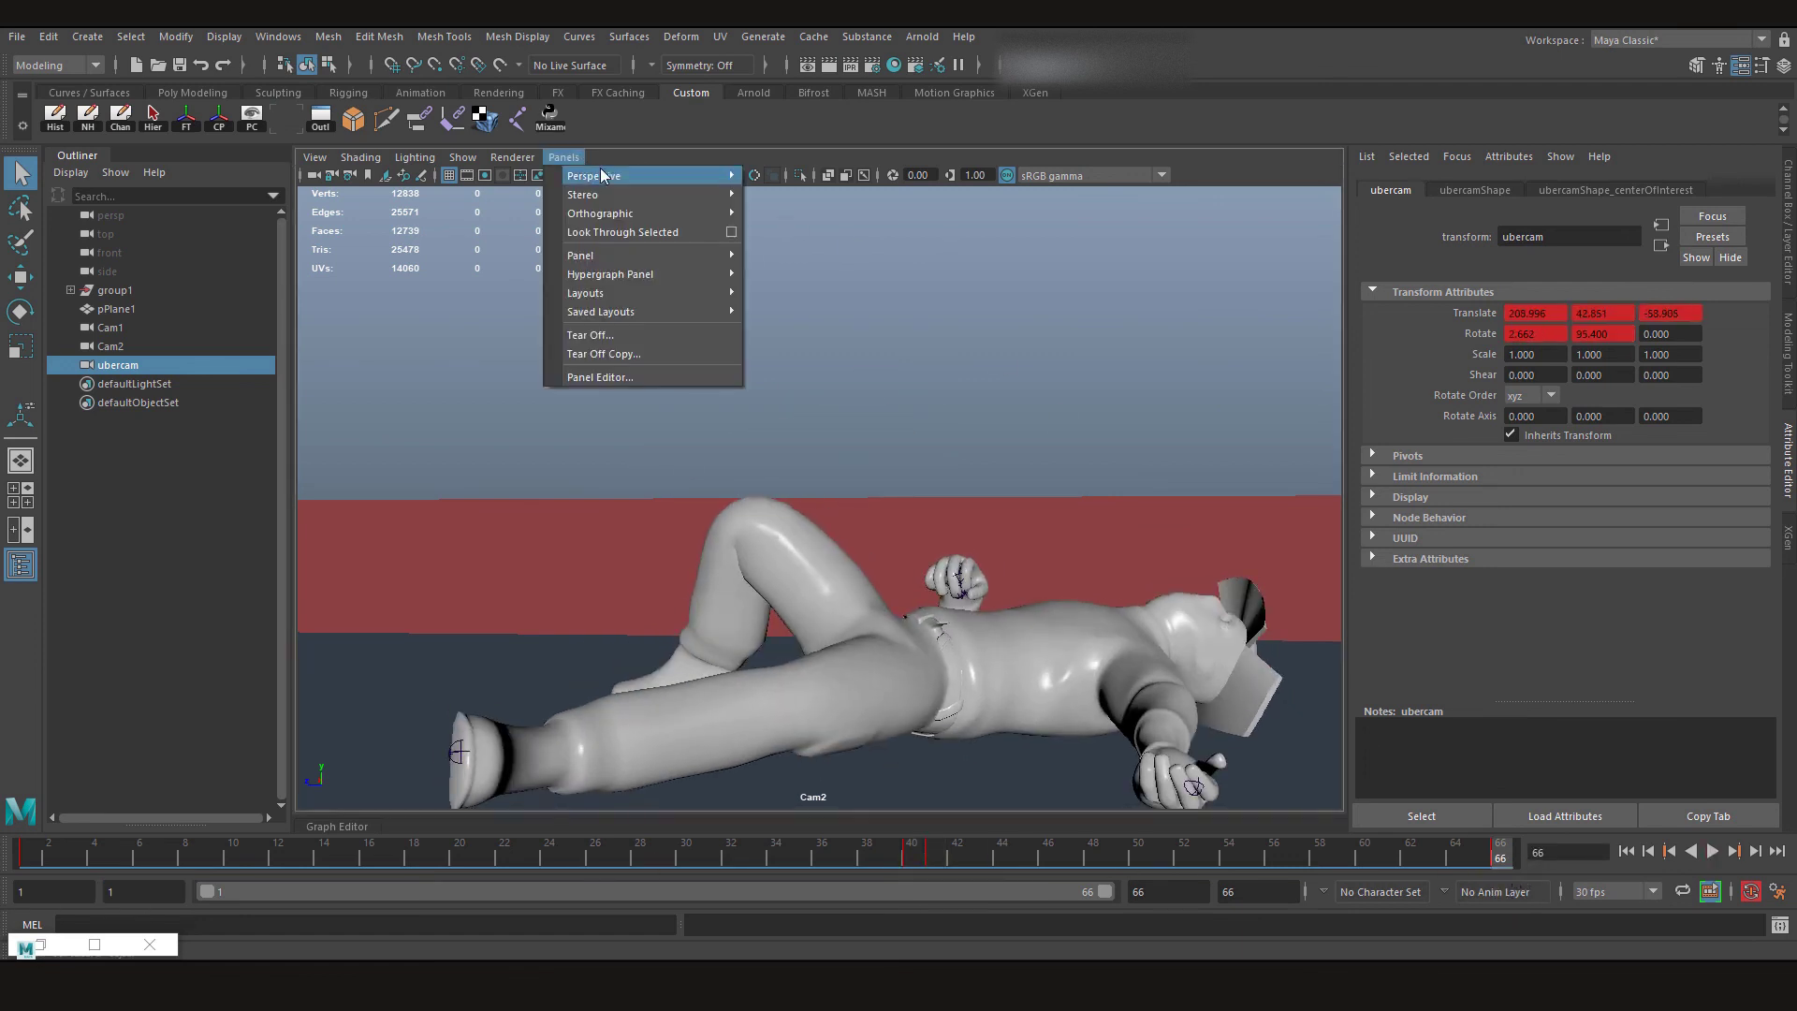
pyautogui.moveTo(606, 178)
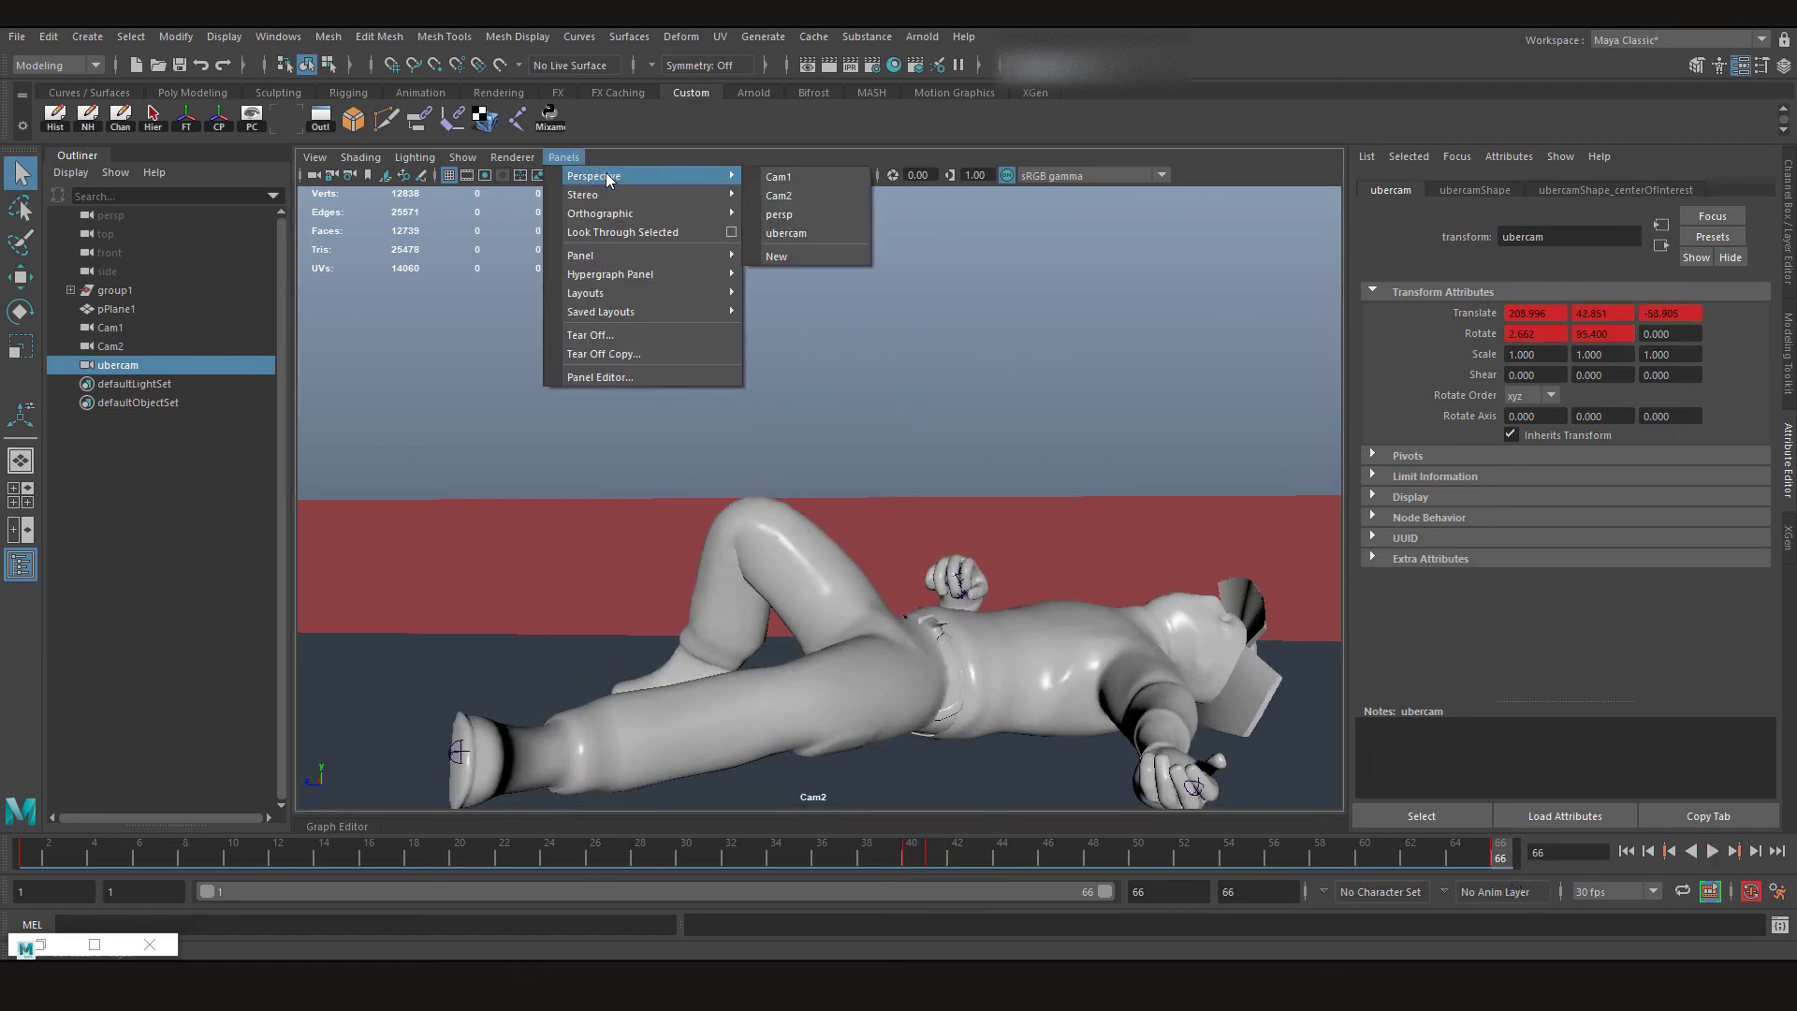
pyautogui.click(806, 234)
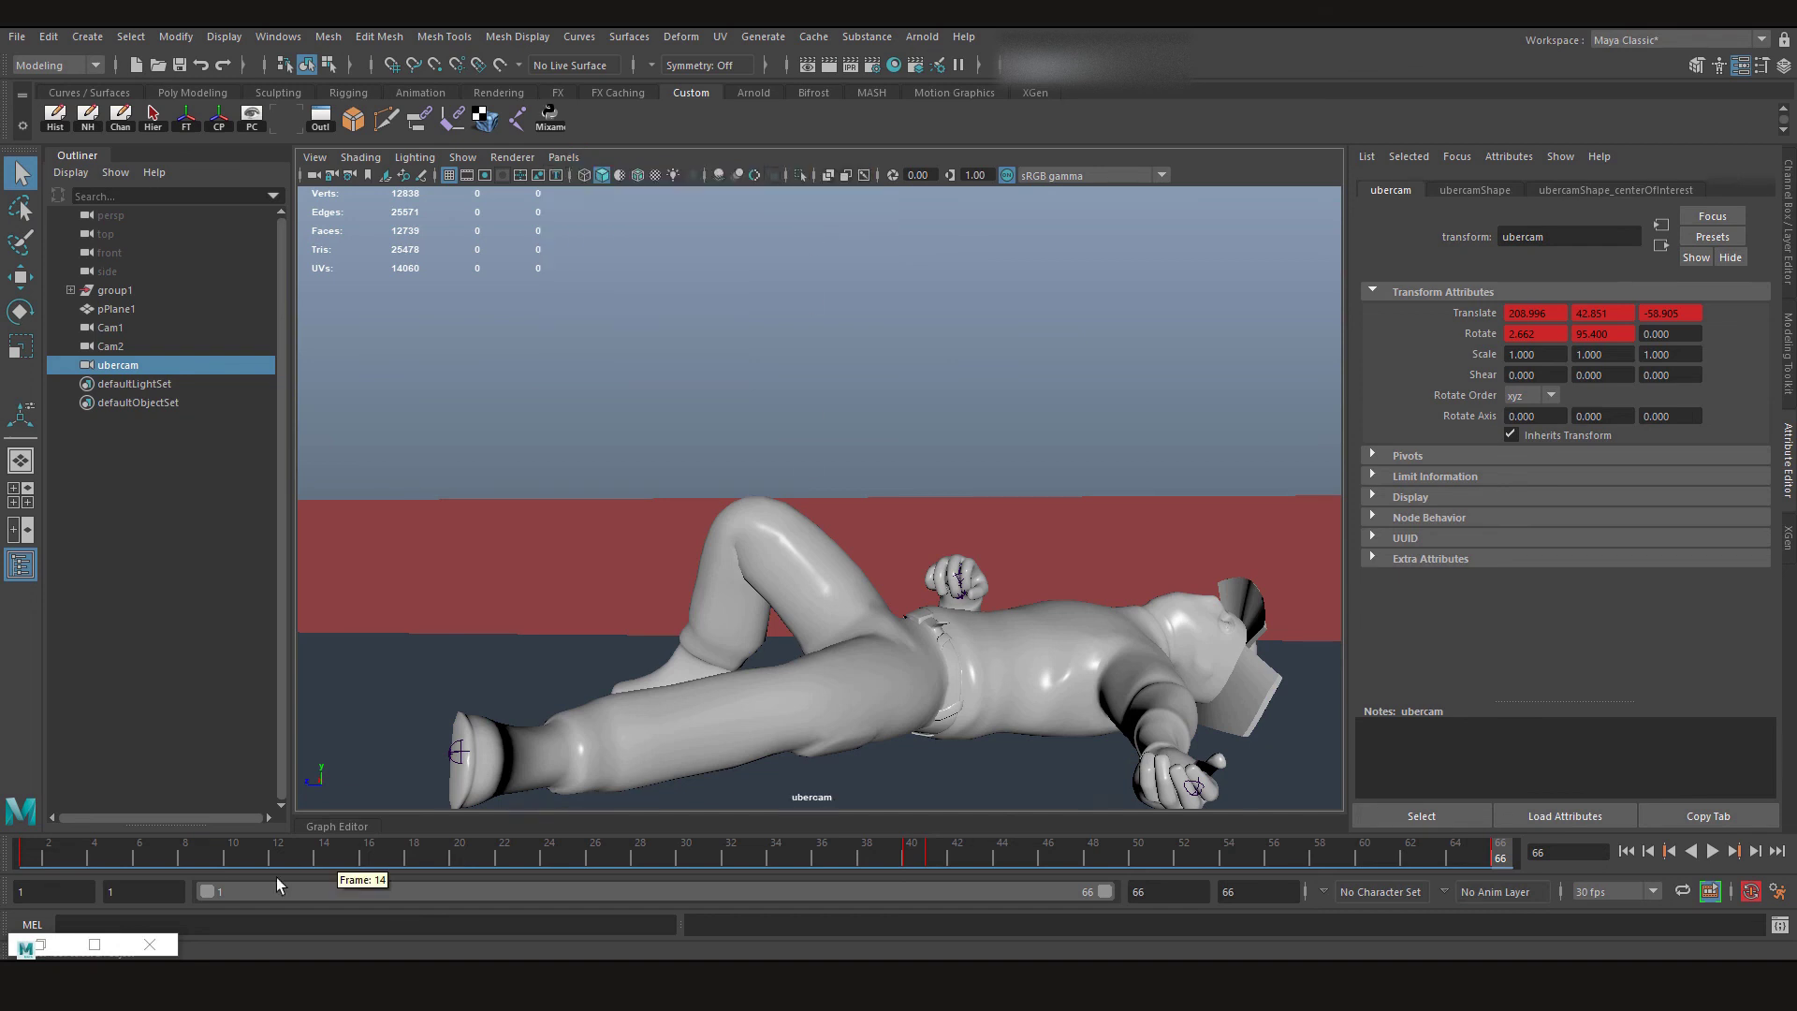
pyautogui.click(36, 850)
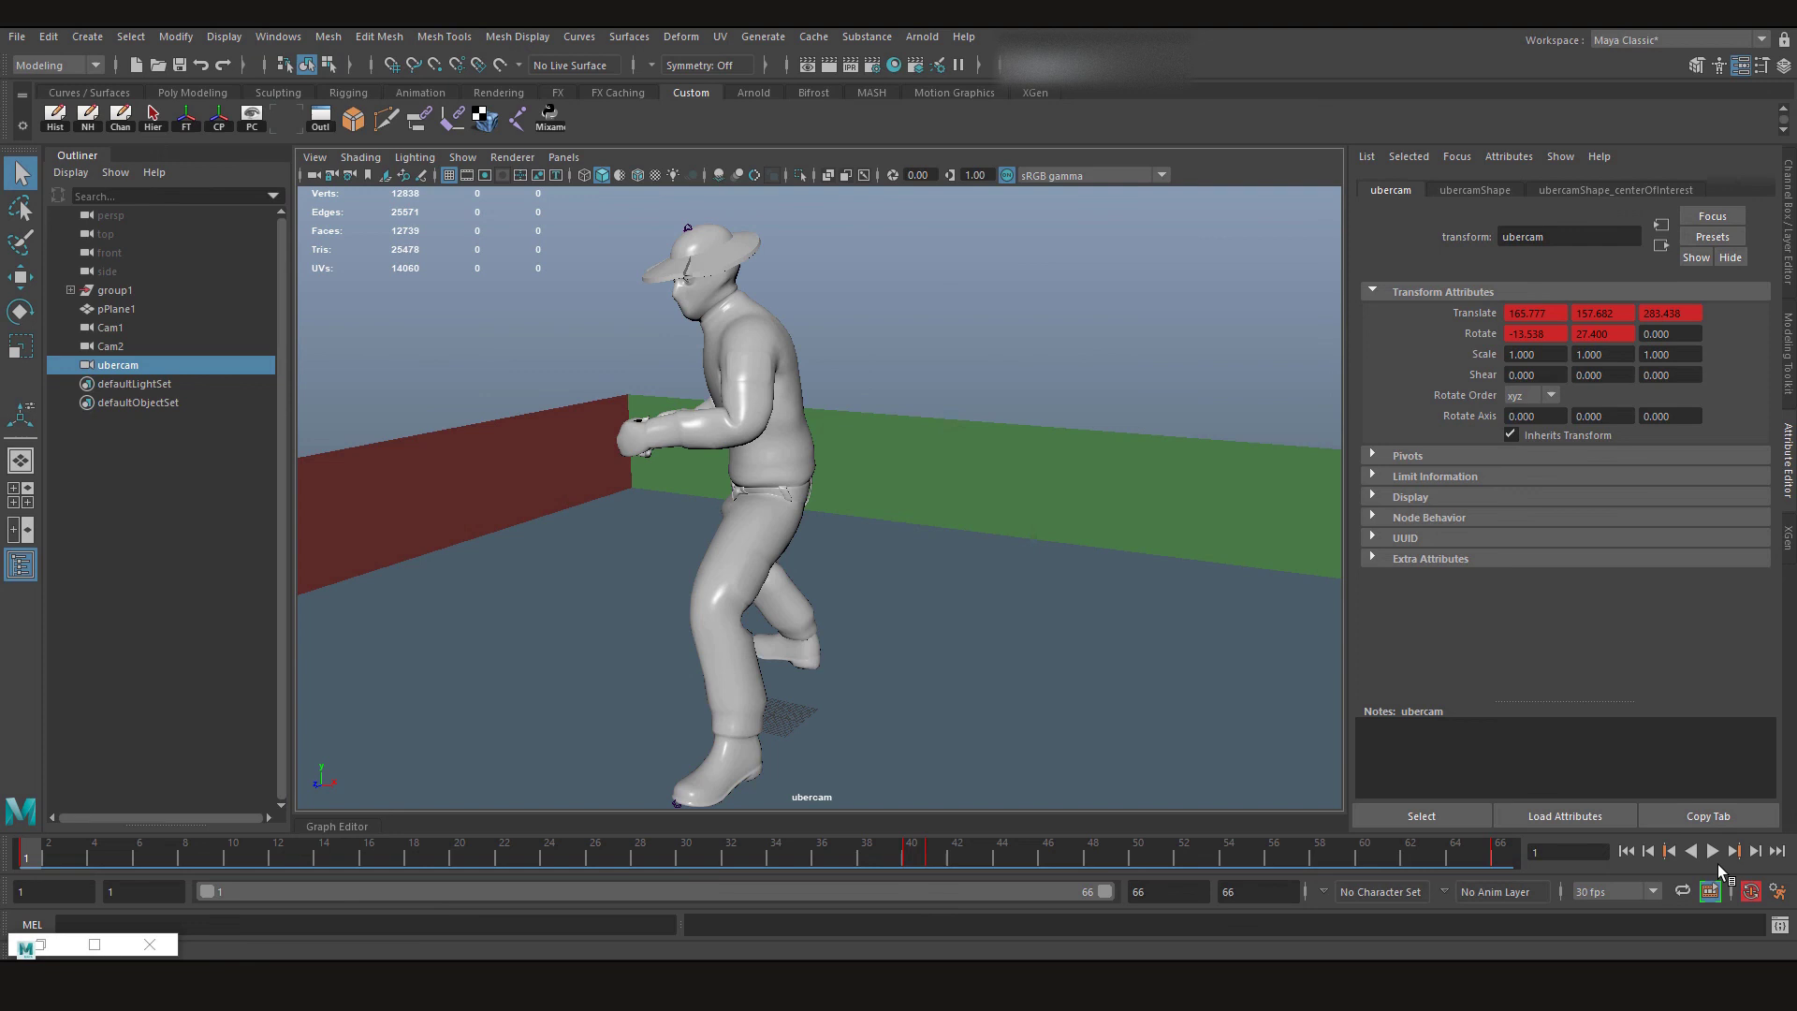
pyautogui.click(1712, 853)
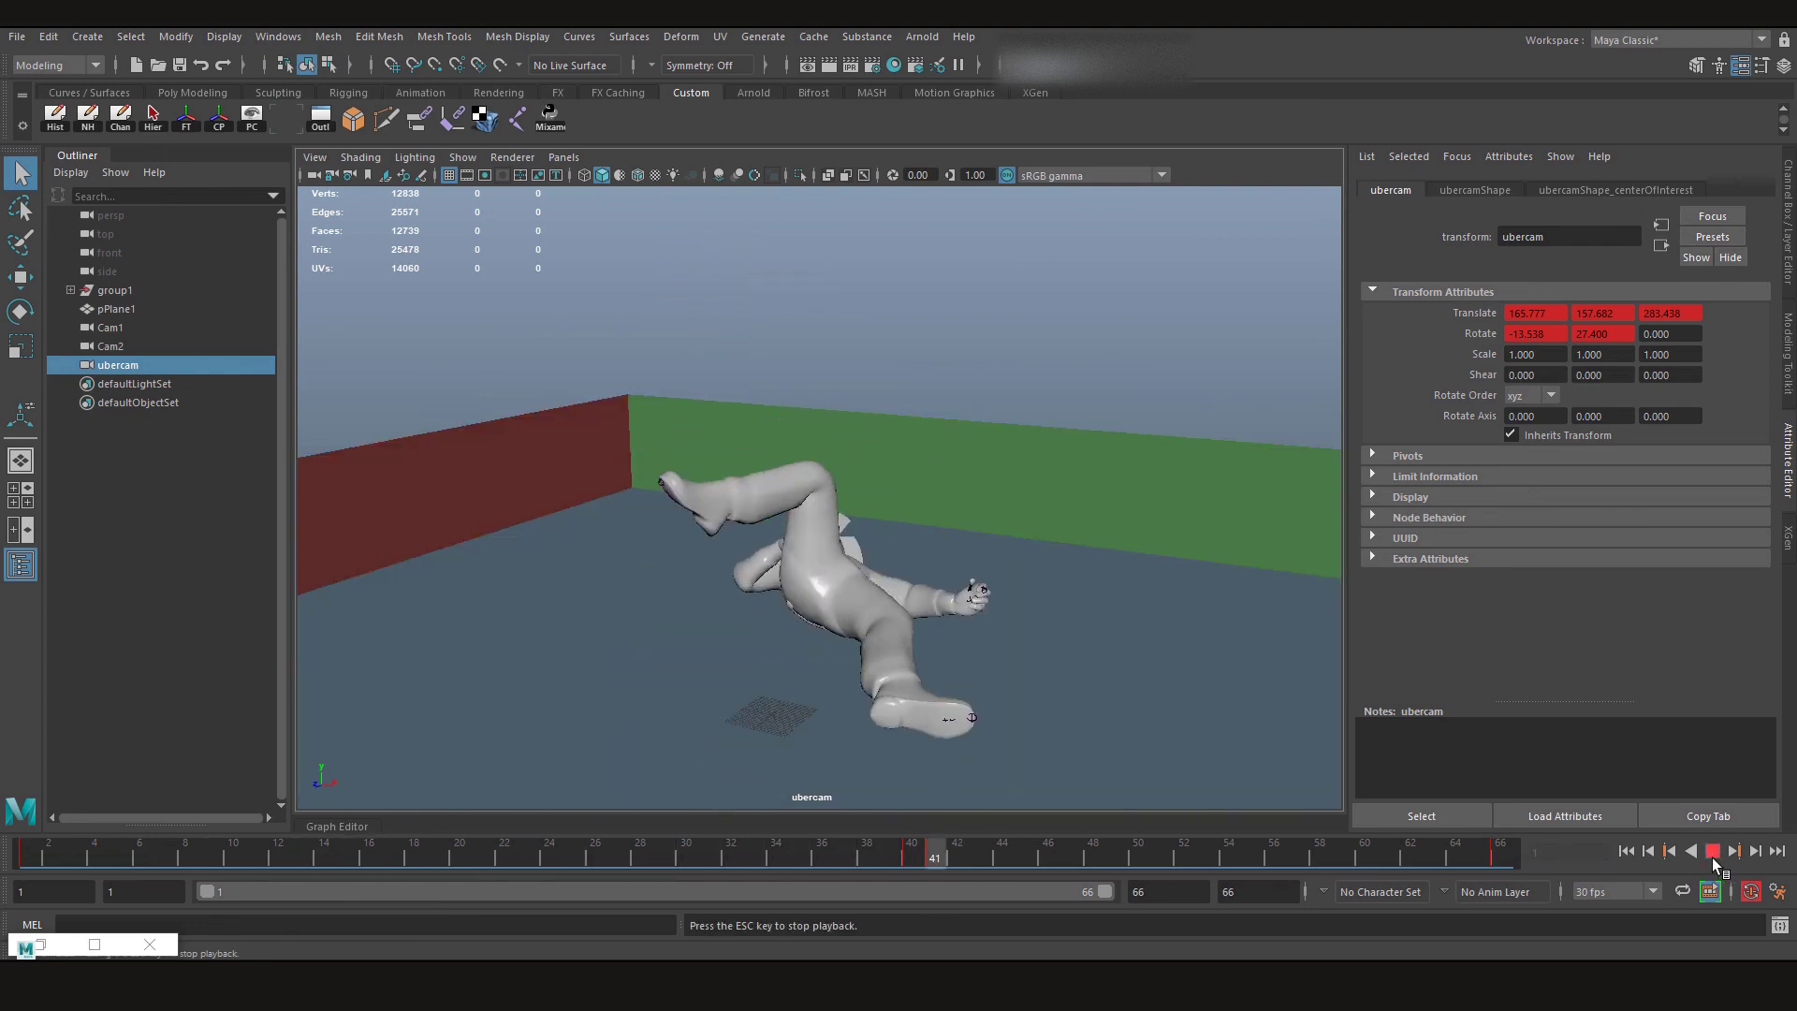
pyautogui.click(1712, 852)
# Move to frame 26 mid-fall and select the ubercam in the Outliner
pyautogui.moveTo(492, 420); pyautogui.dragTo(1092, 646)
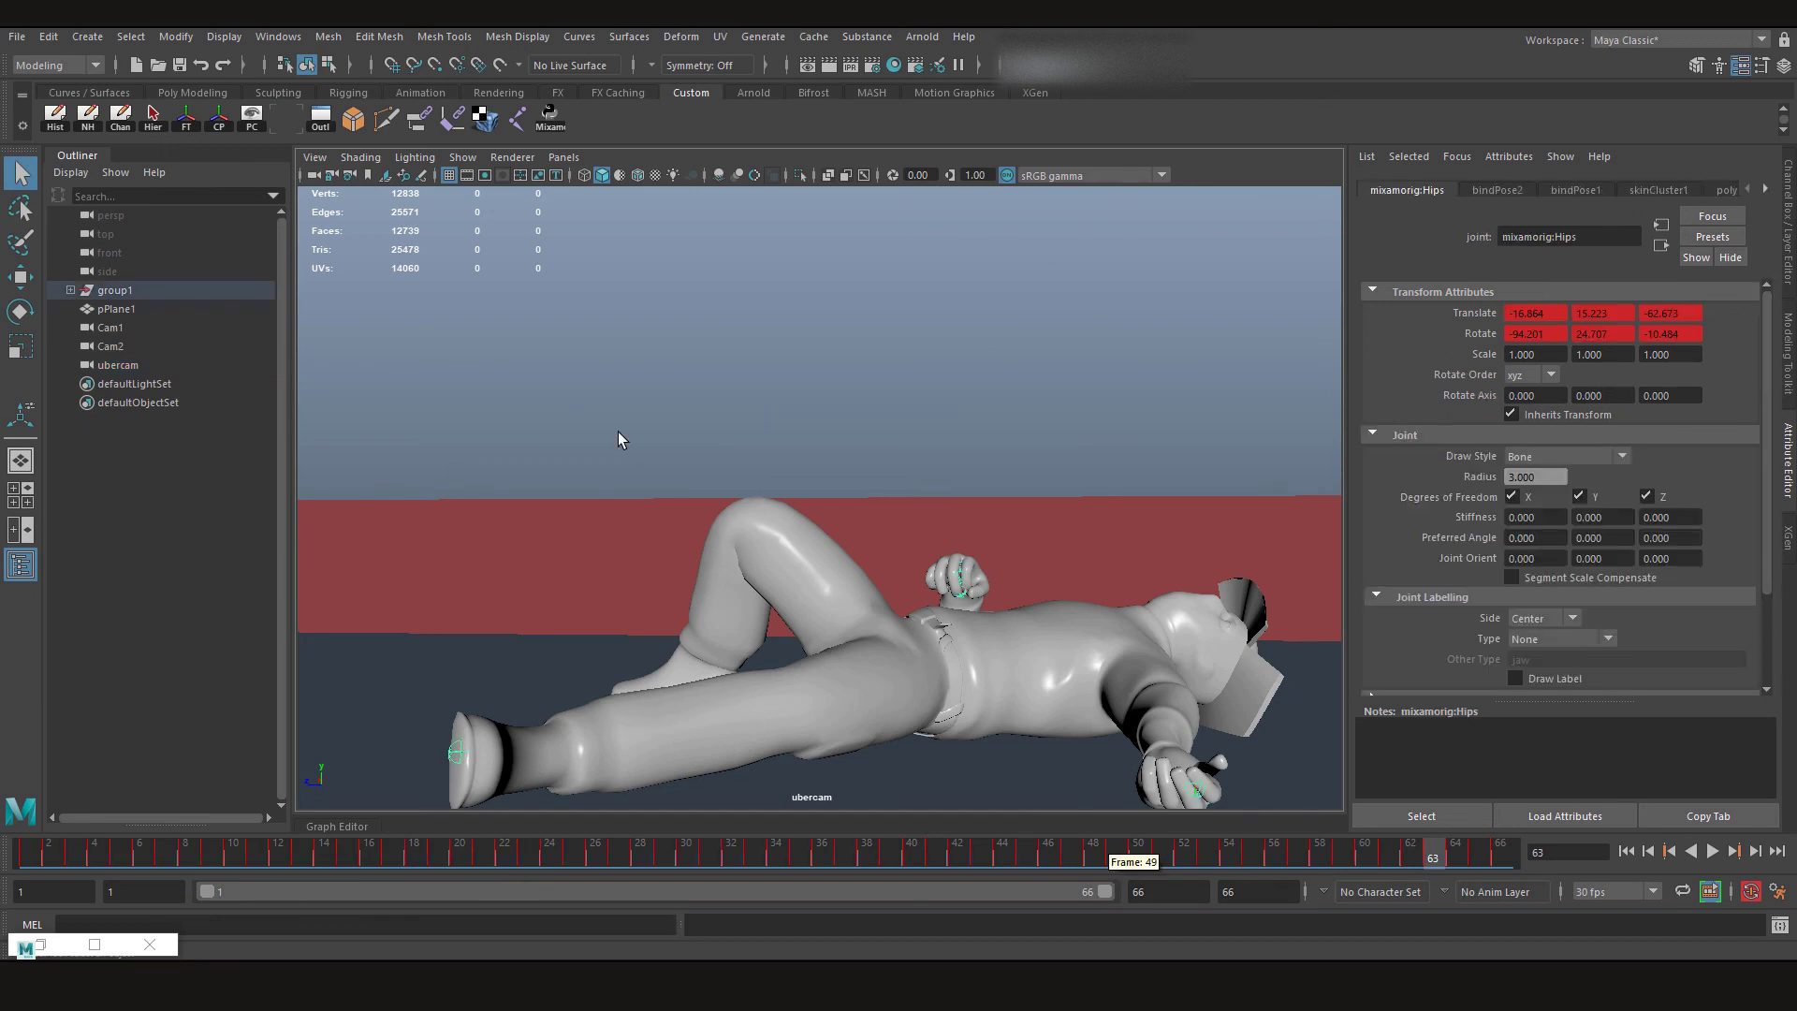
pyautogui.moveTo(540, 861); pyautogui.dragTo(595, 858)
pyautogui.click(858, 380)
pyautogui.click(118, 365)
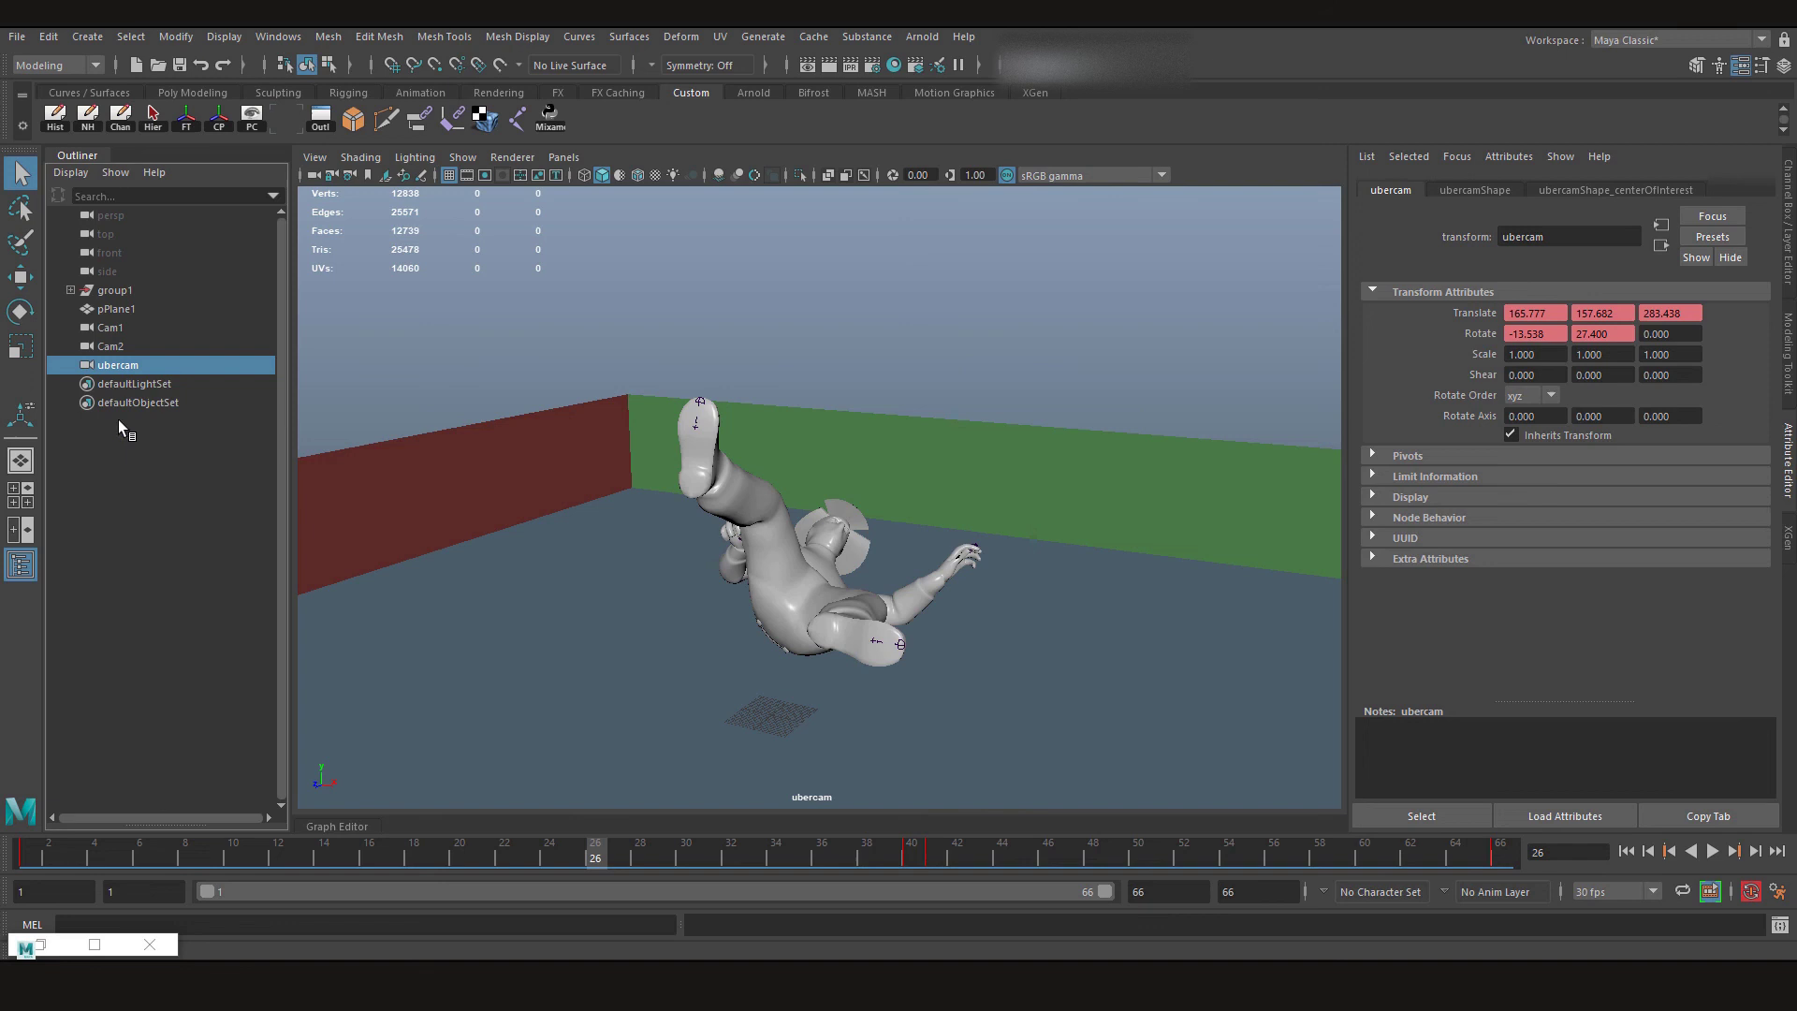
# Restore the minimized Camera Sequencer showing shot1 on Cam1 and shot2 on Cam2
pyautogui.click(40, 945)
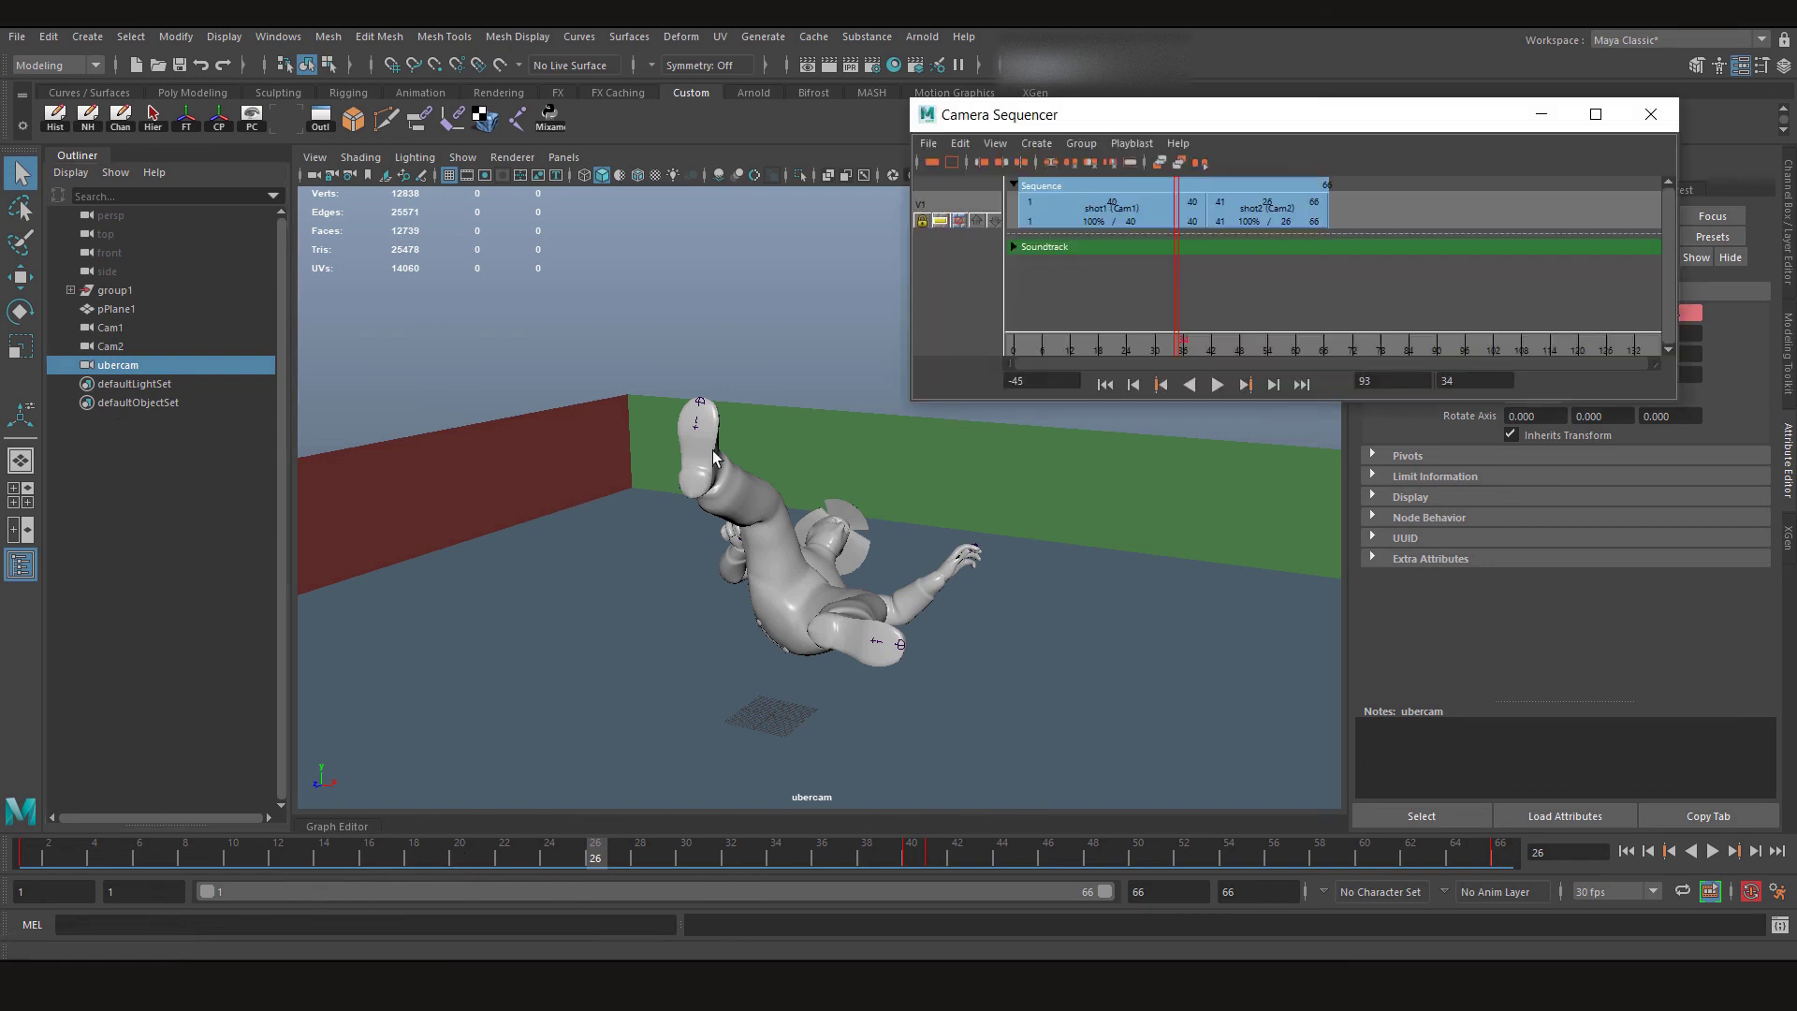